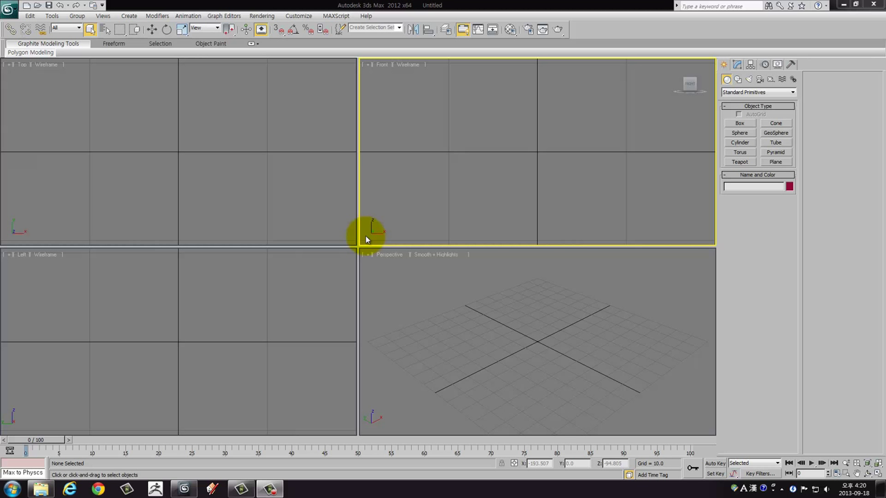
# Step: Maximize the Front viewport, frame it, and set the Create panel to Splines shapes
pyautogui.click(431, 297)
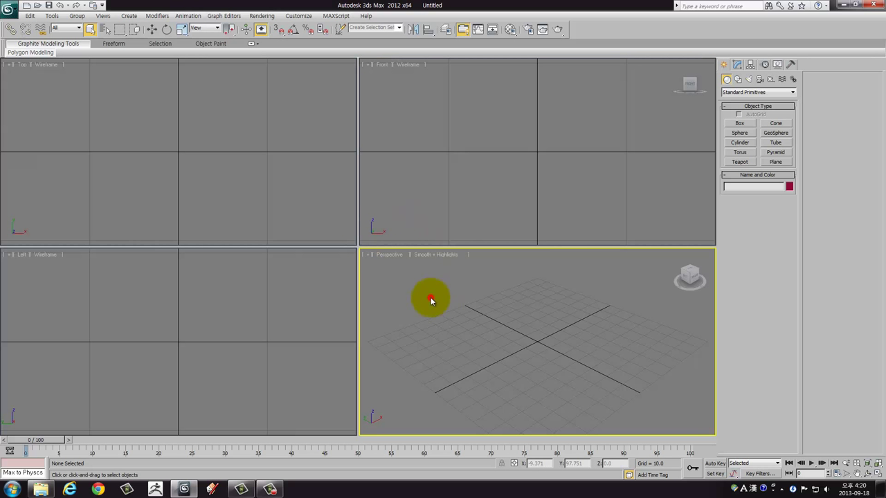
pyautogui.click(520, 181)
pyautogui.hotkey('alt', 'w')
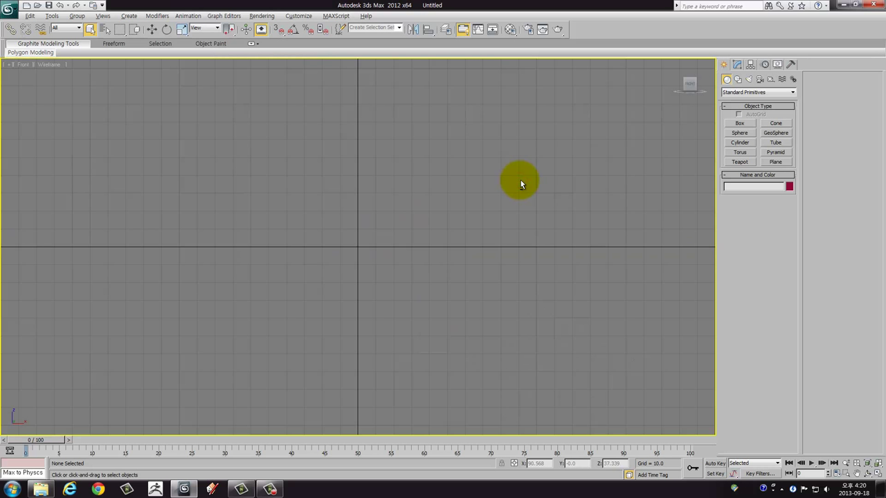
pyautogui.scroll(3, 521, 181)
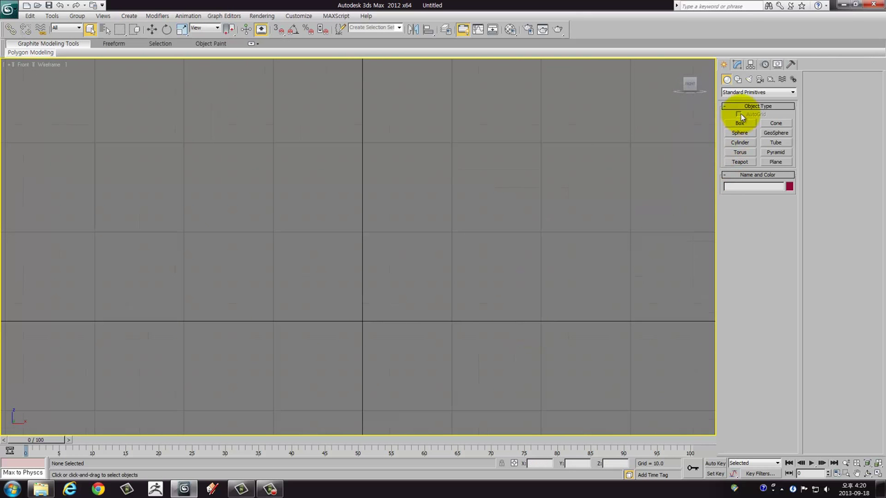
pyautogui.click(738, 79)
pyautogui.moveTo(380, 224); pyautogui.dragTo(393, 329, button='middle')
pyautogui.scroll(-3, 393, 330)
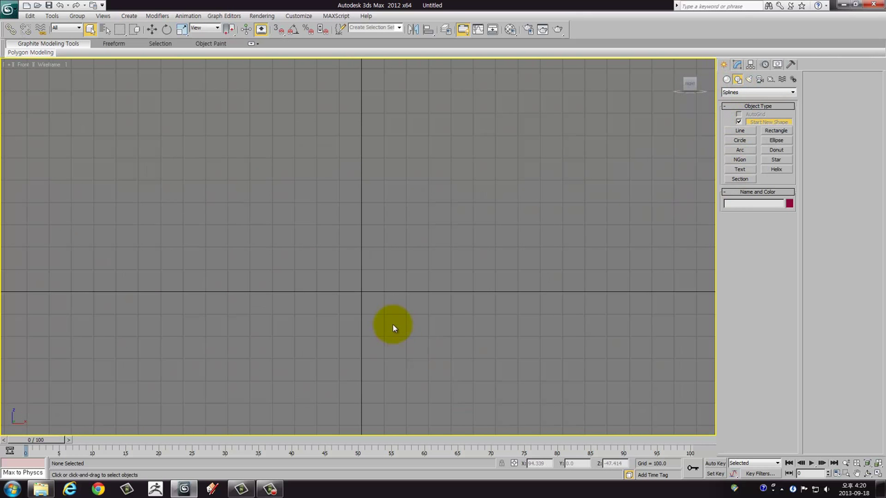
# Step: Draw a rectangle spline with Length 3000 and Width 6000
pyautogui.click(775, 131)
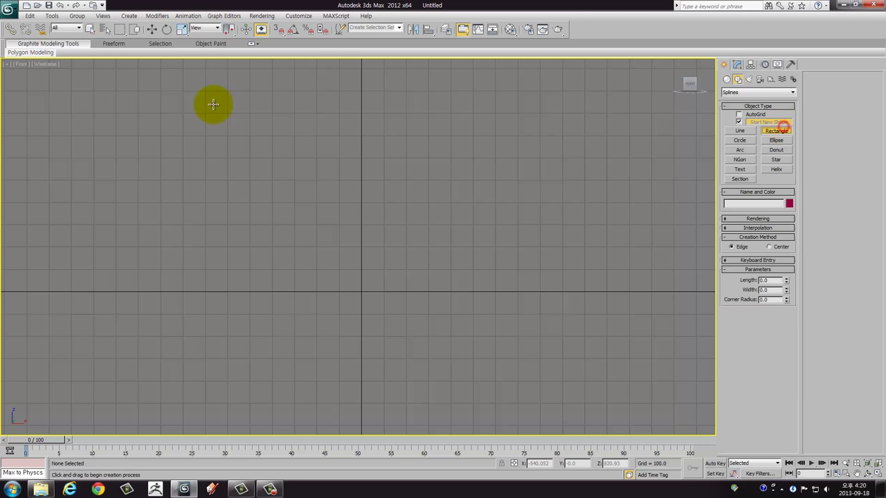
pyautogui.moveTo(189, 92); pyautogui.dragTo(503, 300)
pyautogui.write('3000')
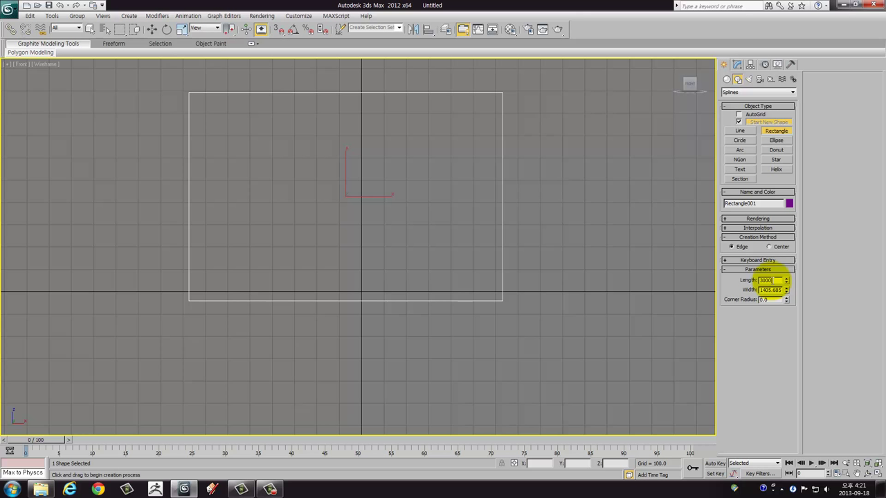
pyautogui.press('Return')
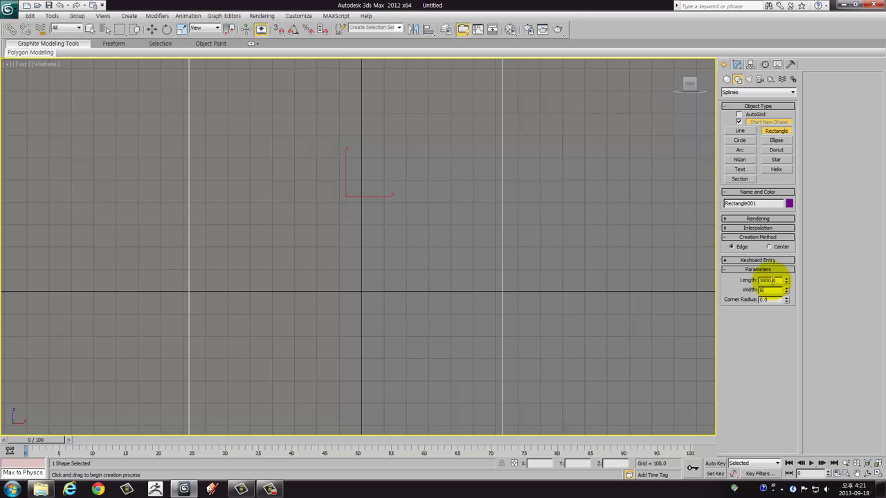
pyautogui.write('000')
pyautogui.press('Return')
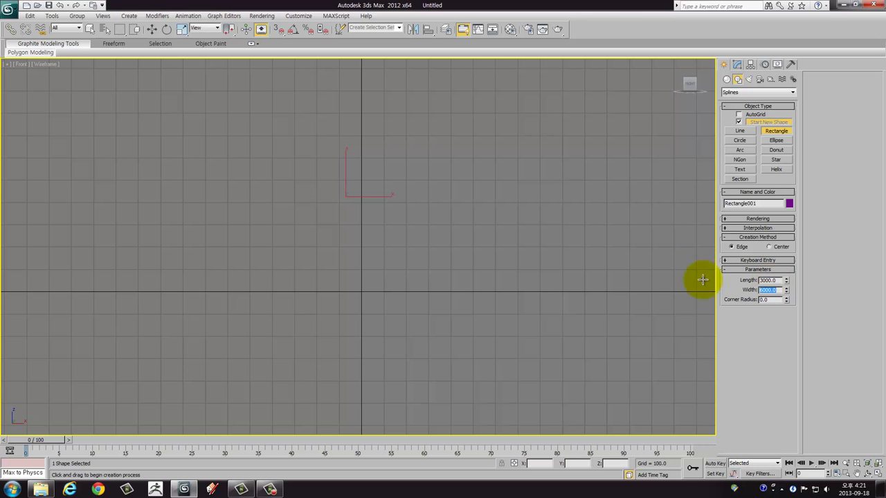
pyautogui.rightClick(389, 247)
# Step: Move Rectangle001 to X 0 and Z 1500
pyautogui.moveTo(392, 278); pyautogui.dragTo(393, 289, button='middle')
pyautogui.press('w')
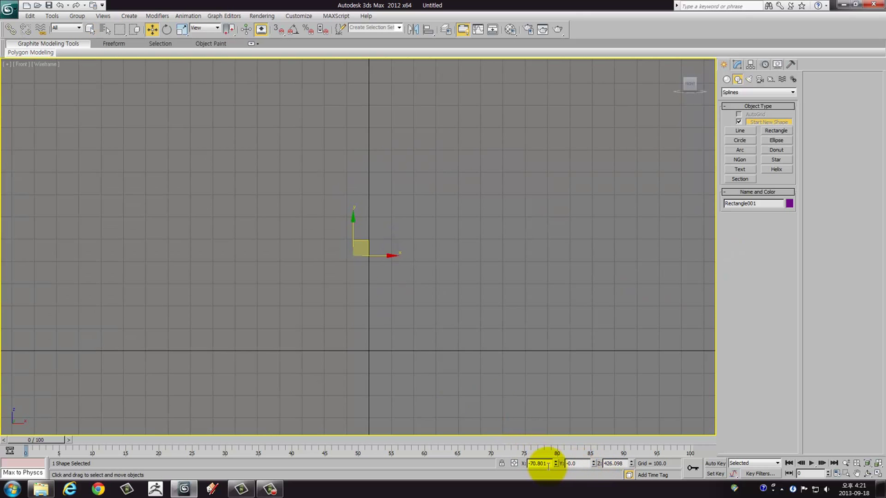
pyautogui.press('z')
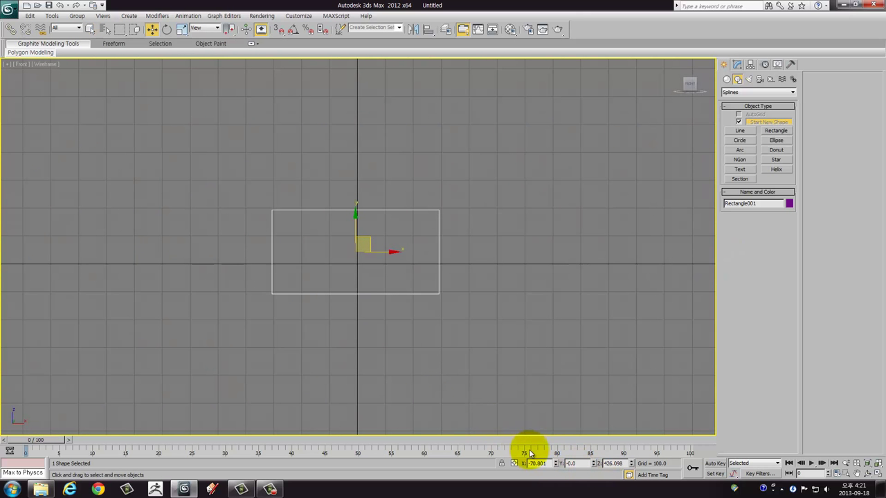
pyautogui.write('0')
pyautogui.press('Return')
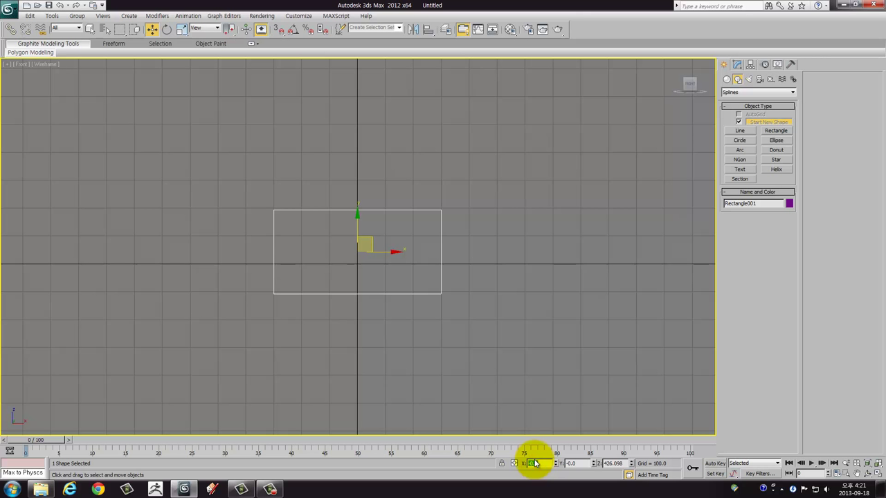
pyautogui.doubleClick(618, 462)
pyautogui.write('1500')
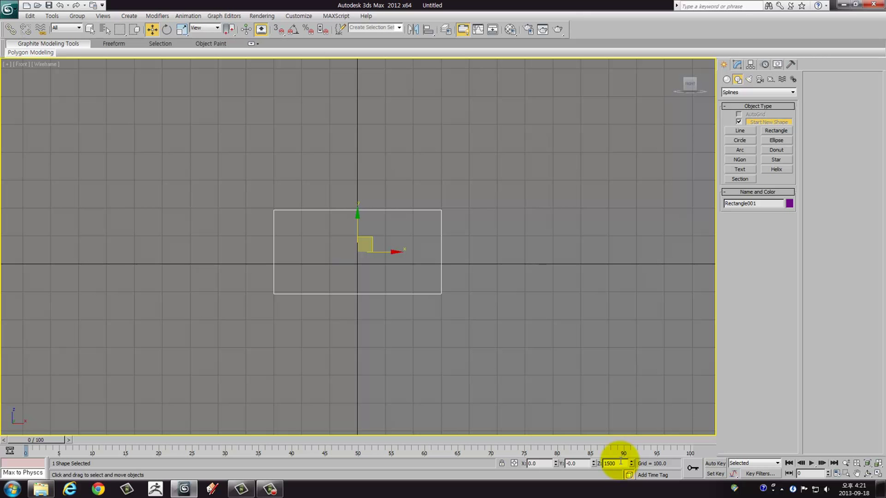
pyautogui.press('Return')
pyautogui.moveTo(495, 296); pyautogui.dragTo(535, 391, button='middle')
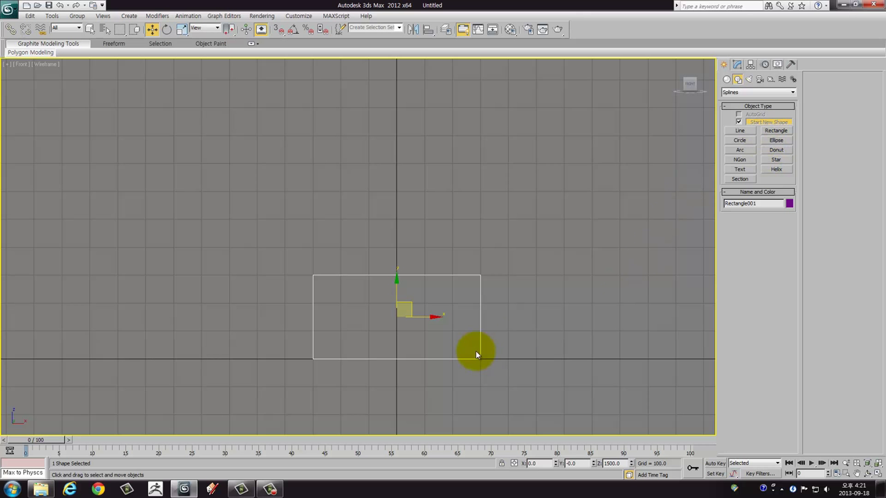
pyautogui.scroll(3, 444, 300)
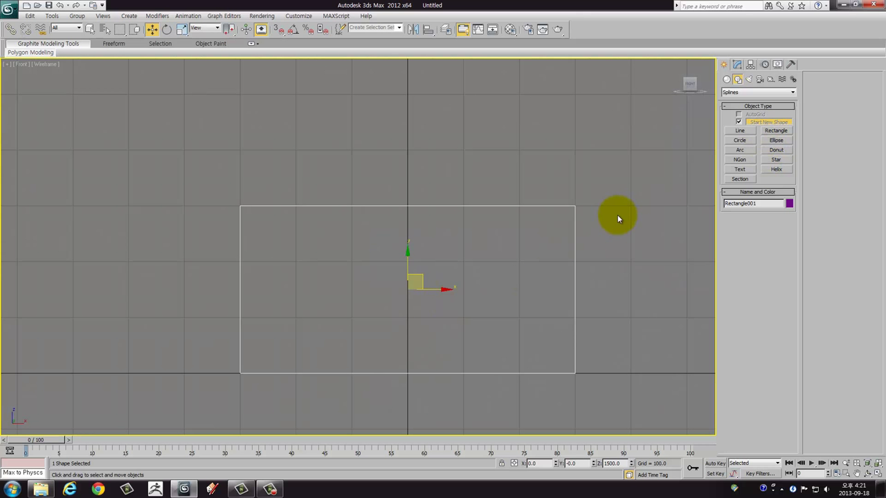
pyautogui.click(740, 131)
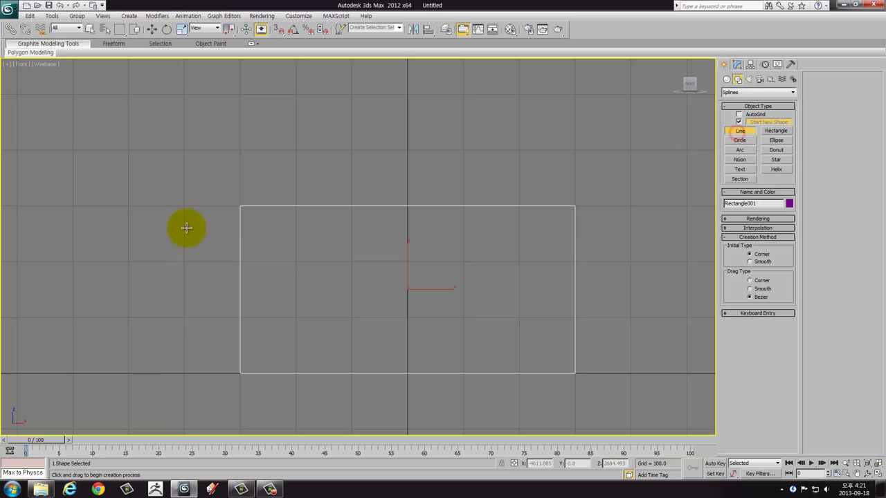
# Step: Draw a four-point zigzag line from the rectangle's left side to just past its right edge
pyautogui.click(236, 258)
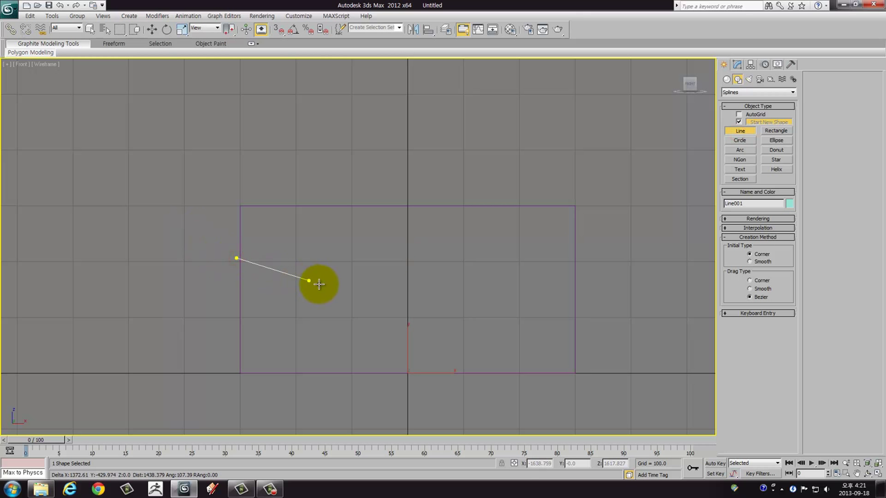
pyautogui.click(331, 287)
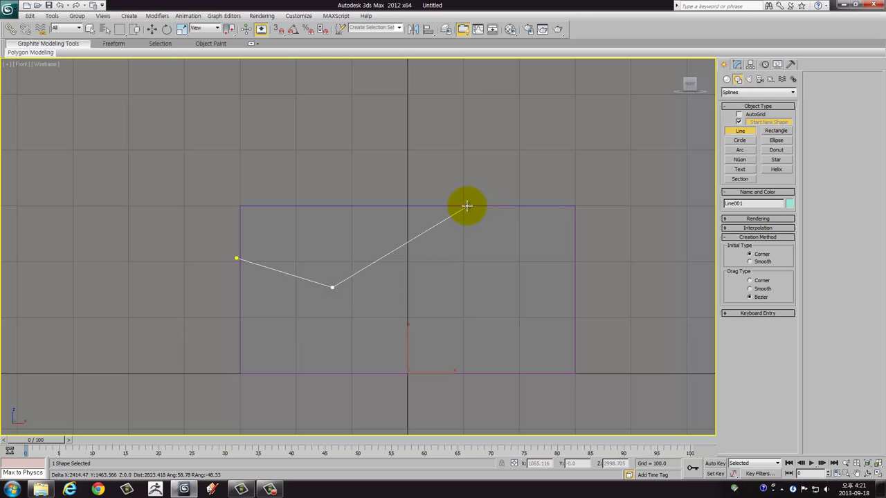
pyautogui.click(469, 206)
pyautogui.click(584, 242)
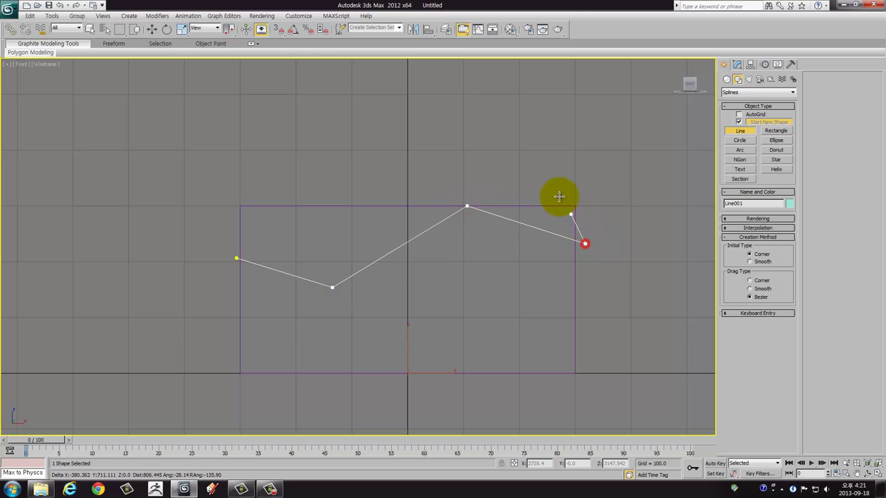
pyautogui.rightClick(559, 198)
# Step: Enter vertex level on the line and select all four vertices
pyautogui.press('w')
pyautogui.press('1')
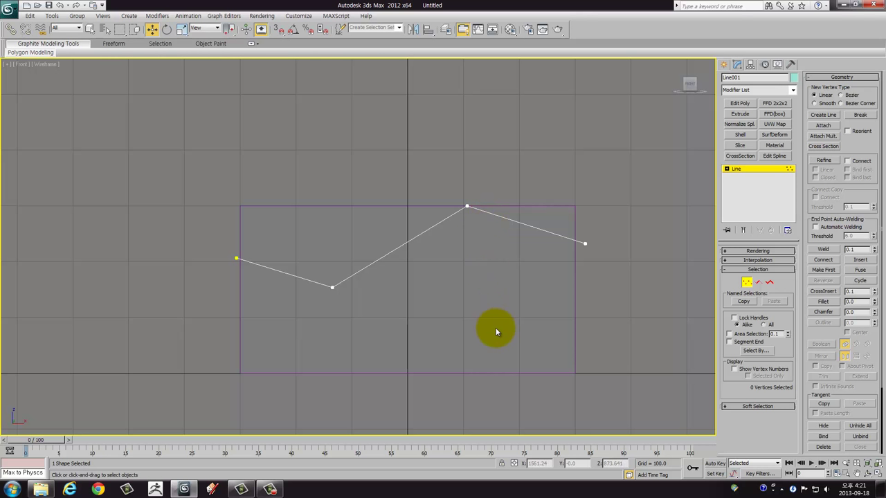
pyautogui.moveTo(496, 330); pyautogui.dragTo(237, 130)
pyautogui.moveTo(147, 128); pyautogui.dragTo(632, 352)
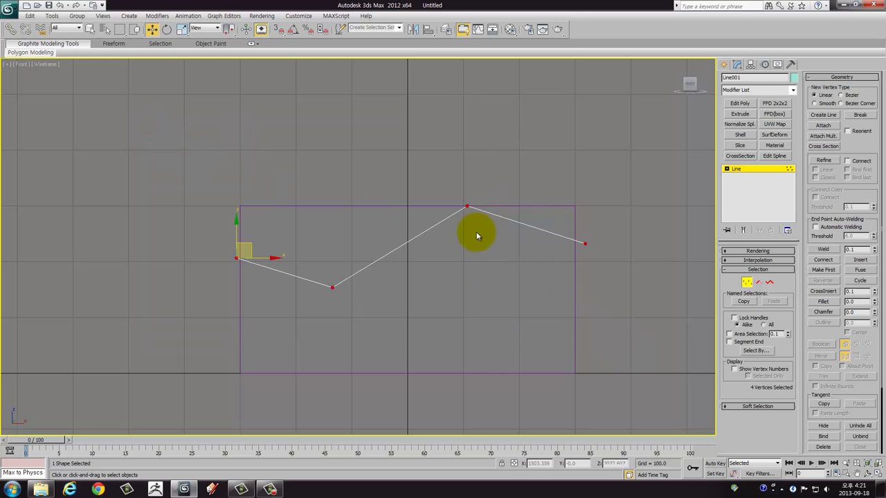
# Step: Make the line's vertices smooth Bezier and level the top vertex's tangent horizontally
pyautogui.click(466, 206)
pyautogui.rightClick(467, 207)
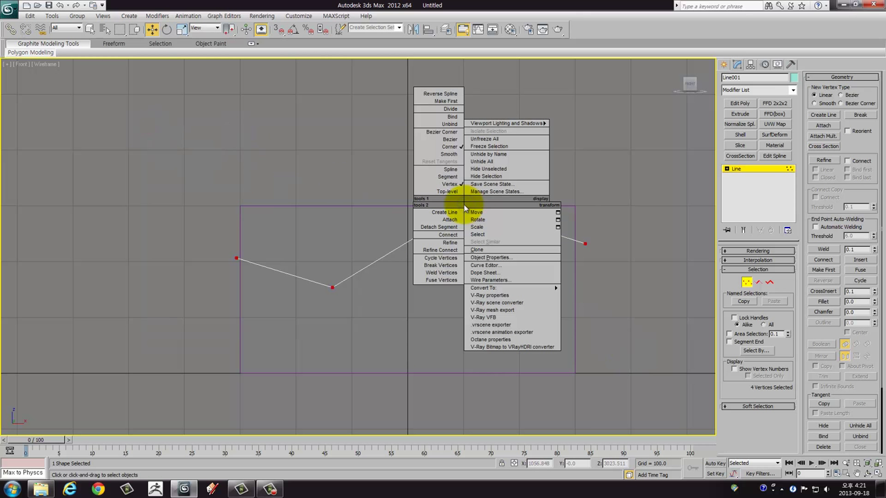
pyautogui.click(450, 139)
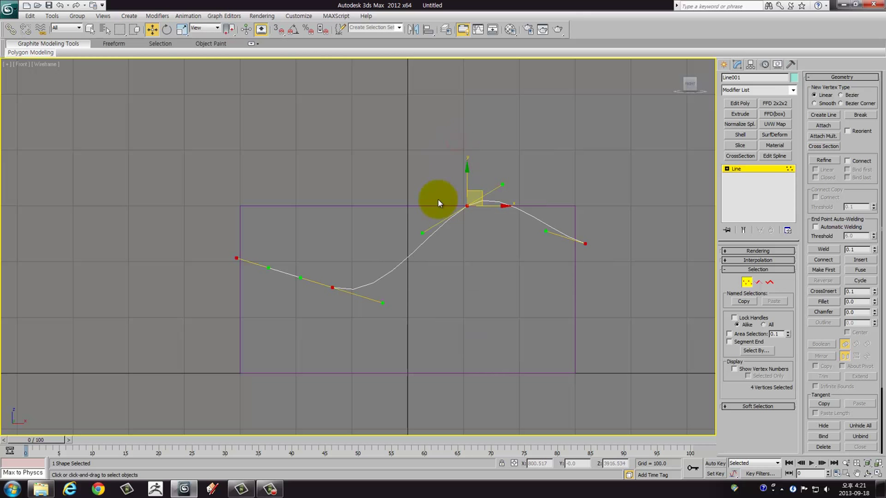
pyautogui.click(467, 206)
pyautogui.press('e')
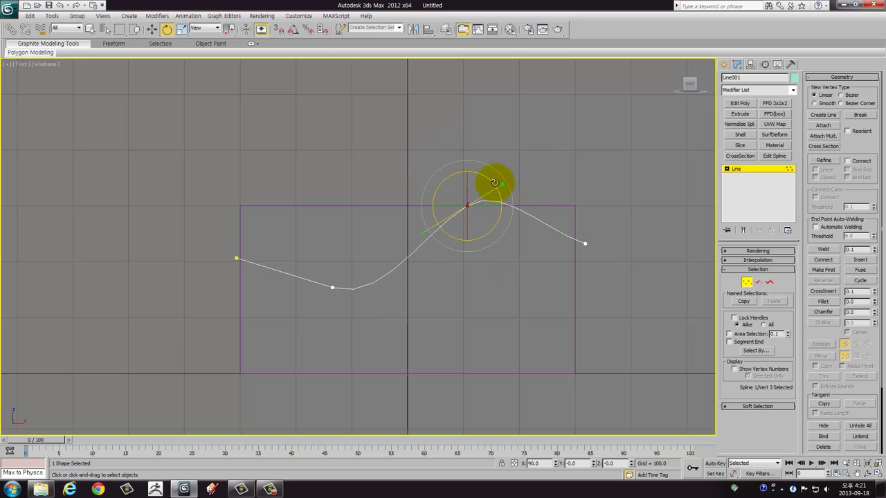
pyautogui.moveTo(493, 182); pyautogui.dragTo(517, 199)
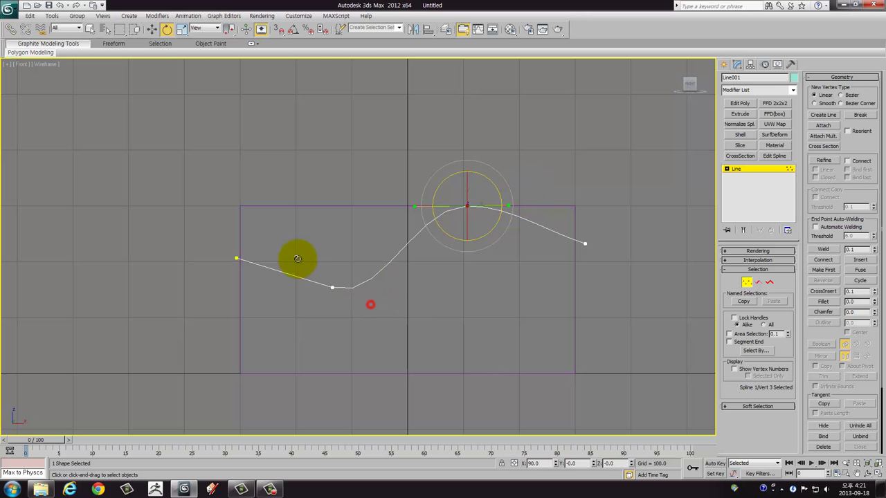
# Step: Tilt the lower-middle and left-end tangents, then raise the lower vertex to flatten the curve
pyautogui.click(332, 287)
pyautogui.moveTo(362, 263); pyautogui.dragTo(359, 231)
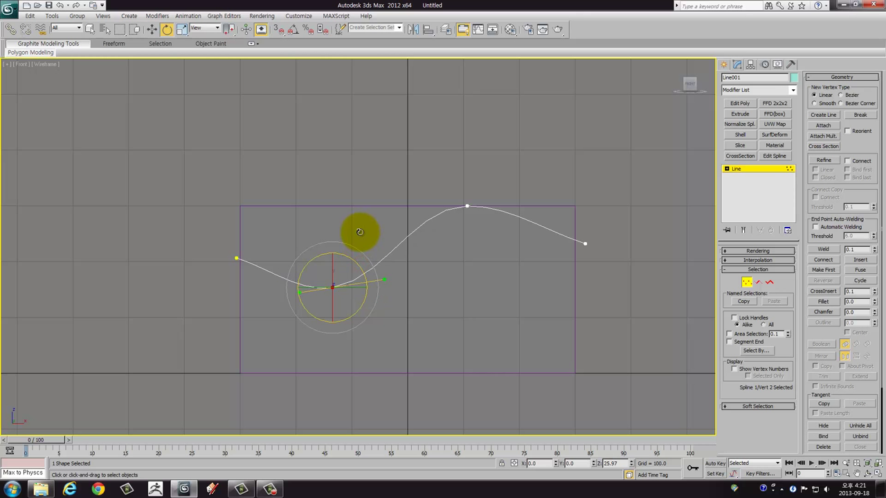
pyautogui.click(237, 260)
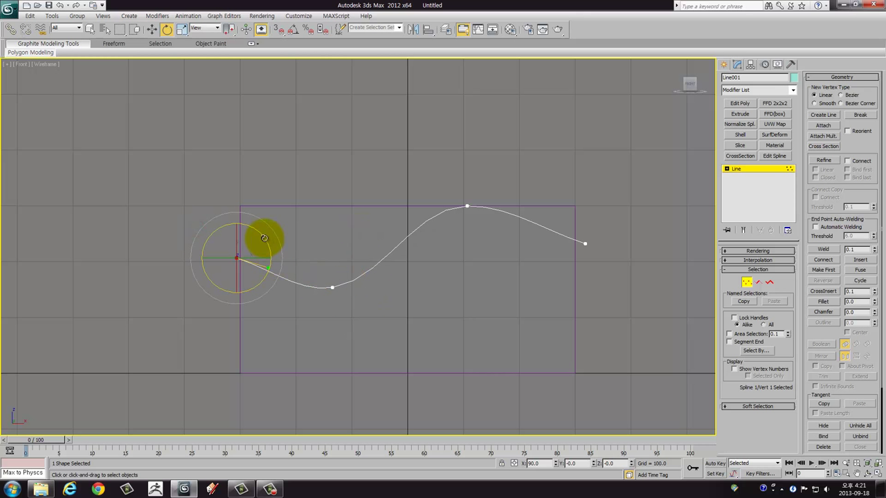
pyautogui.moveTo(266, 239)
pyautogui.mouseDown()
pyautogui.moveTo(270, 251)
pyautogui.moveTo(225, 230)
pyautogui.mouseUp()
pyautogui.press('w')
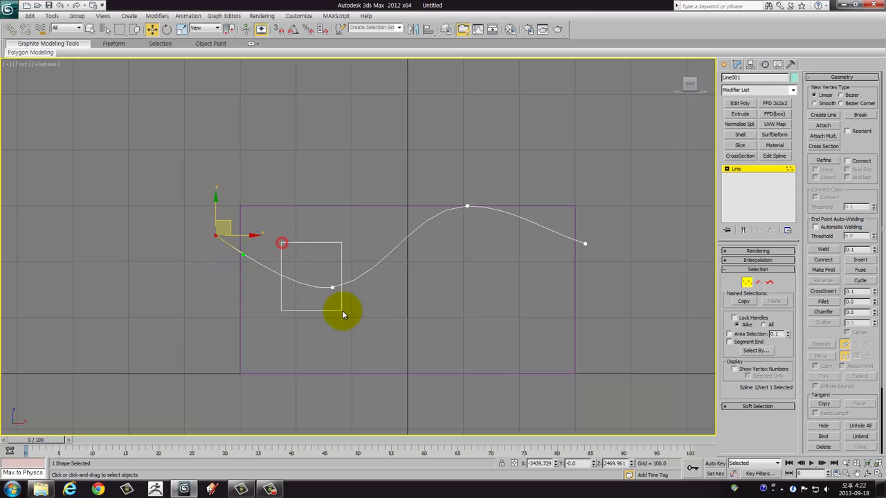
pyautogui.moveTo(342, 315); pyautogui.dragTo(343, 310)
pyautogui.moveTo(345, 278); pyautogui.dragTo(321, 240)
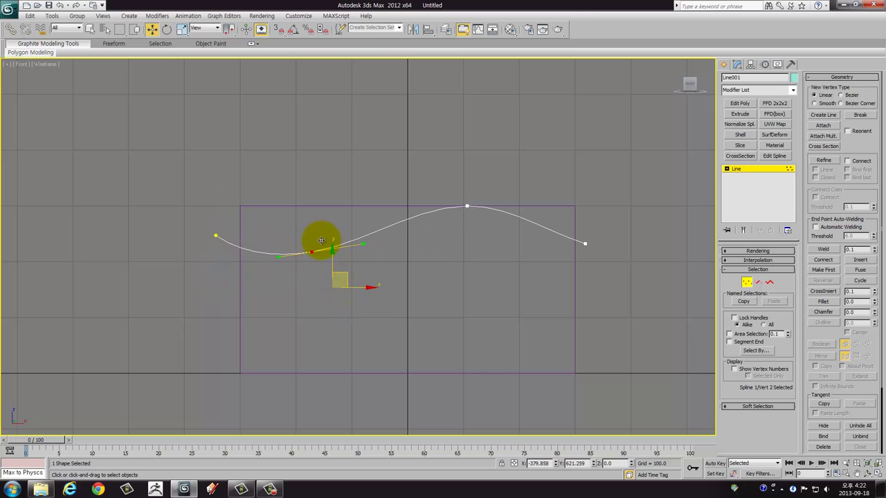
# Step: Rotate the right-end vertex tangent and leave vertex editing with the S-shaped wave finished
pyautogui.click(585, 243)
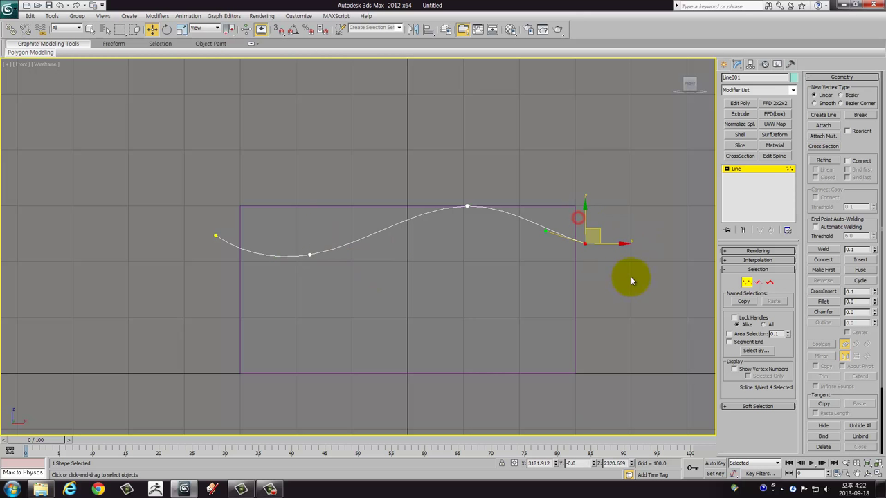
pyautogui.press('e')
pyautogui.moveTo(615, 223); pyautogui.dragTo(625, 236)
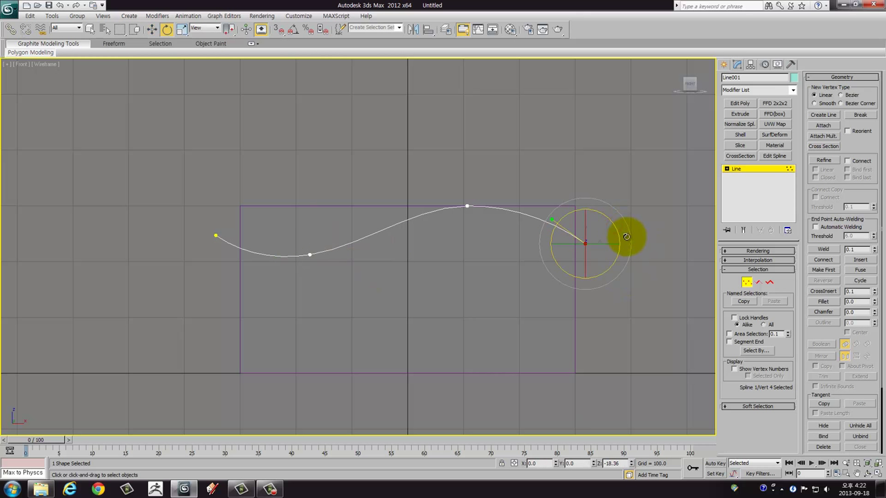
pyautogui.click(746, 282)
pyautogui.moveTo(433, 267); pyautogui.dragTo(425, 300, button='middle')
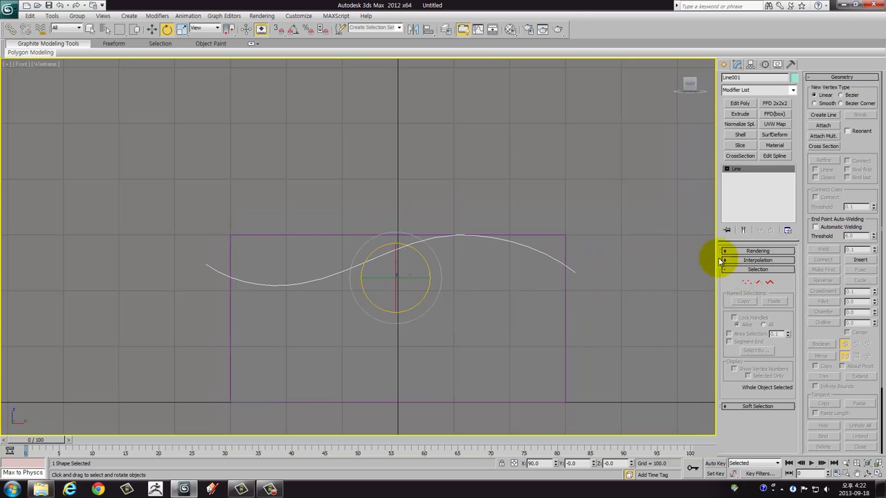
pyautogui.moveTo(435, 253); pyautogui.dragTo(465, 252, button='middle')
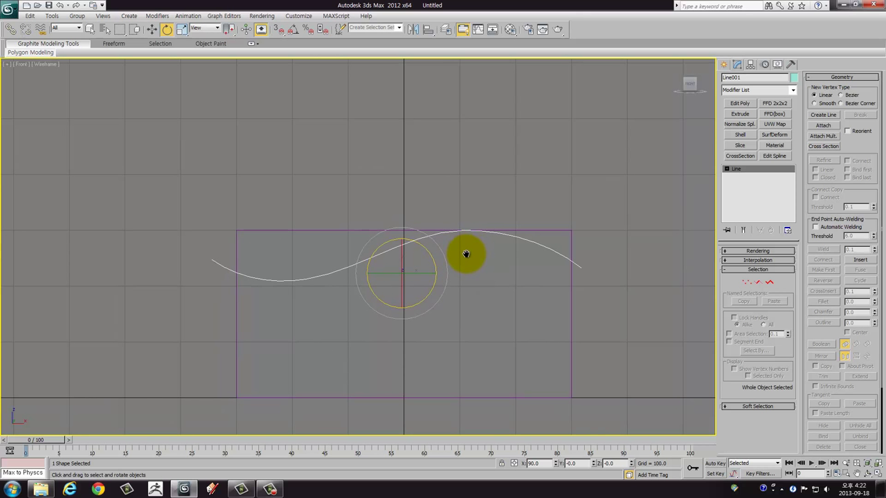
# Step: Maximize the Perspective view and orbit to an oblique angle on the wavy line and rectangle
pyautogui.hotkey('alt', 'w')
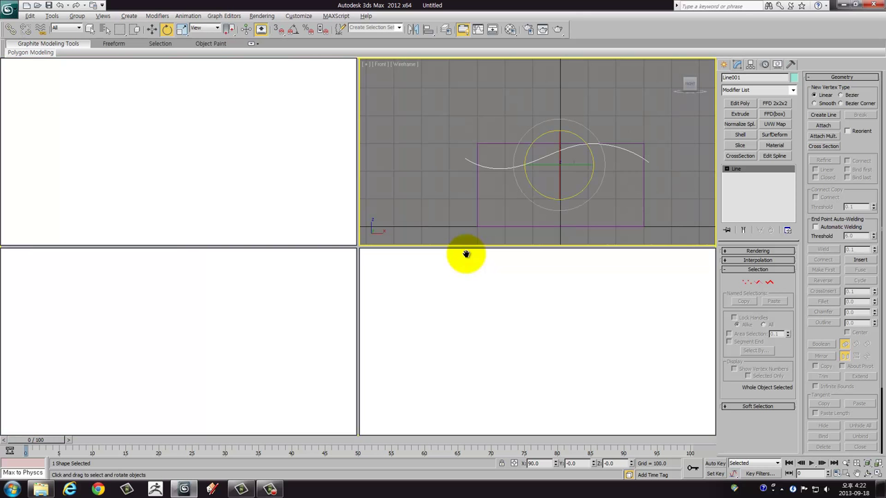
pyautogui.rightClick(528, 302)
pyautogui.hotkey('alt', 'w')
pyautogui.moveTo(527, 305)
pyautogui.keyDown('alt'); pyautogui.mouseDown(button='middle')
pyautogui.moveTo(403, 224)
pyautogui.moveTo(422, 253)
pyautogui.mouseUp(button='middle'); pyautogui.keyUp('alt')
pyautogui.press('w')
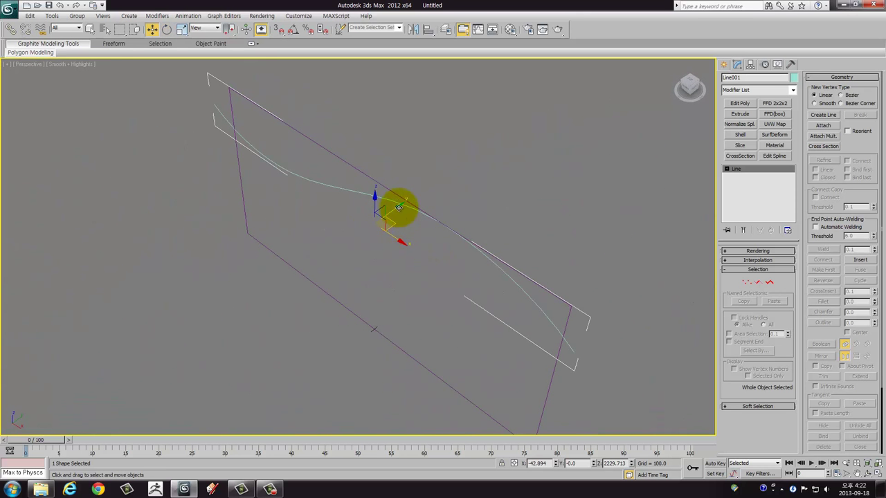
pyautogui.moveTo(398, 207); pyautogui.dragTo(342, 261)
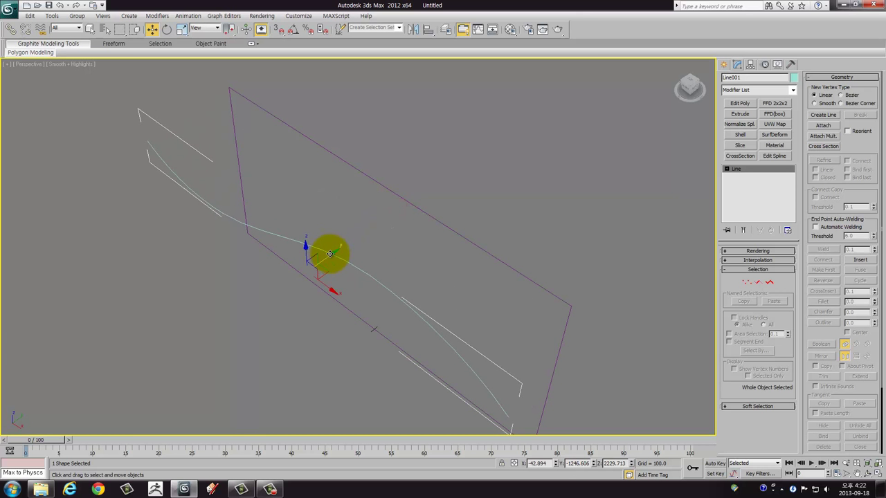
pyautogui.rightClick(341, 261)
pyautogui.moveTo(358, 252)
pyautogui.keyDown('alt'); pyautogui.mouseDown(button='middle')
pyautogui.moveTo(447, 206)
pyautogui.moveTo(463, 216)
pyautogui.moveTo(407, 257)
pyautogui.moveTo(570, 223)
pyautogui.mouseUp(button='middle'); pyautogui.keyUp('alt')
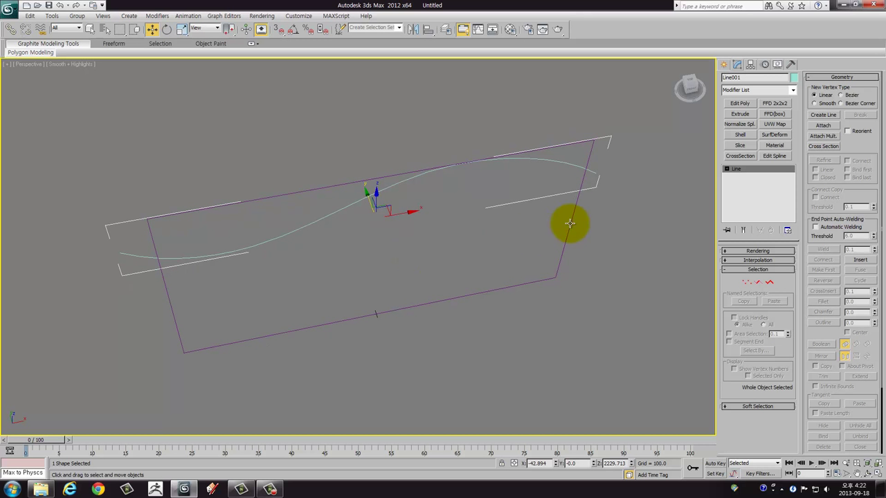
pyautogui.moveTo(456, 243)
pyautogui.keyDown('alt'); pyautogui.mouseDown(button='middle')
pyautogui.moveTo(451, 259)
pyautogui.moveTo(462, 256)
pyautogui.moveTo(473, 227)
pyautogui.mouseUp(button='middle'); pyautogui.keyUp('alt')
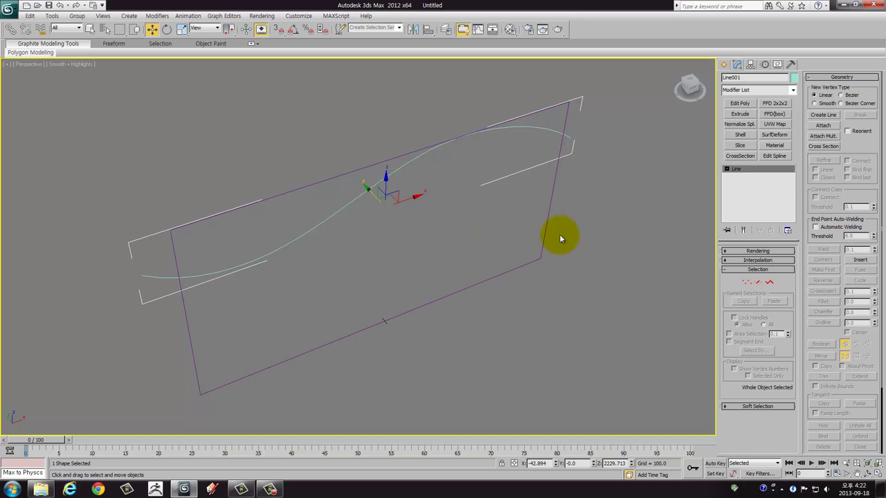
# Step: Apply a Normalize Spline modifier to the line with segment length 100
pyautogui.click(740, 126)
pyautogui.moveTo(546, 279)
pyautogui.keyDown('alt'); pyautogui.mouseDown(button='middle')
pyautogui.moveTo(507, 219)
pyautogui.moveTo(686, 261)
pyautogui.mouseUp(button='middle'); pyautogui.keyUp('alt')
pyautogui.click(767, 267)
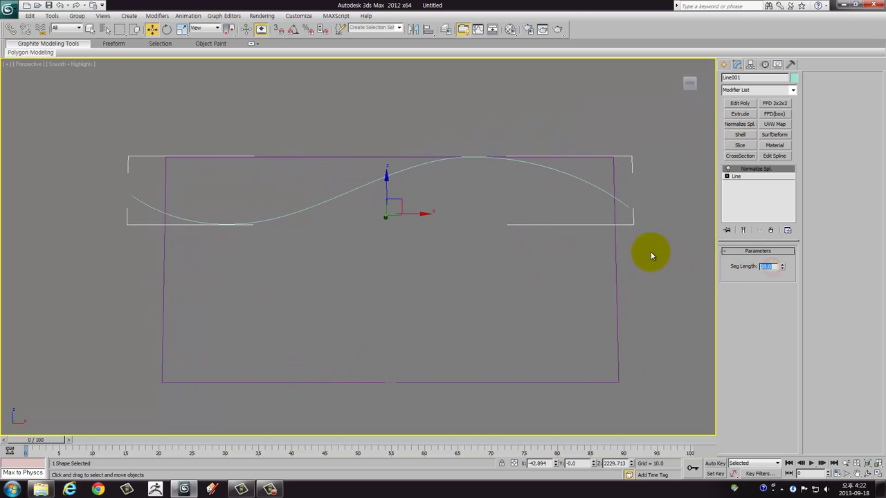
pyautogui.write('100')
pyautogui.press('Return')
# Step: Convert the line to an editable spline and select all 69 of its vertices
pyautogui.moveTo(395, 201)
pyautogui.keyDown('alt'); pyautogui.mouseDown(button='middle')
pyautogui.moveTo(425, 241)
pyautogui.moveTo(393, 173)
pyautogui.mouseUp(button='middle'); pyautogui.keyUp('alt')
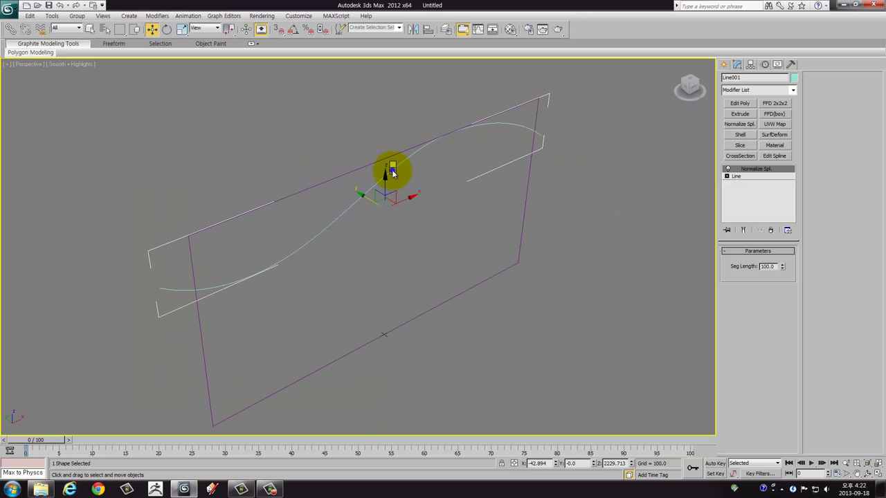
pyautogui.rightClick(393, 172)
pyautogui.click(509, 254)
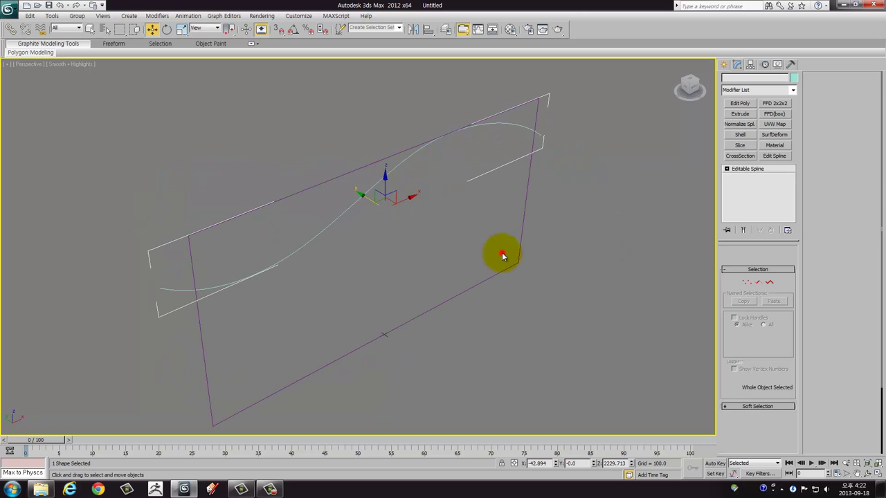
pyautogui.keyDown('alt'); pyautogui.moveTo(503, 256); pyautogui.dragTo(485, 236, button='middle'); pyautogui.keyUp('alt')
pyautogui.press('1')
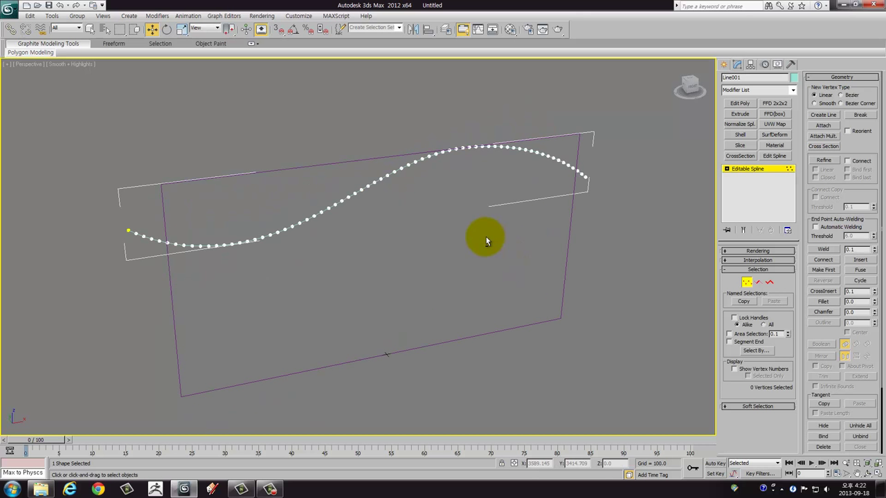
pyautogui.hotkey('ctrl', 'a')
pyautogui.moveTo(375, 231)
pyautogui.keyDown('alt'); pyautogui.mouseDown(button='middle')
pyautogui.moveTo(376, 223)
pyautogui.moveTo(345, 234)
pyautogui.mouseUp(button='middle'); pyautogui.keyUp('alt')
pyautogui.scroll(3, 344, 234)
pyautogui.scroll(1, 358, 237)
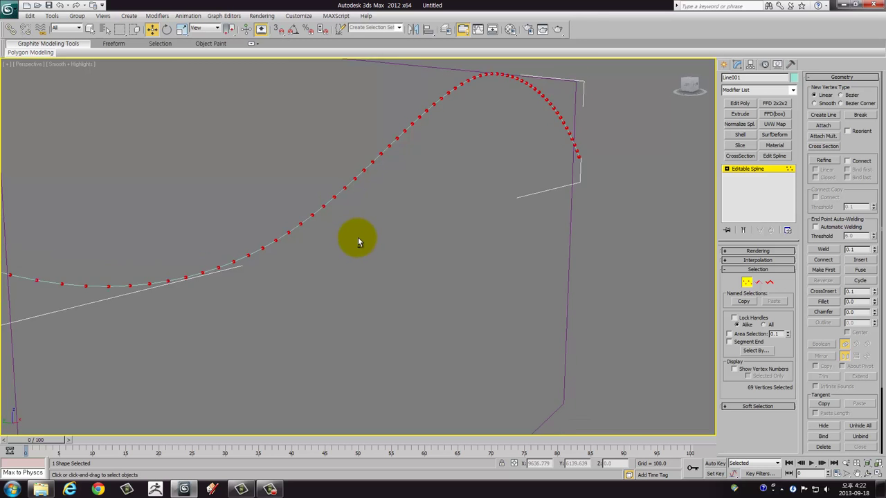
pyautogui.scroll(5, 374, 231)
pyautogui.scroll(-8, 389, 229)
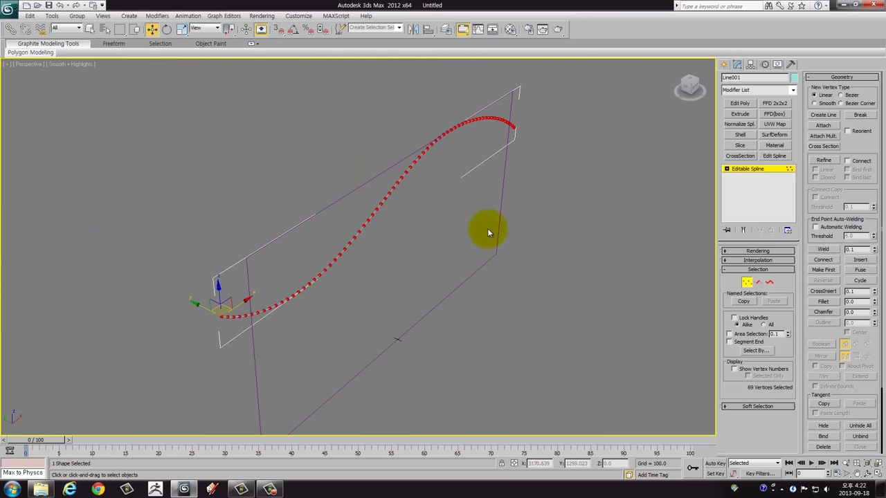
pyautogui.click(746, 282)
# Step: Try an Extrude of 1144 units with edged faces shown, then delete the Extrude modifier
pyautogui.click(739, 114)
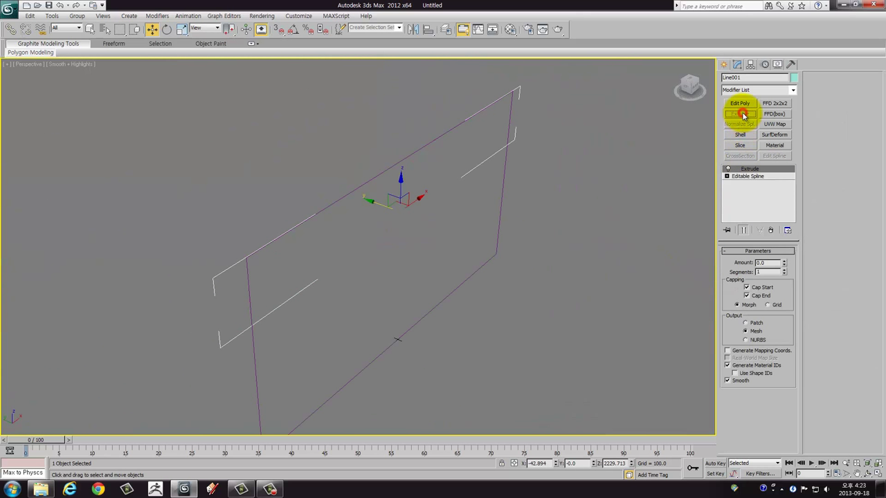
pyautogui.moveTo(784, 265); pyautogui.dragTo(565, 203)
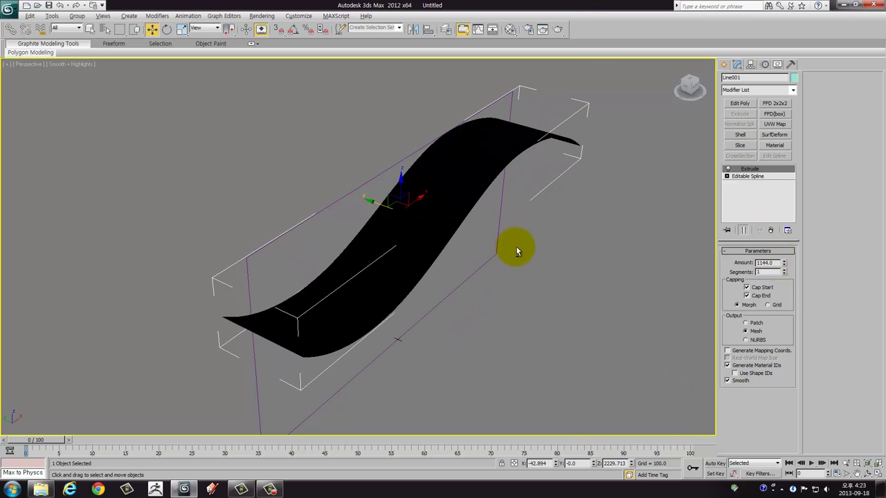
pyautogui.keyDown('alt'); pyautogui.moveTo(516, 247); pyautogui.dragTo(491, 207, button='middle'); pyautogui.keyUp('alt')
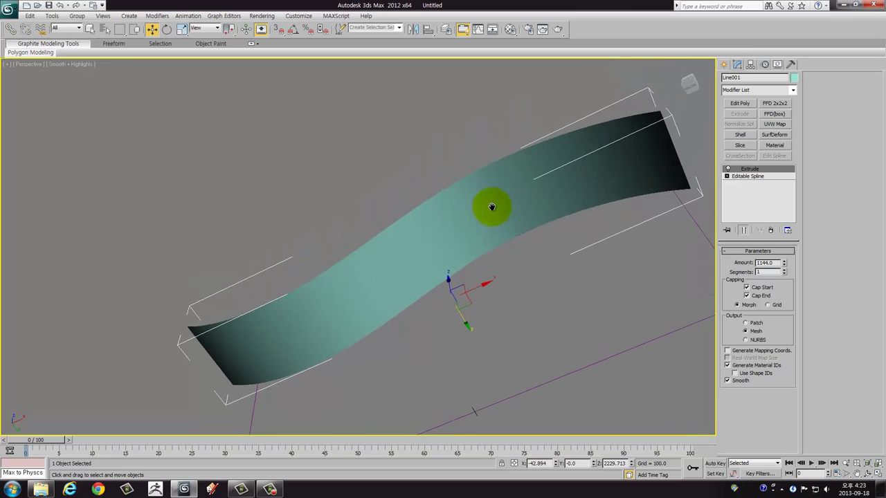
pyautogui.press('F4')
pyautogui.moveTo(491, 213)
pyautogui.keyDown('alt'); pyautogui.mouseDown(button='middle')
pyautogui.moveTo(549, 272)
pyautogui.moveTo(579, 286)
pyautogui.moveTo(530, 212)
pyautogui.moveTo(566, 201)
pyautogui.mouseUp(button='middle'); pyautogui.keyUp('alt')
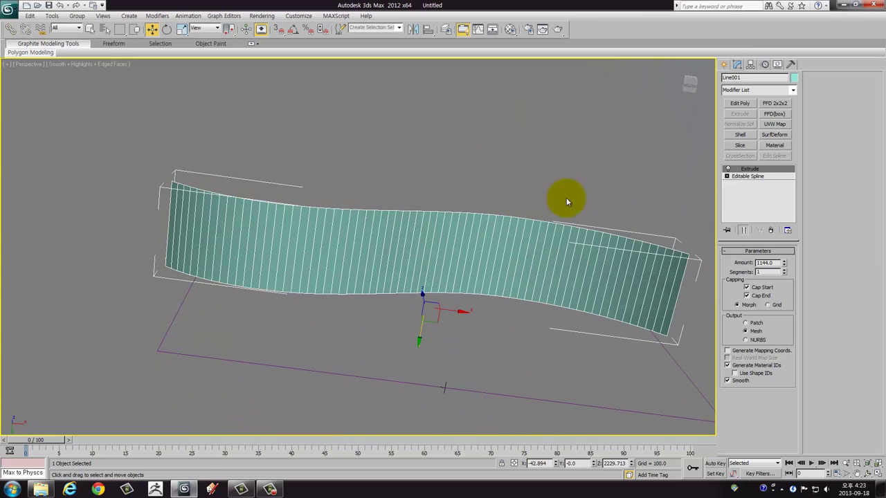
pyautogui.rightClick(749, 169)
pyautogui.click(760, 184)
pyautogui.keyDown('alt'); pyautogui.moveTo(621, 191); pyautogui.dragTo(424, 282, button='middle'); pyautogui.keyUp('alt')
# Step: Test-raise the curve's peak vertex into a spike, then undo it
pyautogui.press('1')
pyautogui.hotkey('ctrl', 'a')
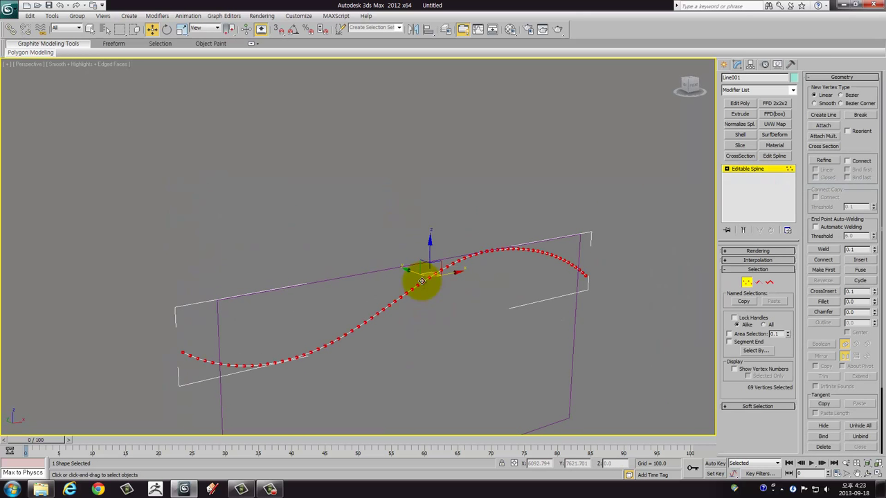
pyautogui.moveTo(421, 280)
pyautogui.keyDown('alt'); pyautogui.mouseDown(button='middle')
pyautogui.moveTo(487, 272)
pyautogui.moveTo(450, 263)
pyautogui.moveTo(508, 257)
pyautogui.moveTo(424, 249)
pyautogui.moveTo(487, 290)
pyautogui.mouseUp(button='middle'); pyautogui.keyUp('alt')
pyautogui.scroll(3, 424, 249)
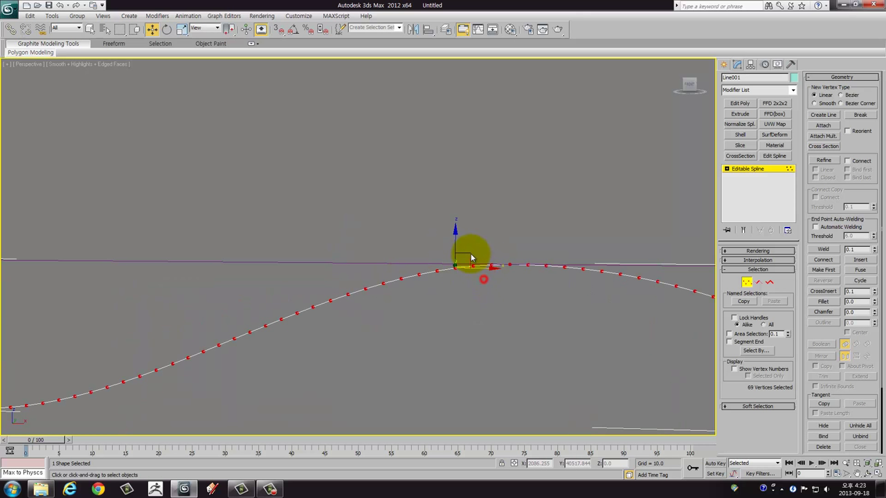
pyautogui.click(472, 264)
pyautogui.moveTo(471, 237); pyautogui.dragTo(473, 175)
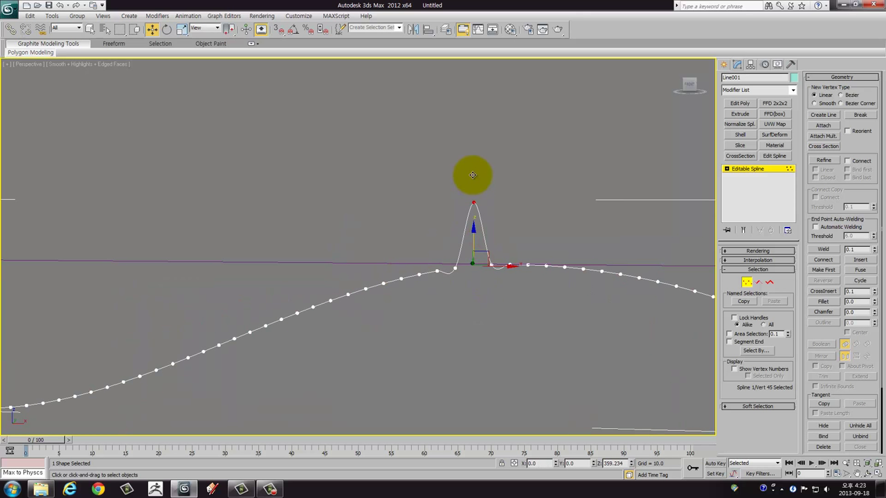
pyautogui.keyDown('alt'); pyautogui.moveTo(474, 263); pyautogui.dragTo(504, 296, button='middle'); pyautogui.keyUp('alt')
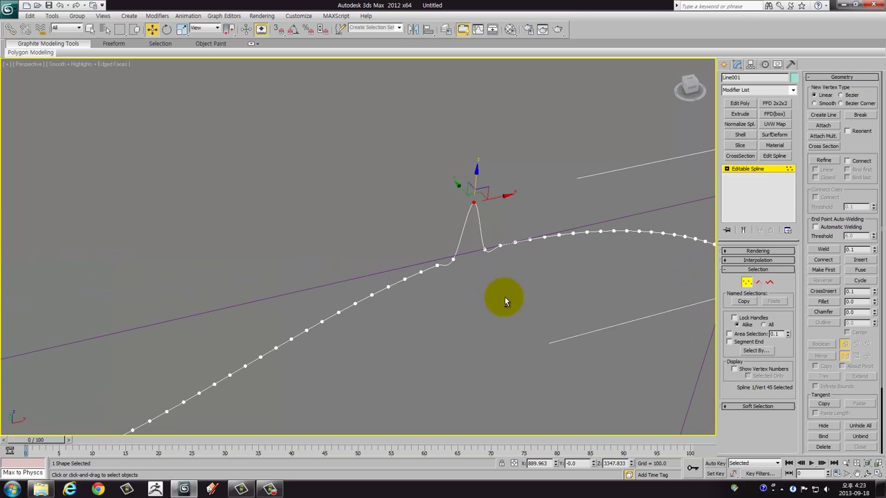
pyautogui.click(744, 282)
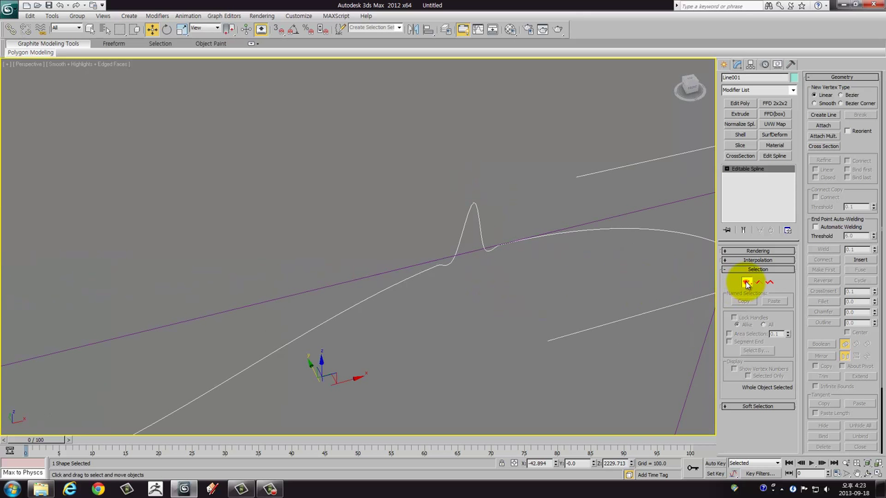
pyautogui.click(746, 282)
pyautogui.moveTo(511, 263)
pyautogui.mouseDown(button='middle')
pyautogui.moveTo(499, 232)
pyautogui.moveTo(476, 254)
pyautogui.moveTo(462, 221)
pyautogui.mouseUp(button='middle')
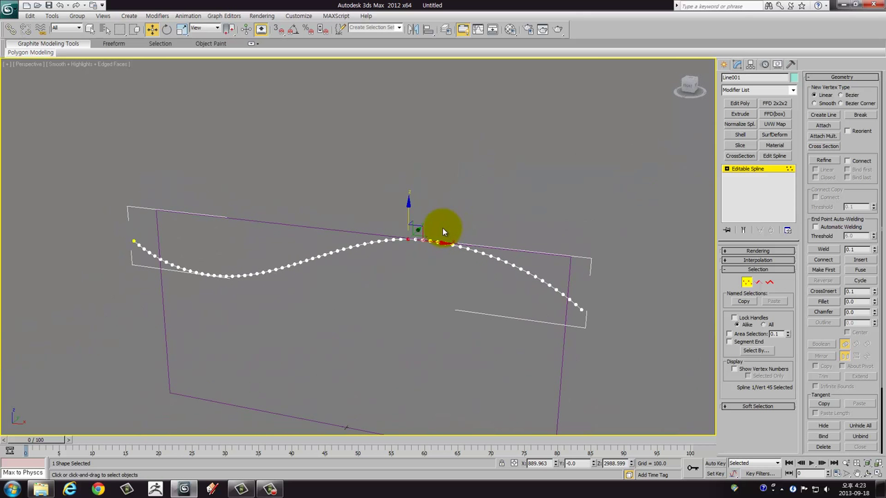
pyautogui.hotkey('ctrl', 'z')
# Step: Set all 69 spline vertices to Corner type
pyautogui.hotkey('ctrl', 'a')
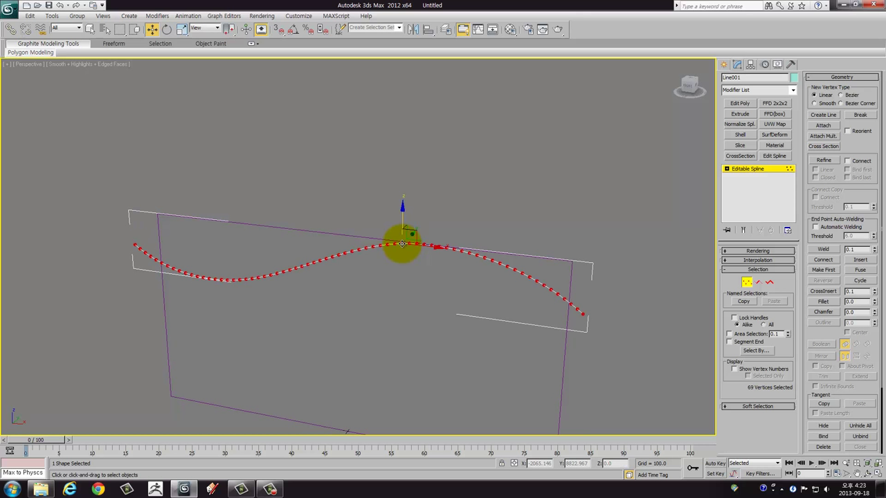
pyautogui.rightClick(400, 242)
pyautogui.click(384, 187)
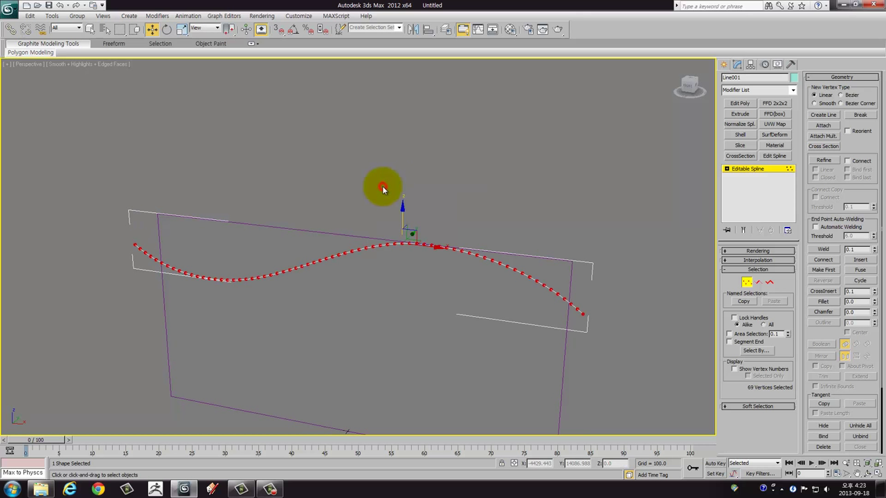
pyautogui.scroll(2, 422, 233)
pyautogui.scroll(2, 431, 228)
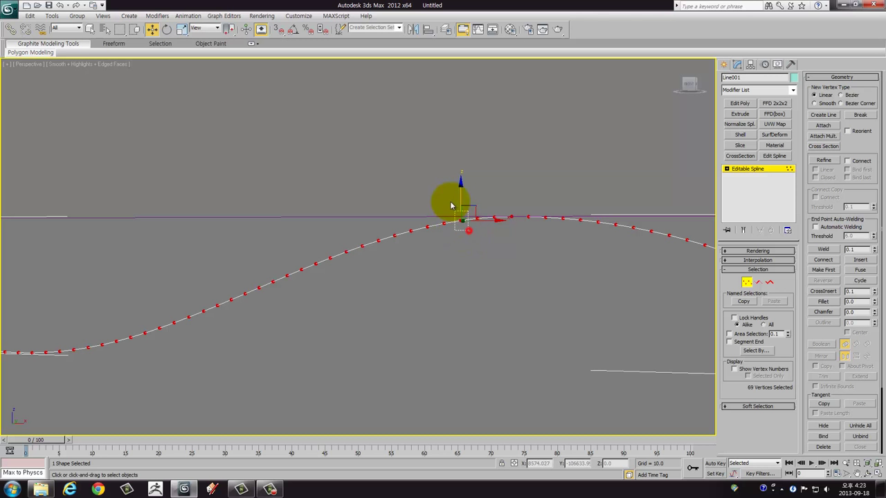
# Step: Test-pull a vertex near the peak upward, undo it, and exit vertex editing
pyautogui.click(458, 201)
pyautogui.moveTo(461, 192); pyautogui.dragTo(467, 145)
pyautogui.keyDown('alt'); pyautogui.moveTo(508, 214); pyautogui.dragTo(538, 243, button='middle'); pyautogui.keyUp('alt')
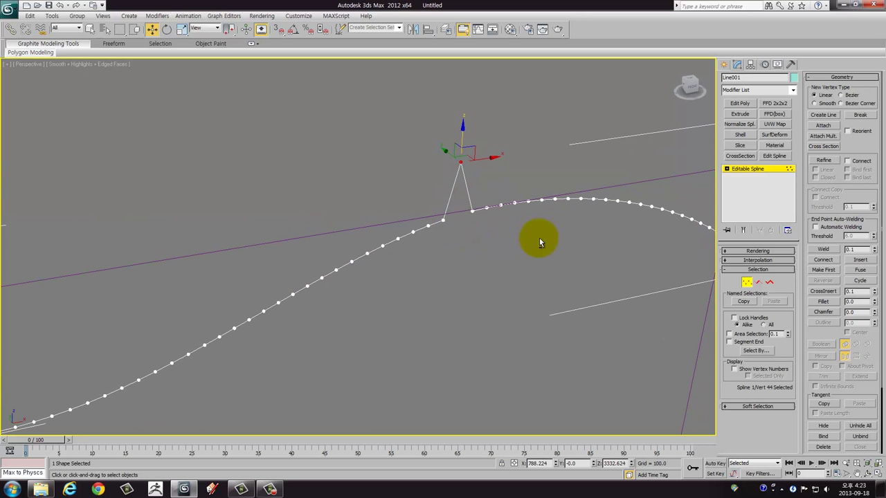
pyautogui.hotkey('ctrl', 'z')
pyautogui.scroll(-1, 515, 257)
pyautogui.scroll(-4, 515, 257)
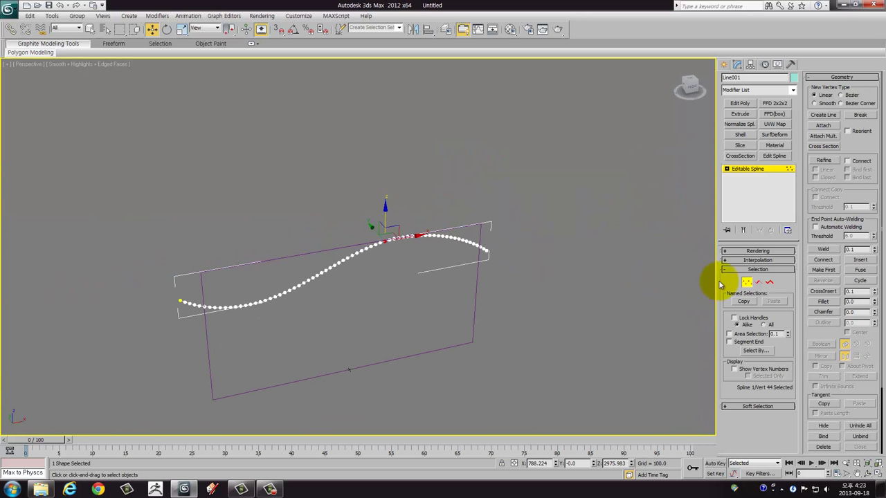
pyautogui.click(747, 282)
pyautogui.moveTo(344, 263)
pyautogui.keyDown('alt'); pyautogui.mouseDown(button='middle')
pyautogui.moveTo(364, 297)
pyautogui.moveTo(320, 232)
pyautogui.mouseUp(button='middle'); pyautogui.keyUp('alt')
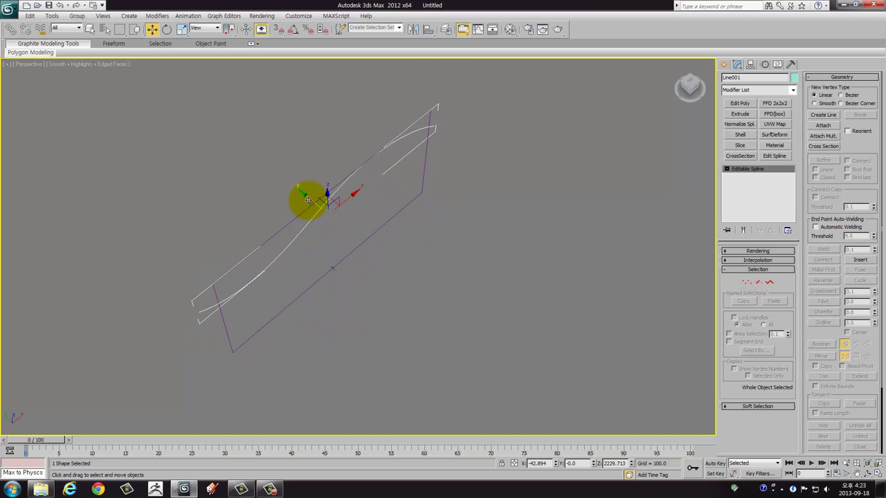
# Step: Clone the curve as a Copy named Line002, offset to Y -2460.964
pyautogui.keyDown('shift'); pyautogui.moveTo(307, 199); pyautogui.dragTo(388, 278); pyautogui.keyUp('shift')
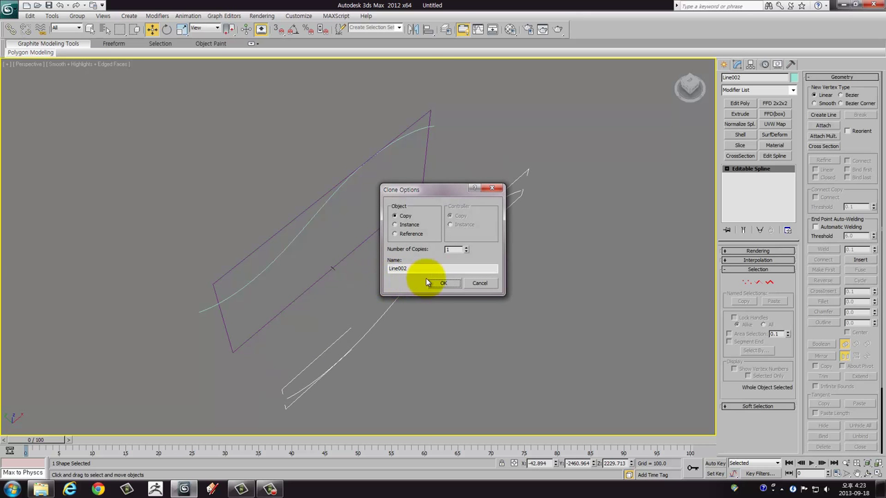
pyautogui.click(434, 282)
pyautogui.moveTo(429, 291)
pyautogui.keyDown('alt'); pyautogui.mouseDown(button='middle')
pyautogui.moveTo(344, 276)
pyautogui.moveTo(290, 253)
pyautogui.moveTo(332, 240)
pyautogui.moveTo(427, 253)
pyautogui.moveTo(427, 261)
pyautogui.mouseUp(button='middle'); pyautogui.keyUp('alt')
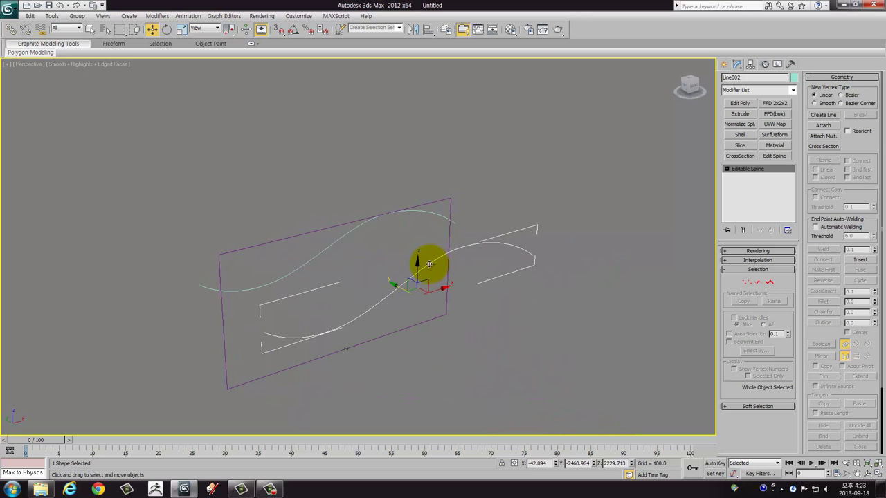
pyautogui.click(748, 90)
# Step: Add an FFD 3x3x3 to Line002 and raise its right-end control points to bend that end up
pyautogui.press('f')
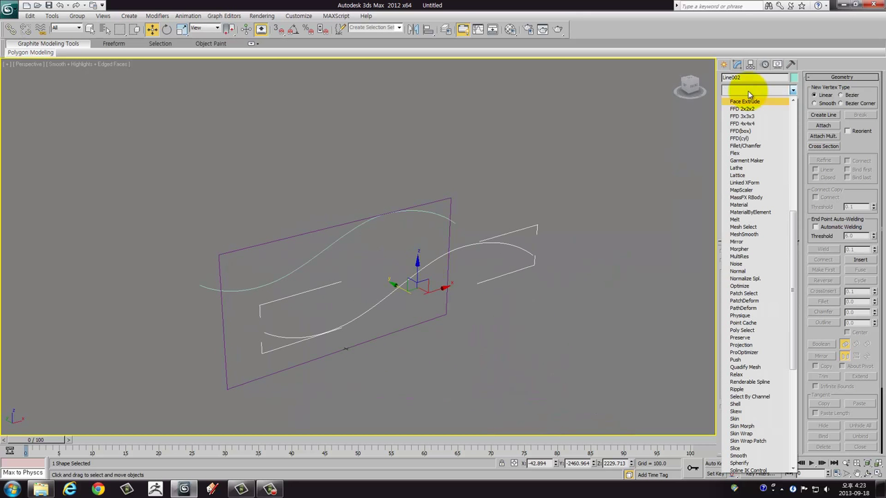
pyautogui.click(754, 115)
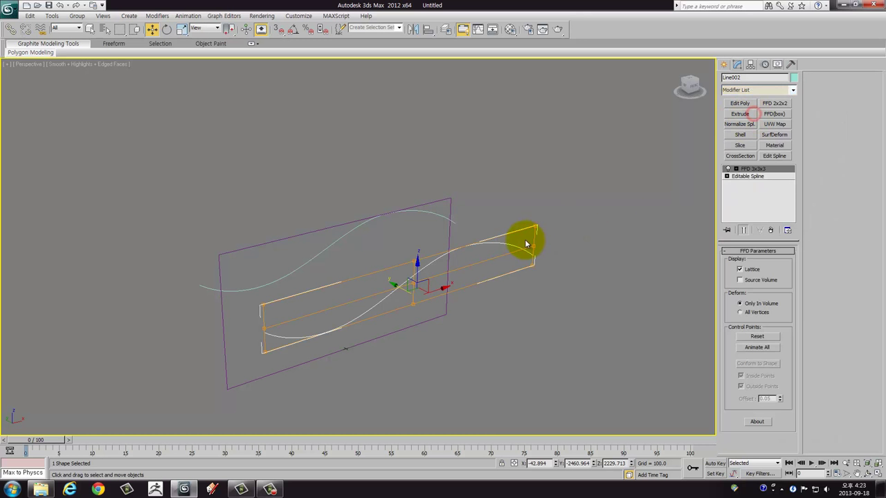
pyautogui.keyDown('alt'); pyautogui.moveTo(521, 242); pyautogui.dragTo(448, 311, button='middle'); pyautogui.keyUp('alt')
pyautogui.press('1')
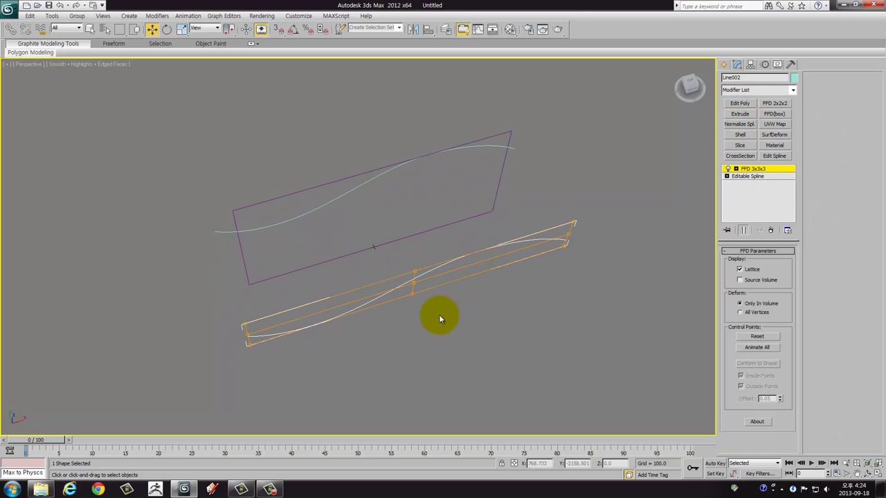
pyautogui.moveTo(578, 312); pyautogui.dragTo(533, 178)
pyautogui.keyDown('alt'); pyautogui.moveTo(569, 208); pyautogui.dragTo(554, 211, button='middle'); pyautogui.keyUp('alt')
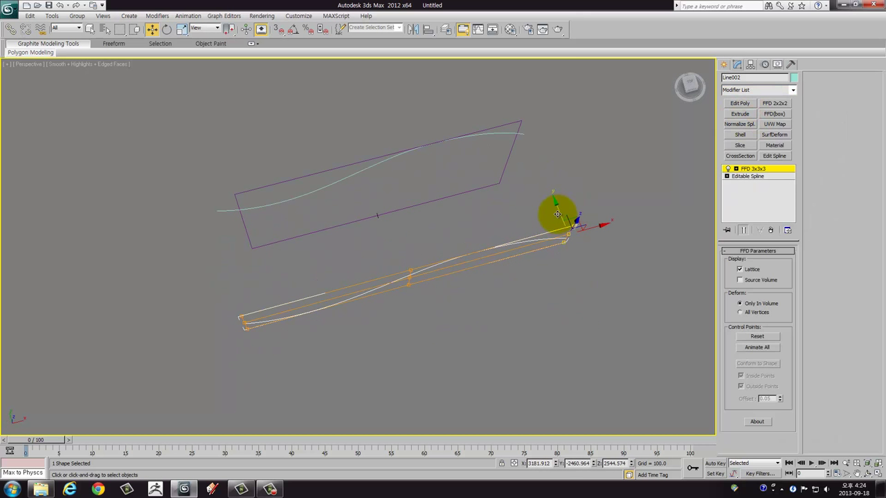
pyautogui.moveTo(554, 212); pyautogui.dragTo(518, 133)
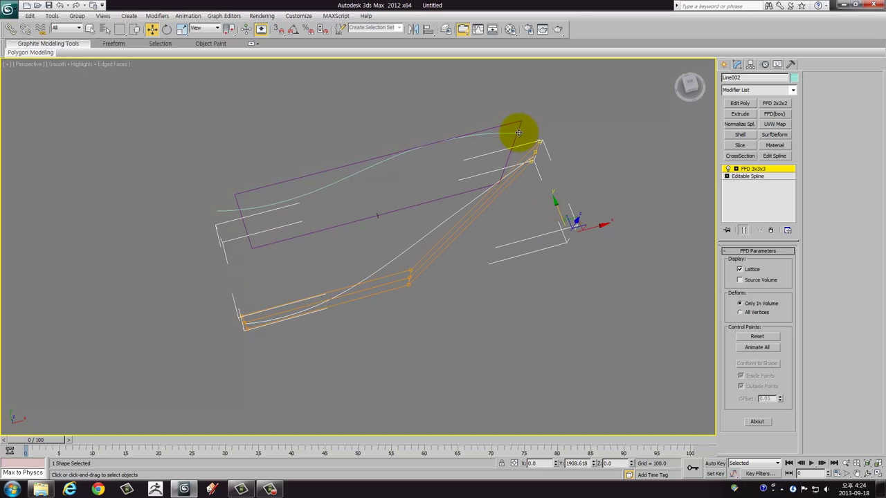
# Step: Switch to four viewports, frame the spline in the Top view, and enable 2.5D snapping
pyautogui.hotkey('alt', 'w')
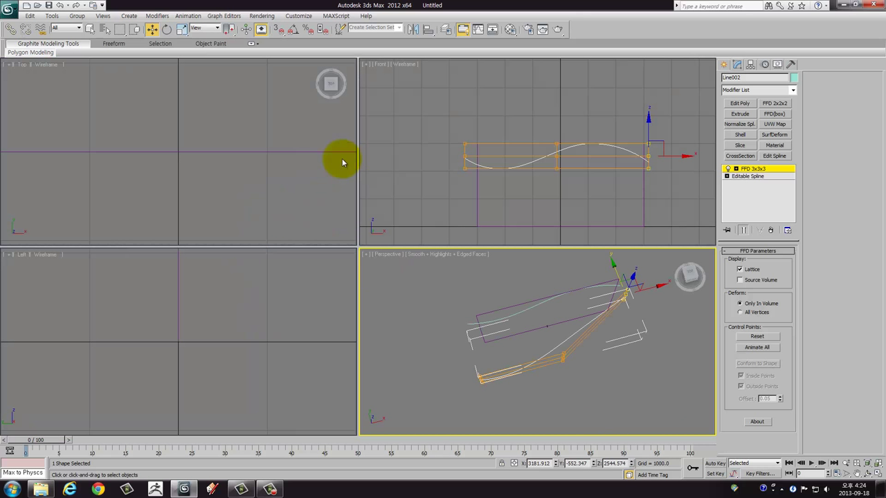
pyautogui.rightClick(300, 152)
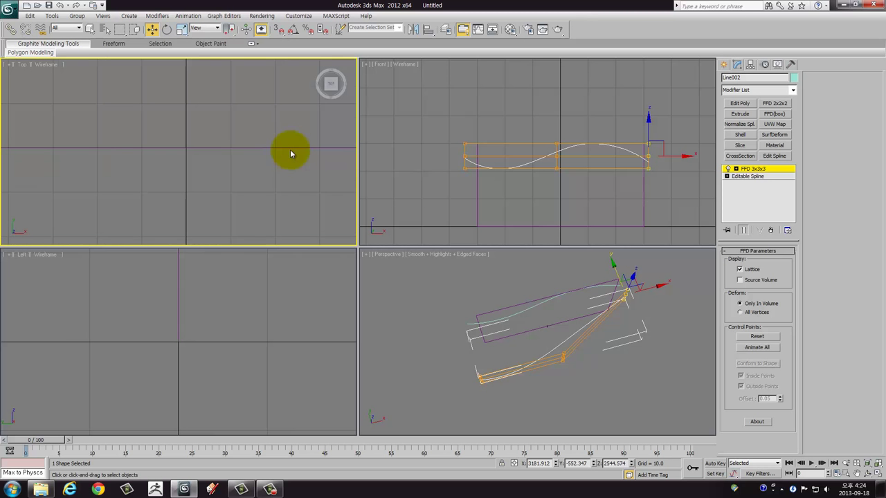
pyautogui.hotkey('ctrl', 'shift', 'z')
pyautogui.moveTo(299, 139)
pyautogui.mouseDown(button='middle')
pyautogui.moveTo(212, 200)
pyautogui.moveTo(293, 166)
pyautogui.moveTo(213, 174)
pyautogui.mouseUp(button='middle')
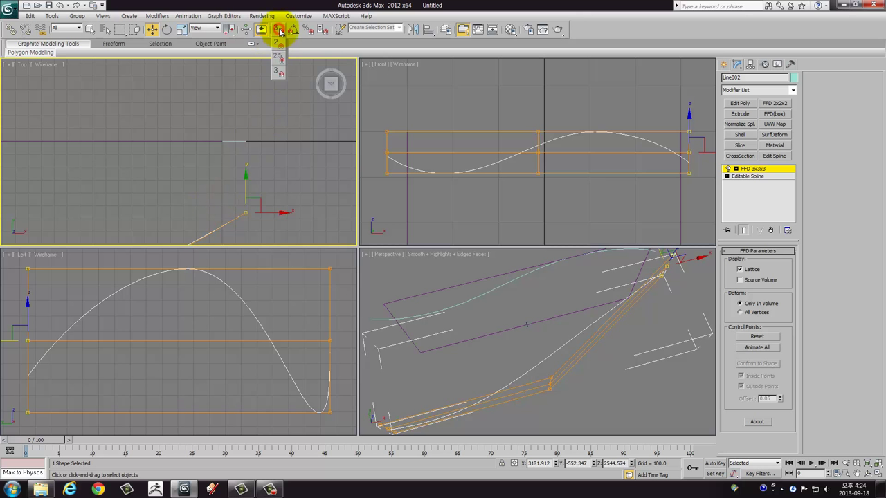
pyautogui.click(278, 59)
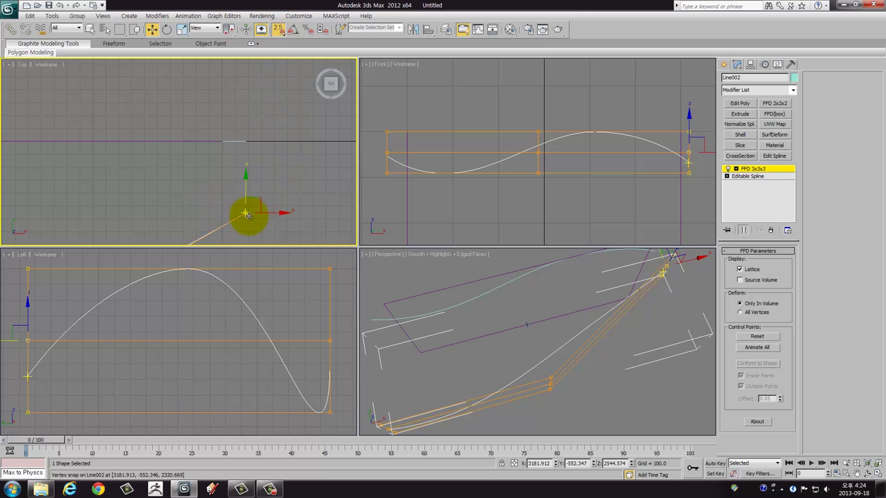
# Step: Snap Line002's lattice control points onto Line001's vertices in Top view, then maximize Perspective
pyautogui.moveTo(247, 209)
pyautogui.mouseDown()
pyautogui.moveTo(245, 148)
pyautogui.moveTo(255, 147)
pyautogui.mouseUp()
pyautogui.moveTo(254, 146); pyautogui.dragTo(242, 178, button='middle')
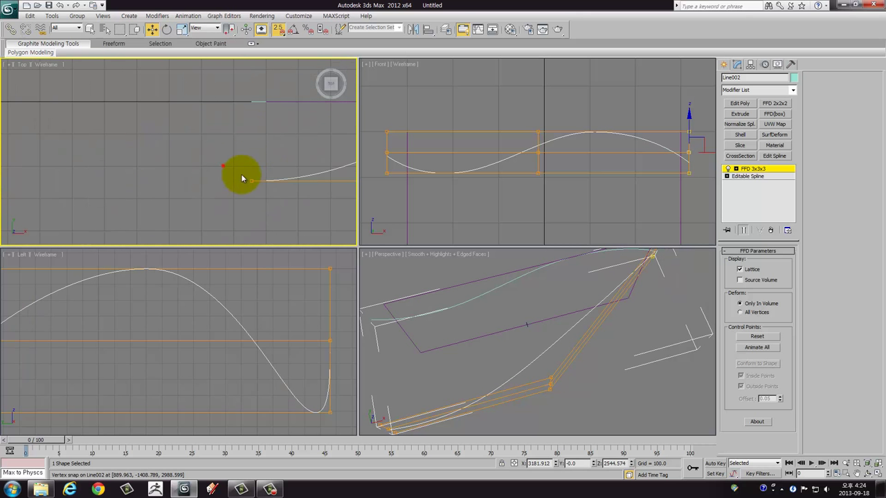
pyautogui.moveTo(251, 180); pyautogui.dragTo(248, 104)
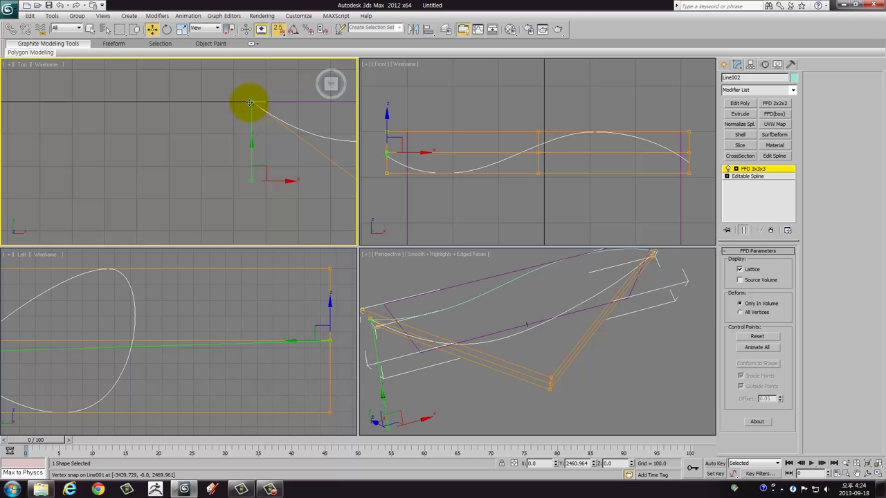
pyautogui.scroll(-1, 459, 315)
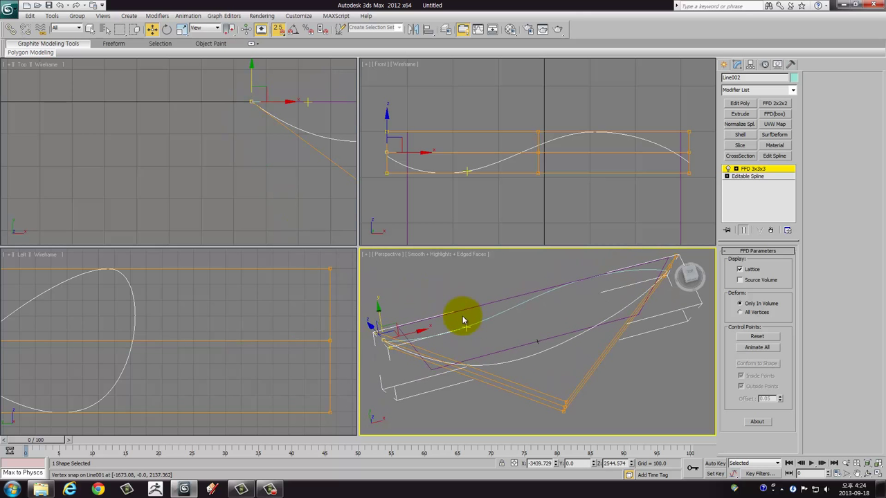
pyautogui.scroll(-3, 462, 320)
pyautogui.scroll(3, 500, 342)
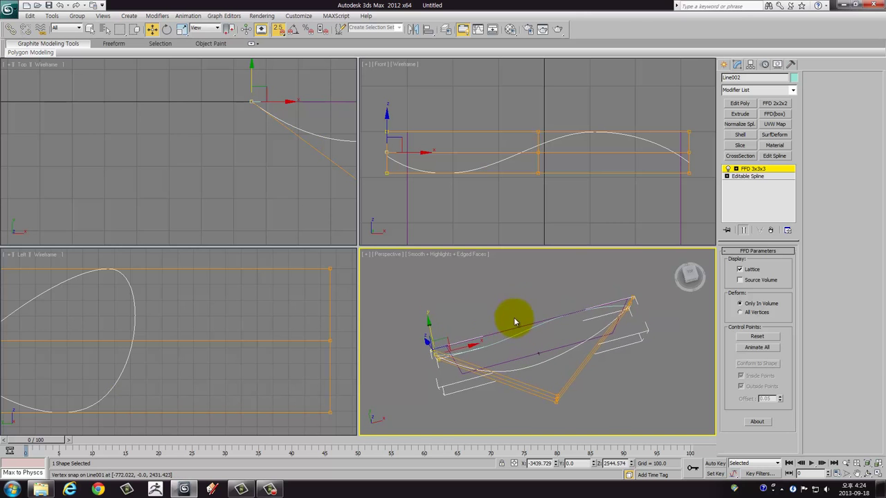
pyautogui.hotkey('ctrl', 'shift', 'z')
pyautogui.scroll(2, 522, 327)
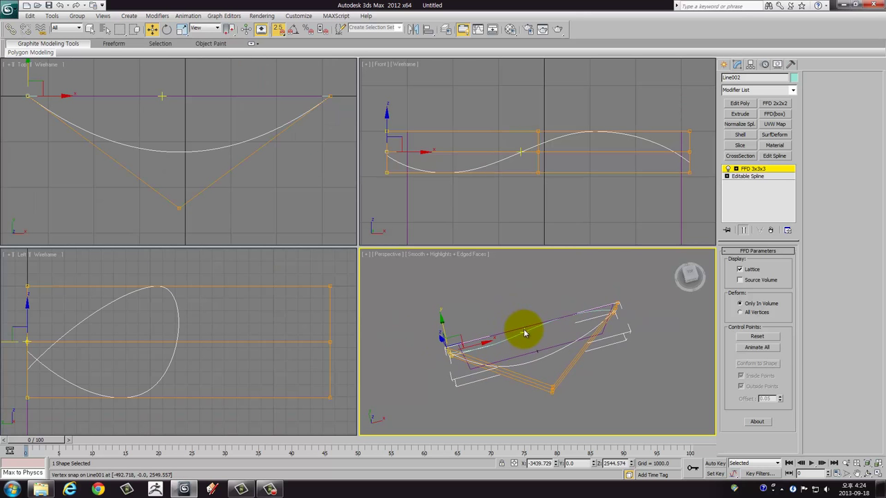
pyautogui.scroll(2, 522, 328)
pyautogui.hotkey('alt', 'w')
pyautogui.moveTo(432, 293)
pyautogui.keyDown('alt'); pyautogui.mouseDown(button='middle')
pyautogui.moveTo(470, 294)
pyautogui.moveTo(418, 235)
pyautogui.mouseUp(button='middle'); pyautogui.keyUp('alt')
# Step: Lower Line002's FFD control points in Z and shift the left control points sideways into a V-sweep
pyautogui.moveTo(355, 123); pyautogui.dragTo(365, 141)
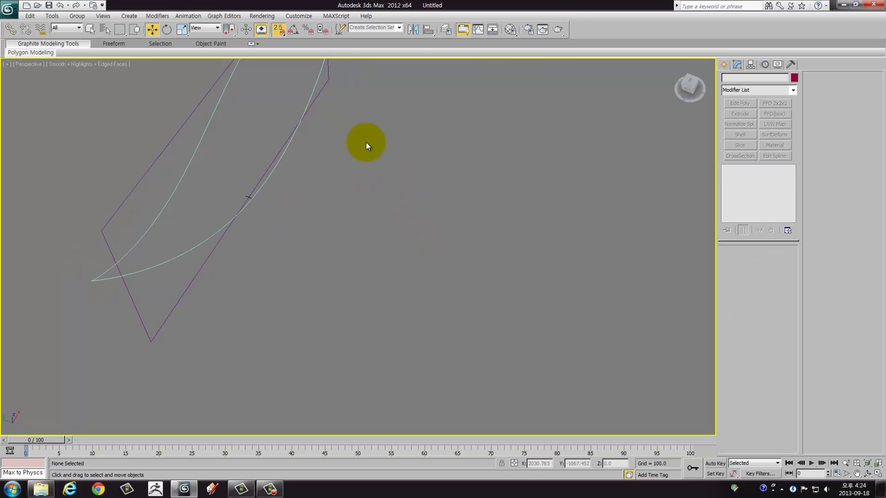
pyautogui.moveTo(365, 141)
pyautogui.keyDown('alt'); pyautogui.mouseDown(button='middle')
pyautogui.moveTo(478, 278)
pyautogui.moveTo(478, 236)
pyautogui.moveTo(348, 240)
pyautogui.mouseUp(button='middle'); pyautogui.keyUp('alt')
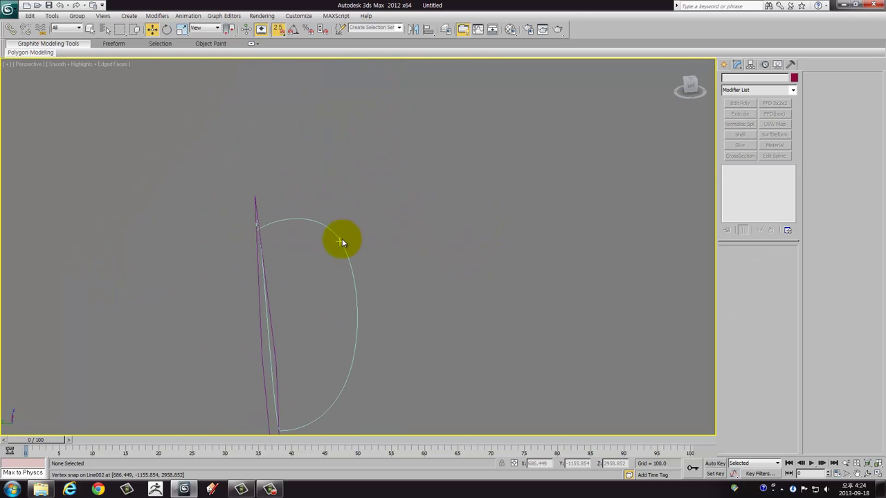
pyautogui.click(342, 238)
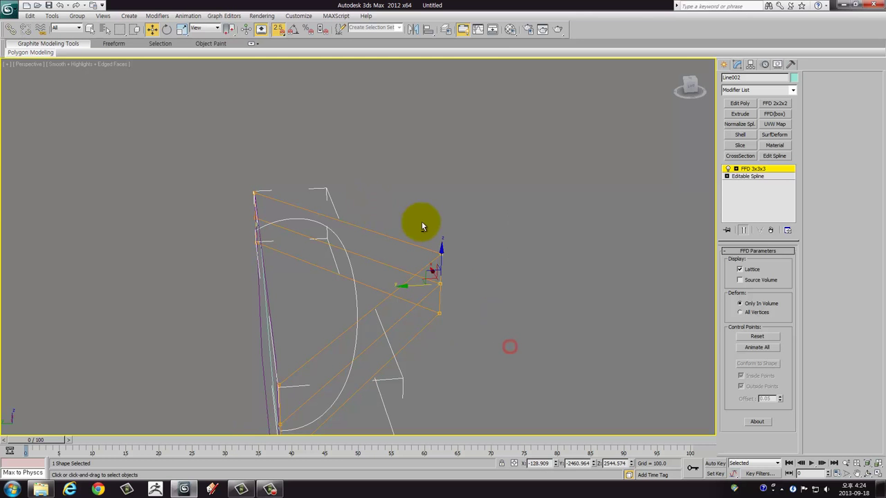
pyautogui.moveTo(421, 226)
pyautogui.keyDown('alt'); pyautogui.mouseDown(button='middle')
pyautogui.moveTo(376, 192)
pyautogui.moveTo(423, 245)
pyautogui.mouseUp(button='middle'); pyautogui.keyUp('alt')
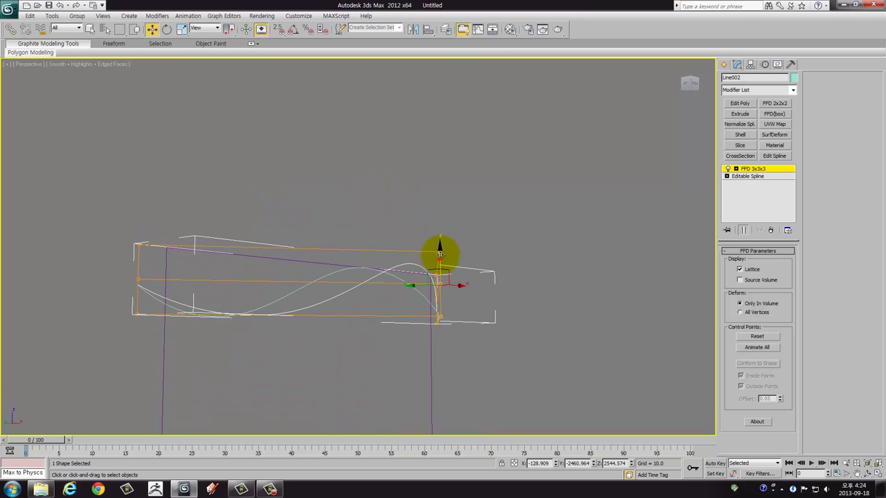
pyautogui.moveTo(439, 254)
pyautogui.mouseDown()
pyautogui.moveTo(458, 329)
pyautogui.moveTo(433, 280)
pyautogui.mouseUp()
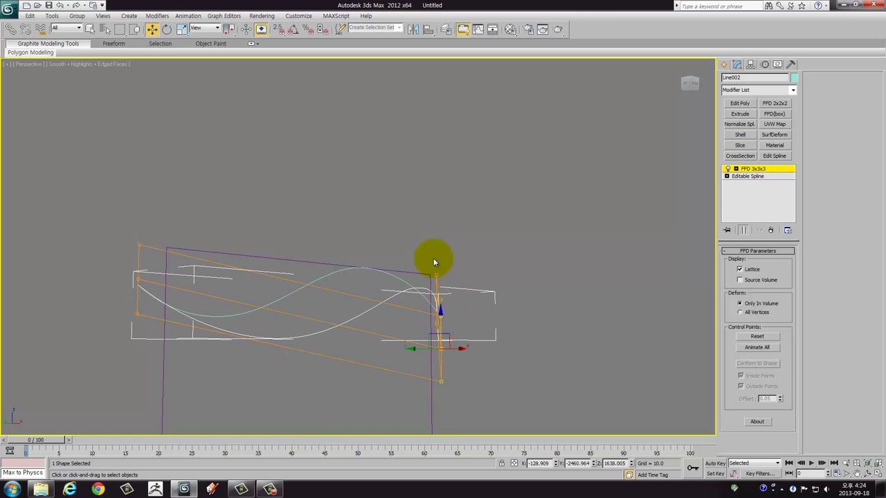
pyautogui.moveTo(433, 280)
pyautogui.keyDown('alt'); pyautogui.mouseDown(button='middle')
pyautogui.moveTo(395, 300)
pyautogui.moveTo(311, 253)
pyautogui.moveTo(297, 283)
pyautogui.moveTo(487, 283)
pyautogui.moveTo(411, 142)
pyautogui.moveTo(348, 182)
pyautogui.mouseUp(button='middle'); pyautogui.keyUp('alt')
pyautogui.moveTo(350, 182); pyautogui.dragTo(416, 293)
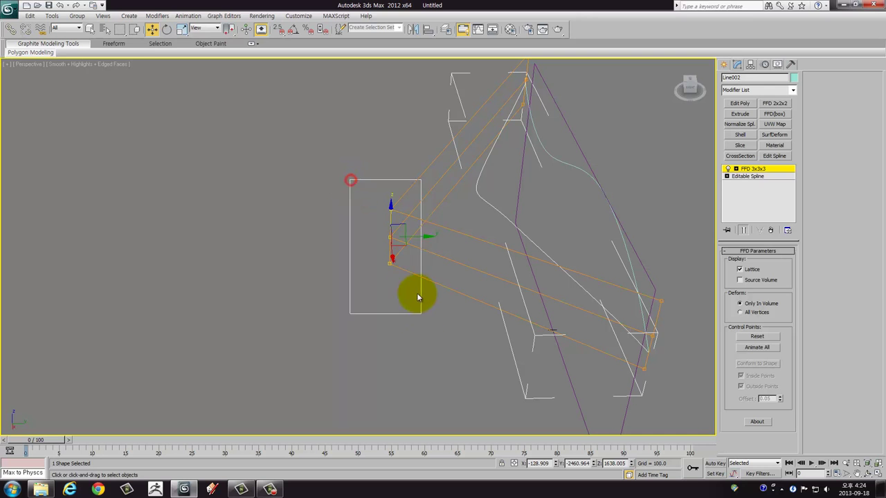
pyautogui.moveTo(418, 237); pyautogui.dragTo(385, 238)
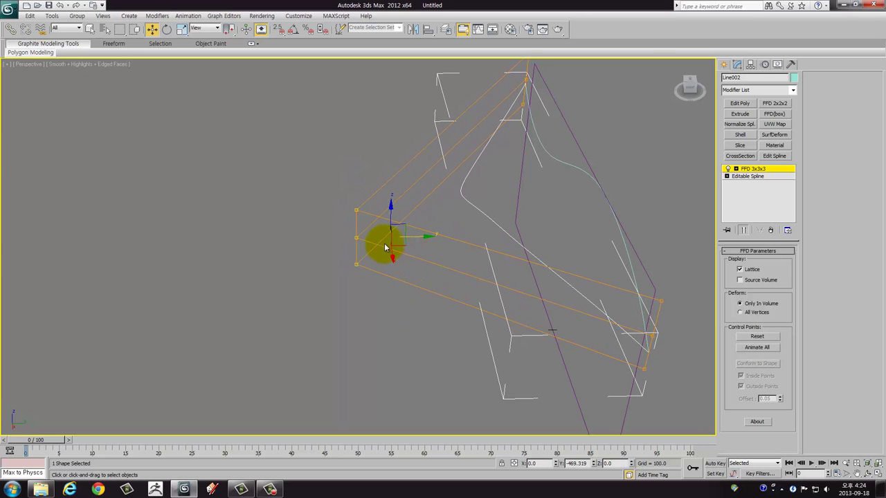
pyautogui.moveTo(385, 238)
pyautogui.keyDown('alt'); pyautogui.mouseDown(button='middle')
pyautogui.moveTo(446, 267)
pyautogui.moveTo(514, 228)
pyautogui.moveTo(539, 199)
pyautogui.moveTo(562, 194)
pyautogui.moveTo(558, 227)
pyautogui.moveTo(532, 263)
pyautogui.moveTo(469, 249)
pyautogui.moveTo(430, 188)
pyautogui.moveTo(421, 272)
pyautogui.moveTo(399, 251)
pyautogui.moveTo(544, 191)
pyautogui.moveTo(570, 192)
pyautogui.moveTo(581, 223)
pyautogui.moveTo(553, 256)
pyautogui.moveTo(377, 271)
pyautogui.moveTo(328, 223)
pyautogui.moveTo(360, 220)
pyautogui.mouseUp(button='middle'); pyautogui.keyUp('alt')
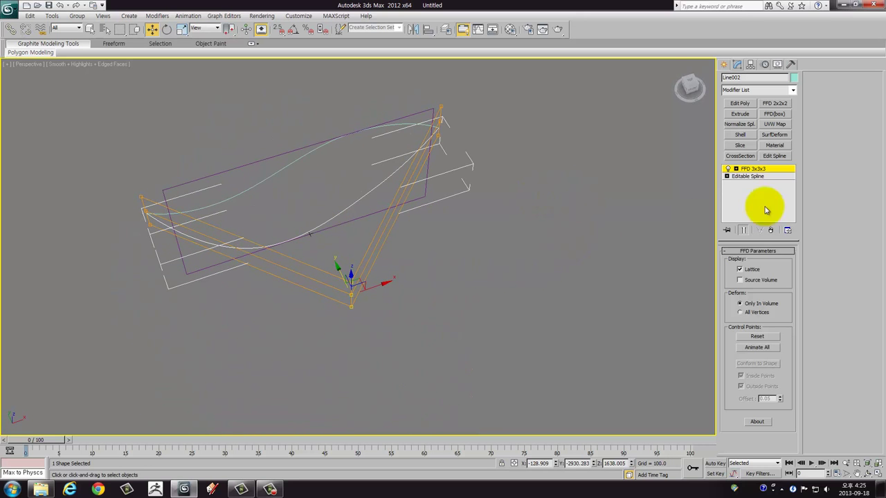
# Step: With Affect Pivot Only, set Line002's pivot Y position to 0, then turn pivot-only editing off
pyautogui.click(561, 199)
pyautogui.moveTo(461, 257)
pyautogui.keyDown('alt'); pyautogui.mouseDown(button='middle')
pyautogui.moveTo(451, 224)
pyautogui.moveTo(436, 213)
pyautogui.moveTo(356, 214)
pyautogui.mouseUp(button='middle'); pyautogui.keyUp('alt')
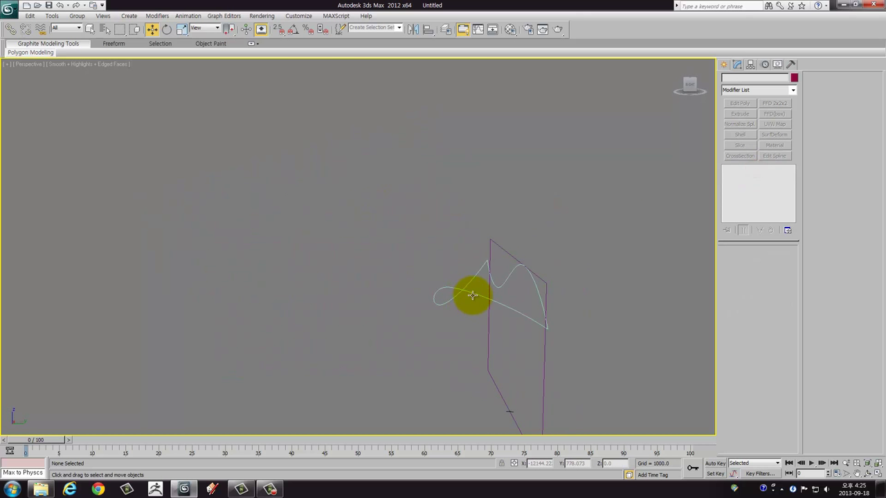
pyautogui.moveTo(471, 295)
pyautogui.keyDown('alt'); pyautogui.mouseDown(button='middle')
pyautogui.moveTo(403, 235)
pyautogui.moveTo(450, 227)
pyautogui.moveTo(439, 223)
pyautogui.moveTo(442, 255)
pyautogui.moveTo(484, 228)
pyautogui.mouseUp(button='middle'); pyautogui.keyUp('alt')
pyautogui.click(409, 222)
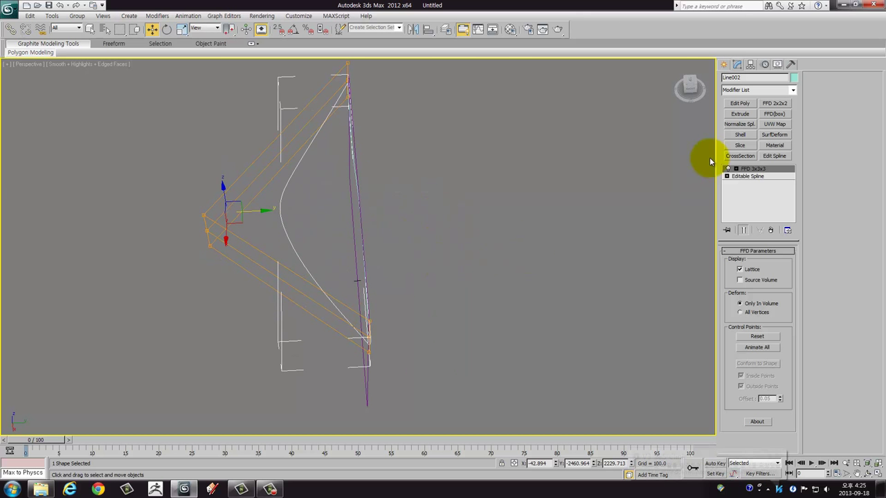
pyautogui.click(750, 63)
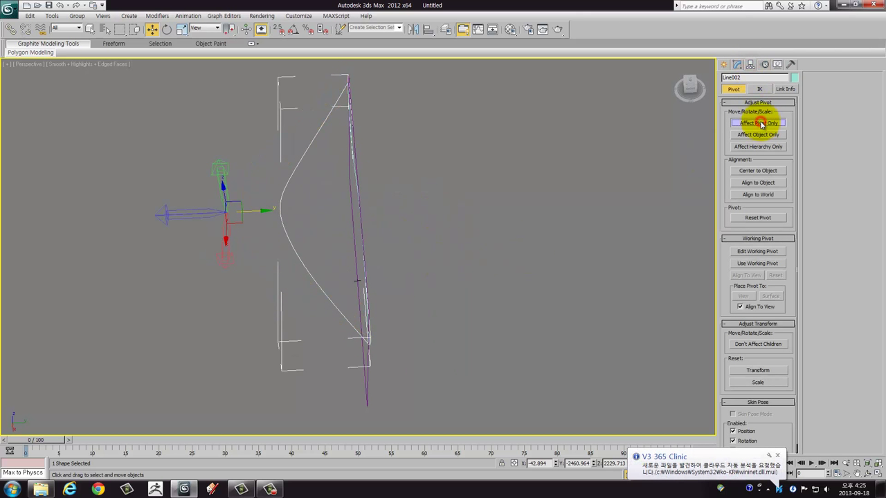
pyautogui.click(577, 463)
pyautogui.write('0')
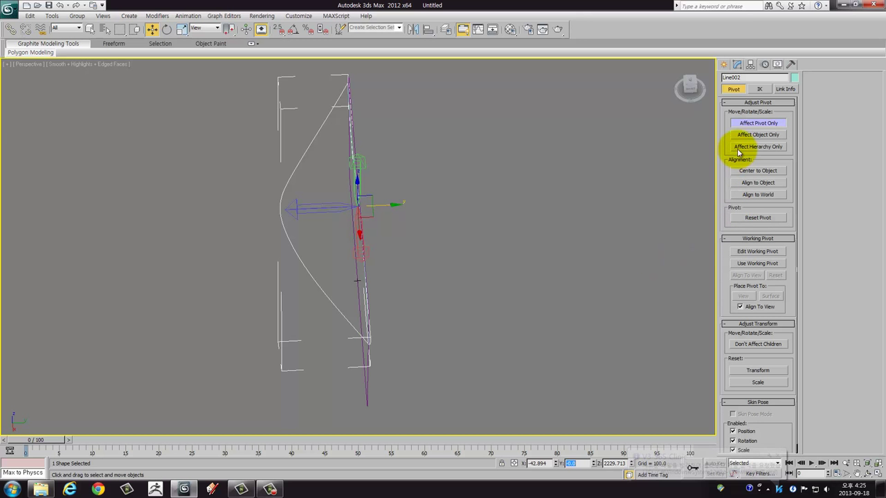
pyautogui.click(748, 125)
pyautogui.moveTo(477, 290)
pyautogui.keyDown('alt'); pyautogui.mouseDown(button='middle')
pyautogui.moveTo(539, 259)
pyautogui.moveTo(528, 284)
pyautogui.mouseUp(button='middle'); pyautogui.keyUp('alt')
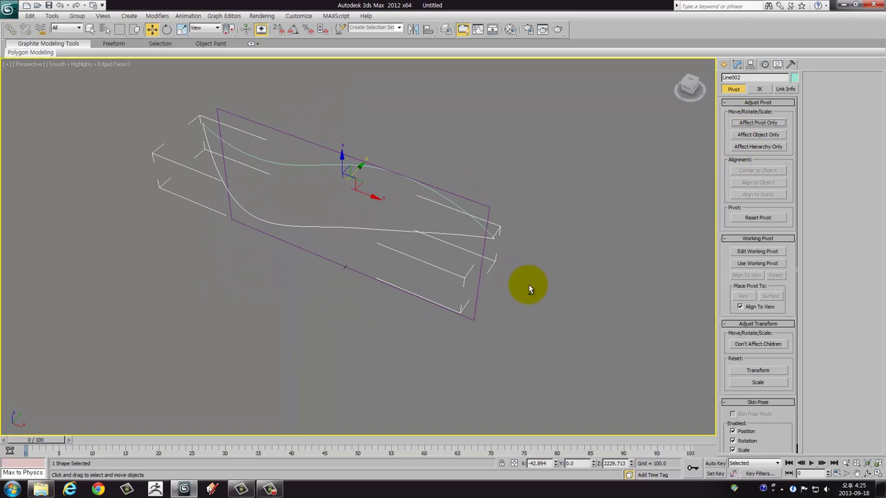
# Step: Mirror Line002 across the Y axis as an instance to form the opposite side of the leaf
pyautogui.click(413, 31)
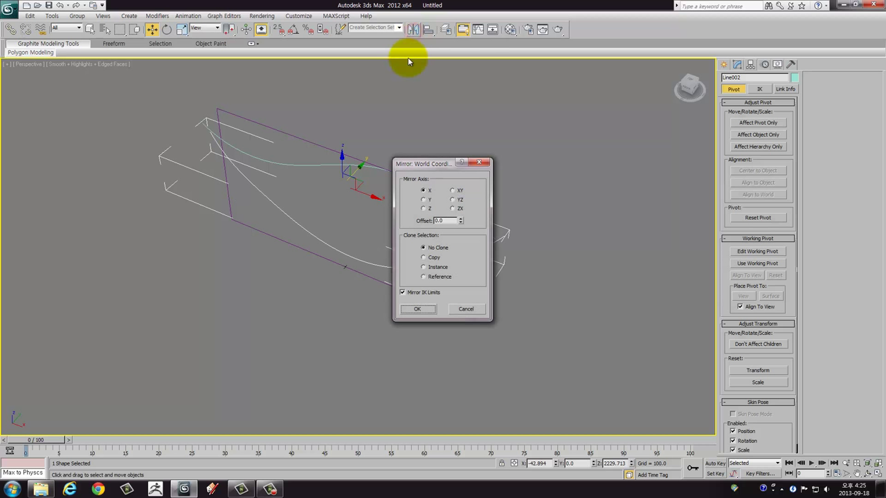
pyautogui.click(427, 200)
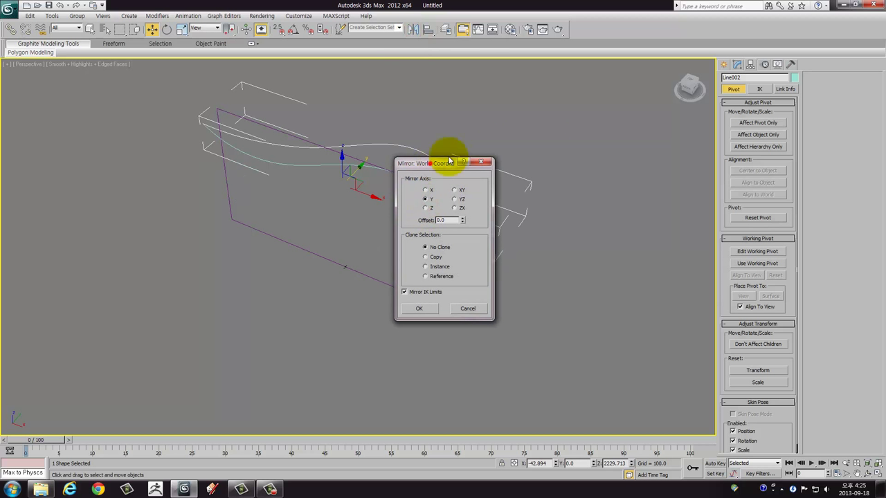
pyautogui.moveTo(450, 163); pyautogui.dragTo(613, 115)
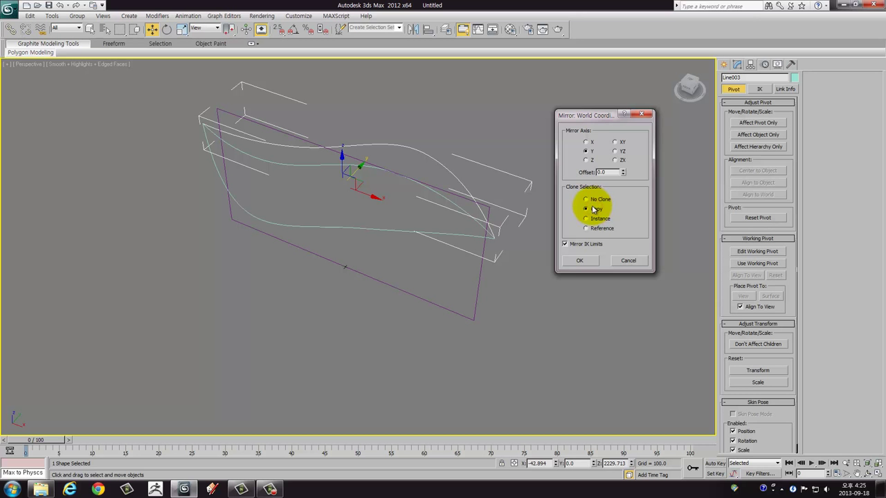
pyautogui.click(580, 263)
pyautogui.moveTo(557, 252)
pyautogui.keyDown('alt'); pyautogui.mouseDown(button='middle')
pyautogui.moveTo(527, 307)
pyautogui.moveTo(480, 251)
pyautogui.moveTo(459, 247)
pyautogui.moveTo(435, 263)
pyautogui.moveTo(429, 302)
pyautogui.moveTo(467, 320)
pyautogui.moveTo(483, 307)
pyautogui.mouseUp(button='middle'); pyautogui.keyUp('alt')
pyautogui.hotkey('ctrl', 'z')
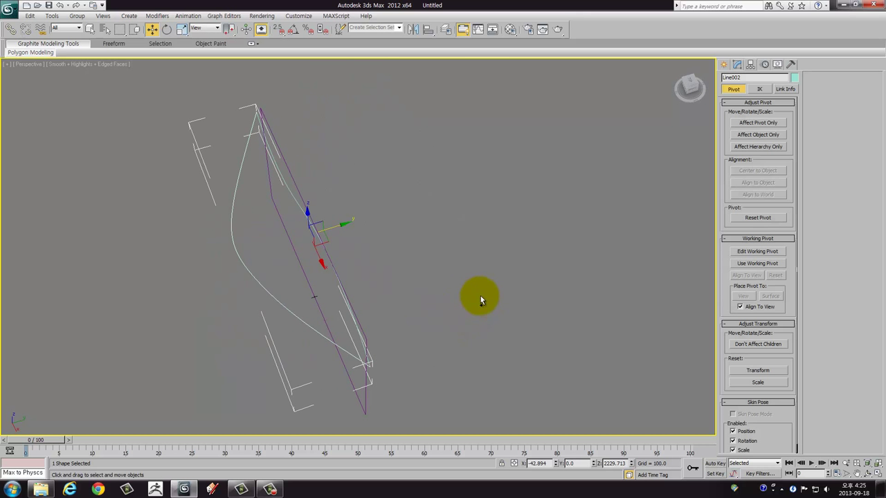
pyautogui.click(413, 30)
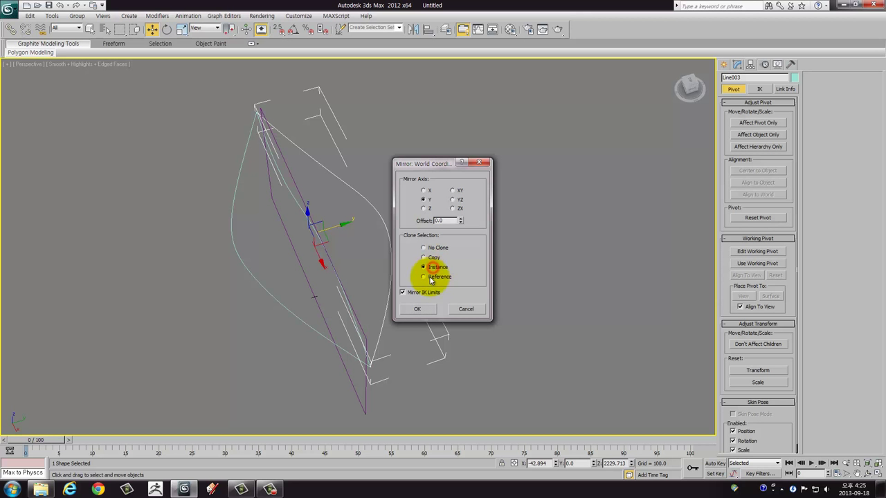
pyautogui.click(417, 308)
pyautogui.keyDown('alt'); pyautogui.moveTo(420, 283); pyautogui.dragTo(401, 267, button='middle'); pyautogui.keyUp('alt')
# Step: Add an FFD 3x3x3 modifier to Line002
pyautogui.click(470, 221)
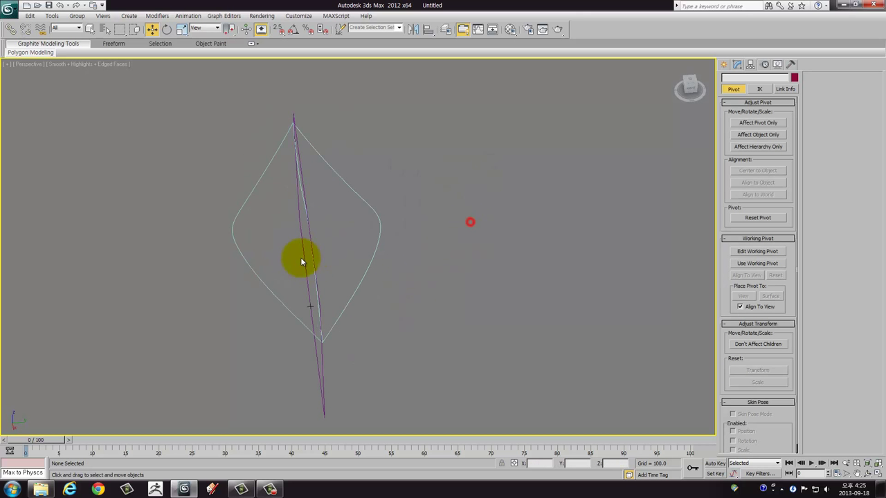
pyautogui.click(247, 268)
pyautogui.press('f')
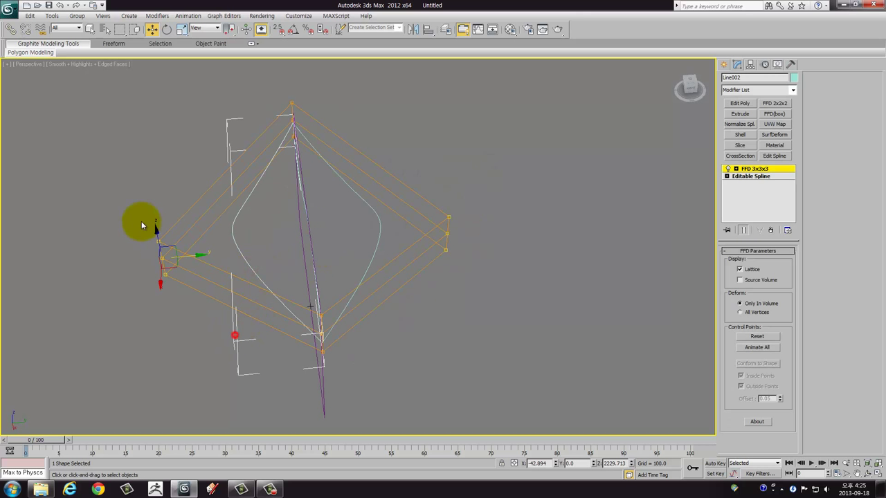
pyautogui.moveTo(189, 257)
pyautogui.keyDown('alt'); pyautogui.mouseDown(button='middle')
pyautogui.moveTo(165, 263)
pyautogui.moveTo(251, 231)
pyautogui.moveTo(281, 241)
pyautogui.moveTo(272, 316)
pyautogui.moveTo(259, 229)
pyautogui.moveTo(346, 301)
pyautogui.moveTo(358, 213)
pyautogui.mouseUp(button='middle'); pyautogui.keyUp('alt')
# Step: Apply an FFD 3x3x3 modifier to Line001 instead of FFD 2x2x2
pyautogui.moveTo(345, 272)
pyautogui.mouseDown(button='middle')
pyautogui.moveTo(439, 188)
pyautogui.moveTo(376, 178)
pyautogui.moveTo(328, 188)
pyautogui.moveTo(882, 166)
pyautogui.mouseUp(button='middle')
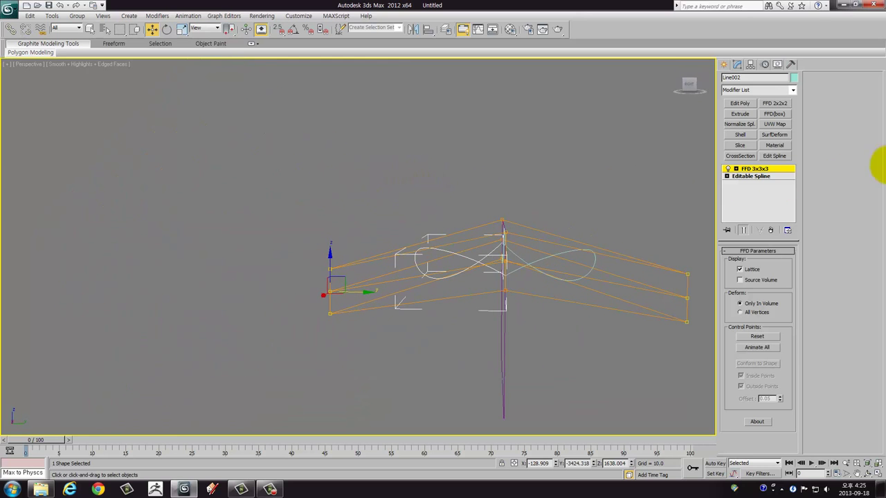
pyautogui.click(625, 142)
pyautogui.moveTo(523, 206)
pyautogui.keyDown('alt'); pyautogui.mouseDown(button='middle')
pyautogui.moveTo(546, 213)
pyautogui.moveTo(489, 249)
pyautogui.mouseUp(button='middle'); pyautogui.keyUp('alt')
pyautogui.click(446, 229)
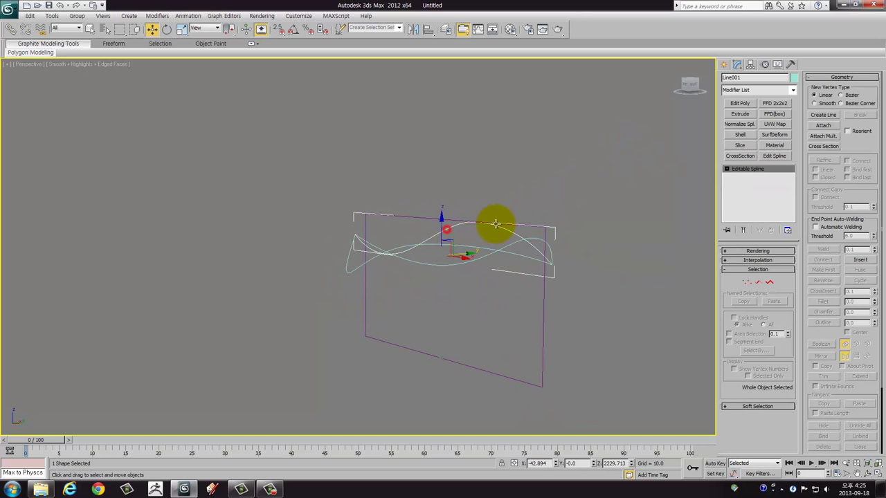
pyautogui.click(773, 103)
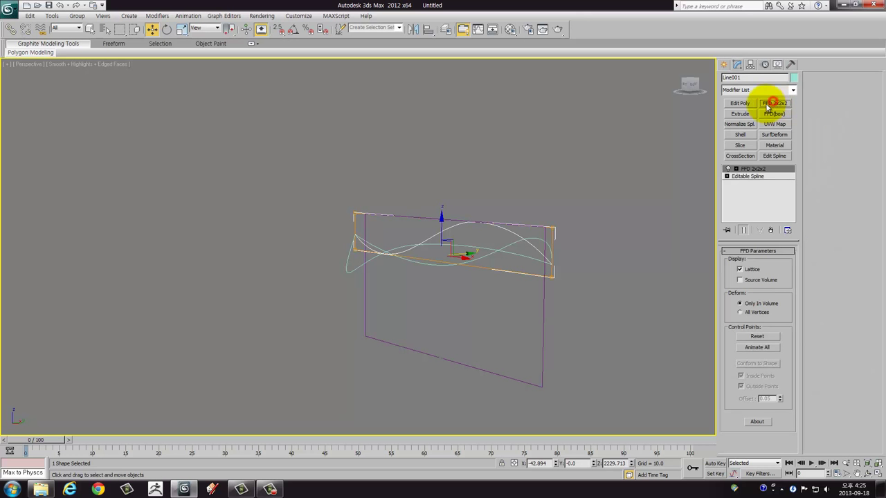
pyautogui.hotkey('ctrl', 'z')
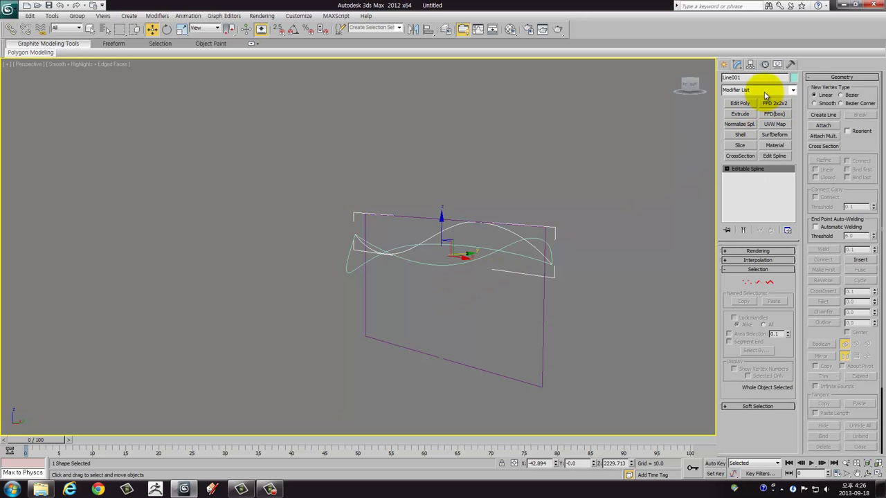
pyautogui.click(764, 90)
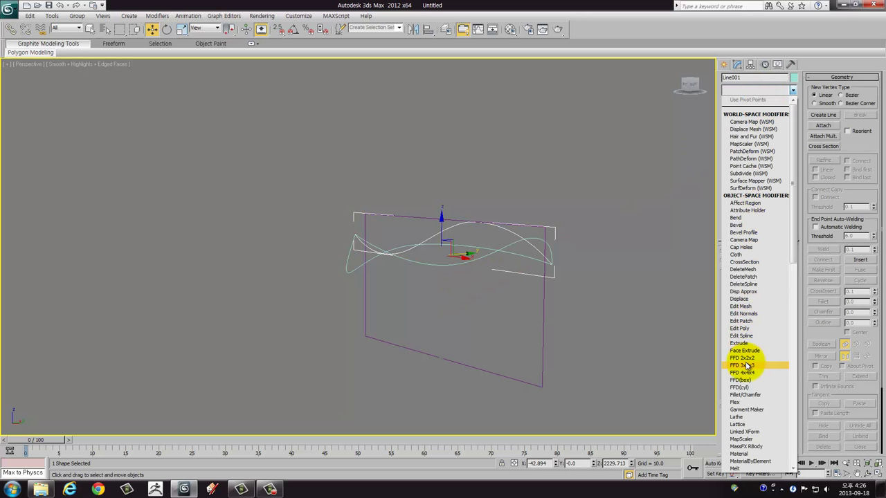
pyautogui.click(743, 364)
# Step: Raise the lattice's top control points to bend Line001 upward
pyautogui.press('1')
pyautogui.click(470, 299)
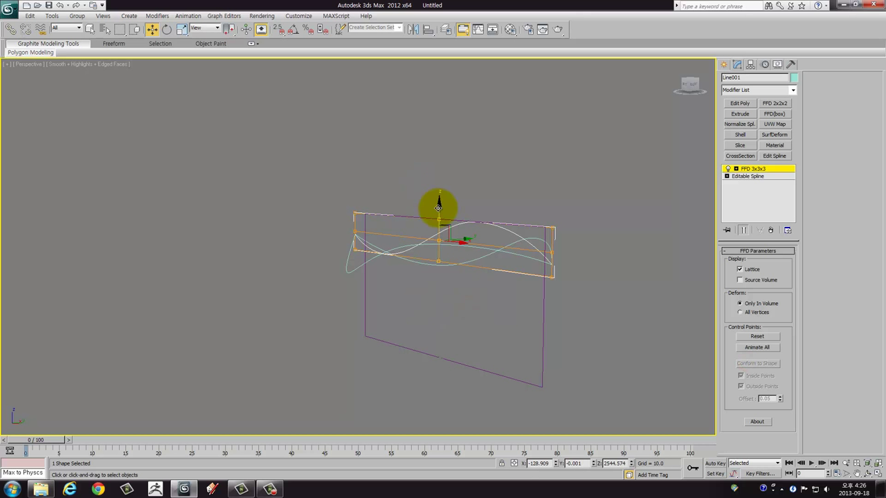
pyautogui.moveTo(438, 207); pyautogui.dragTo(440, 190)
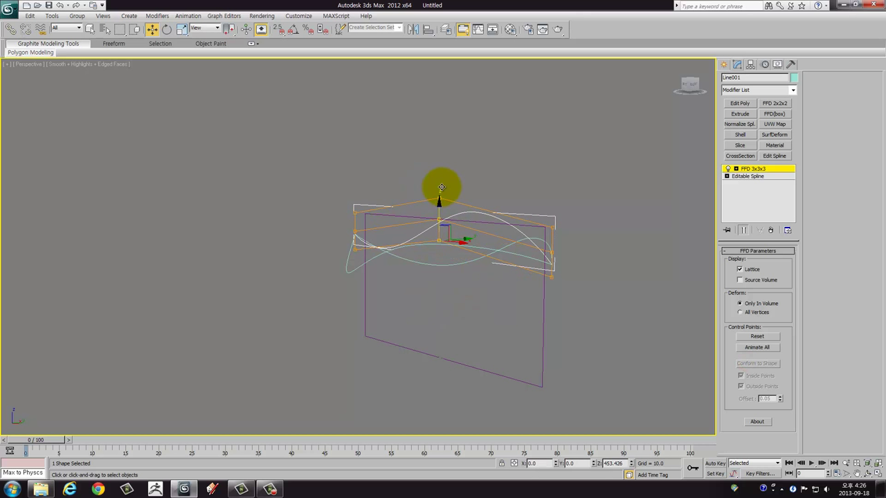
pyautogui.moveTo(436, 199)
pyautogui.keyDown('alt'); pyautogui.mouseDown(button='middle')
pyautogui.moveTo(491, 191)
pyautogui.moveTo(419, 184)
pyautogui.moveTo(399, 202)
pyautogui.moveTo(530, 213)
pyautogui.mouseUp(button='middle'); pyautogui.keyUp('alt')
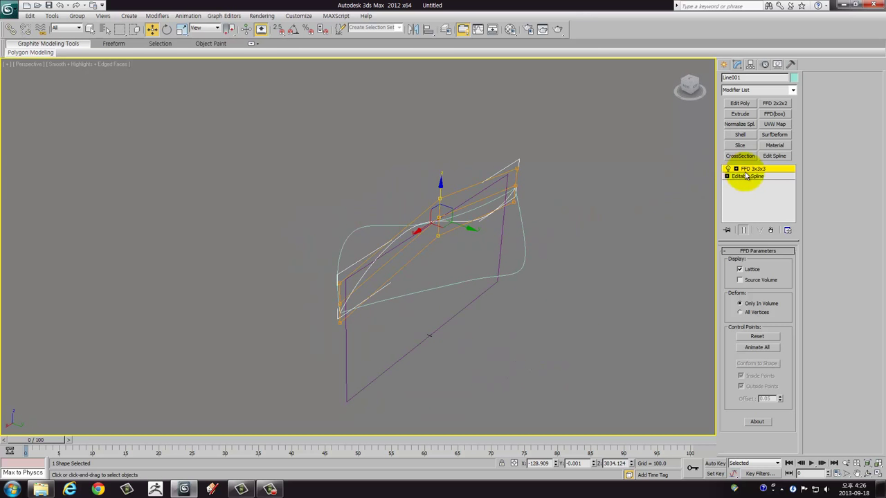
pyautogui.click(619, 155)
pyautogui.moveTo(618, 154)
pyautogui.keyDown('alt'); pyautogui.mouseDown(button='middle')
pyautogui.moveTo(597, 166)
pyautogui.moveTo(526, 156)
pyautogui.moveTo(510, 213)
pyautogui.moveTo(559, 184)
pyautogui.moveTo(510, 174)
pyautogui.moveTo(465, 220)
pyautogui.moveTo(394, 255)
pyautogui.moveTo(369, 190)
pyautogui.moveTo(382, 178)
pyautogui.moveTo(427, 174)
pyautogui.moveTo(397, 187)
pyautogui.moveTo(590, 173)
pyautogui.moveTo(519, 235)
pyautogui.moveTo(542, 184)
pyautogui.moveTo(478, 237)
pyautogui.moveTo(503, 196)
pyautogui.mouseUp(button='middle'); pyautogui.keyUp('alt')
pyautogui.scroll(5, 547, 182)
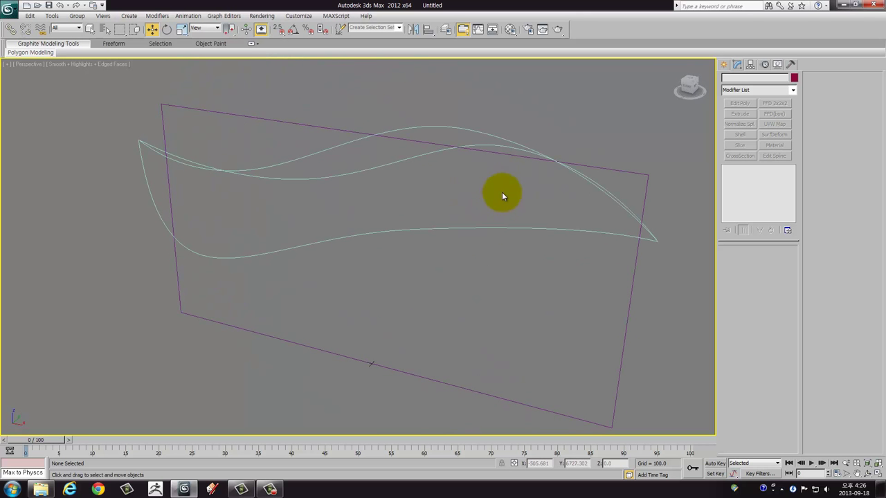
# Step: Convert Line002 to an editable spline, collapsing its FFD modifier
pyautogui.click(504, 229)
pyautogui.rightClick(505, 231)
pyautogui.moveTo(522, 313)
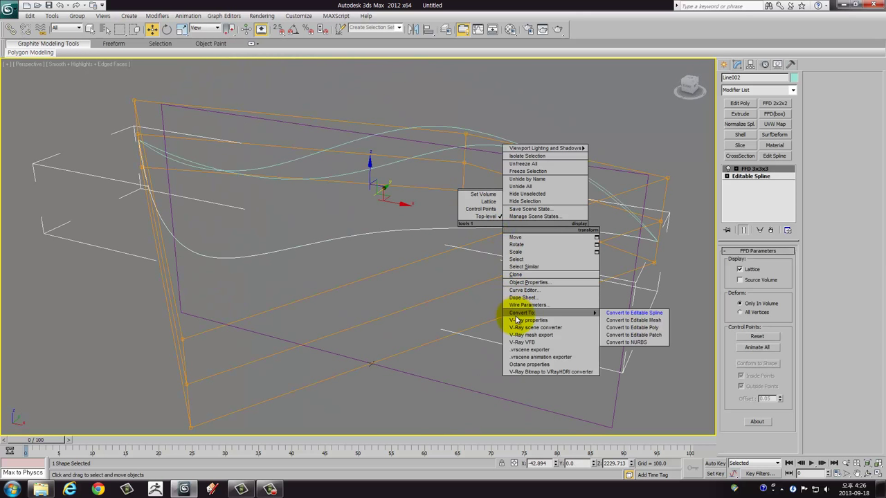
pyautogui.click(633, 313)
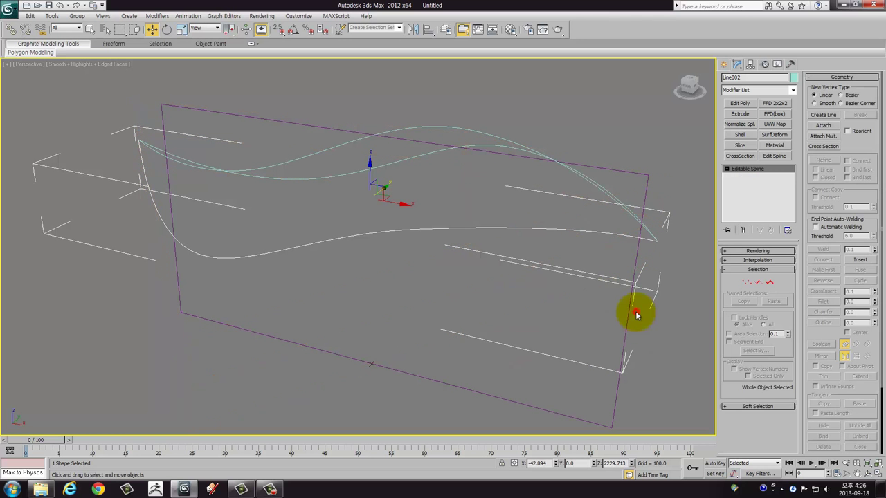
pyautogui.moveTo(632, 233)
pyautogui.keyDown('alt'); pyautogui.mouseDown(button='middle')
pyautogui.moveTo(625, 243)
pyautogui.moveTo(630, 236)
pyautogui.mouseUp(button='middle'); pyautogui.keyUp('alt')
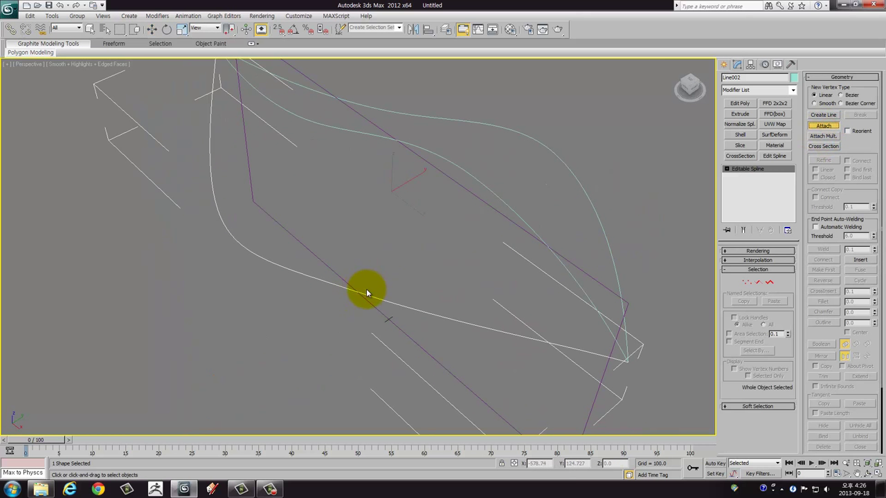
pyautogui.moveTo(366, 289)
pyautogui.keyDown('alt'); pyautogui.mouseDown(button='middle')
pyautogui.moveTo(417, 265)
pyautogui.moveTo(408, 262)
pyautogui.moveTo(428, 245)
pyautogui.mouseUp(button='middle'); pyautogui.keyUp('alt')
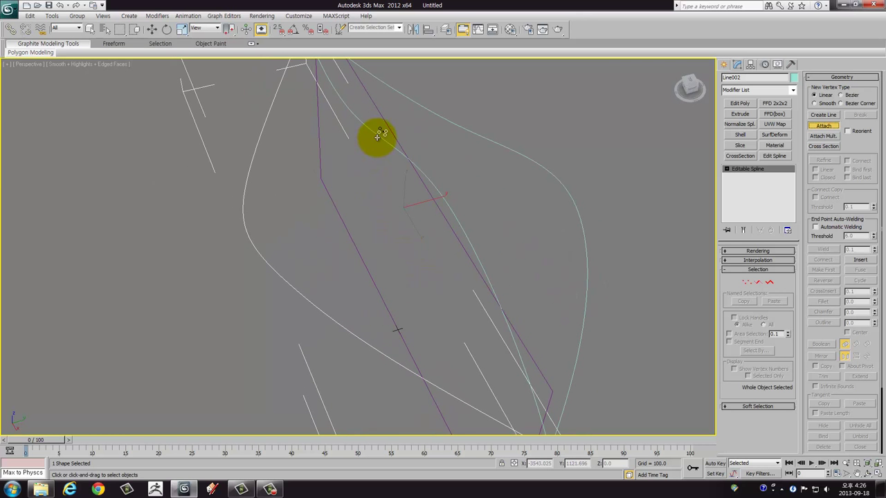
pyautogui.moveTo(392, 178)
pyautogui.keyDown('alt'); pyautogui.mouseDown(button='middle')
pyautogui.moveTo(431, 233)
pyautogui.moveTo(473, 202)
pyautogui.mouseUp(button='middle'); pyautogui.keyUp('alt')
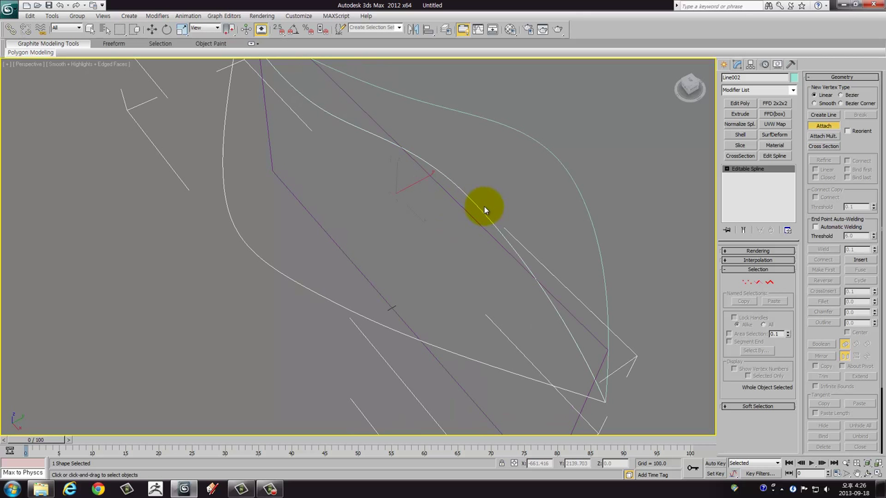
# Step: Attach the other leaf curves into Line002 and select the bottom curve at Spline level
pyautogui.click(558, 160)
pyautogui.press('w')
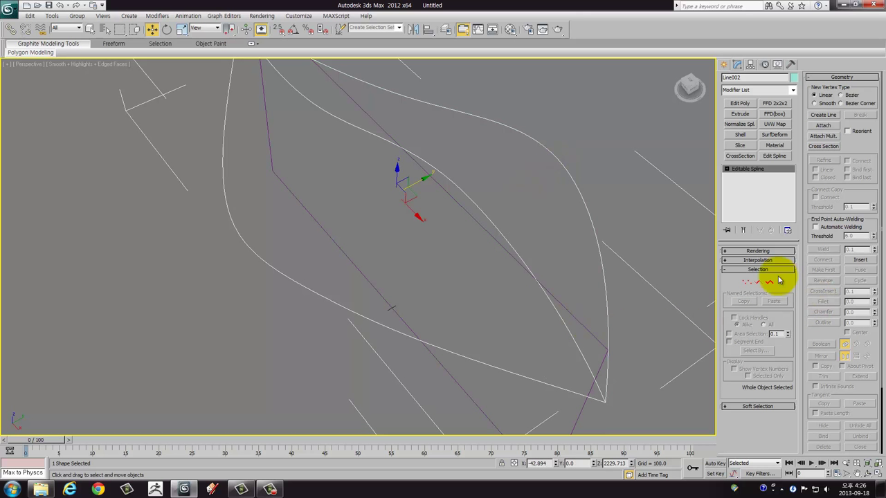
pyautogui.click(768, 280)
pyautogui.keyDown('alt'); pyautogui.moveTo(451, 323); pyautogui.dragTo(422, 277, button='middle'); pyautogui.keyUp('alt')
pyautogui.click(421, 277)
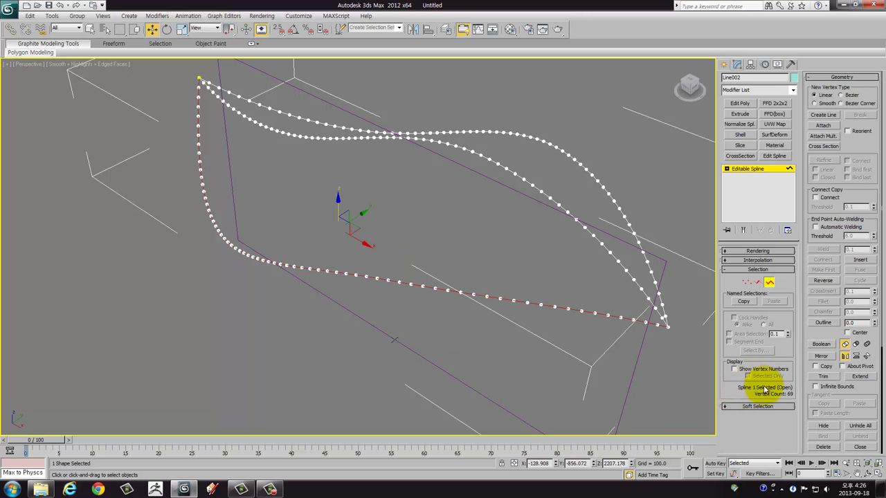
# Step: Check the upper inner and outer upper splines, then return Line002 to object level
pyautogui.click(499, 171)
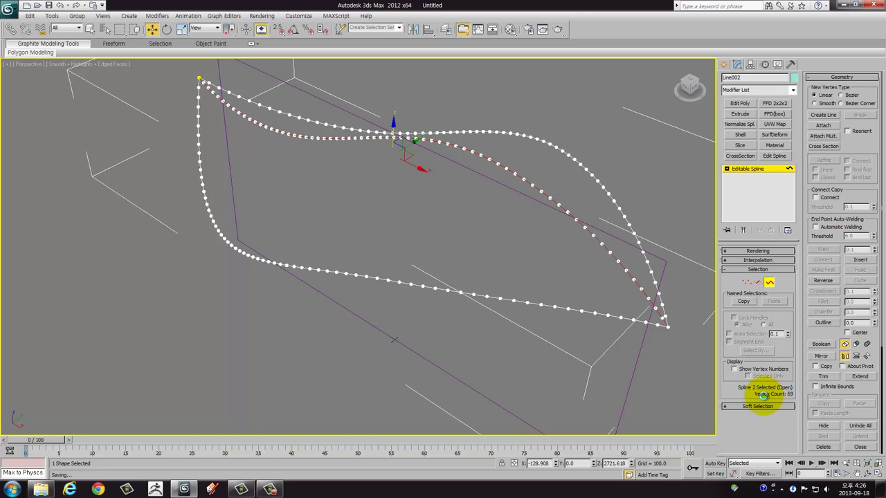
pyautogui.click(594, 181)
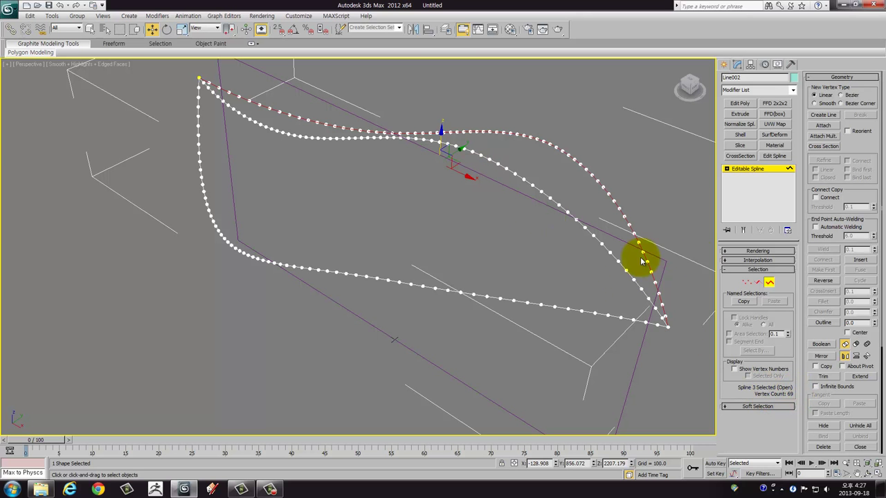
pyautogui.click(769, 283)
pyautogui.moveTo(599, 293)
pyautogui.keyDown('alt'); pyautogui.mouseDown(button='middle')
pyautogui.moveTo(551, 278)
pyautogui.moveTo(548, 264)
pyautogui.moveTo(563, 256)
pyautogui.moveTo(593, 254)
pyautogui.moveTo(605, 282)
pyautogui.moveTo(530, 300)
pyautogui.mouseUp(button='middle'); pyautogui.keyUp('alt')
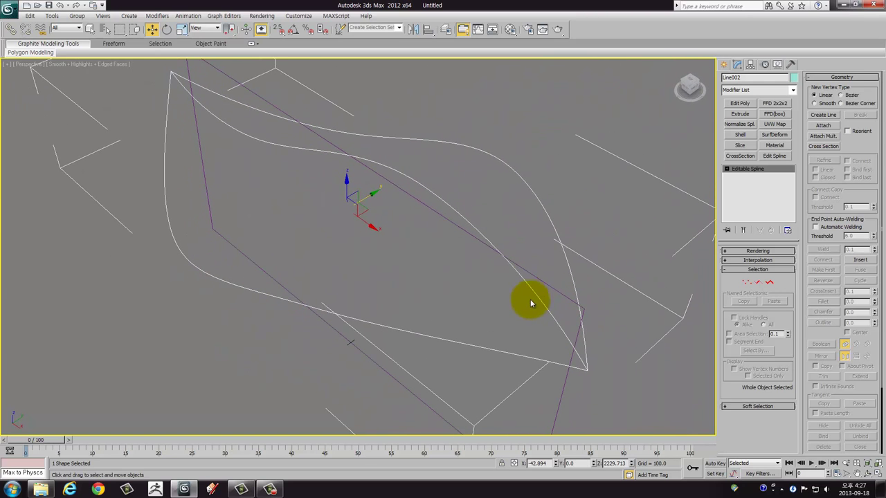
# Step: Add a CrossSection modifier to Line002 to skin the leaf curves with ribs
pyautogui.click(741, 91)
pyautogui.scroll(-1, 742, 92)
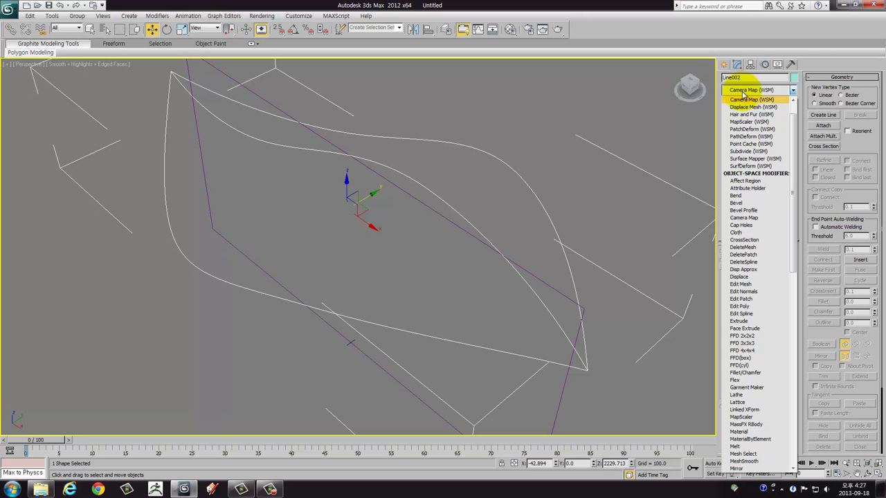
pyautogui.scroll(-5, 745, 103)
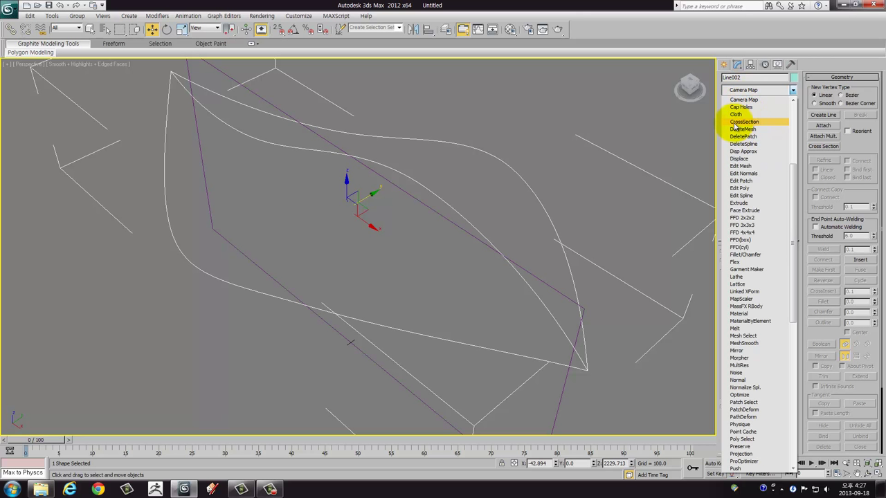
pyautogui.click(743, 122)
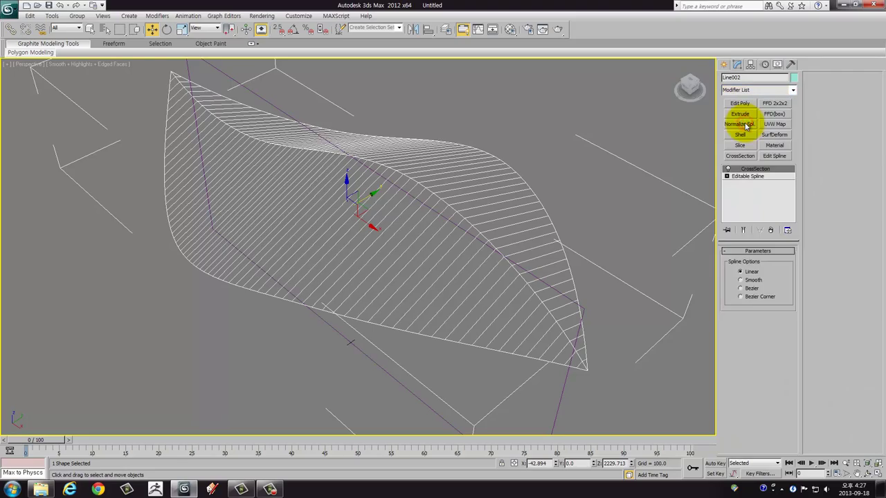
pyautogui.moveTo(431, 281)
pyautogui.keyDown('alt'); pyautogui.mouseDown(button='middle')
pyautogui.moveTo(450, 247)
pyautogui.moveTo(480, 235)
pyautogui.moveTo(579, 233)
pyautogui.moveTo(597, 238)
pyautogui.moveTo(598, 253)
pyautogui.moveTo(563, 321)
pyautogui.moveTo(518, 251)
pyautogui.moveTo(503, 249)
pyautogui.mouseUp(button='middle'); pyautogui.keyUp('alt')
pyautogui.moveTo(478, 249)
pyautogui.keyDown('alt'); pyautogui.mouseDown(button='middle')
pyautogui.moveTo(386, 249)
pyautogui.moveTo(389, 273)
pyautogui.moveTo(433, 290)
pyautogui.moveTo(618, 308)
pyautogui.mouseUp(button='middle'); pyautogui.keyUp('alt')
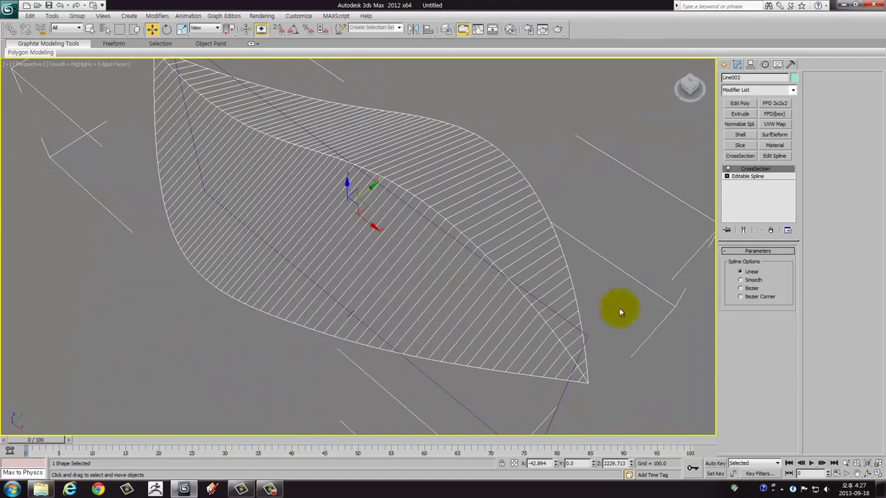
# Step: Compare Linear and Bezier cross-section options, leaving the ribs set to Bezier
pyautogui.click(751, 289)
pyautogui.moveTo(494, 291)
pyautogui.keyDown('alt'); pyautogui.mouseDown(button='middle')
pyautogui.moveTo(479, 252)
pyautogui.moveTo(536, 253)
pyautogui.mouseUp(button='middle'); pyautogui.keyUp('alt')
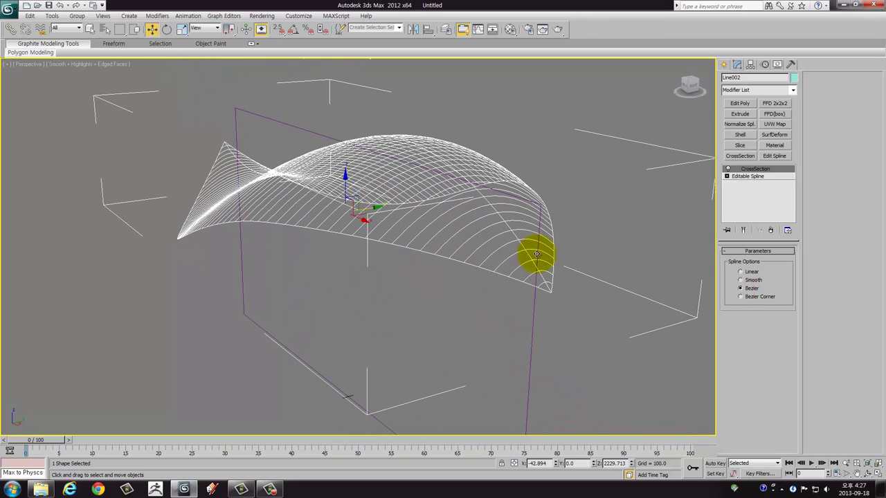
pyautogui.click(749, 274)
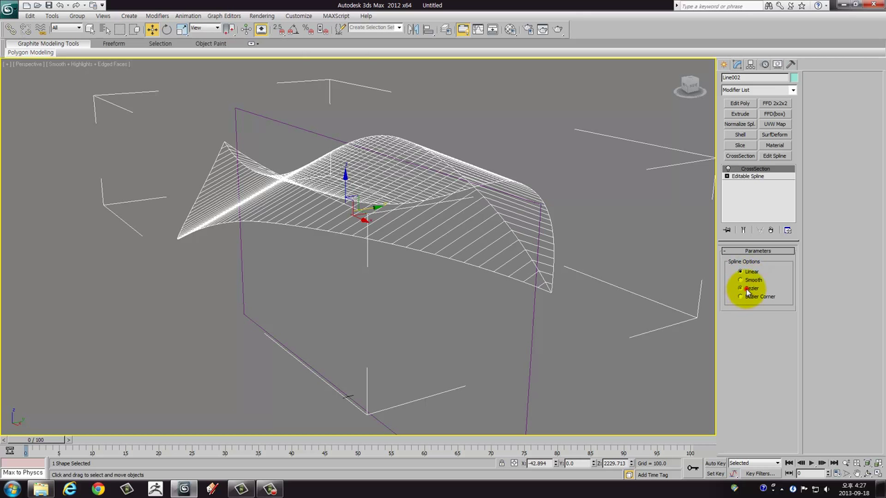
pyautogui.click(747, 289)
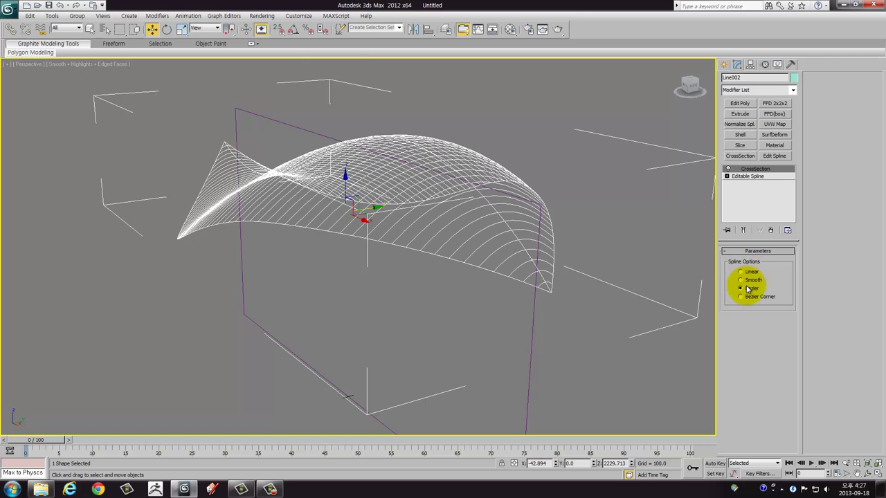
pyautogui.click(748, 272)
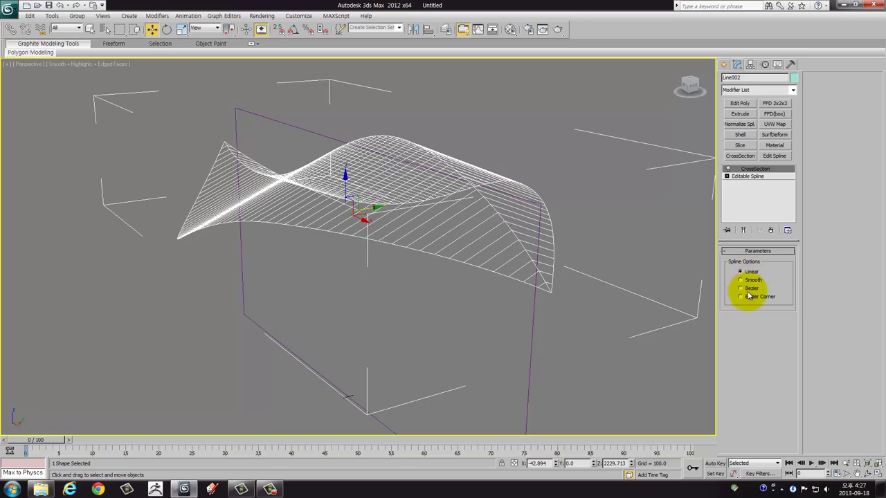
pyautogui.click(749, 289)
pyautogui.moveTo(299, 259)
pyautogui.keyDown('alt'); pyautogui.mouseDown(button='middle')
pyautogui.moveTo(366, 242)
pyautogui.moveTo(489, 241)
pyautogui.moveTo(513, 278)
pyautogui.moveTo(461, 290)
pyautogui.moveTo(287, 290)
pyautogui.moveTo(250, 251)
pyautogui.mouseUp(button='middle'); pyautogui.keyUp('alt')
# Step: Shift-drag the leaf beside the original to create an independent Copy, Line003
pyautogui.keyDown('shift'); pyautogui.moveTo(249, 237); pyautogui.dragTo(475, 198); pyautogui.keyUp('shift')
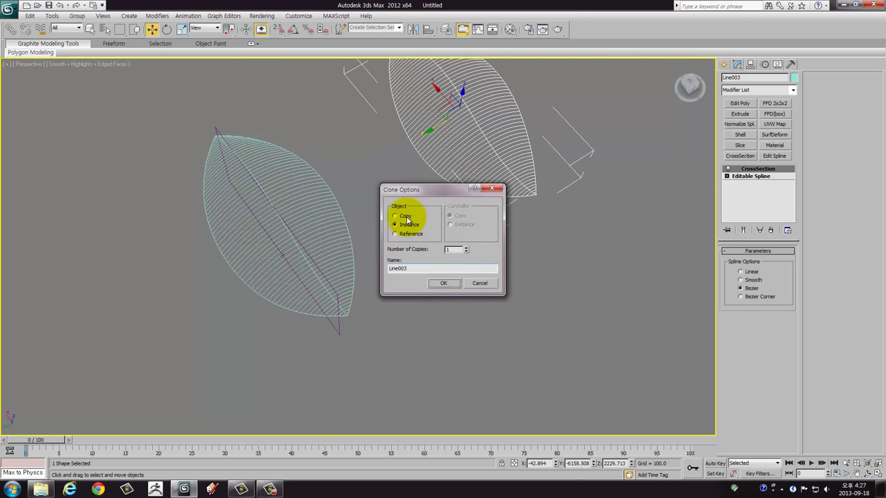
pyautogui.click(395, 215)
pyautogui.click(443, 283)
pyautogui.moveTo(464, 251)
pyautogui.mouseDown(button='middle')
pyautogui.moveTo(477, 315)
pyautogui.moveTo(644, 208)
pyautogui.mouseUp(button='middle')
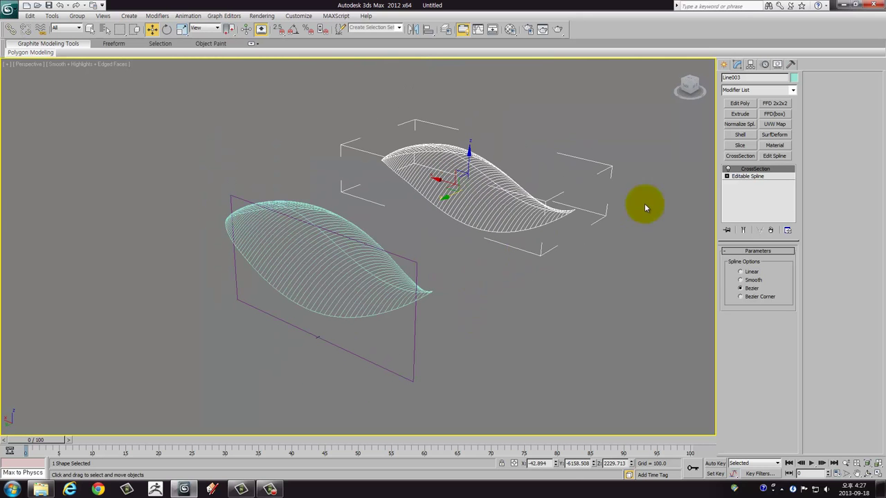
# Step: Add a Surface modifier to Line003 so it shows as a solid shaded surface
pyautogui.click(767, 88)
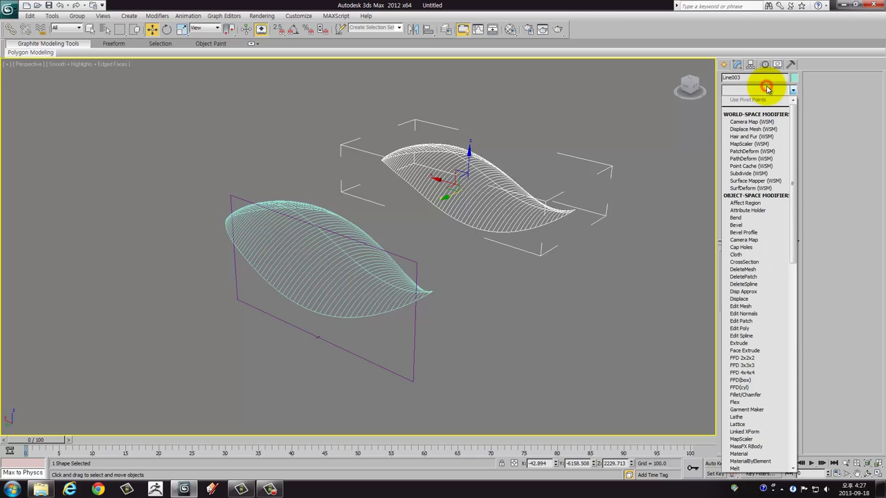
pyautogui.press('s')
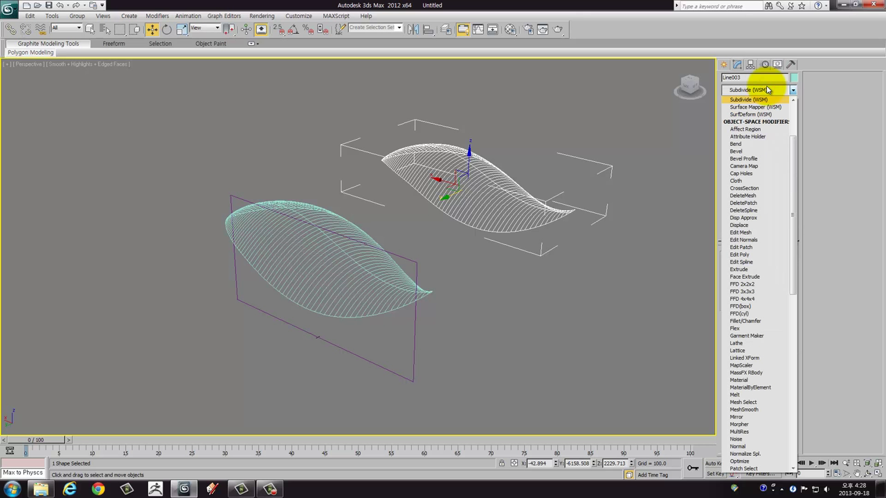
pyautogui.press('s')
pyautogui.press('s')
pyautogui.press('s')
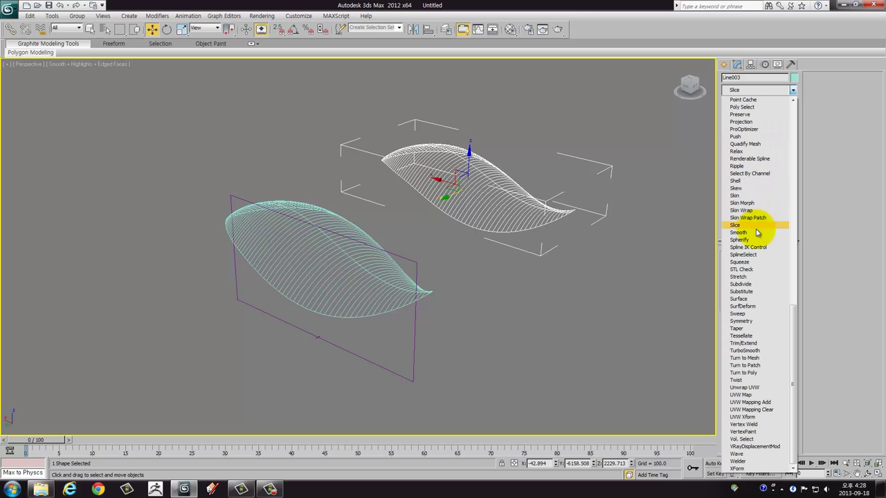
pyautogui.click(750, 298)
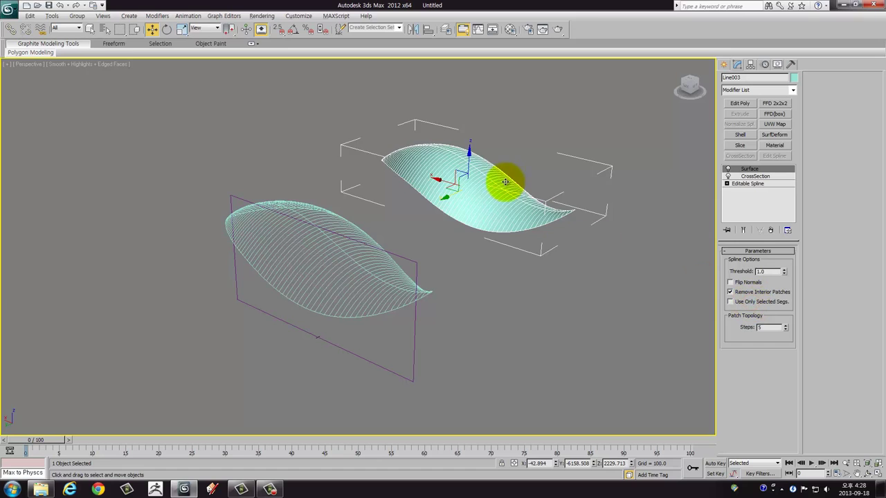
pyautogui.keyDown('alt'); pyautogui.moveTo(505, 181); pyautogui.dragTo(436, 173, button='middle'); pyautogui.keyUp('alt')
# Step: Raise Line003's Surface Steps from 5 to 6, then select Line002 and zoom in
pyautogui.click(532, 107)
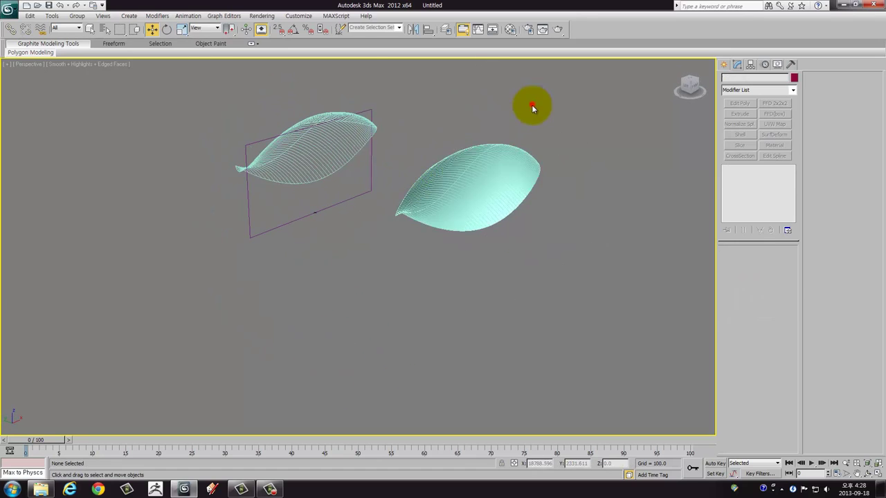
pyautogui.scroll(5, 531, 110)
pyautogui.scroll(-3, 369, 256)
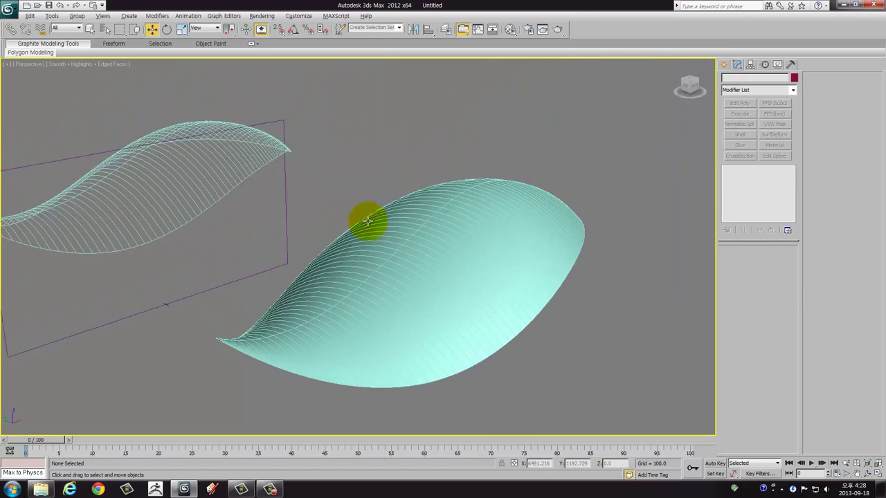
pyautogui.moveTo(367, 221)
pyautogui.keyDown('alt'); pyautogui.mouseDown(button='middle')
pyautogui.moveTo(332, 203)
pyautogui.moveTo(273, 206)
pyautogui.moveTo(322, 229)
pyautogui.mouseUp(button='middle'); pyautogui.keyUp('alt')
pyautogui.click(339, 229)
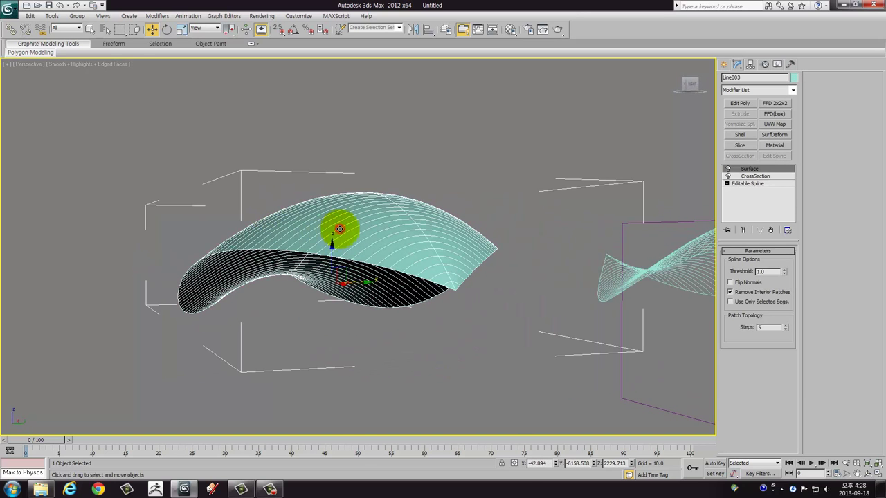
pyautogui.keyDown('alt'); pyautogui.moveTo(389, 231); pyautogui.dragTo(476, 268, button='middle'); pyautogui.keyUp('alt')
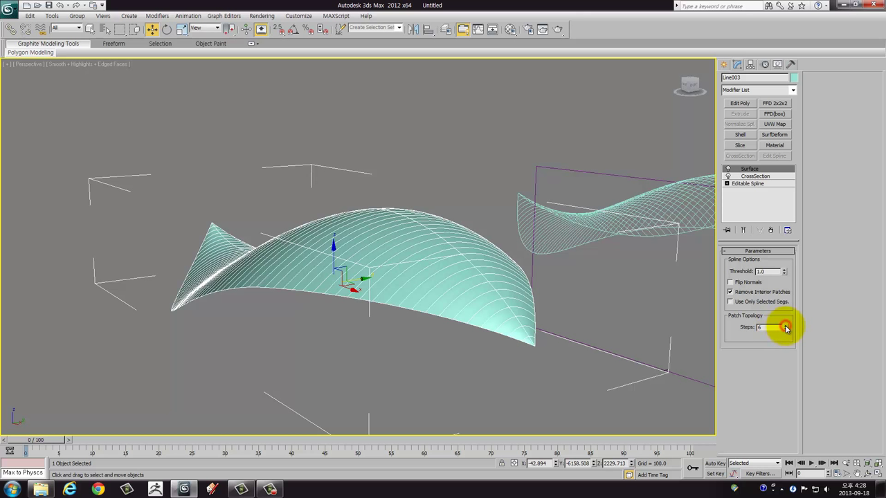
pyautogui.moveTo(467, 215)
pyautogui.keyDown('alt'); pyautogui.mouseDown(button='middle')
pyautogui.moveTo(479, 274)
pyautogui.moveTo(518, 201)
pyautogui.moveTo(591, 184)
pyautogui.moveTo(658, 183)
pyautogui.moveTo(643, 231)
pyautogui.moveTo(283, 231)
pyautogui.moveTo(475, 184)
pyautogui.moveTo(211, 182)
pyautogui.moveTo(377, 165)
pyautogui.moveTo(376, 188)
pyautogui.moveTo(443, 144)
pyautogui.moveTo(376, 194)
pyautogui.mouseUp(button='middle'); pyautogui.keyUp('alt')
pyautogui.click(382, 178)
pyautogui.scroll(2, 398, 182)
pyautogui.scroll(2, 400, 179)
# Step: Convert the leaf to an editable spline and select its left edge and middle spine splines
pyautogui.rightClick(371, 197)
pyautogui.moveTo(398, 280)
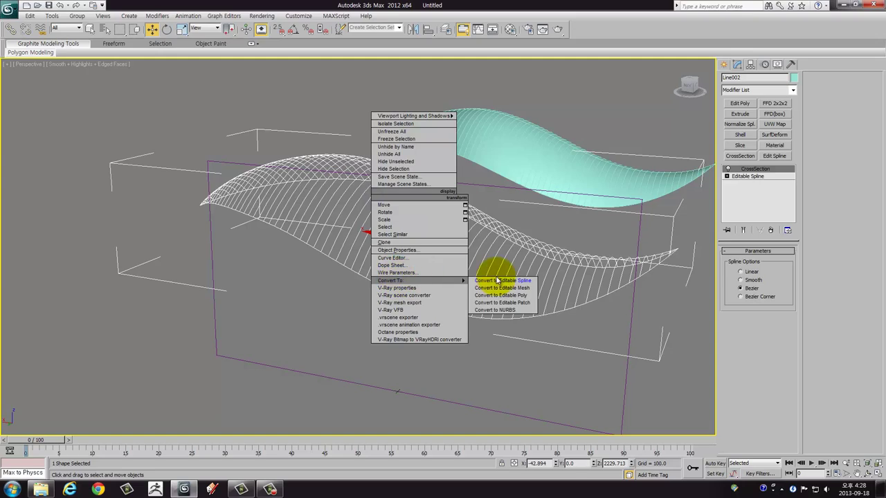
pyautogui.click(497, 280)
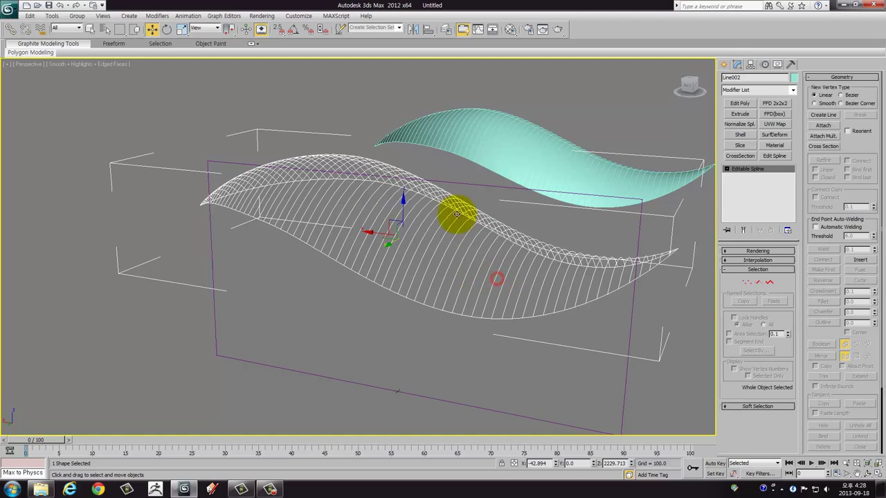
pyautogui.moveTo(459, 213)
pyautogui.keyDown('alt'); pyautogui.mouseDown(button='middle')
pyautogui.moveTo(406, 217)
pyautogui.moveTo(374, 202)
pyautogui.moveTo(362, 164)
pyautogui.moveTo(346, 173)
pyautogui.moveTo(362, 223)
pyautogui.moveTo(395, 263)
pyautogui.moveTo(415, 188)
pyautogui.moveTo(423, 201)
pyautogui.mouseUp(button='middle'); pyautogui.keyUp('alt')
pyautogui.click(773, 286)
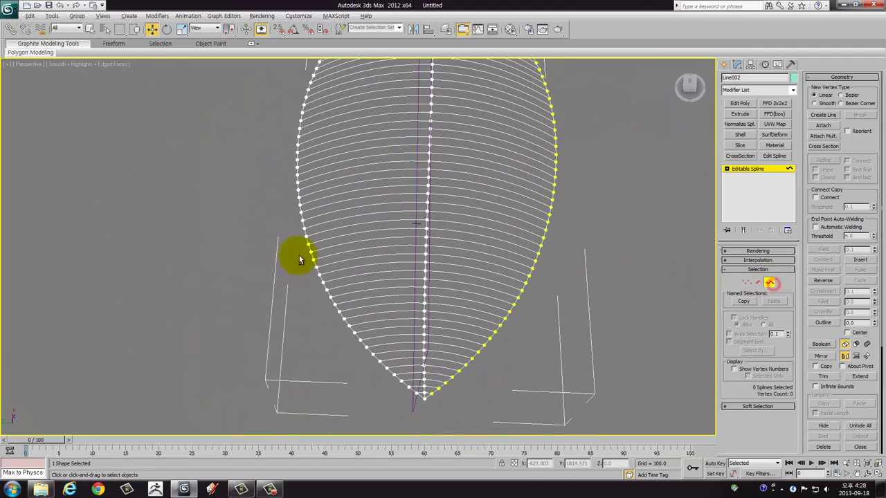
pyautogui.keyDown('alt'); pyautogui.moveTo(296, 253); pyautogui.dragTo(337, 262, button='middle'); pyautogui.keyUp('alt')
pyautogui.click(340, 267)
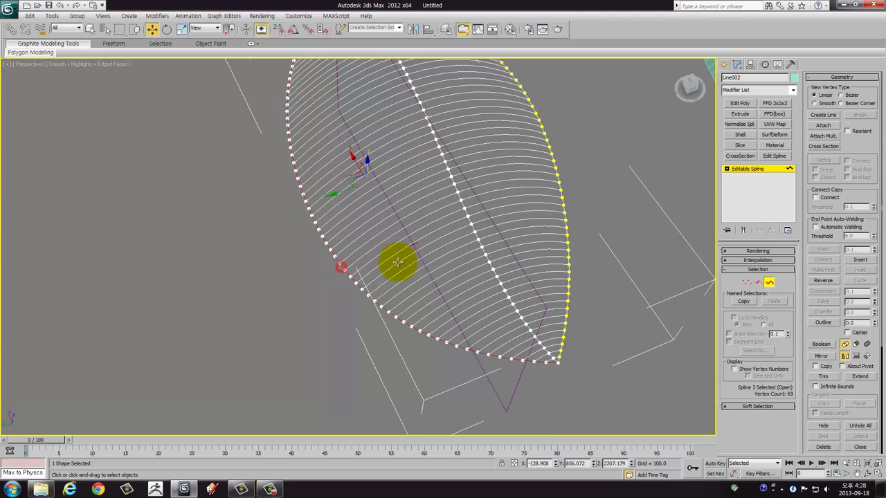
pyautogui.scroll(2, 397, 258)
pyautogui.scroll(2, 404, 255)
pyautogui.keyDown('ctrl'); pyautogui.click(425, 239); pyautogui.keyUp('ctrl')
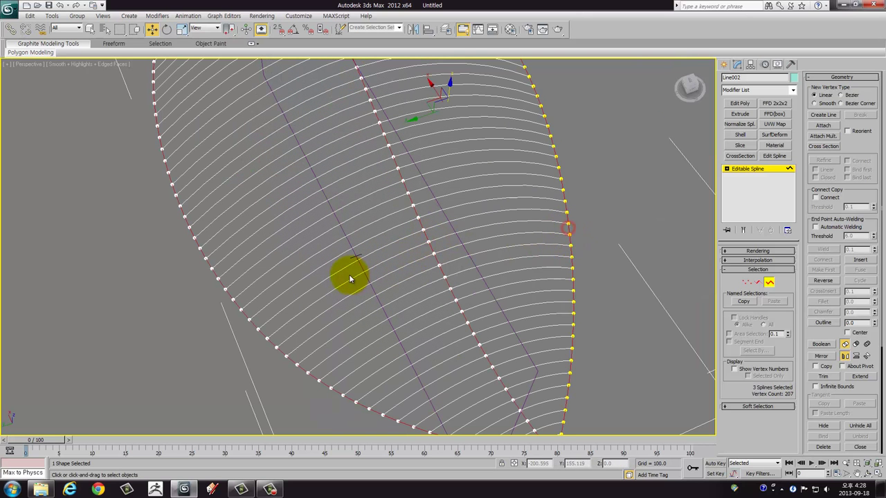
# Step: Refine the spline selection and detach it into a separate shape
pyautogui.scroll(-2, 347, 249)
pyautogui.keyDown('alt'); pyautogui.moveTo(347, 237); pyautogui.dragTo(572, 261, button='middle'); pyautogui.keyUp('alt')
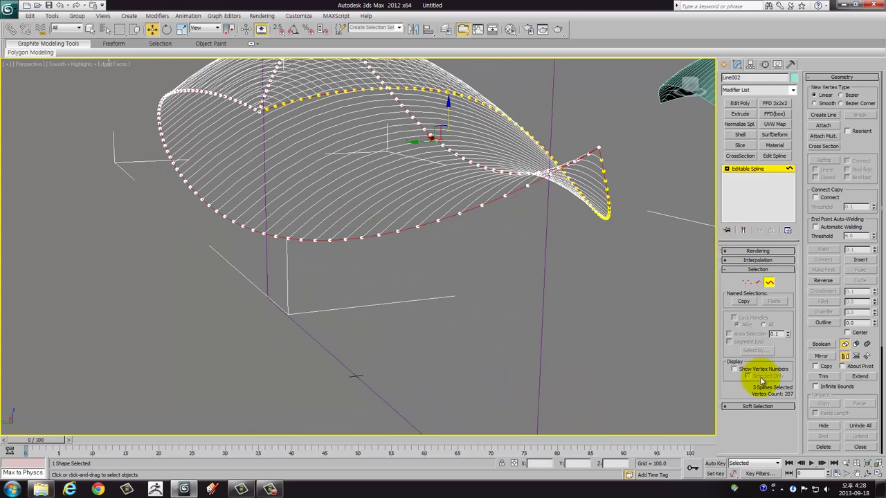
pyautogui.moveTo(854, 191); pyautogui.dragTo(852, 159)
pyautogui.scroll(-3, 840, 211)
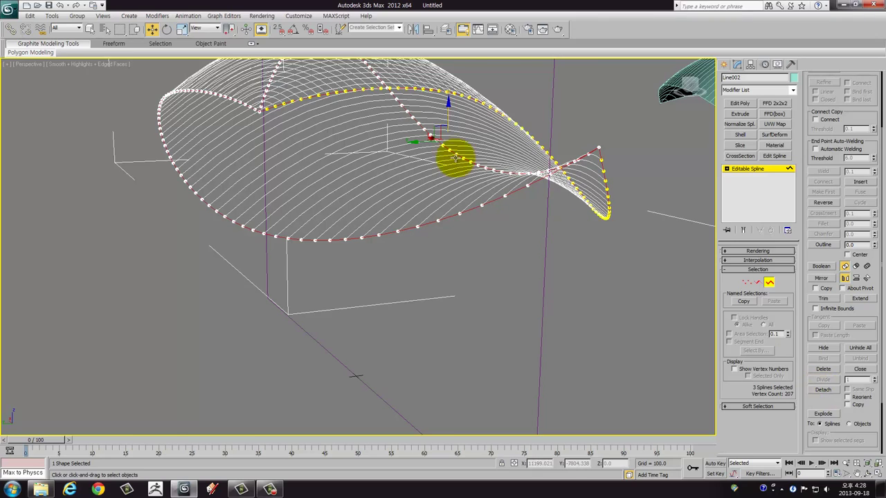
pyautogui.keyDown('alt'); pyautogui.moveTo(421, 162); pyautogui.dragTo(387, 180, button='middle'); pyautogui.keyUp('alt')
pyautogui.keyDown('alt'); pyautogui.click(377, 175); pyautogui.keyUp('alt')
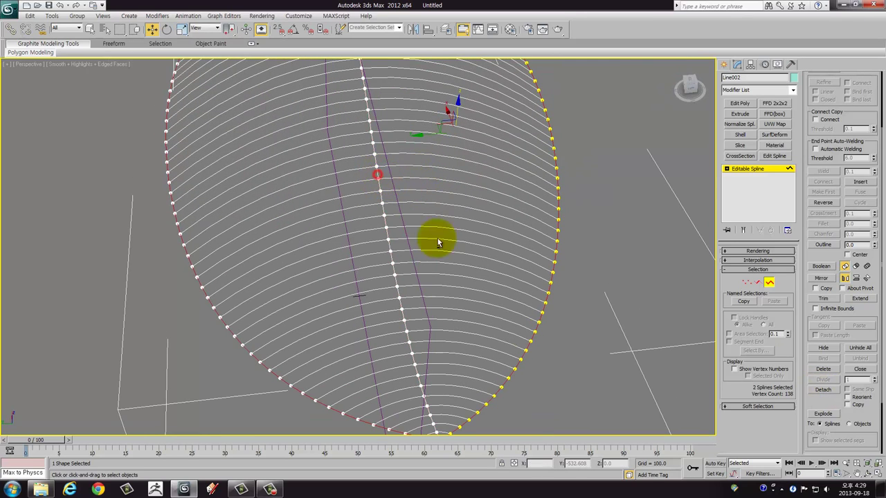
pyautogui.keyDown('alt'); pyautogui.moveTo(435, 238); pyautogui.dragTo(512, 263, button='middle'); pyautogui.keyUp('alt')
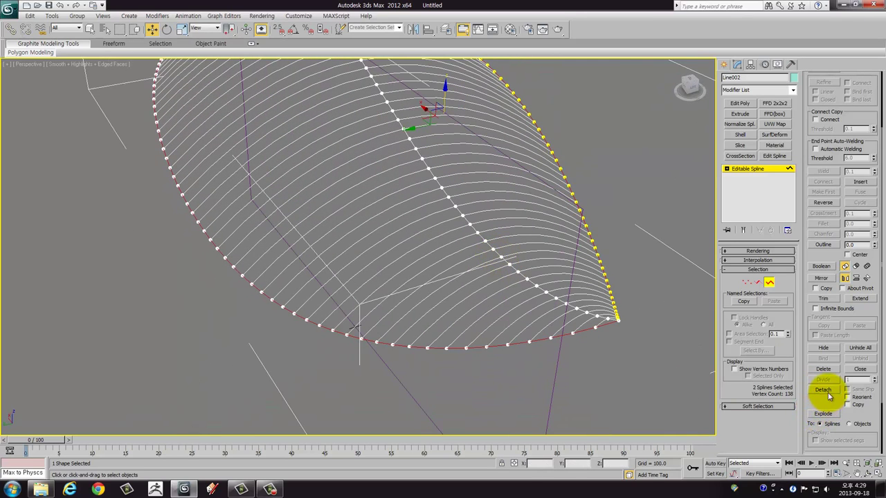
pyautogui.keyDown('ctrl'); pyautogui.click(424, 162); pyautogui.keyUp('ctrl')
pyautogui.click(822, 389)
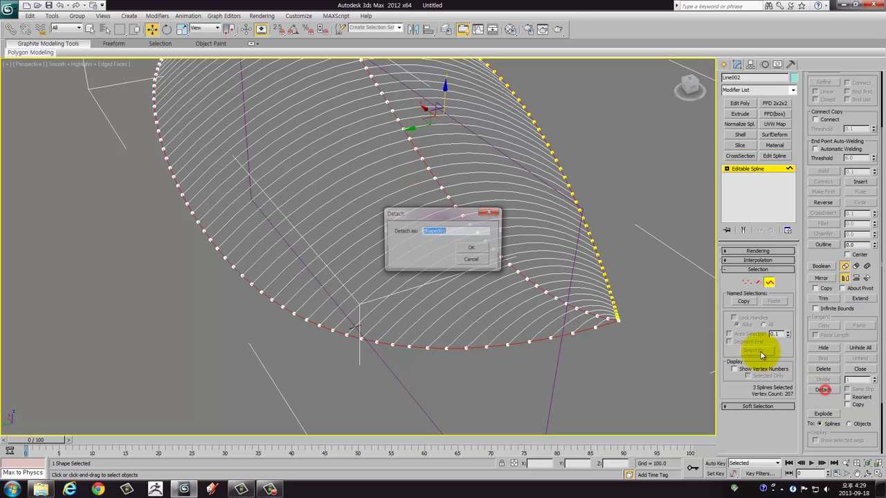
pyautogui.click(479, 251)
# Step: Select the detached shape and detach the chosen central curve into another shape, Shape002
pyautogui.click(769, 282)
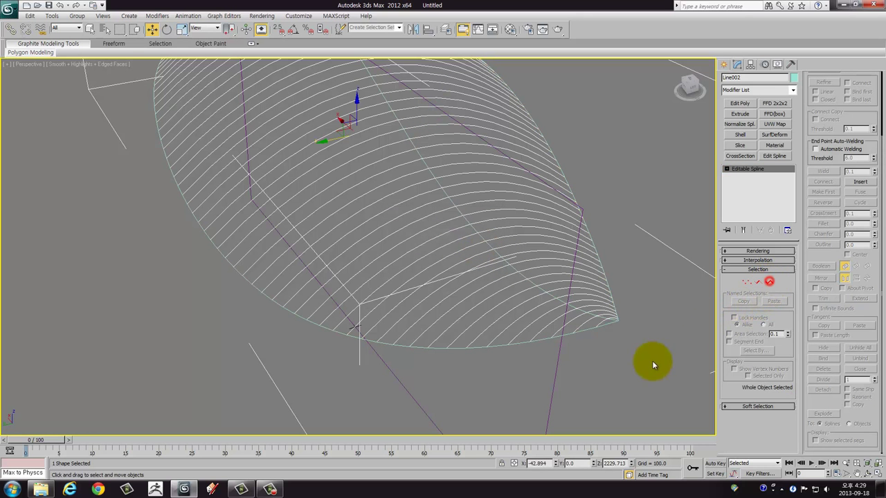
pyautogui.click(650, 362)
pyautogui.click(530, 285)
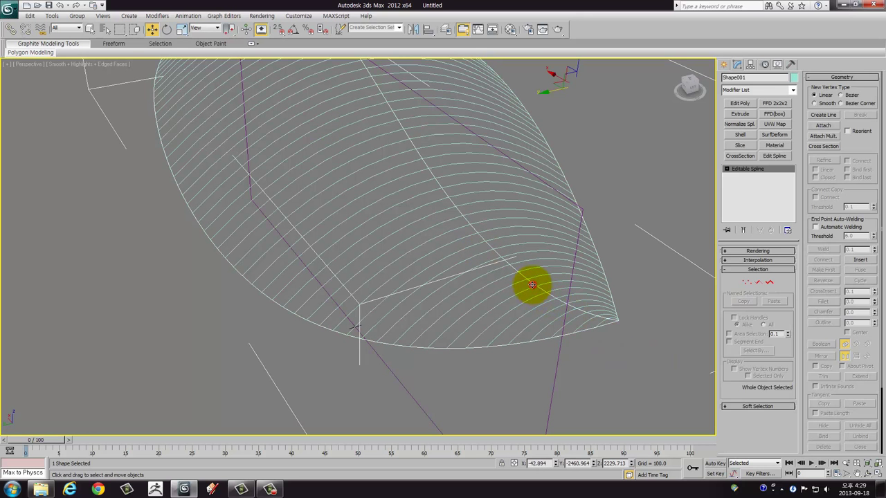
pyautogui.moveTo(531, 285)
pyautogui.keyDown('alt'); pyautogui.mouseDown(button='middle')
pyautogui.moveTo(505, 306)
pyautogui.moveTo(452, 241)
pyautogui.moveTo(435, 233)
pyautogui.moveTo(490, 263)
pyautogui.moveTo(738, 306)
pyautogui.mouseUp(button='middle'); pyautogui.keyUp('alt')
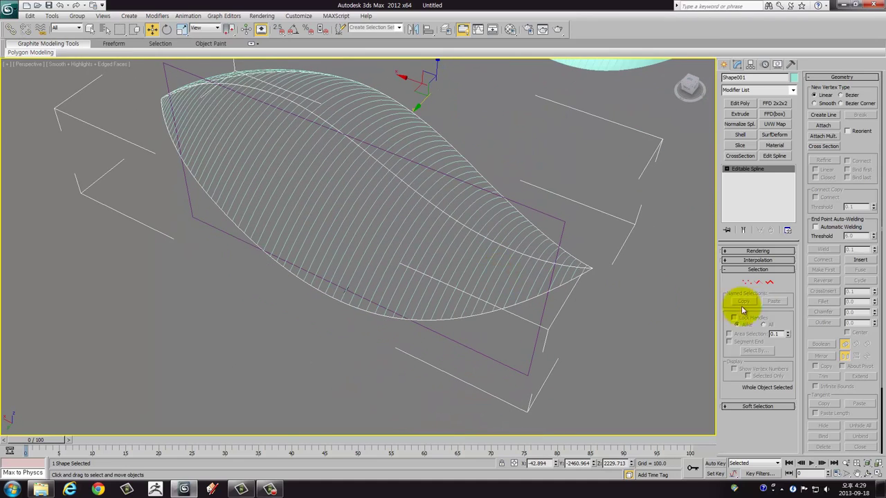
pyautogui.click(769, 283)
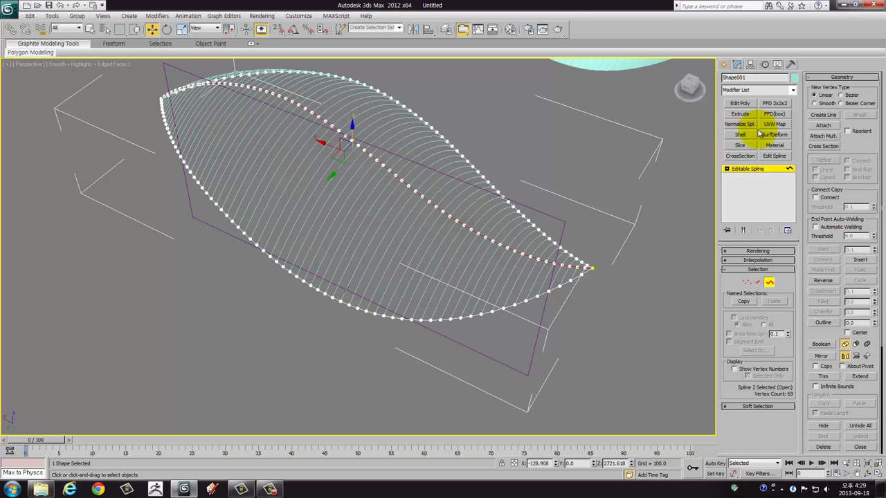
pyautogui.moveTo(858, 157); pyautogui.dragTo(855, 138)
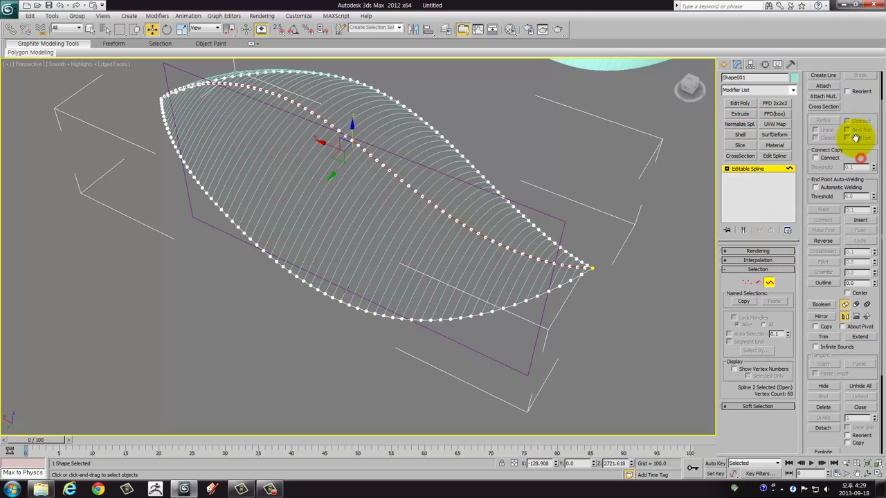
pyautogui.scroll(-2, 848, 242)
pyautogui.click(822, 400)
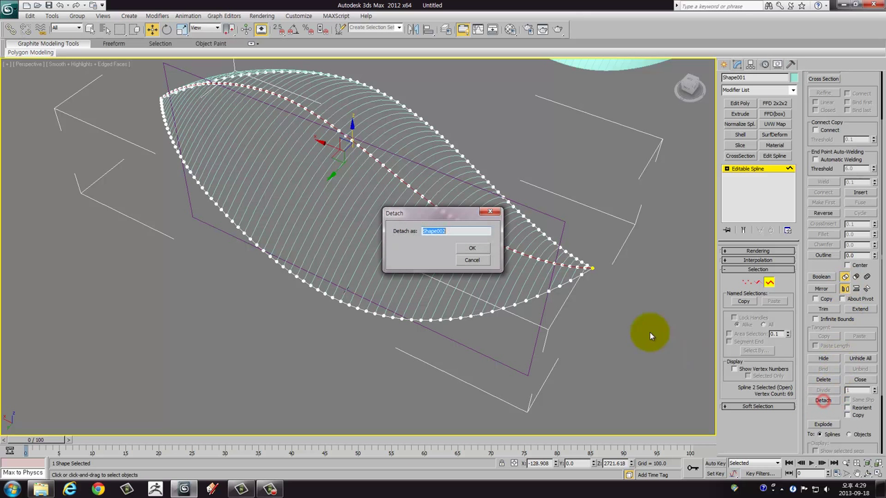
pyautogui.click(471, 251)
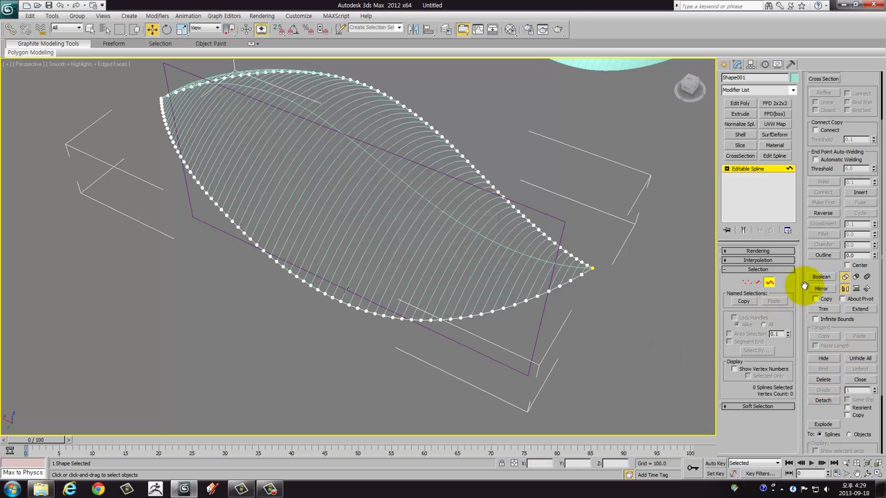
pyautogui.click(769, 284)
# Step: Enter Vertex mode and box-select the two end vertices at the leaf outline's tip
pyautogui.moveTo(480, 174)
pyautogui.keyDown('alt'); pyautogui.mouseDown(button='middle')
pyautogui.moveTo(413, 164)
pyautogui.moveTo(435, 189)
pyautogui.mouseUp(button='middle'); pyautogui.keyUp('alt')
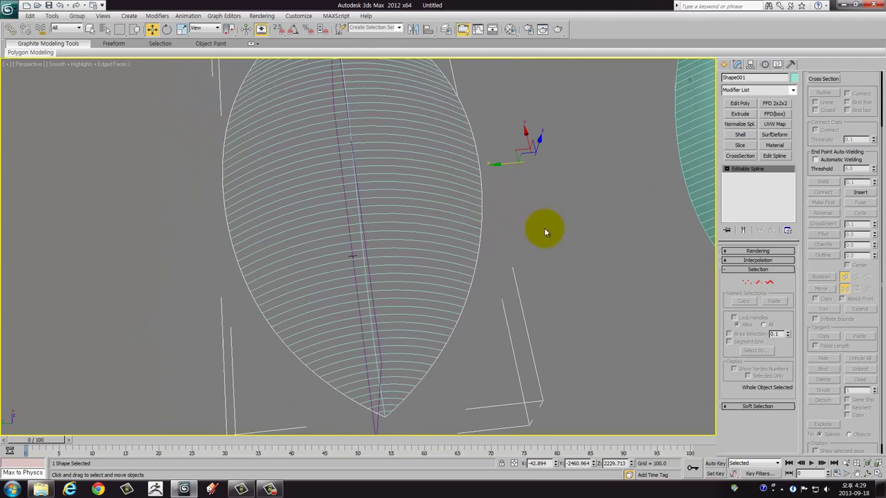
pyautogui.click(753, 283)
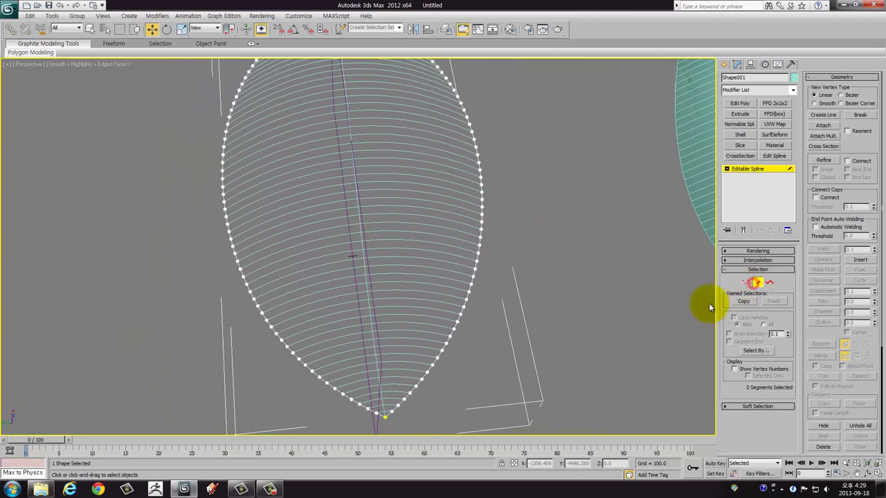
pyautogui.click(746, 282)
pyautogui.keyDown('alt'); pyautogui.moveTo(458, 196); pyautogui.dragTo(413, 347, button='middle'); pyautogui.keyUp('alt')
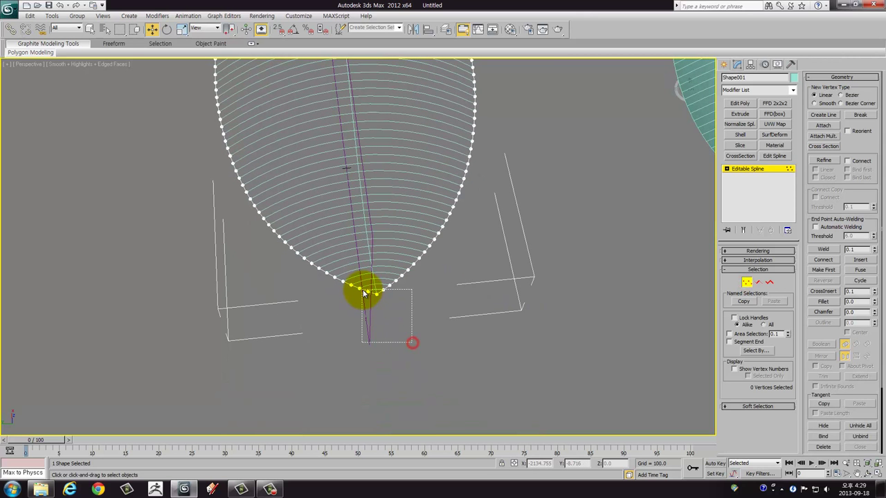
pyautogui.scroll(5, 406, 315)
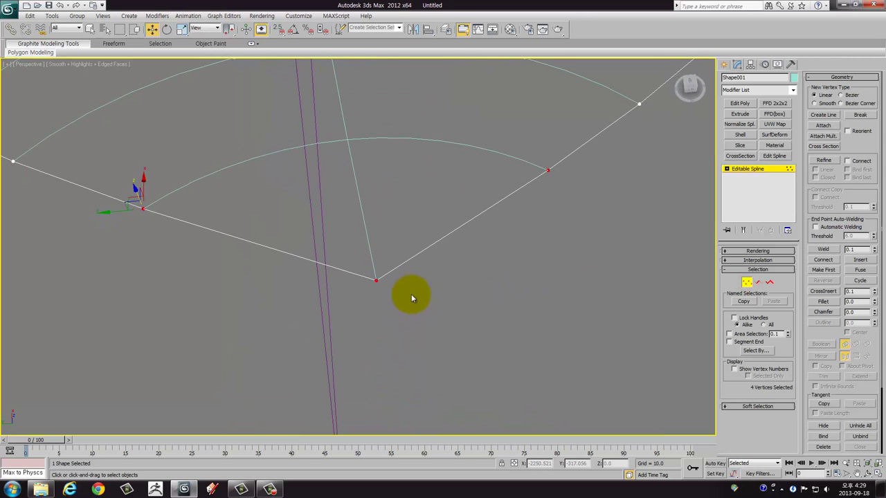
pyautogui.scroll(-2, 413, 315)
pyautogui.moveTo(415, 334); pyautogui.dragTo(331, 227)
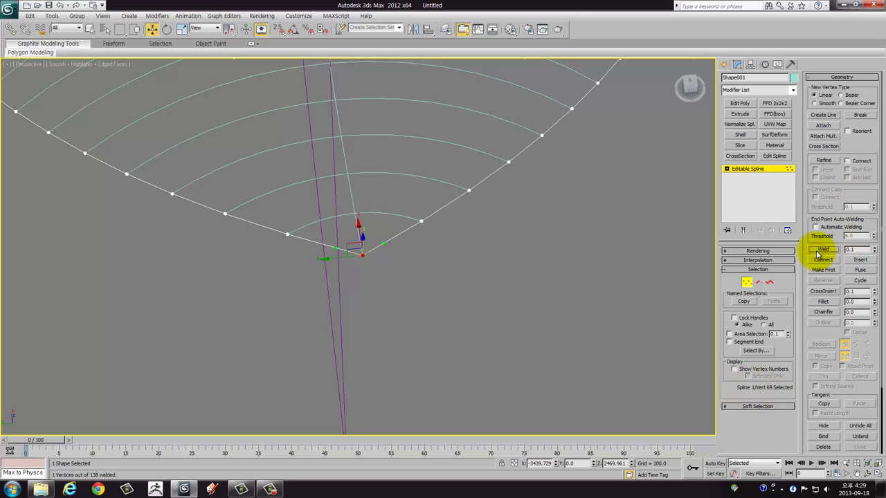
pyautogui.rightClick(363, 256)
pyautogui.click(346, 199)
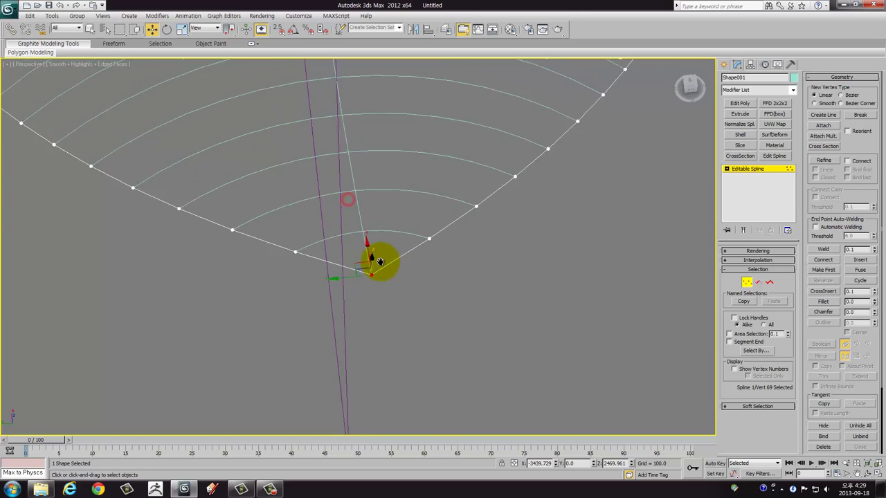
# Step: Weld the two tip vertices into one and exit Vertex mode
pyautogui.scroll(-5, 380, 261)
pyautogui.moveTo(380, 266)
pyautogui.keyDown('alt'); pyautogui.mouseDown(button='middle')
pyautogui.moveTo(271, 203)
pyautogui.moveTo(371, 198)
pyautogui.moveTo(259, 313)
pyautogui.moveTo(421, 118)
pyautogui.moveTo(397, 311)
pyautogui.mouseUp(button='middle'); pyautogui.keyUp('alt')
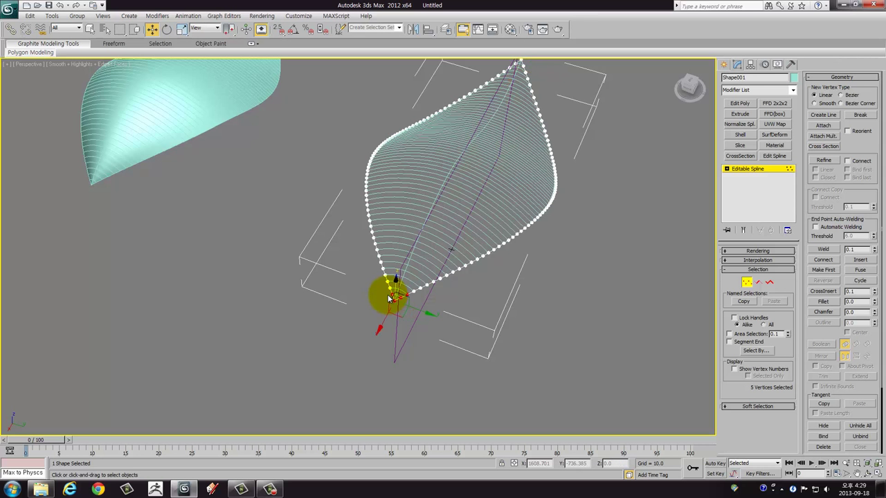
pyautogui.scroll(8, 390, 298)
pyautogui.scroll(-2, 385, 369)
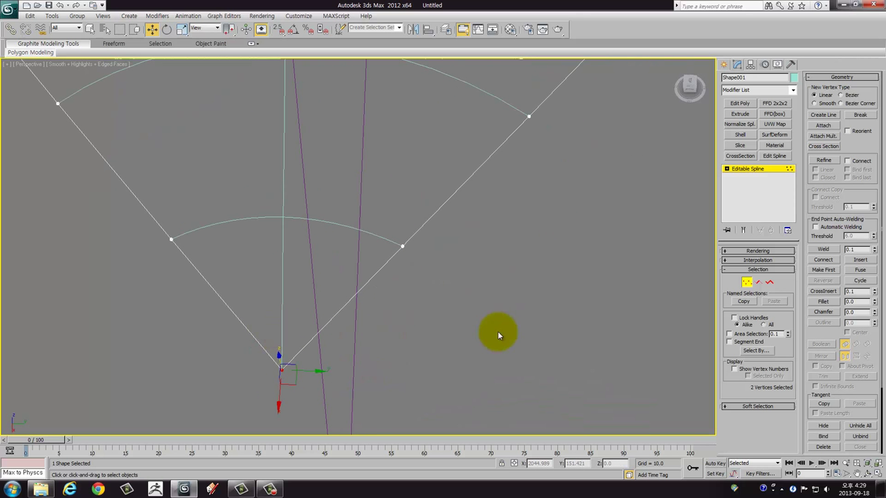
pyautogui.click(824, 249)
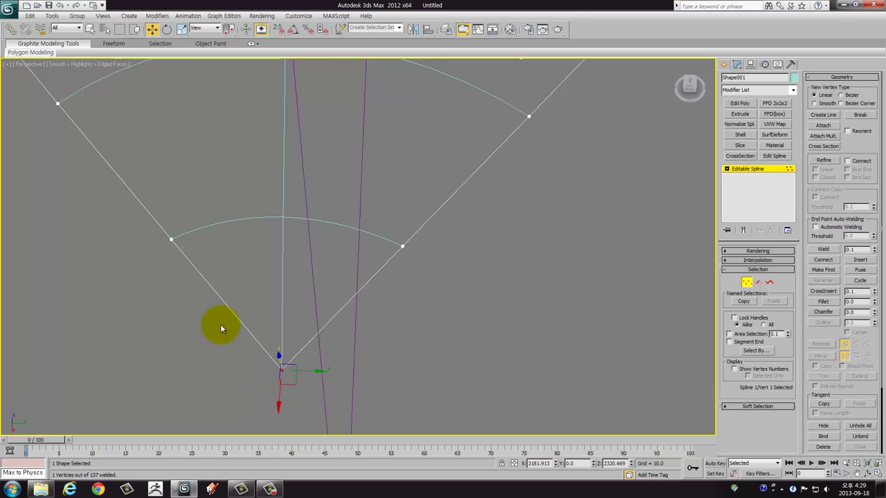
pyautogui.scroll(-5, 326, 363)
pyautogui.scroll(-3, 328, 362)
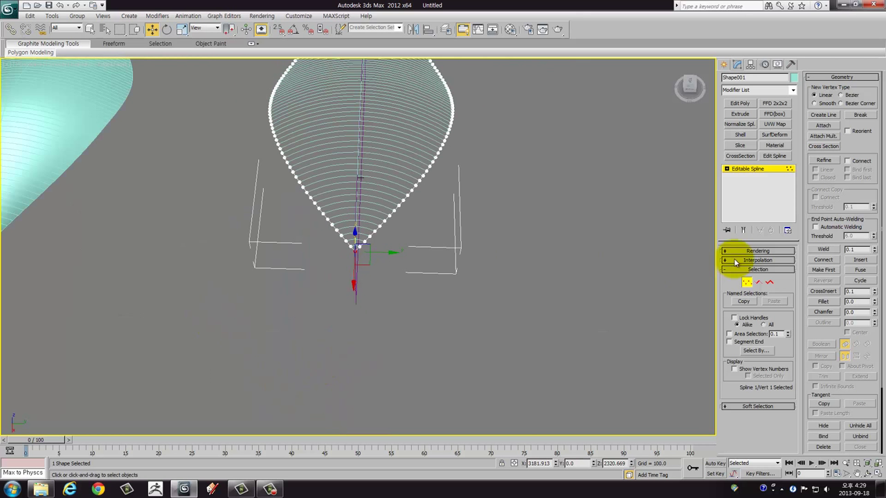
pyautogui.click(747, 282)
pyautogui.moveTo(540, 248)
pyautogui.keyDown('alt'); pyautogui.mouseDown(button='middle')
pyautogui.moveTo(439, 226)
pyautogui.moveTo(461, 320)
pyautogui.moveTo(489, 195)
pyautogui.moveTo(484, 239)
pyautogui.mouseUp(button='middle'); pyautogui.keyUp('alt')
pyautogui.scroll(3, 454, 310)
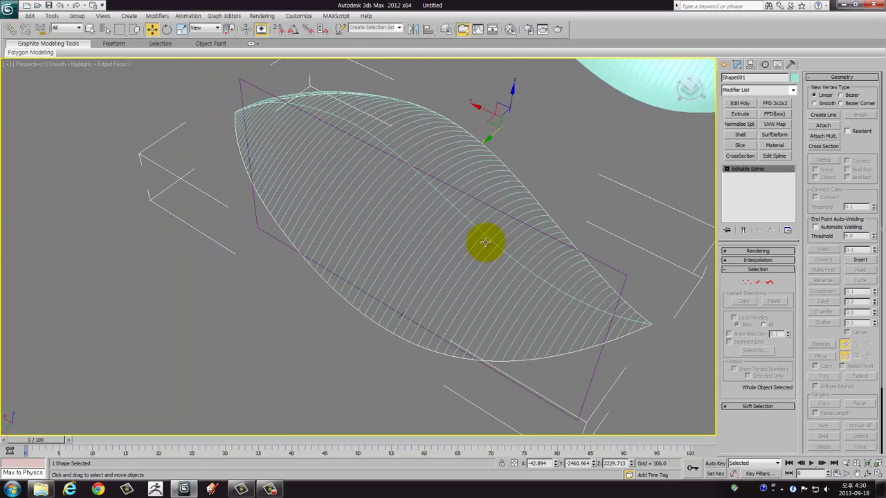
# Step: Enable the outline in renderer and viewport with a rectangular section, width 50
pyautogui.click(757, 251)
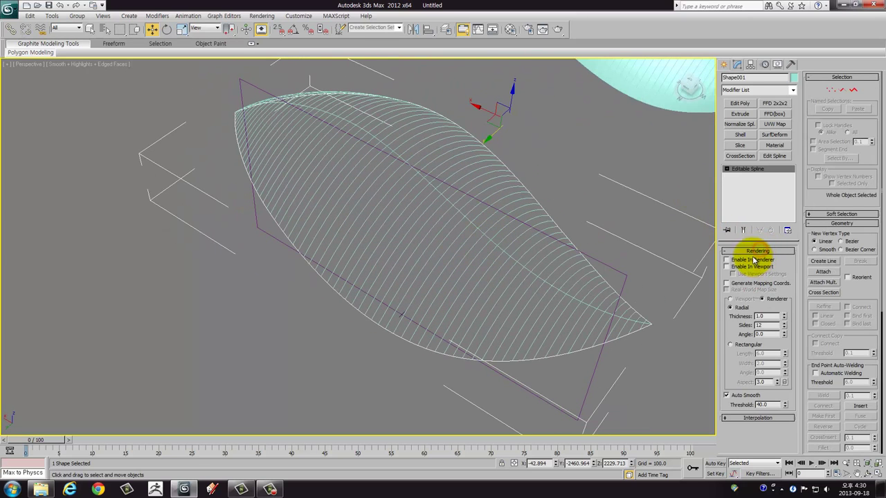
pyautogui.click(748, 269)
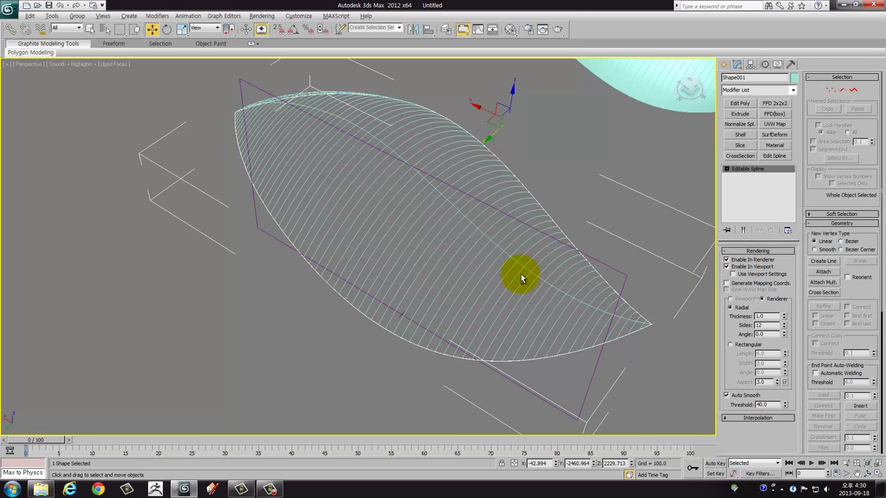
pyautogui.moveTo(520, 274)
pyautogui.keyDown('alt'); pyautogui.mouseDown(button='middle')
pyautogui.moveTo(484, 258)
pyautogui.moveTo(534, 285)
pyautogui.mouseUp(button='middle'); pyautogui.keyUp('alt')
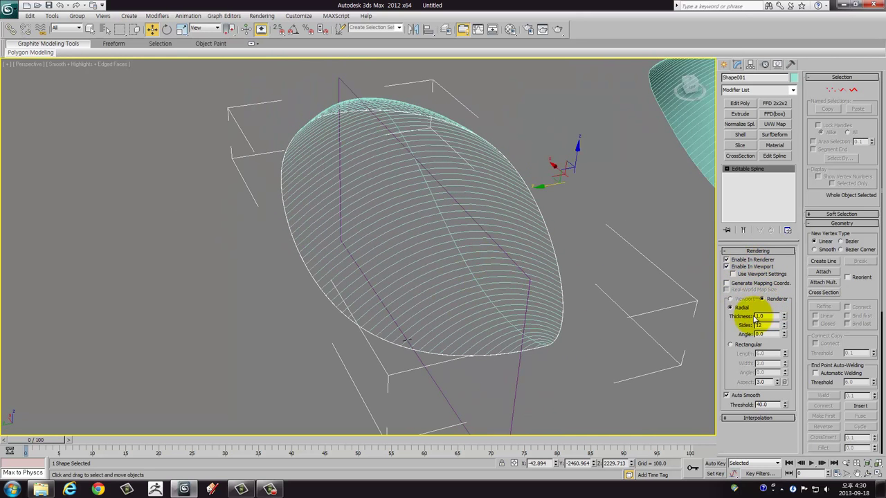
pyautogui.click(745, 346)
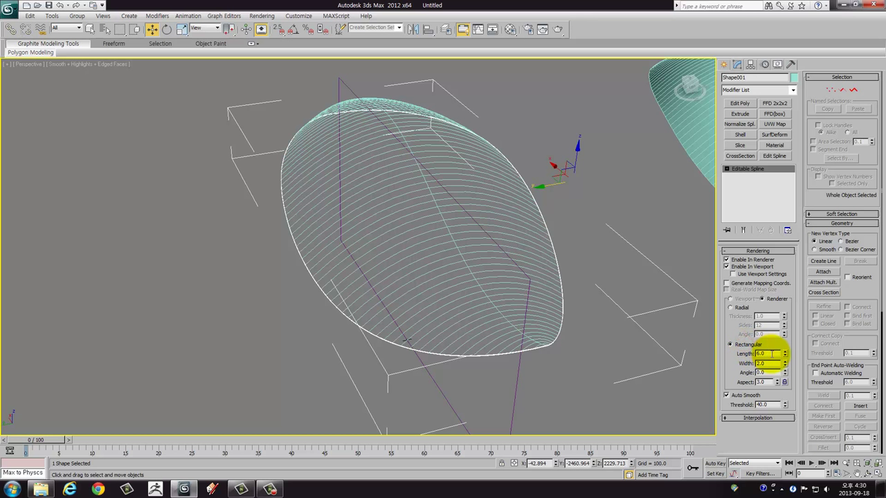
pyautogui.doubleClick(770, 354)
pyautogui.write('50')
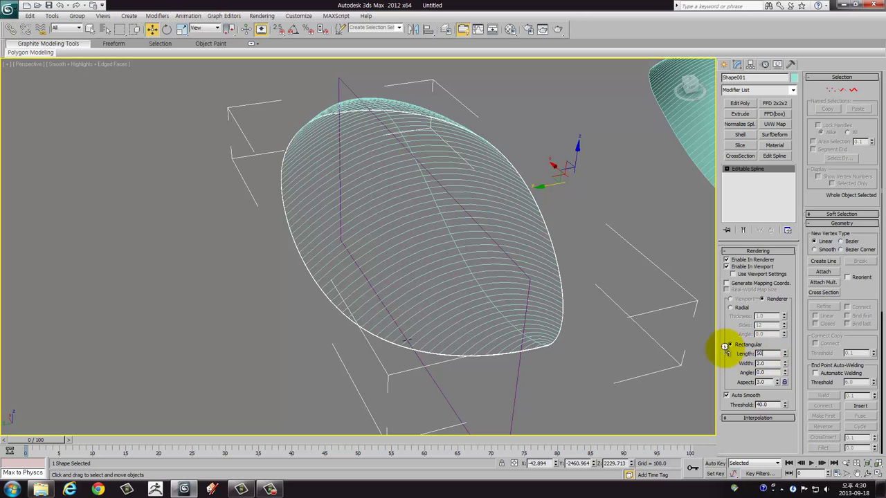
pyautogui.press('Return')
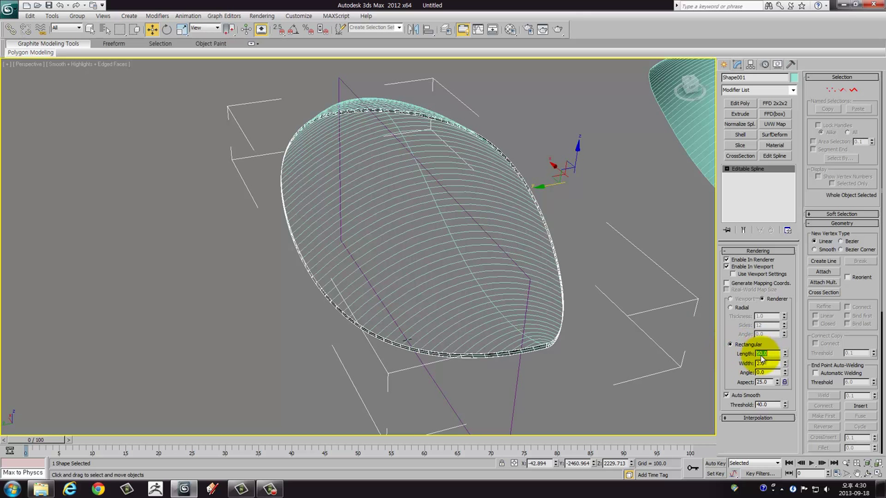
pyautogui.doubleClick(768, 363)
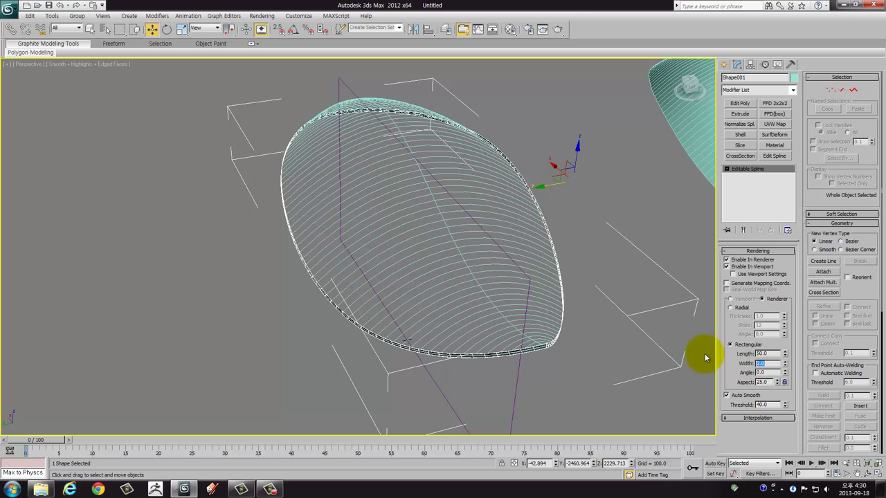
pyautogui.write('50')
pyautogui.press('Return')
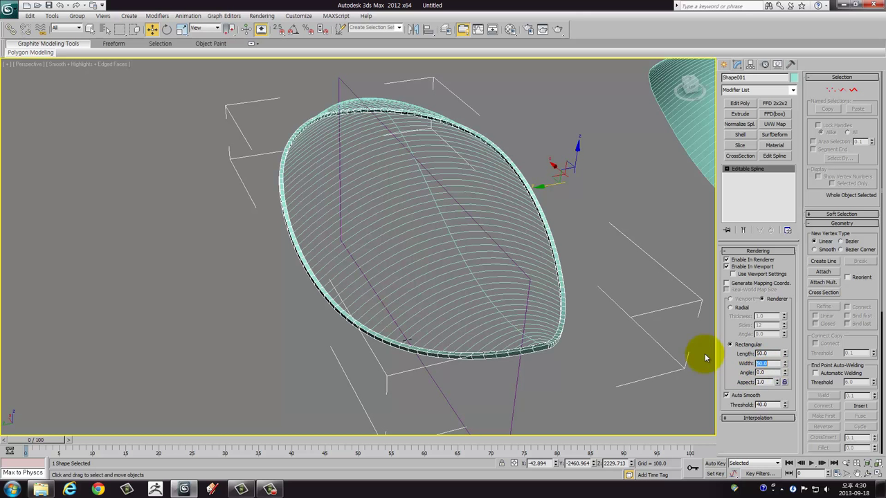
pyautogui.moveTo(396, 253)
pyautogui.keyDown('alt'); pyautogui.mouseDown(button='middle')
pyautogui.moveTo(376, 209)
pyautogui.moveTo(486, 219)
pyautogui.moveTo(547, 211)
pyautogui.moveTo(527, 233)
pyautogui.moveTo(494, 233)
pyautogui.mouseUp(button='middle'); pyautogui.keyUp('alt')
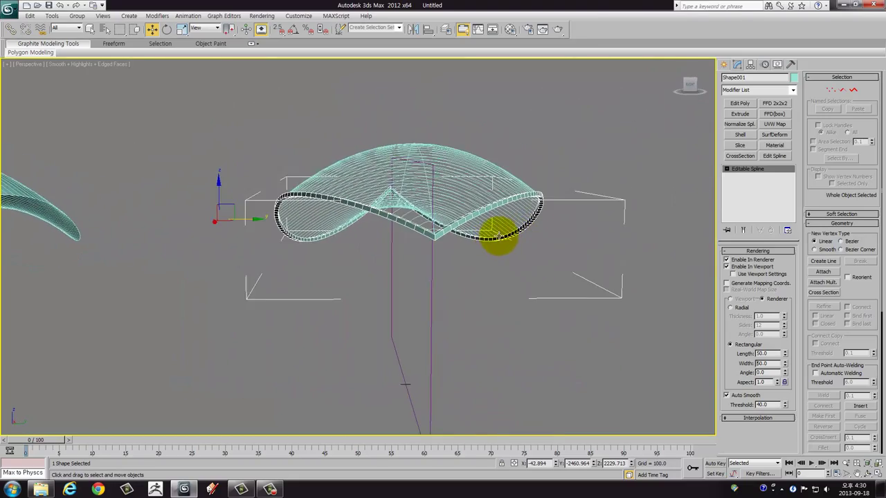
pyautogui.scroll(3, 494, 233)
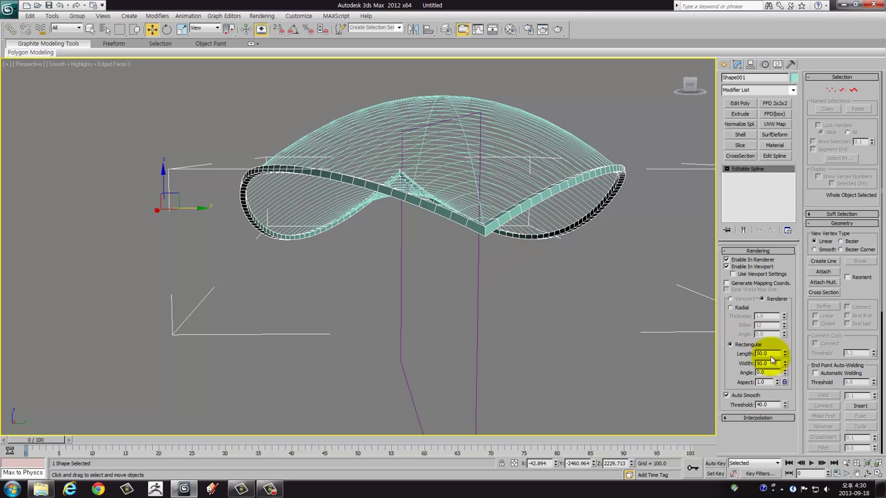
# Step: Increase the rim's rectangular length to 100
pyautogui.moveTo(786, 355)
pyautogui.mouseDown()
pyautogui.moveTo(777, 345)
pyautogui.moveTo(783, 292)
pyautogui.mouseUp()
pyautogui.moveTo(509, 274)
pyautogui.keyDown('alt'); pyautogui.mouseDown(button='middle')
pyautogui.moveTo(357, 270)
pyautogui.moveTo(352, 262)
pyautogui.moveTo(343, 269)
pyautogui.mouseUp(button='middle'); pyautogui.keyUp('alt')
pyautogui.write('100')
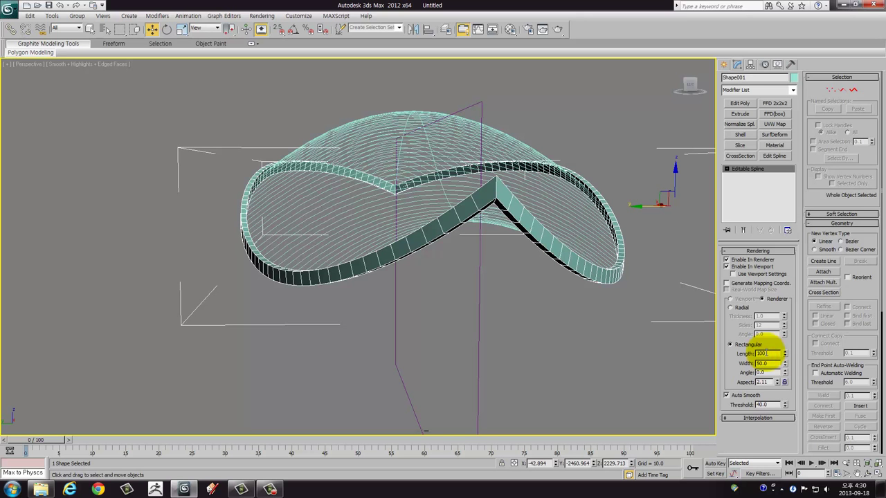
pyautogui.press('Return')
pyautogui.click(513, 296)
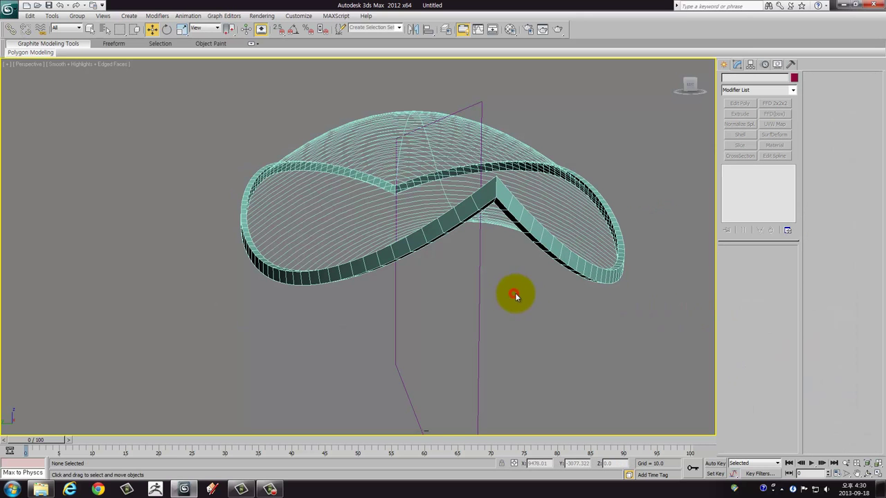
pyautogui.keyDown('alt'); pyautogui.moveTo(439, 210); pyautogui.dragTo(444, 218, button='middle'); pyautogui.keyUp('alt')
pyautogui.scroll(5, 445, 217)
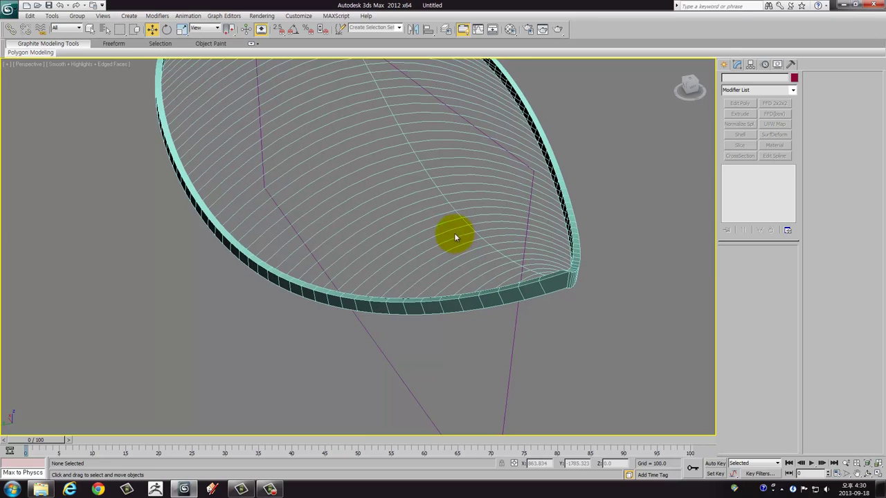
# Step: Select Line002 and give its ribs a radial rendering thickness of 30
pyautogui.click(452, 231)
pyautogui.moveTo(475, 244)
pyautogui.keyDown('alt'); pyautogui.mouseDown(button='middle')
pyautogui.moveTo(494, 242)
pyautogui.moveTo(539, 262)
pyautogui.moveTo(549, 289)
pyautogui.moveTo(530, 267)
pyautogui.moveTo(480, 253)
pyautogui.mouseUp(button='middle'); pyautogui.keyUp('alt')
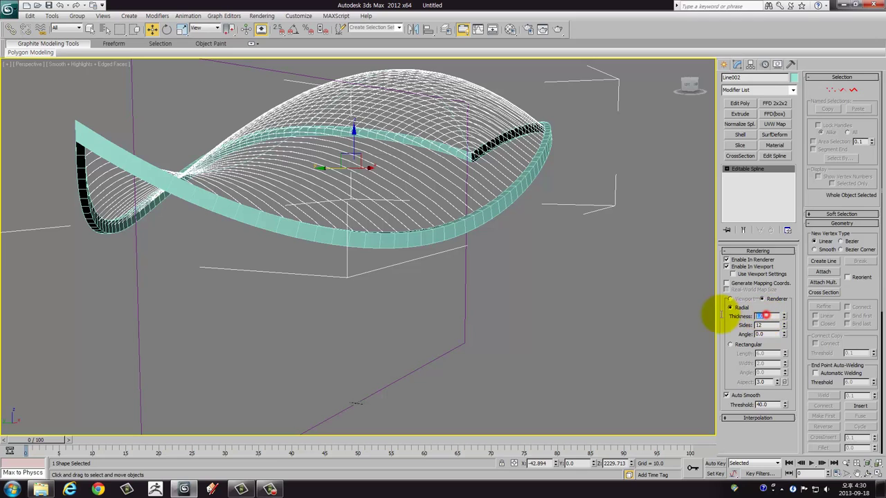
pyautogui.press('Return')
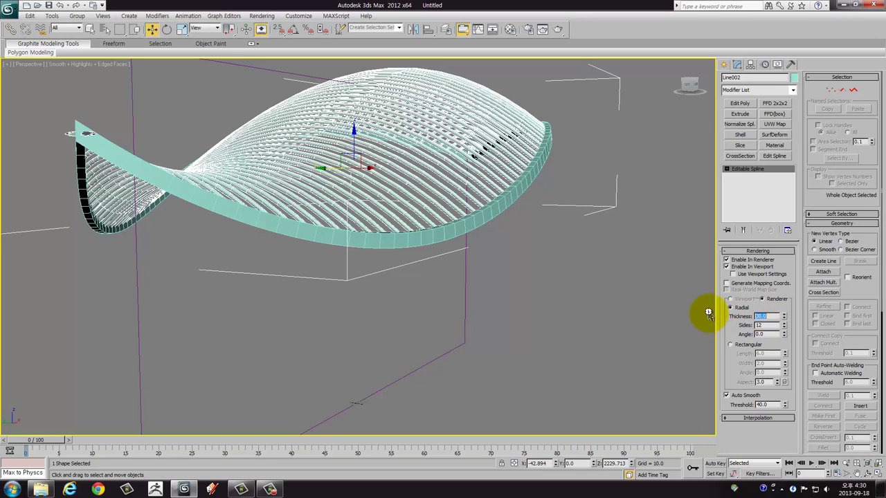
pyautogui.moveTo(376, 196)
pyautogui.keyDown('alt'); pyautogui.mouseDown(button='middle')
pyautogui.moveTo(326, 187)
pyautogui.moveTo(351, 203)
pyautogui.moveTo(362, 242)
pyautogui.moveTo(409, 211)
pyautogui.moveTo(524, 197)
pyautogui.moveTo(523, 253)
pyautogui.moveTo(530, 190)
pyautogui.moveTo(530, 239)
pyautogui.moveTo(485, 231)
pyautogui.moveTo(426, 265)
pyautogui.moveTo(370, 237)
pyautogui.moveTo(389, 276)
pyautogui.moveTo(403, 279)
pyautogui.moveTo(469, 245)
pyautogui.moveTo(494, 241)
pyautogui.moveTo(446, 257)
pyautogui.moveTo(550, 222)
pyautogui.moveTo(297, 222)
pyautogui.moveTo(518, 231)
pyautogui.moveTo(559, 247)
pyautogui.moveTo(431, 222)
pyautogui.moveTo(425, 241)
pyautogui.mouseUp(button='middle'); pyautogui.keyUp('alt')
pyautogui.scroll(3, 524, 256)
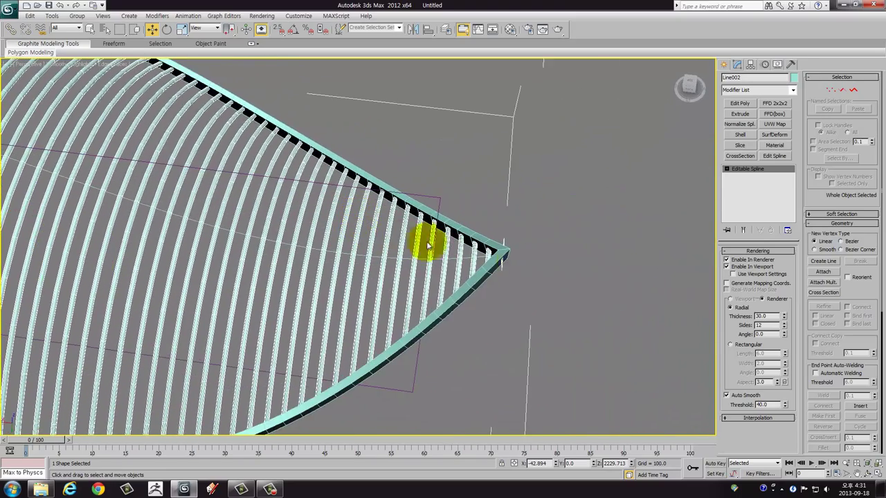
# Step: Select the rib vertices near the leaf tip, switch to wireframe and frame them
pyautogui.keyDown('alt'); pyautogui.moveTo(540, 267); pyautogui.dragTo(544, 272, button='middle'); pyautogui.keyUp('alt')
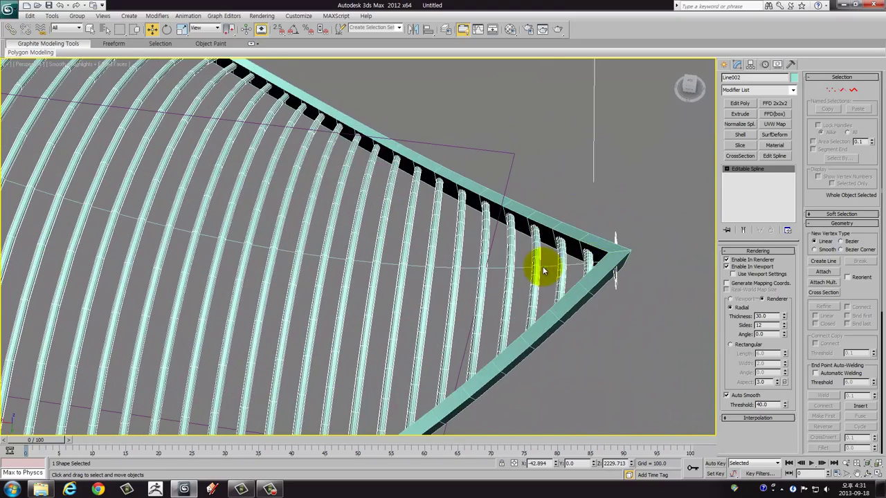
pyautogui.click(830, 91)
pyautogui.moveTo(619, 234); pyautogui.dragTo(530, 233, button='middle')
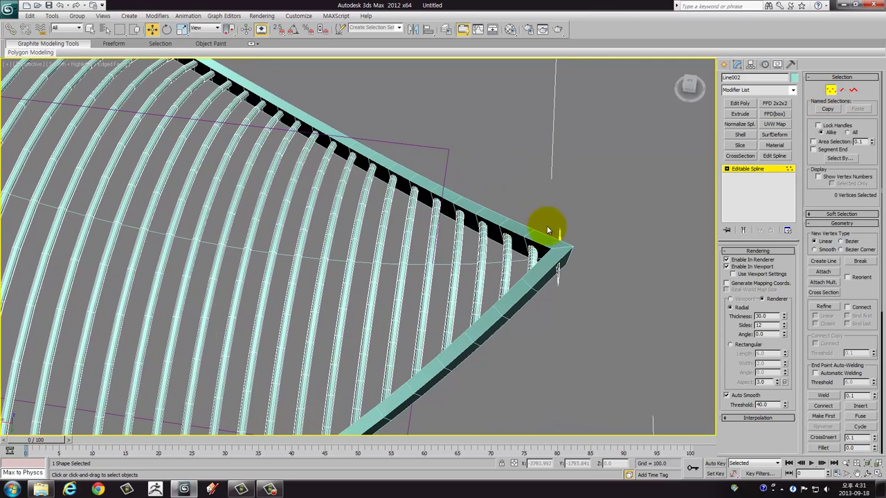
pyautogui.moveTo(546, 225); pyautogui.dragTo(601, 323)
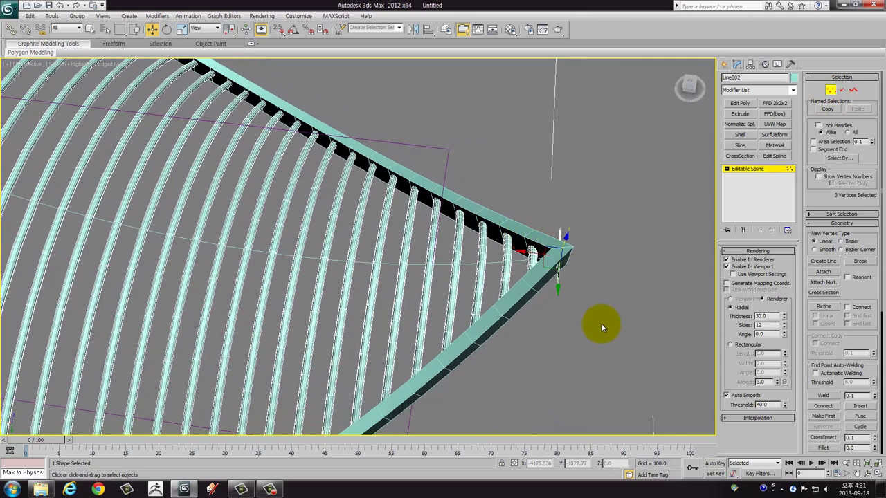
pyautogui.press('F3')
pyautogui.press('z')
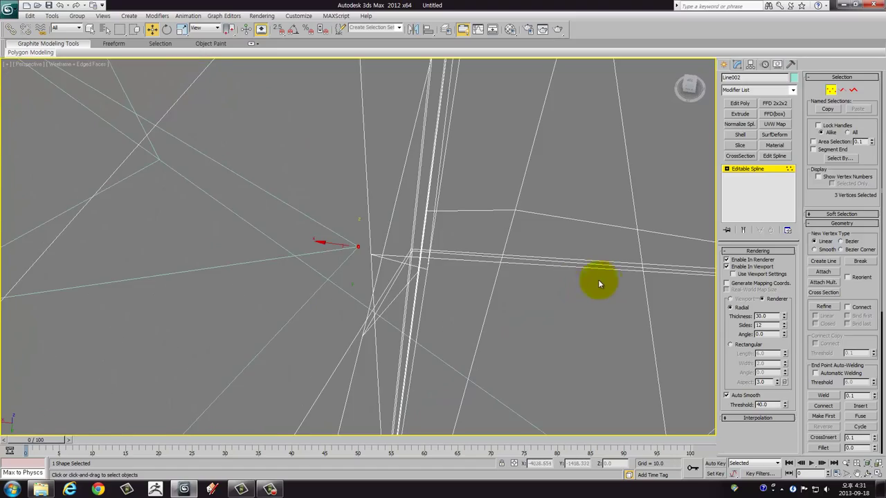
# Step: Inspect the leaf tip, select its three tip vertices, and view the ribs as a dome
pyautogui.moveTo(593, 279); pyautogui.dragTo(347, 285, button='middle')
pyautogui.scroll(-5, 556, 275)
pyautogui.scroll(-2, 347, 285)
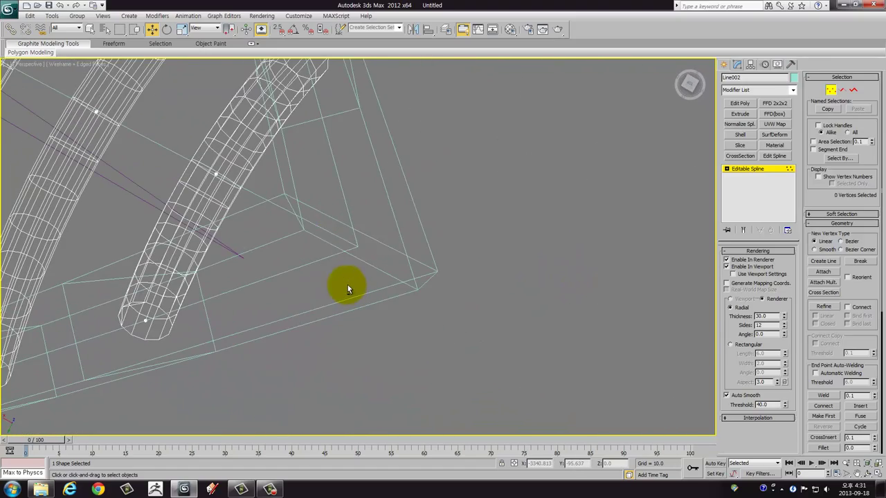
pyautogui.scroll(-3, 347, 285)
pyautogui.scroll(-2, 147, 236)
pyautogui.scroll(-3, 539, 356)
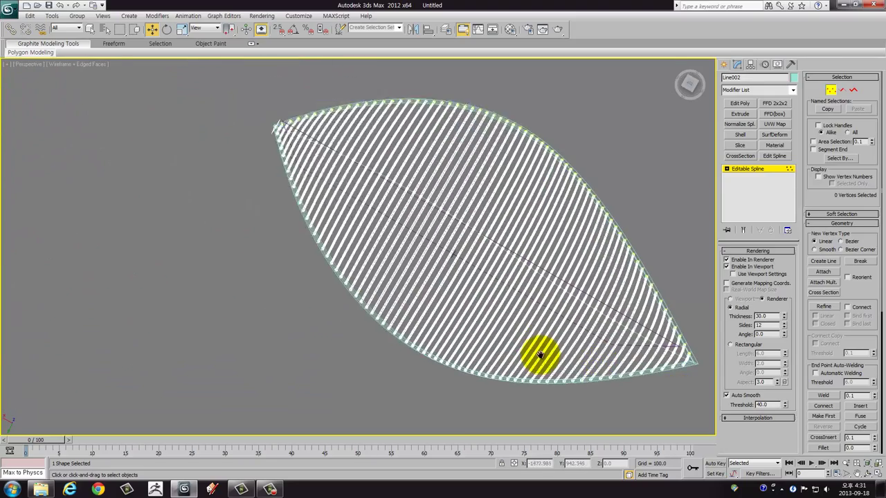
pyautogui.scroll(3, 312, 263)
pyautogui.moveTo(312, 263)
pyautogui.keyDown('alt'); pyautogui.mouseDown(button='middle')
pyautogui.moveTo(322, 263)
pyautogui.moveTo(320, 274)
pyautogui.mouseUp(button='middle'); pyautogui.keyUp('alt')
pyautogui.scroll(3, 321, 274)
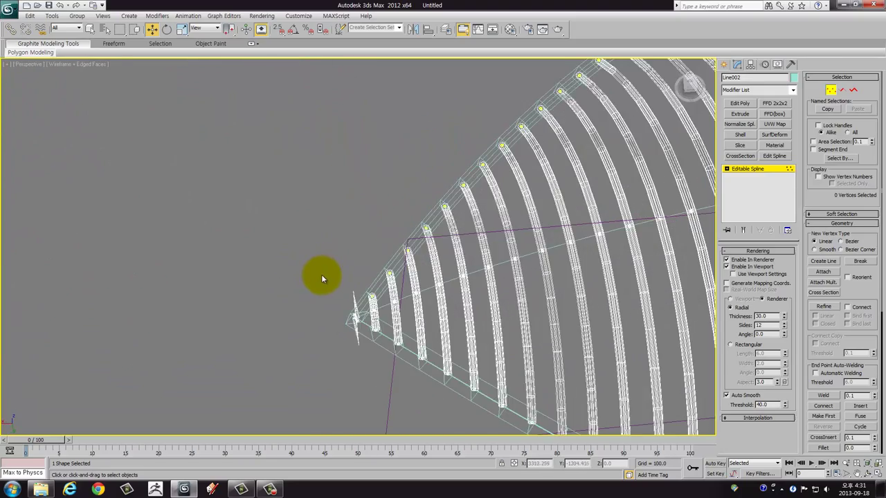
pyautogui.scroll(2, 322, 277)
pyautogui.moveTo(328, 311); pyautogui.dragTo(360, 385)
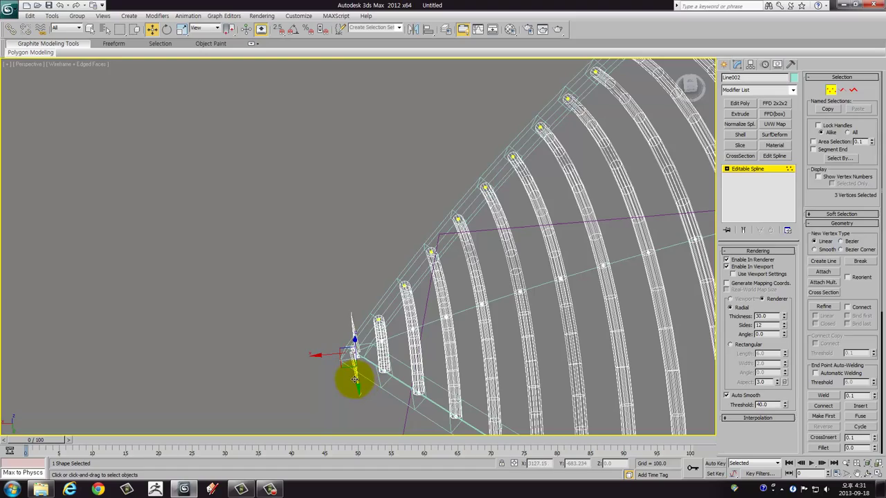
pyautogui.scroll(-2, 391, 330)
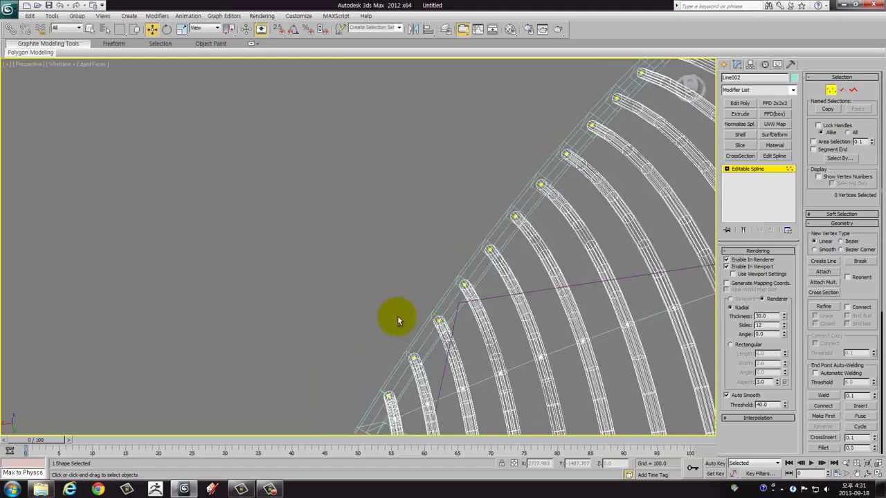
pyautogui.moveTo(397, 321)
pyautogui.keyDown('alt'); pyautogui.mouseDown(button='middle')
pyautogui.moveTo(474, 320)
pyautogui.moveTo(346, 290)
pyautogui.moveTo(353, 297)
pyautogui.moveTo(385, 287)
pyautogui.moveTo(306, 283)
pyautogui.moveTo(519, 228)
pyautogui.mouseUp(button='middle'); pyautogui.keyUp('alt')
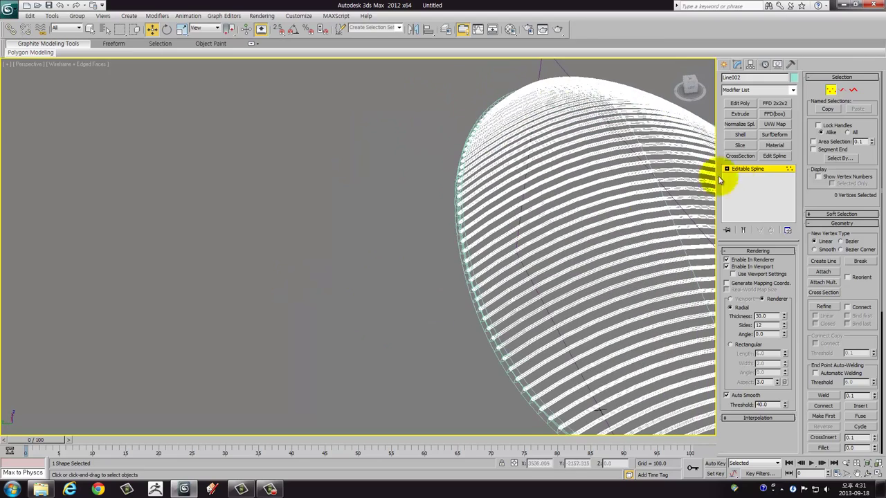
# Step: Toggle the ribs' viewport rendering off and back on, returning to smooth shading
pyautogui.click(831, 93)
pyautogui.click(735, 266)
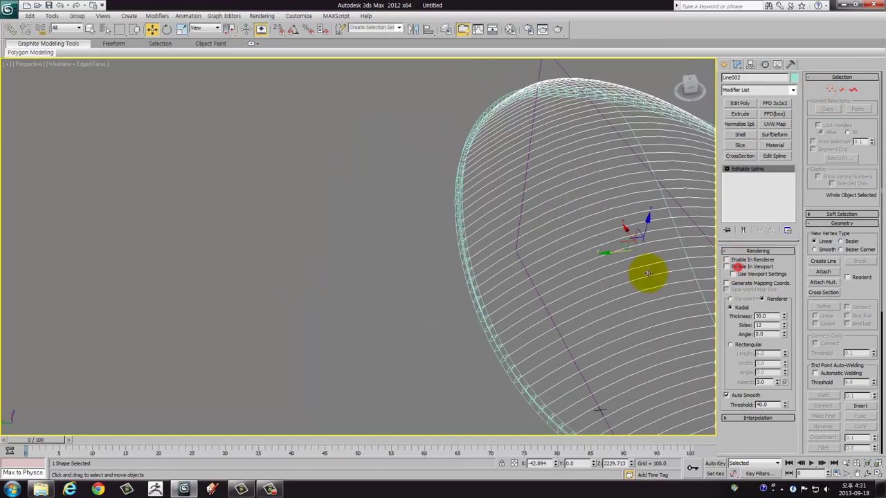
pyautogui.moveTo(593, 277)
pyautogui.keyDown('alt'); pyautogui.mouseDown(button='middle')
pyautogui.moveTo(293, 253)
pyautogui.moveTo(317, 251)
pyautogui.moveTo(302, 288)
pyautogui.moveTo(334, 309)
pyautogui.moveTo(368, 283)
pyautogui.moveTo(454, 254)
pyautogui.moveTo(464, 311)
pyautogui.moveTo(451, 282)
pyautogui.moveTo(500, 268)
pyautogui.moveTo(323, 259)
pyautogui.moveTo(317, 277)
pyautogui.moveTo(389, 277)
pyautogui.moveTo(445, 307)
pyautogui.moveTo(485, 297)
pyautogui.mouseUp(button='middle'); pyautogui.keyUp('alt')
pyautogui.press('1')
pyautogui.scroll(3, 451, 282)
pyautogui.click(745, 172)
pyautogui.moveTo(519, 255)
pyautogui.keyDown('alt'); pyautogui.mouseDown(button='middle')
pyautogui.moveTo(504, 290)
pyautogui.moveTo(530, 276)
pyautogui.moveTo(529, 290)
pyautogui.mouseUp(button='middle'); pyautogui.keyUp('alt')
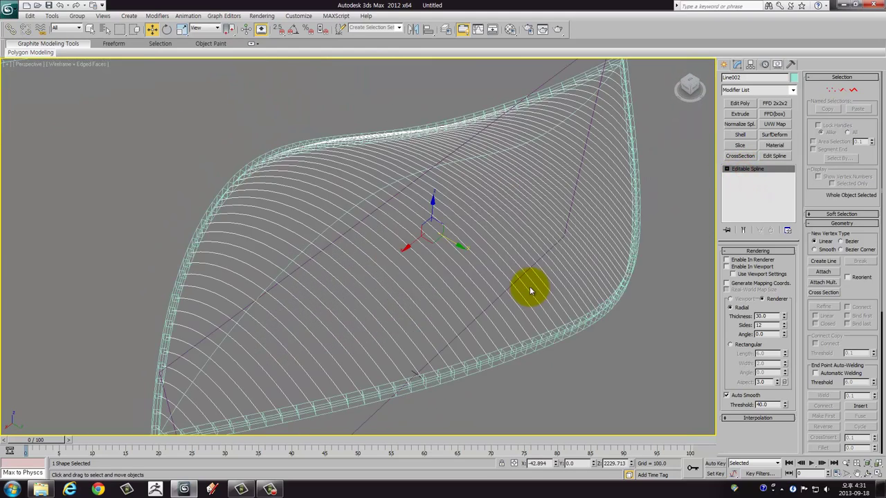
pyautogui.click(727, 267)
pyautogui.moveTo(564, 307)
pyautogui.keyDown('alt'); pyautogui.mouseDown(button='middle')
pyautogui.moveTo(538, 292)
pyautogui.moveTo(491, 288)
pyautogui.mouseUp(button='middle'); pyautogui.keyUp('alt')
pyautogui.press('F3')
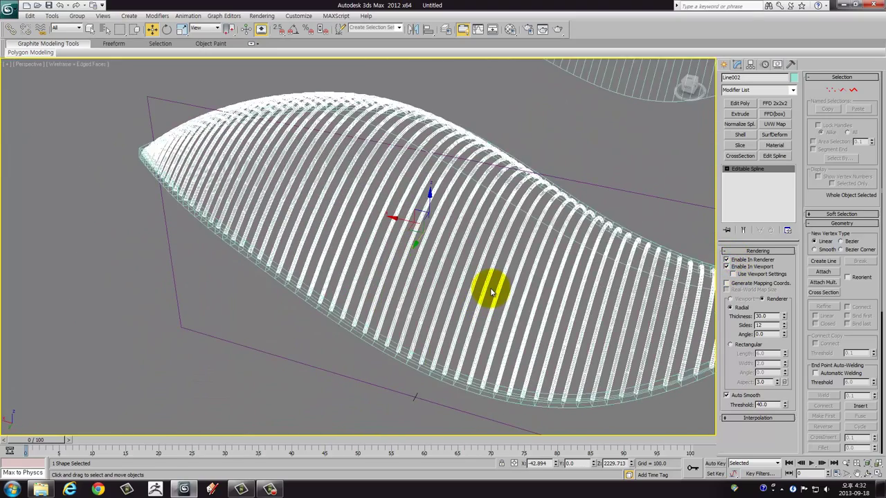
# Step: Select the central spine spline Shape002
pyautogui.moveTo(542, 311)
pyautogui.keyDown('alt'); pyautogui.mouseDown(button='middle')
pyautogui.moveTo(485, 302)
pyautogui.moveTo(475, 289)
pyautogui.moveTo(475, 251)
pyautogui.moveTo(482, 254)
pyautogui.moveTo(488, 224)
pyautogui.moveTo(514, 311)
pyautogui.moveTo(415, 291)
pyautogui.mouseUp(button='middle'); pyautogui.keyUp('alt')
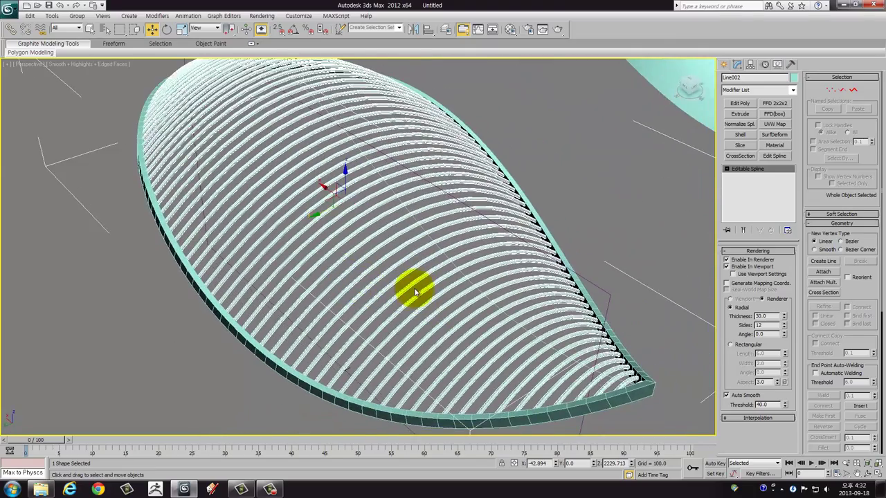
pyautogui.scroll(-2, 415, 292)
pyautogui.click(578, 244)
pyautogui.scroll(2, 471, 301)
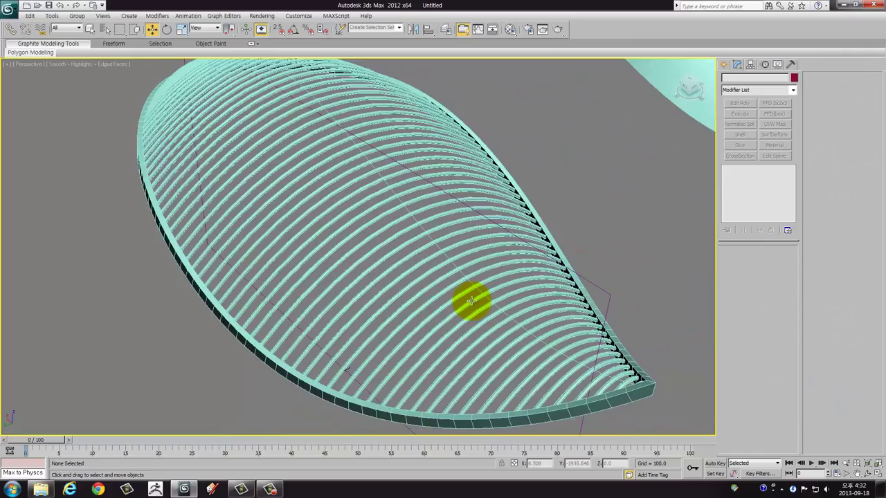
pyautogui.scroll(3, 482, 274)
pyautogui.click(483, 249)
pyautogui.write('200')
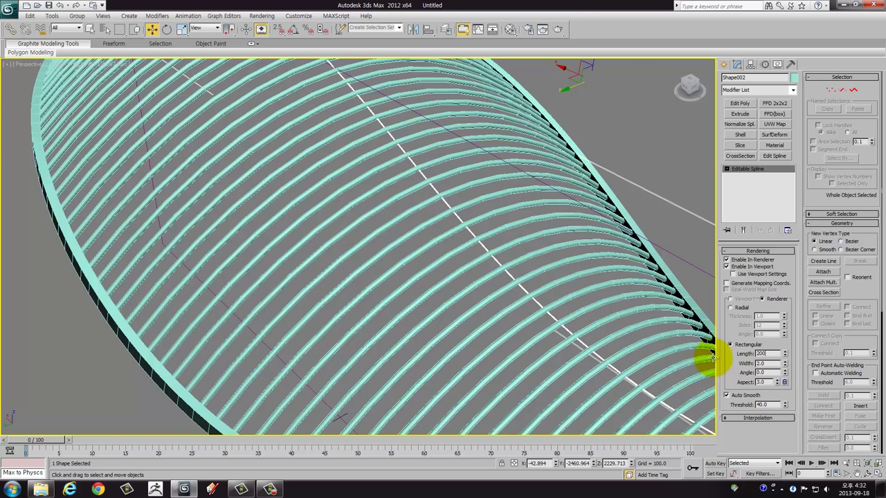
# Step: Size Shape002's rectangular section to a 200 by 200 square beam
pyautogui.write('500')
pyautogui.press('Return')
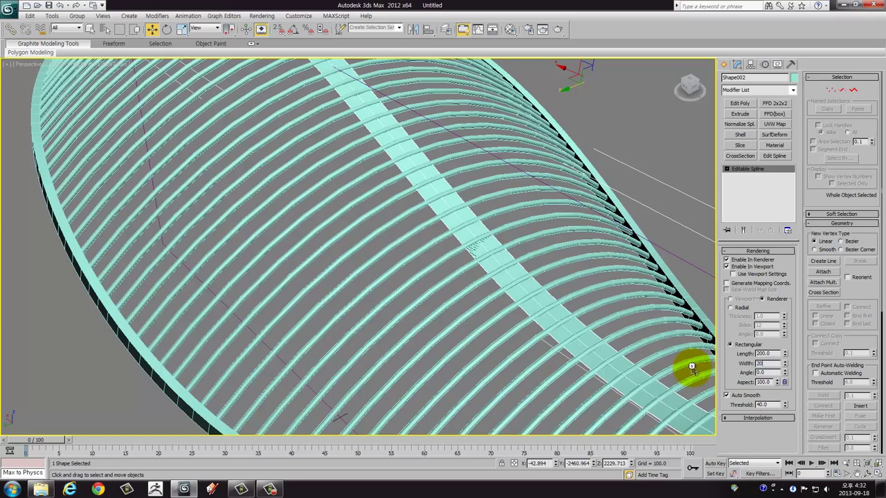
pyautogui.press('Return')
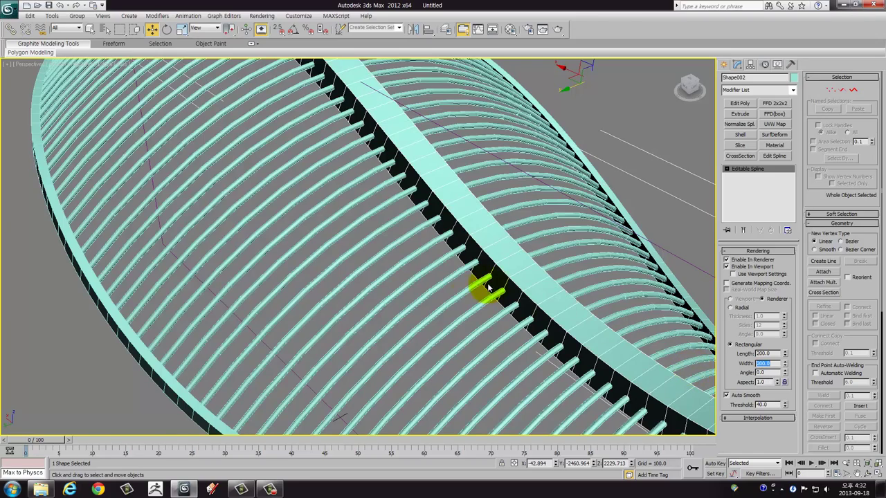
pyautogui.scroll(-8, 438, 311)
pyautogui.moveTo(436, 311)
pyautogui.keyDown('alt'); pyautogui.mouseDown(button='middle')
pyautogui.moveTo(490, 292)
pyautogui.moveTo(599, 278)
pyautogui.moveTo(599, 352)
pyautogui.moveTo(587, 363)
pyautogui.moveTo(475, 291)
pyautogui.moveTo(406, 291)
pyautogui.moveTo(554, 267)
pyautogui.moveTo(351, 273)
pyautogui.moveTo(396, 280)
pyautogui.moveTo(458, 267)
pyautogui.moveTo(353, 265)
pyautogui.moveTo(437, 263)
pyautogui.moveTo(459, 233)
pyautogui.moveTo(475, 235)
pyautogui.moveTo(450, 269)
pyautogui.moveTo(401, 281)
pyautogui.moveTo(467, 247)
pyautogui.moveTo(402, 280)
pyautogui.mouseUp(button='middle'); pyautogui.keyUp('alt')
pyautogui.scroll(5, 422, 283)
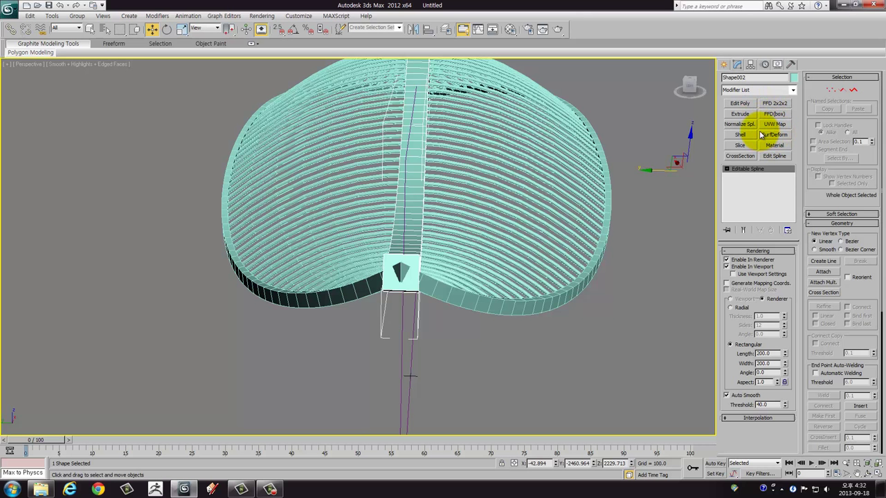
# Step: Add an Edit Poly modifier to the spine and select its end face in Polygon mode
pyautogui.click(757, 91)
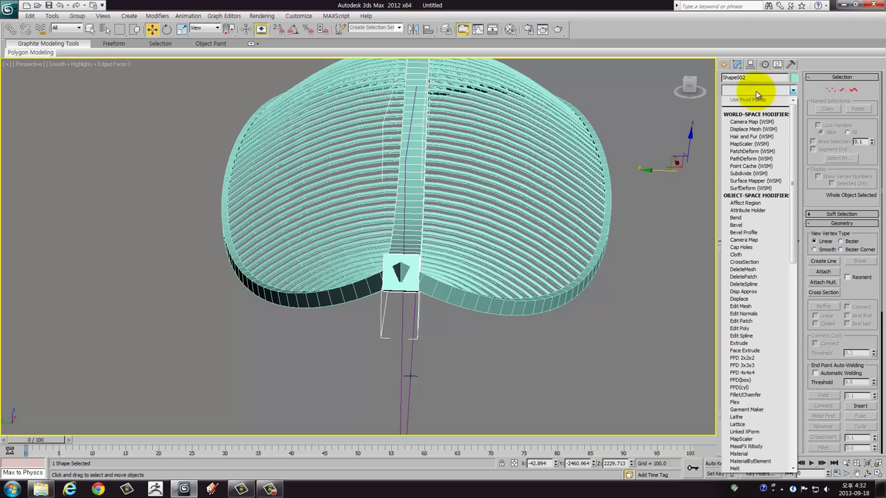
pyautogui.press('e')
pyautogui.click(750, 122)
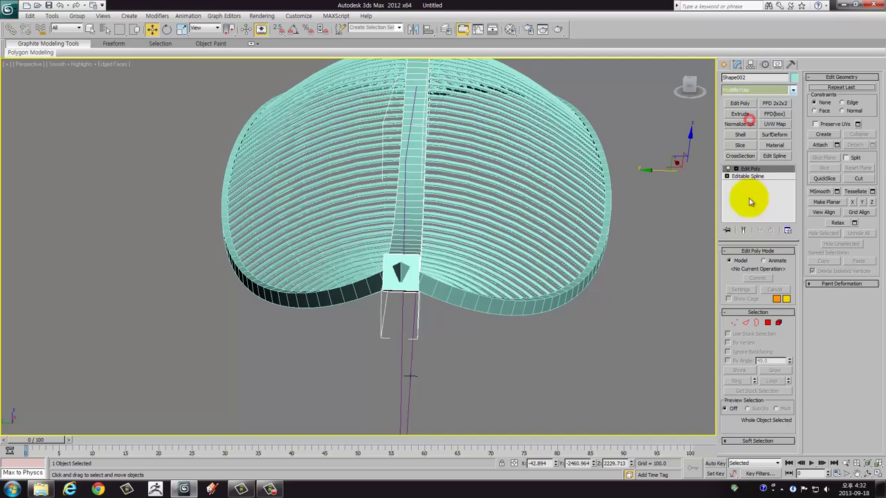
pyautogui.click(767, 322)
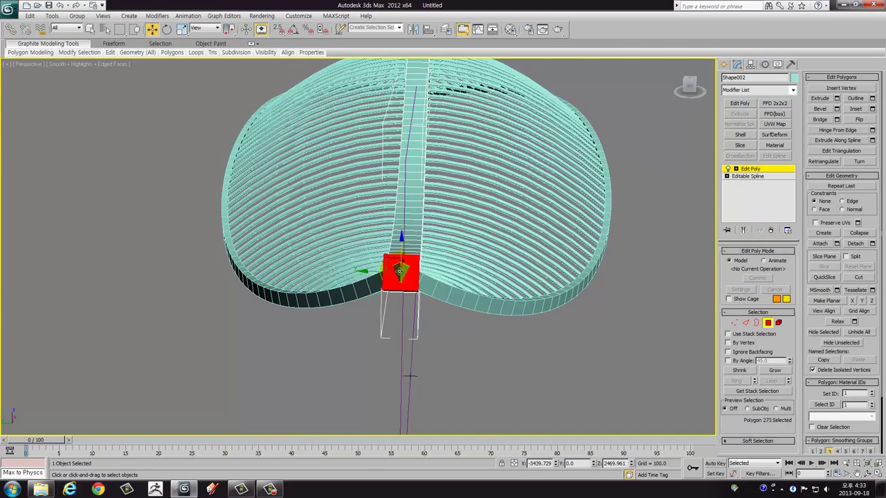
pyautogui.press('z')
pyautogui.keyDown('alt'); pyautogui.moveTo(398, 271); pyautogui.dragTo(478, 256, button='middle'); pyautogui.keyUp('alt')
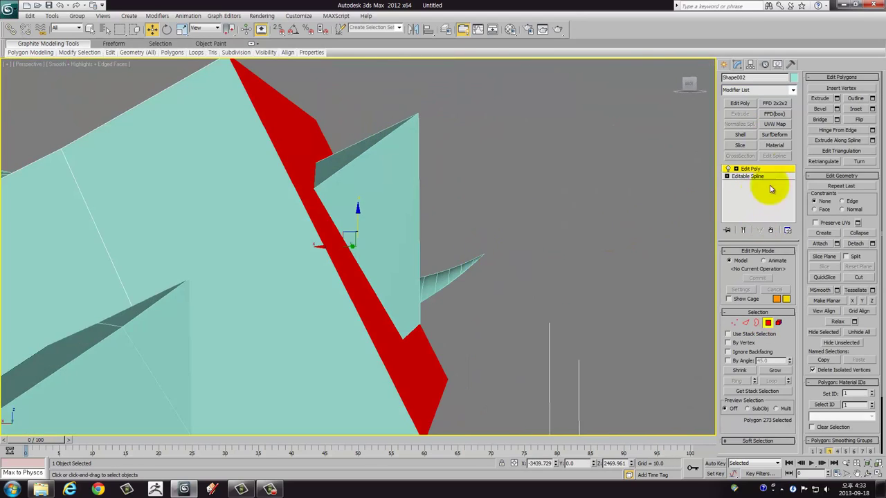
# Step: Open the Extrude settings for the end face and enter a height of 100
pyautogui.click(837, 103)
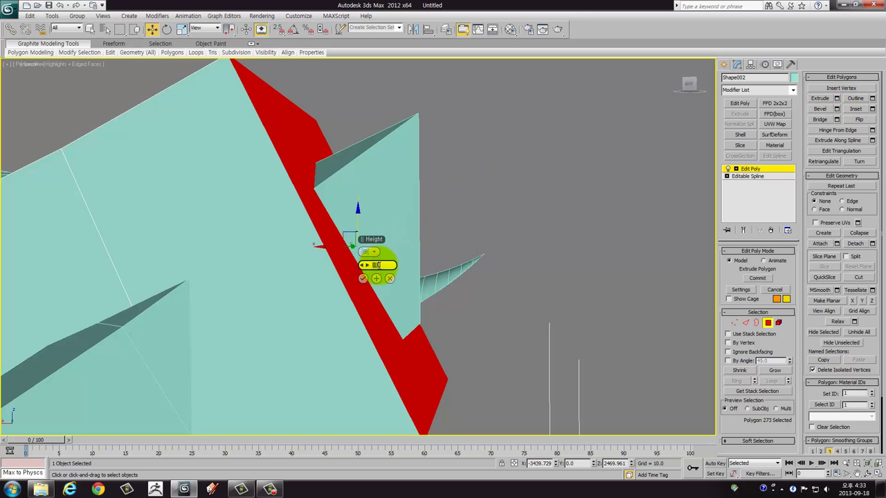
pyautogui.write('0')
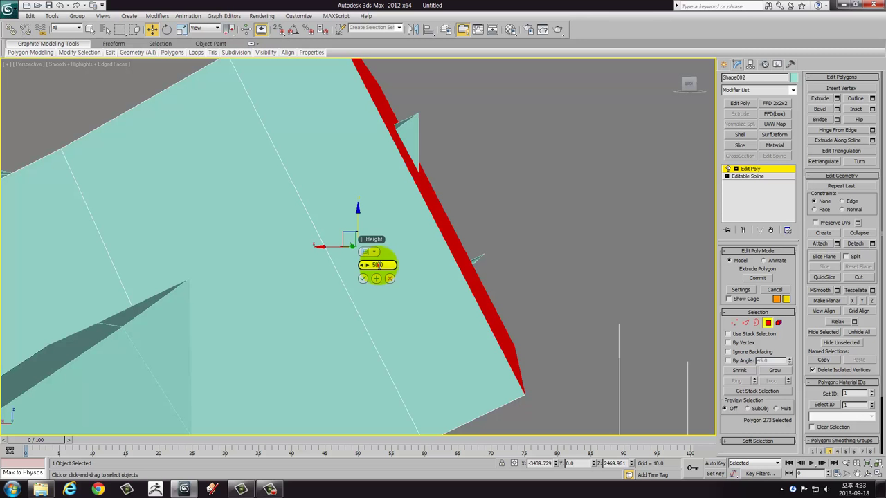
pyautogui.write('0')
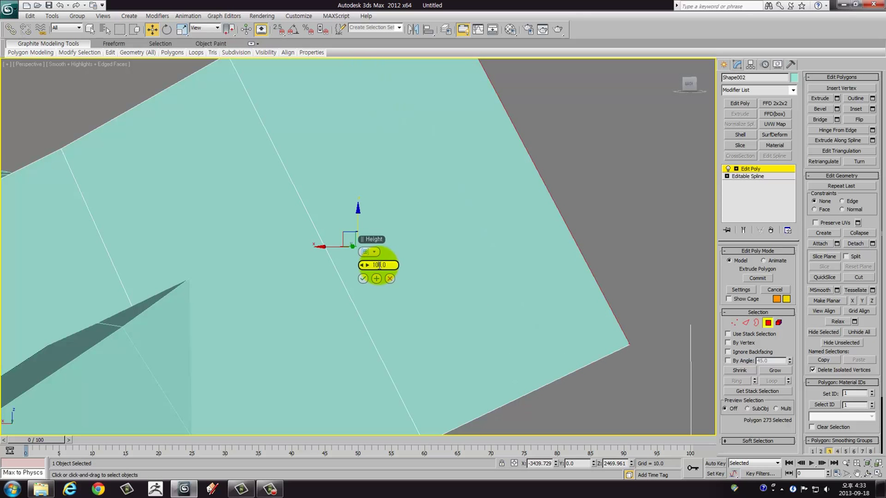
pyautogui.scroll(-2, 431, 242)
pyautogui.scroll(-4, 415, 266)
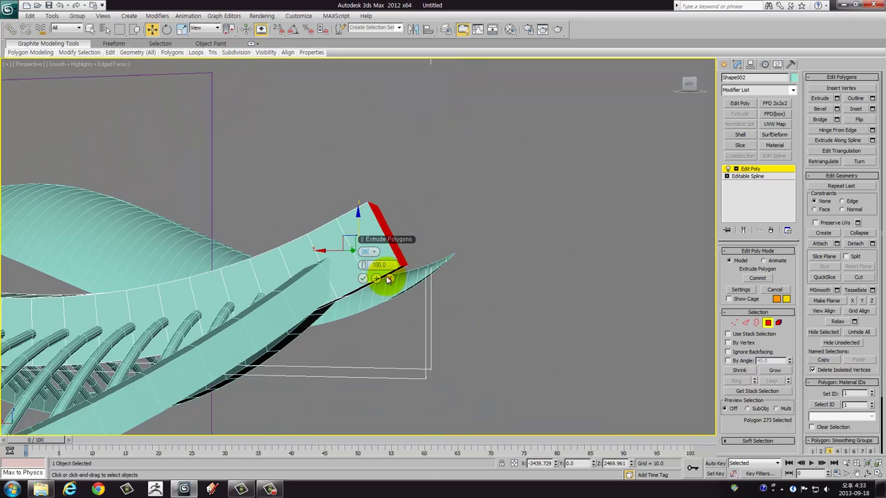
pyautogui.moveTo(366, 280)
pyautogui.keyDown('alt'); pyautogui.mouseDown(button='middle')
pyautogui.moveTo(371, 267)
pyautogui.moveTo(365, 282)
pyautogui.moveTo(340, 263)
pyautogui.moveTo(336, 233)
pyautogui.moveTo(357, 231)
pyautogui.moveTo(376, 287)
pyautogui.moveTo(541, 279)
pyautogui.mouseUp(button='middle'); pyautogui.keyUp('alt')
pyautogui.scroll(-5, 541, 279)
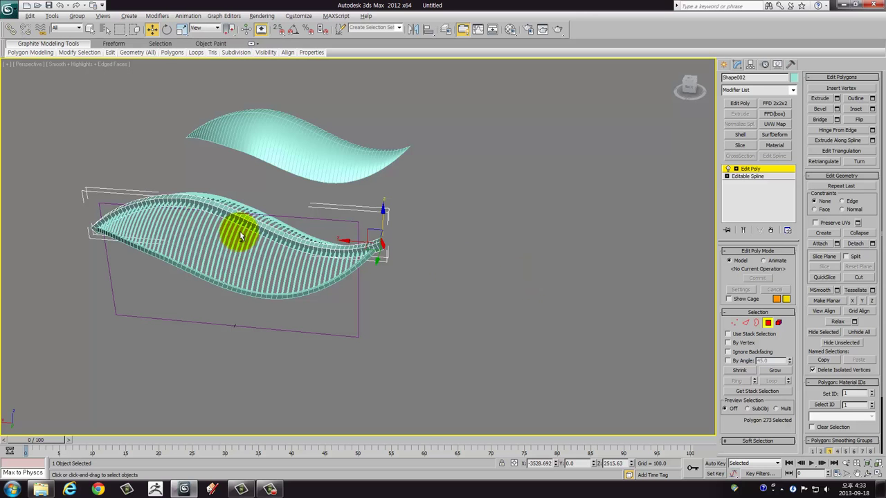
pyautogui.moveTo(240, 231)
pyautogui.keyDown('alt'); pyautogui.mouseDown(button='middle')
pyautogui.moveTo(316, 222)
pyautogui.moveTo(385, 341)
pyautogui.mouseUp(button='middle'); pyautogui.keyUp('alt')
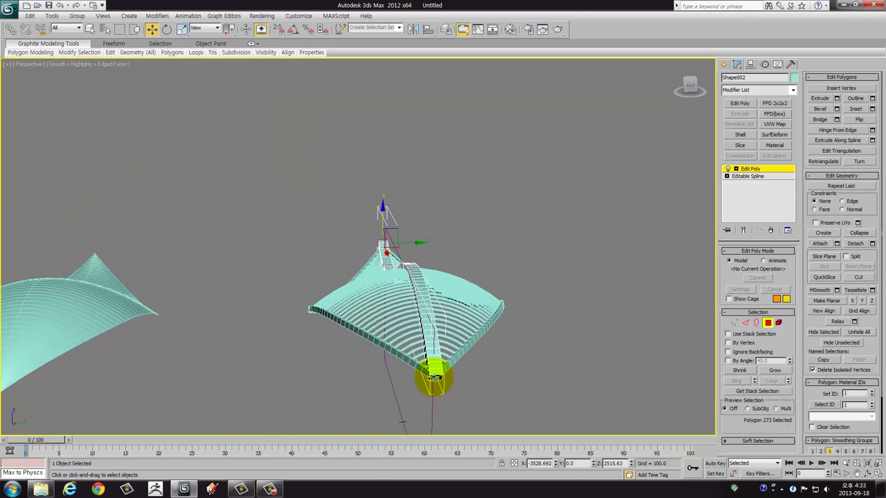
# Step: Reselect the end face and apply the 100-unit extrusion, checking the new box
pyautogui.press('z')
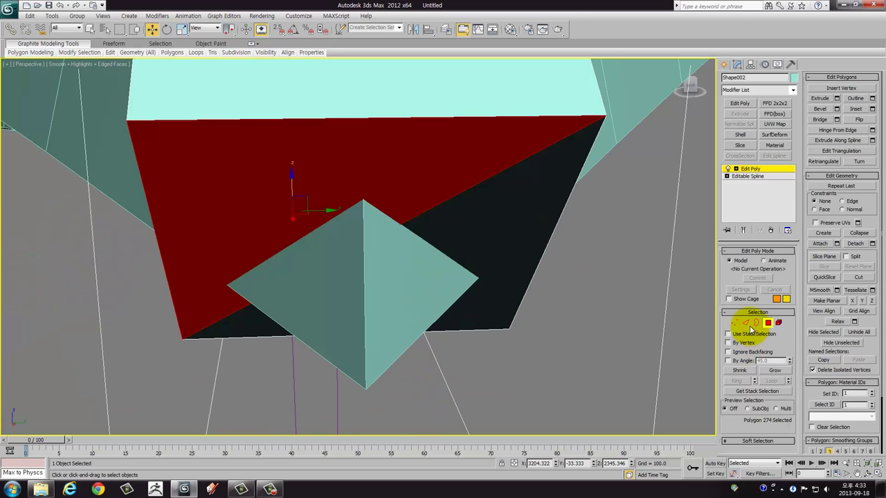
pyautogui.click(745, 324)
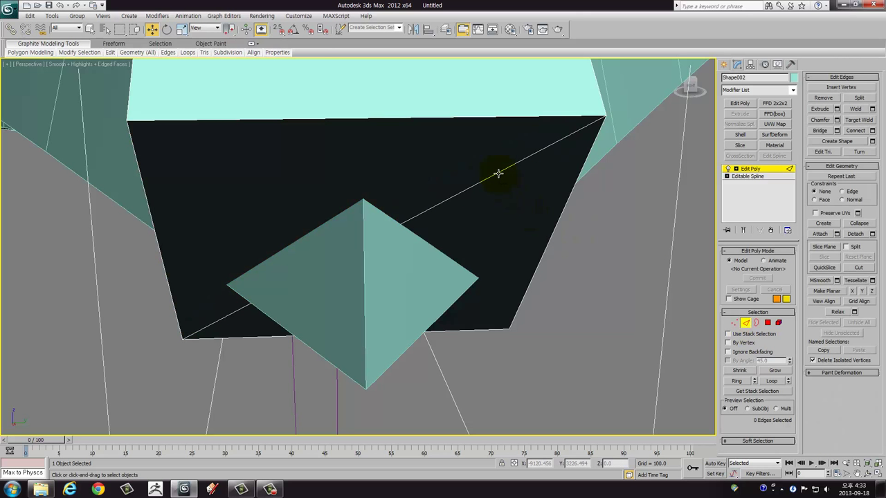
pyautogui.click(767, 322)
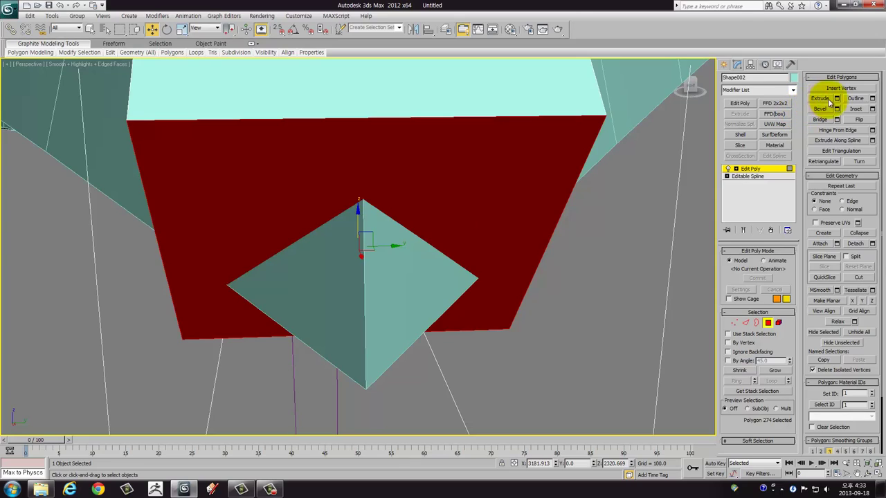
pyautogui.click(836, 98)
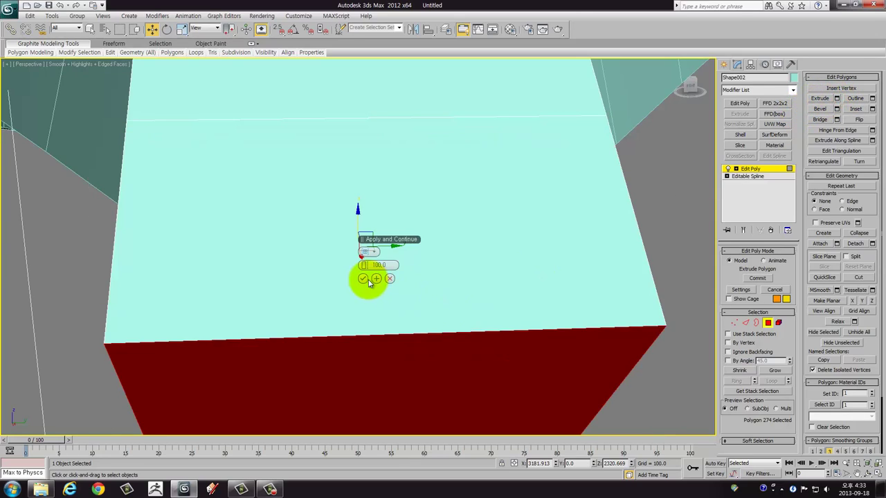
pyautogui.click(363, 279)
pyautogui.scroll(-2, 482, 305)
pyautogui.scroll(-5, 490, 296)
pyautogui.moveTo(491, 296)
pyautogui.keyDown('alt'); pyautogui.mouseDown(button='middle')
pyautogui.moveTo(435, 264)
pyautogui.moveTo(425, 276)
pyautogui.mouseUp(button='middle'); pyautogui.keyUp('alt')
# Step: Switch to edge editing and inspect the spine beam's box end and the ribbon
pyautogui.click(747, 323)
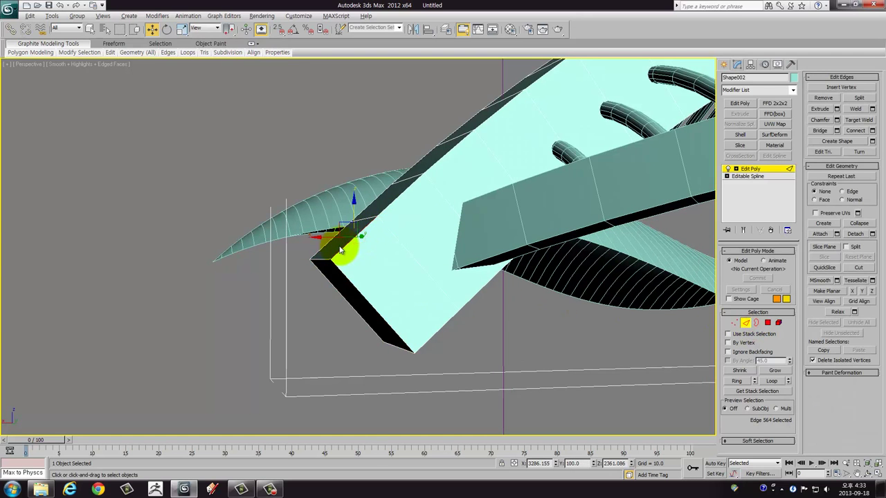
pyautogui.moveTo(340, 250)
pyautogui.keyDown('alt'); pyautogui.mouseDown(button='middle')
pyautogui.moveTo(395, 277)
pyautogui.moveTo(462, 275)
pyautogui.moveTo(407, 283)
pyautogui.mouseUp(button='middle'); pyautogui.keyUp('alt')
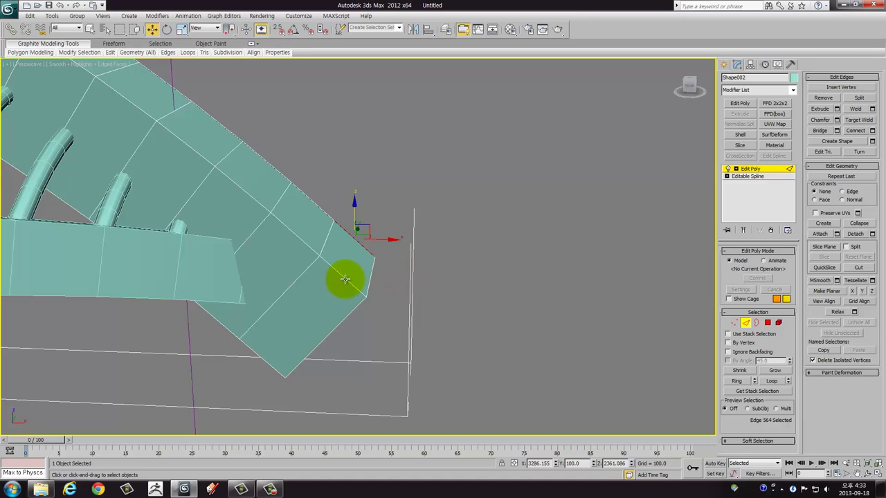
pyautogui.moveTo(349, 301)
pyautogui.keyDown('alt'); pyautogui.mouseDown(button='middle')
pyautogui.moveTo(375, 247)
pyautogui.moveTo(412, 241)
pyautogui.mouseUp(button='middle'); pyautogui.keyUp('alt')
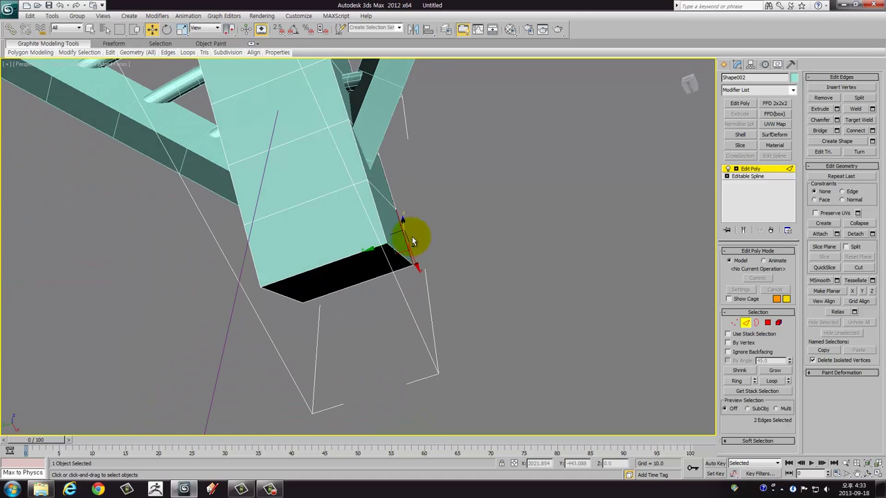
pyautogui.moveTo(376, 213)
pyautogui.keyDown('alt'); pyautogui.mouseDown(button='middle')
pyautogui.moveTo(356, 247)
pyautogui.moveTo(415, 286)
pyautogui.moveTo(409, 315)
pyautogui.mouseUp(button='middle'); pyautogui.keyUp('alt')
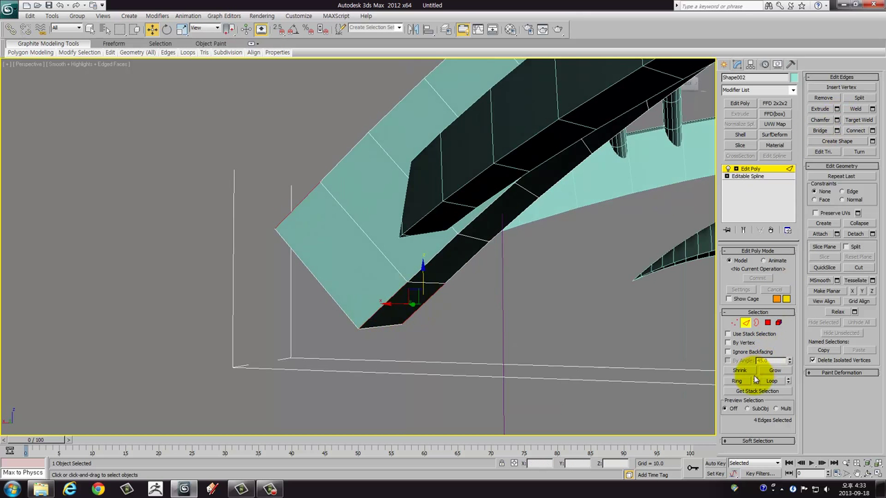
pyautogui.scroll(-3, 484, 208)
pyautogui.scroll(-5, 453, 251)
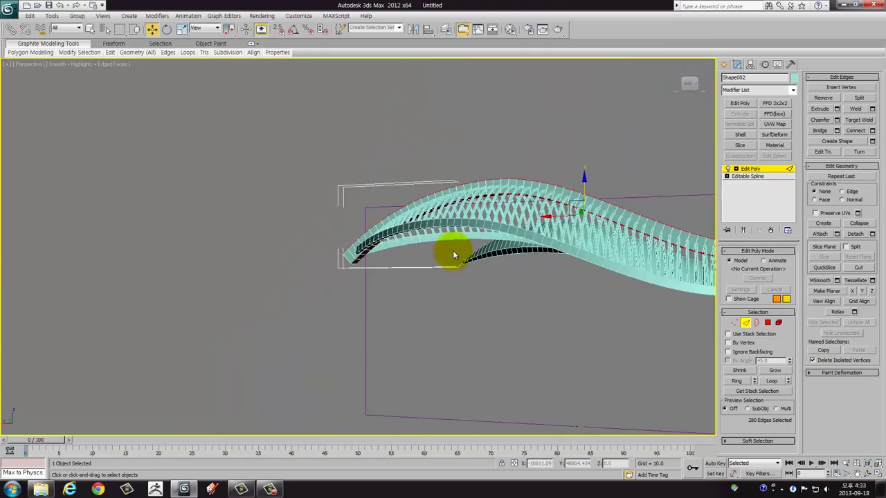
pyautogui.moveTo(452, 253)
pyautogui.keyDown('alt'); pyautogui.mouseDown(button='middle')
pyautogui.moveTo(518, 194)
pyautogui.moveTo(487, 196)
pyautogui.moveTo(551, 198)
pyautogui.moveTo(450, 198)
pyautogui.mouseUp(button='middle'); pyautogui.keyUp('alt')
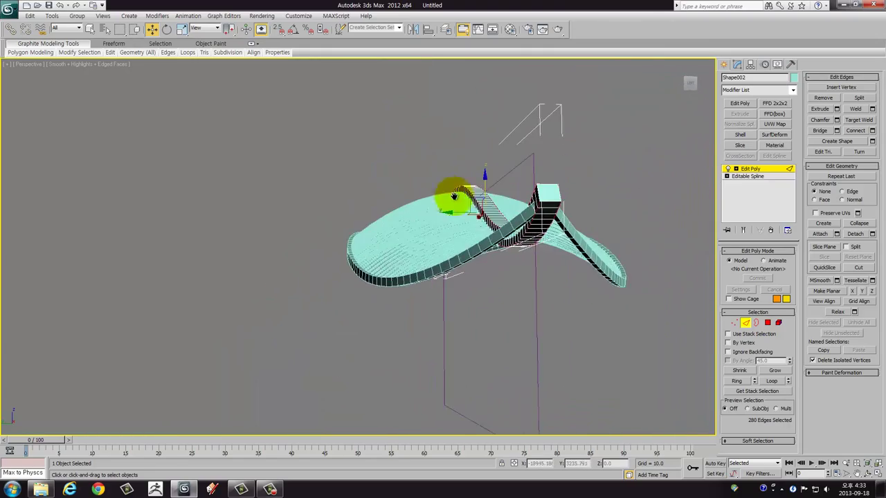
pyautogui.scroll(5, 450, 198)
pyautogui.moveTo(514, 208)
pyautogui.keyDown('alt'); pyautogui.mouseDown(button='middle')
pyautogui.moveTo(601, 196)
pyautogui.moveTo(424, 187)
pyautogui.moveTo(638, 188)
pyautogui.mouseUp(button='middle'); pyautogui.keyUp('alt')
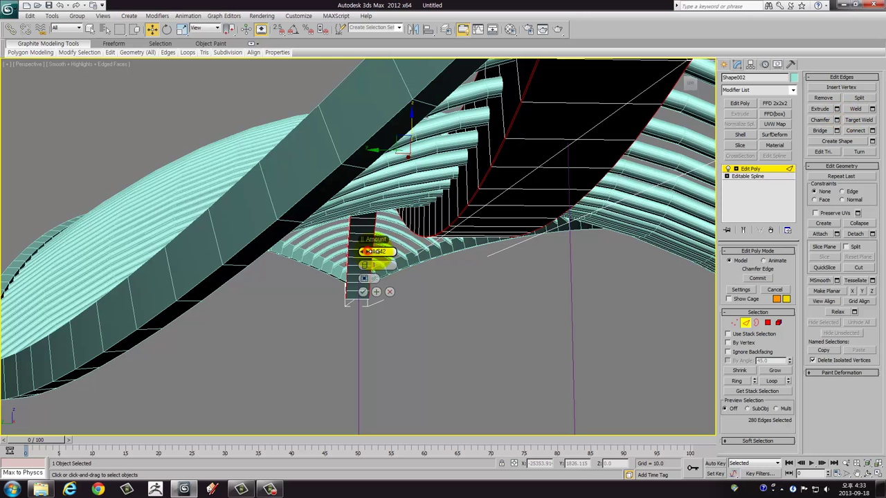
# Step: Widen the chamfer on the 280 selected spine edges to about 30 and check it
pyautogui.moveTo(375, 251); pyautogui.dragTo(512, 255)
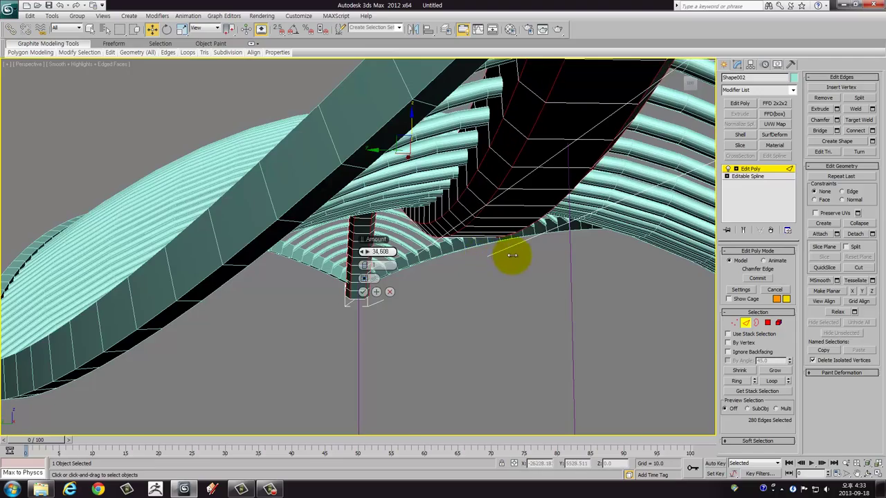
pyautogui.moveTo(253, 199)
pyautogui.keyDown('alt'); pyautogui.mouseDown(button='middle')
pyautogui.moveTo(257, 207)
pyautogui.moveTo(247, 179)
pyautogui.moveTo(268, 169)
pyautogui.moveTo(395, 177)
pyautogui.moveTo(379, 200)
pyautogui.moveTo(325, 200)
pyautogui.moveTo(318, 185)
pyautogui.mouseUp(button='middle'); pyautogui.keyUp('alt')
pyautogui.scroll(-3, 237, 198)
pyautogui.scroll(-2, 246, 201)
pyautogui.moveTo(315, 182)
pyautogui.keyDown('alt'); pyautogui.mouseDown(button='middle')
pyautogui.moveTo(322, 170)
pyautogui.moveTo(355, 174)
pyautogui.mouseUp(button='middle'); pyautogui.keyUp('alt')
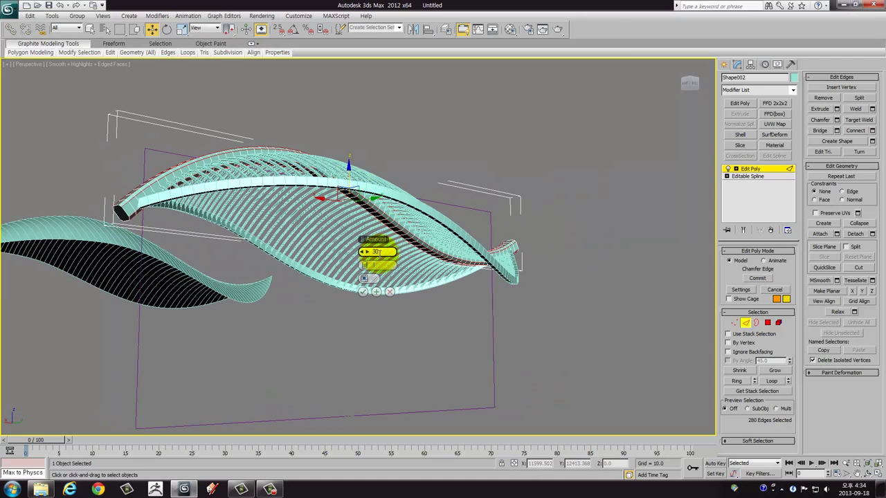
# Step: Apply the edge chamfer and zoom to the spine beam's end face in polygon mode
pyautogui.click(364, 291)
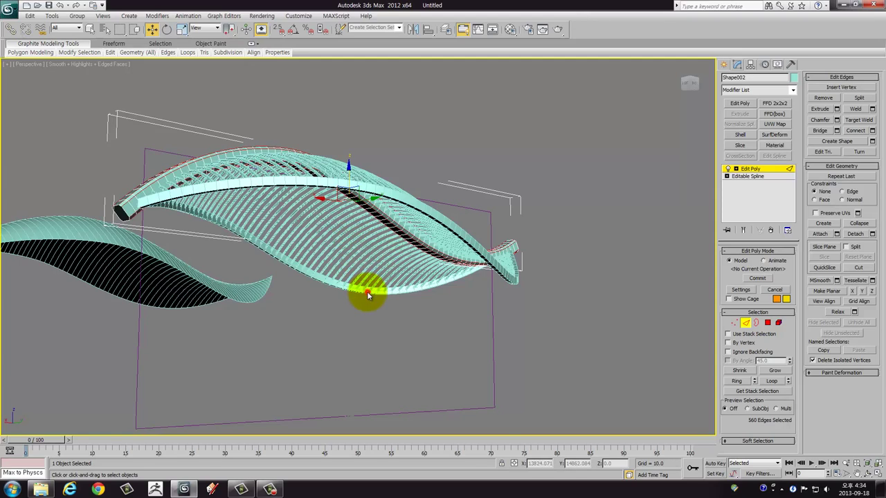
pyautogui.moveTo(356, 253)
pyautogui.keyDown('alt'); pyautogui.mouseDown(button='middle')
pyautogui.moveTo(439, 223)
pyautogui.moveTo(429, 256)
pyautogui.moveTo(450, 267)
pyautogui.mouseUp(button='middle'); pyautogui.keyUp('alt')
pyautogui.click(767, 322)
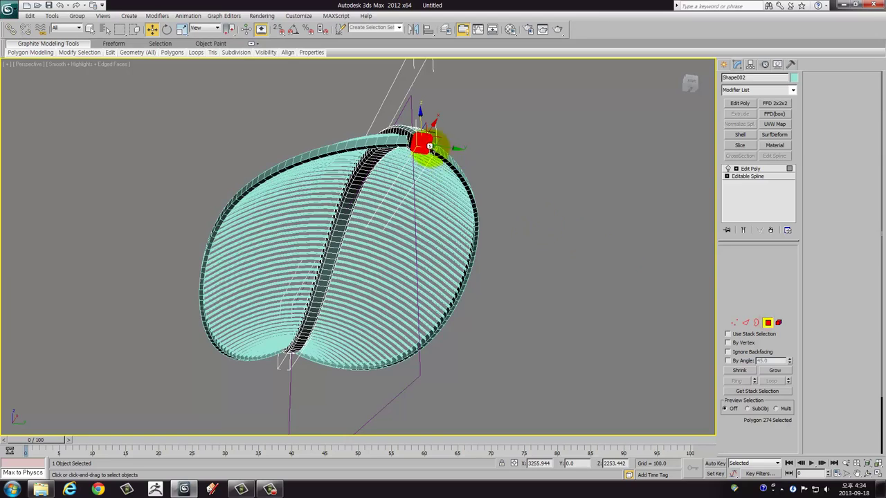
pyautogui.moveTo(424, 148)
pyautogui.keyDown('alt'); pyautogui.mouseDown(button='middle')
pyautogui.moveTo(424, 157)
pyautogui.moveTo(475, 179)
pyautogui.moveTo(542, 187)
pyautogui.moveTo(538, 206)
pyautogui.moveTo(509, 178)
pyautogui.moveTo(482, 173)
pyautogui.moveTo(343, 176)
pyautogui.moveTo(404, 173)
pyautogui.moveTo(431, 210)
pyautogui.moveTo(442, 201)
pyautogui.mouseUp(button='middle'); pyautogui.keyUp('alt')
pyautogui.moveTo(575, 154)
pyautogui.keyDown('alt'); pyautogui.mouseDown(button='middle')
pyautogui.moveTo(487, 159)
pyautogui.moveTo(444, 124)
pyautogui.moveTo(563, 145)
pyautogui.moveTo(524, 135)
pyautogui.moveTo(522, 147)
pyautogui.moveTo(411, 170)
pyautogui.moveTo(438, 174)
pyautogui.mouseUp(button='middle'); pyautogui.keyUp('alt')
pyautogui.press('z')
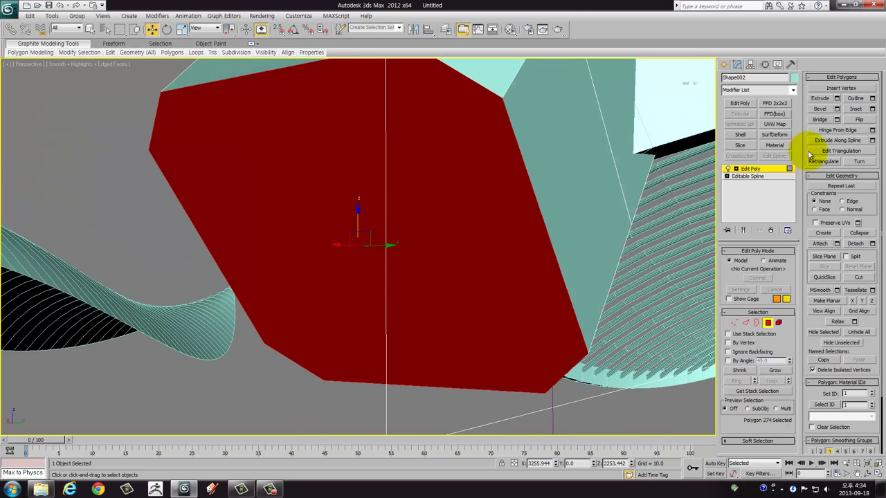
# Step: Bevel the end face into a tapered cap with height 71.925 and outline -44.097
pyautogui.click(837, 108)
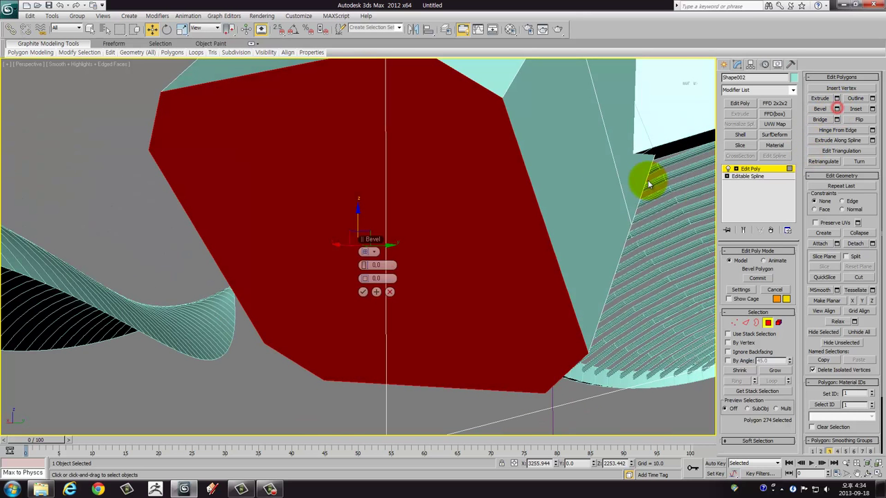
pyautogui.moveTo(368, 266); pyautogui.dragTo(577, 263)
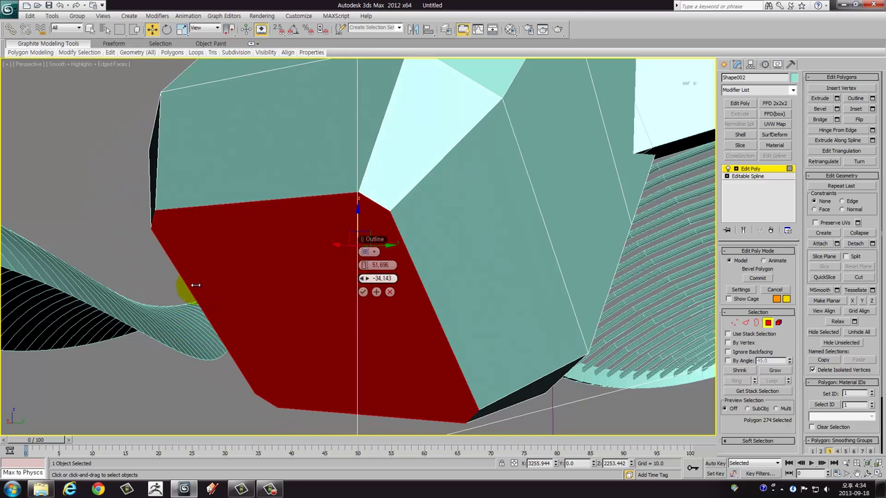
pyautogui.moveTo(360, 282); pyautogui.dragTo(172, 291)
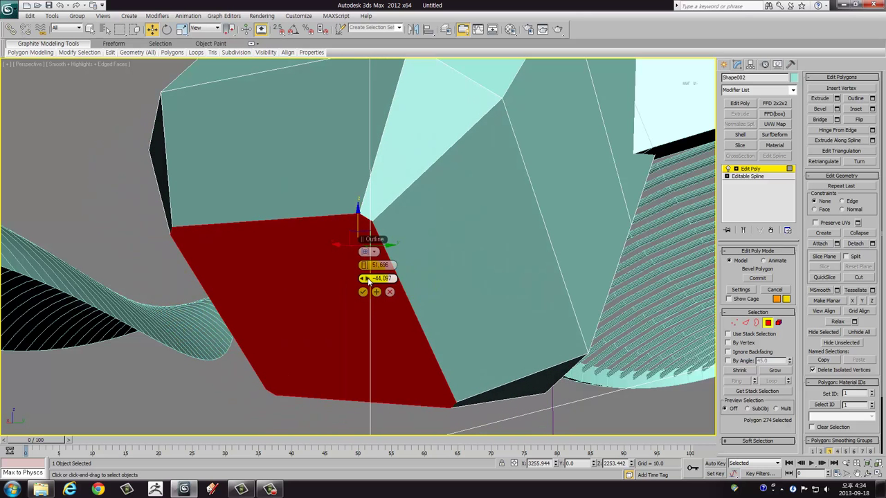
pyautogui.moveTo(388, 265); pyautogui.dragTo(442, 265)
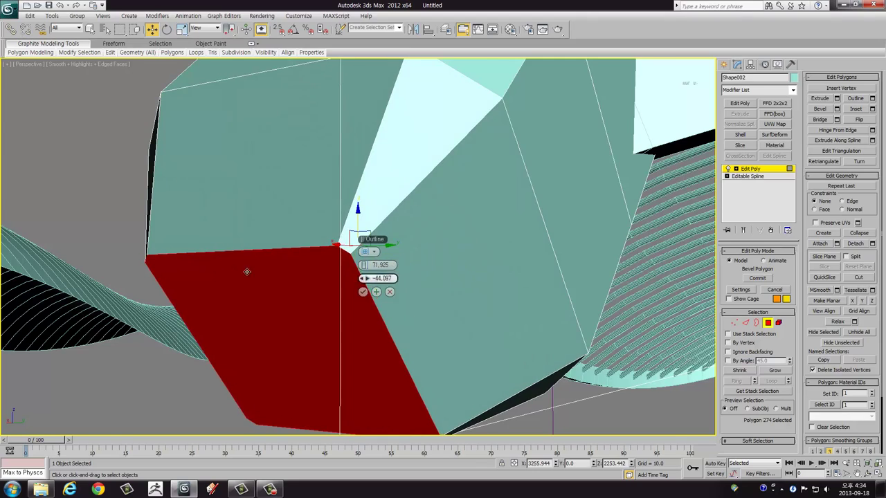
pyautogui.moveTo(233, 237)
pyautogui.keyDown('ctrl'); pyautogui.keyDown('alt'); pyautogui.mouseDown(button='middle')
pyautogui.moveTo(234, 217)
pyautogui.moveTo(275, 221)
pyautogui.moveTo(233, 233)
pyautogui.moveTo(225, 224)
pyautogui.mouseUp(button='middle'); pyautogui.keyUp('alt'); pyautogui.keyUp('ctrl')
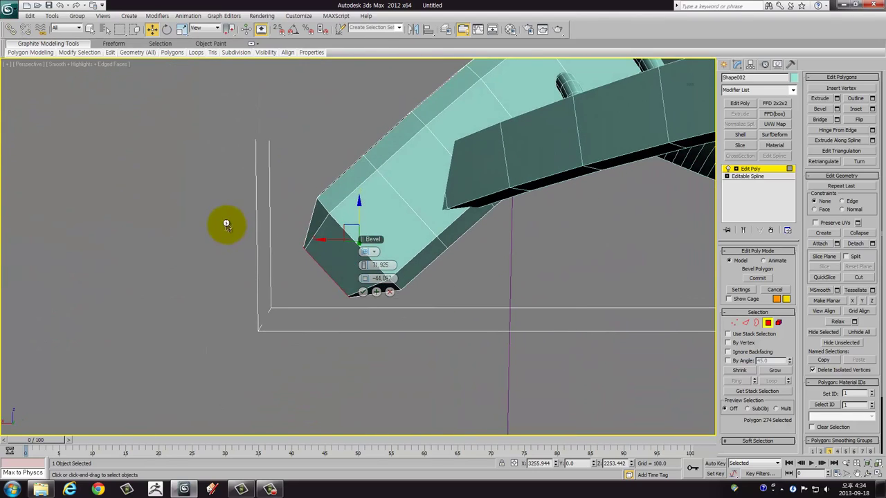
pyautogui.click(362, 291)
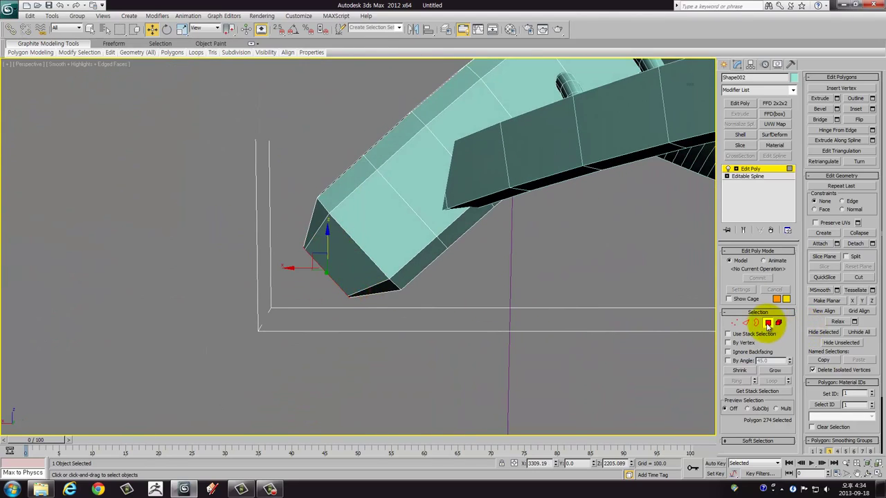
# Step: Select the spine beam's opposite end face
pyautogui.click(767, 323)
pyautogui.scroll(-3, 480, 251)
pyautogui.scroll(-5, 356, 248)
pyautogui.moveTo(426, 244)
pyautogui.keyDown('alt'); pyautogui.mouseDown(button='middle')
pyautogui.moveTo(518, 237)
pyautogui.moveTo(395, 272)
pyautogui.moveTo(560, 277)
pyautogui.moveTo(451, 257)
pyautogui.moveTo(478, 277)
pyautogui.mouseUp(button='middle'); pyautogui.keyUp('alt')
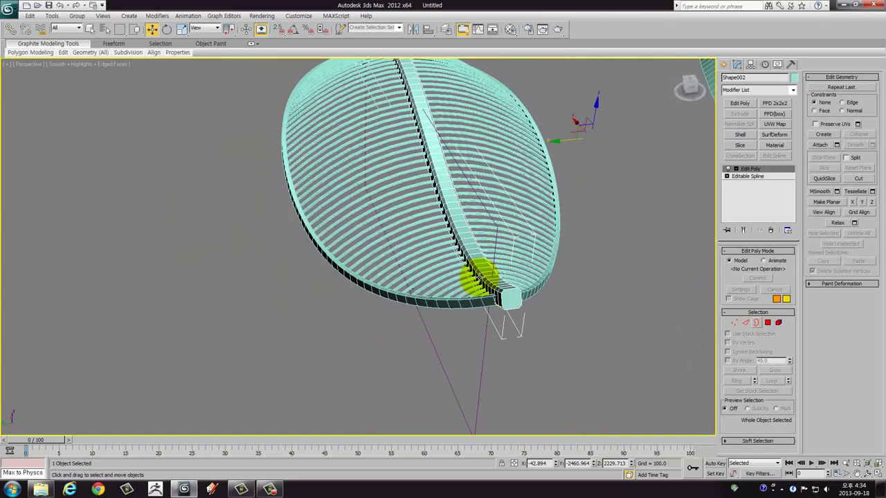
pyautogui.click(767, 322)
pyautogui.click(509, 298)
pyautogui.press('z')
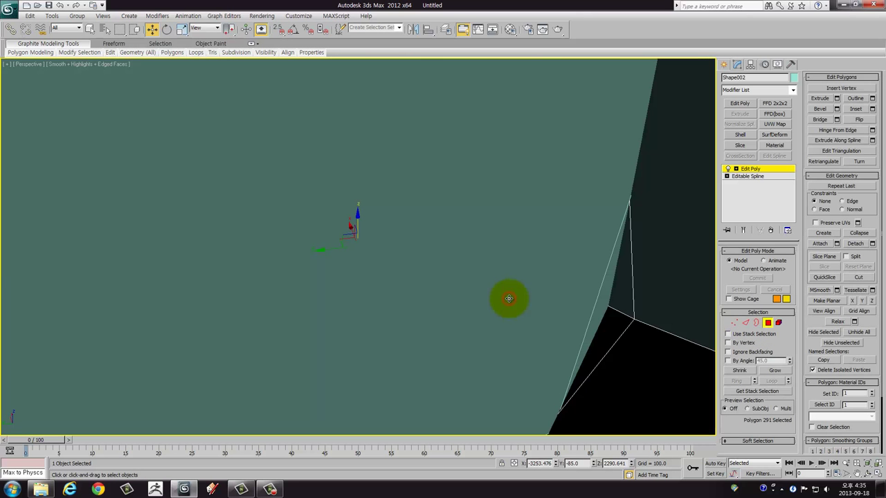
pyautogui.scroll(-5, 513, 294)
pyautogui.scroll(-3, 508, 286)
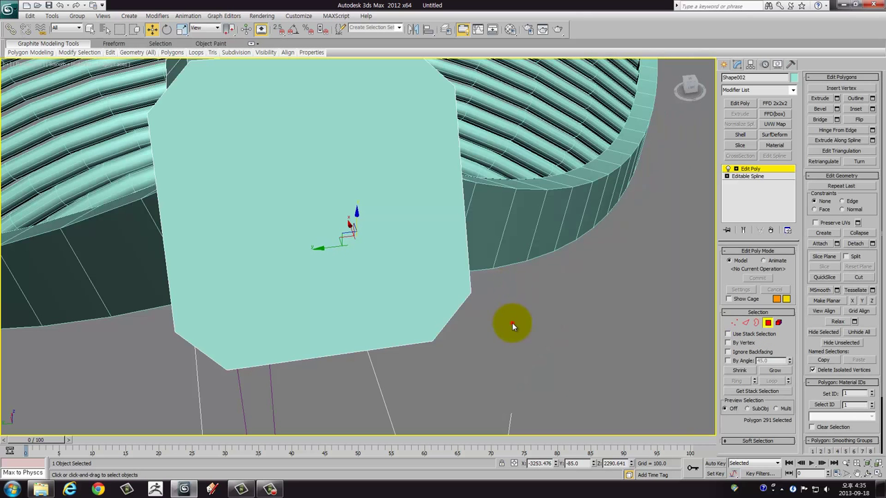
pyautogui.click(429, 280)
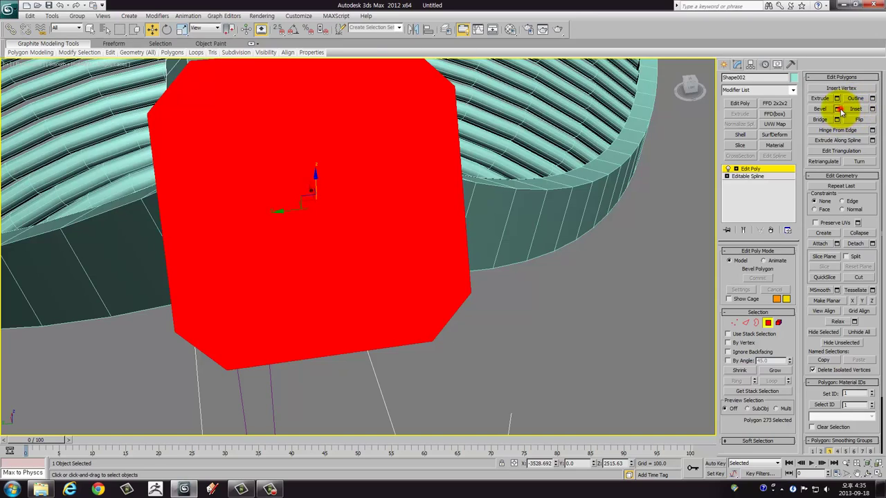
# Step: Apply the same 71.925 / -44.097 bevel to the other end and exit polygon mode
pyautogui.click(837, 108)
pyautogui.click(363, 291)
pyautogui.moveTo(360, 292)
pyautogui.keyDown('alt'); pyautogui.mouseDown(button='middle')
pyautogui.moveTo(498, 273)
pyautogui.moveTo(442, 262)
pyautogui.moveTo(458, 277)
pyautogui.moveTo(504, 232)
pyautogui.moveTo(424, 230)
pyautogui.moveTo(463, 227)
pyautogui.moveTo(467, 251)
pyautogui.moveTo(560, 239)
pyautogui.moveTo(576, 215)
pyautogui.moveTo(480, 263)
pyautogui.moveTo(420, 262)
pyautogui.moveTo(408, 245)
pyautogui.mouseUp(button='middle'); pyautogui.keyUp('alt')
pyautogui.scroll(-5, 498, 273)
pyautogui.click(767, 322)
pyautogui.scroll(-3, 508, 234)
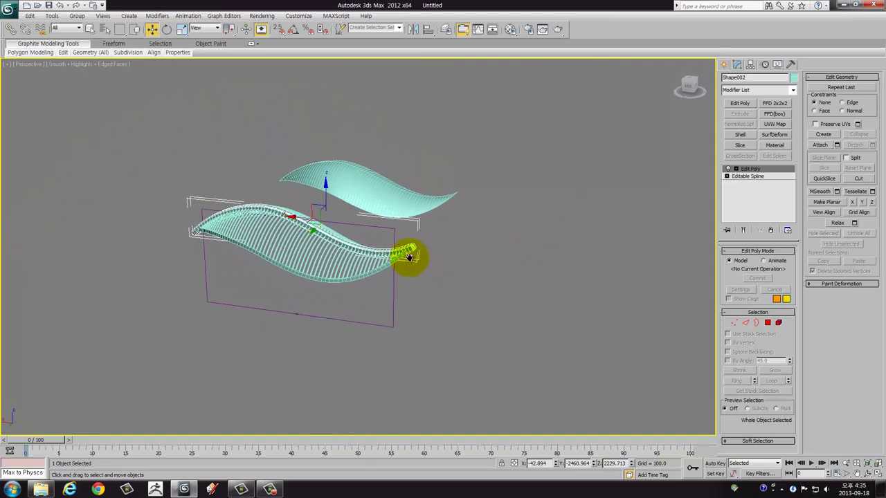
# Step: Maximize the Front viewport to fill the screen
pyautogui.scroll(2, 406, 249)
pyautogui.scroll(2, 409, 252)
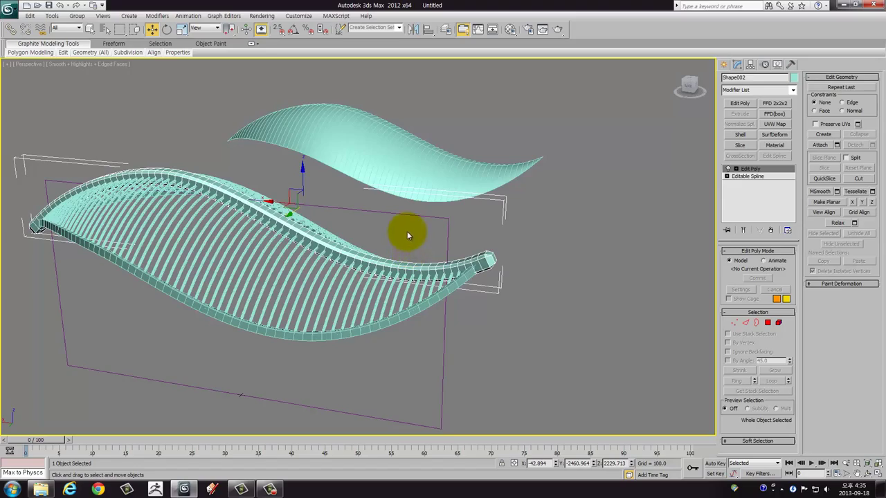
pyautogui.moveTo(405, 220)
pyautogui.keyDown('alt'); pyautogui.mouseDown(button='middle')
pyautogui.moveTo(366, 208)
pyautogui.moveTo(350, 216)
pyautogui.moveTo(342, 196)
pyautogui.moveTo(392, 189)
pyautogui.moveTo(417, 203)
pyautogui.moveTo(465, 209)
pyautogui.moveTo(587, 192)
pyautogui.mouseUp(button='middle'); pyautogui.keyUp('alt')
pyautogui.hotkey('alt', 'w')
pyautogui.click(556, 178)
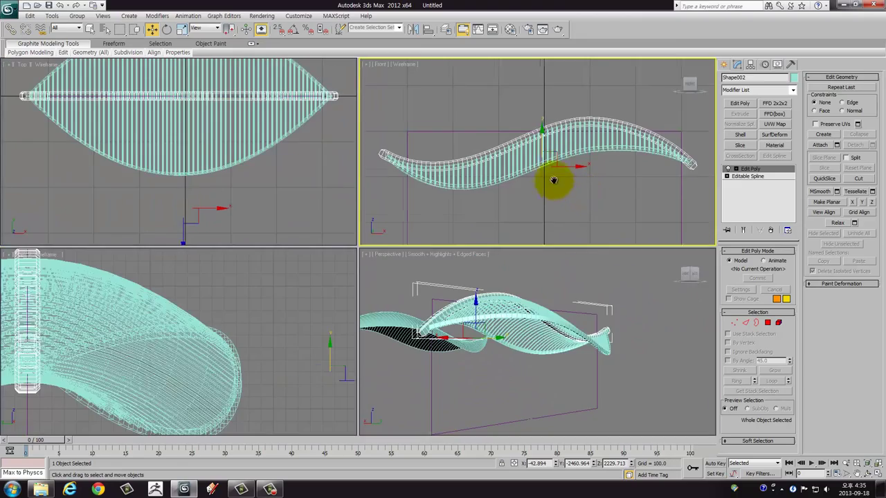
pyautogui.hotkey('alt', 'w')
pyautogui.scroll(-5, 549, 186)
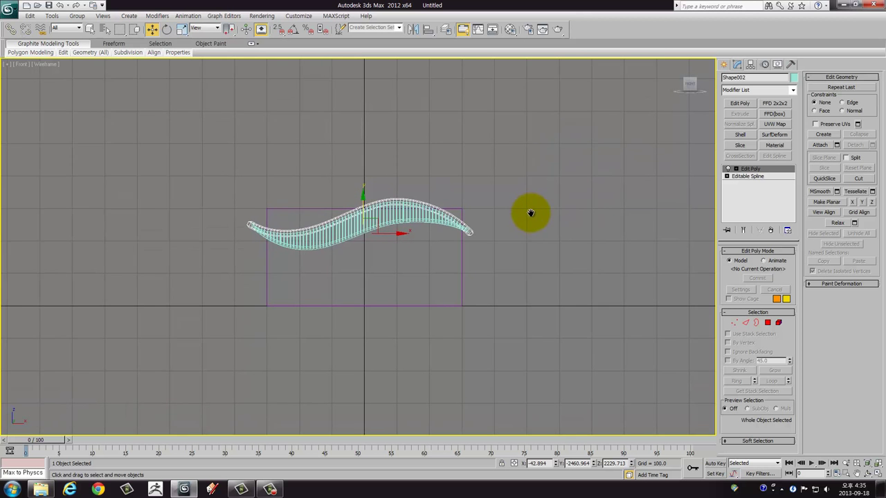
pyautogui.scroll(2, 525, 213)
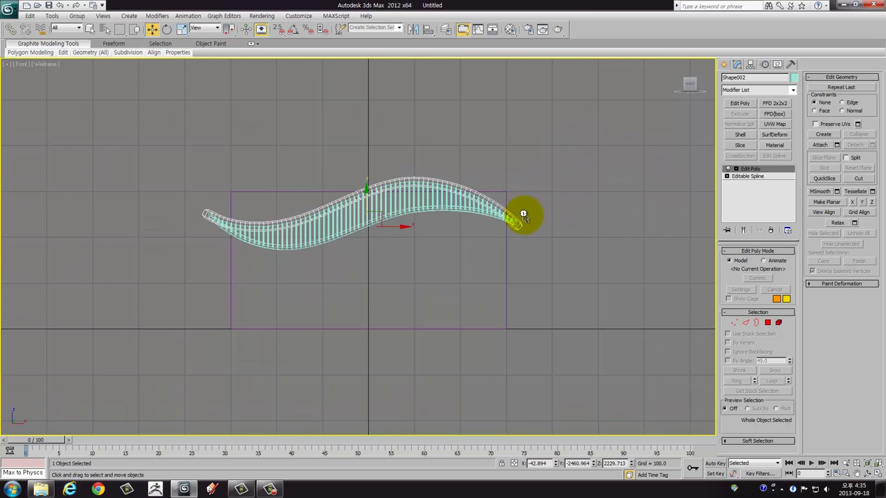
# Step: Start a new Line spline in the Front view
pyautogui.click(727, 67)
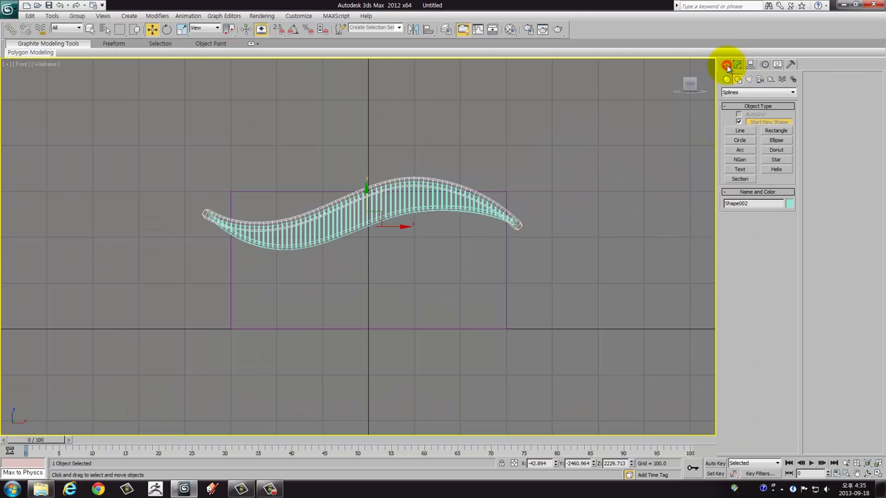
pyautogui.click(739, 132)
pyautogui.moveTo(373, 262); pyautogui.dragTo(369, 300, button='middle')
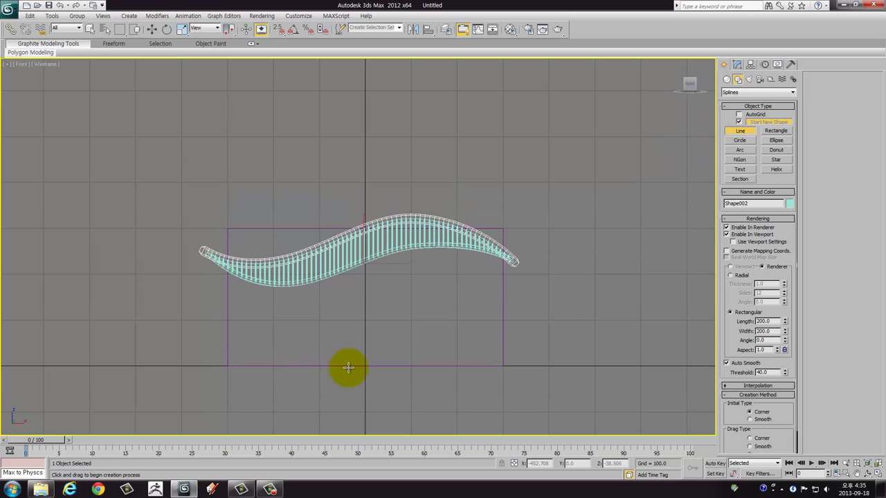
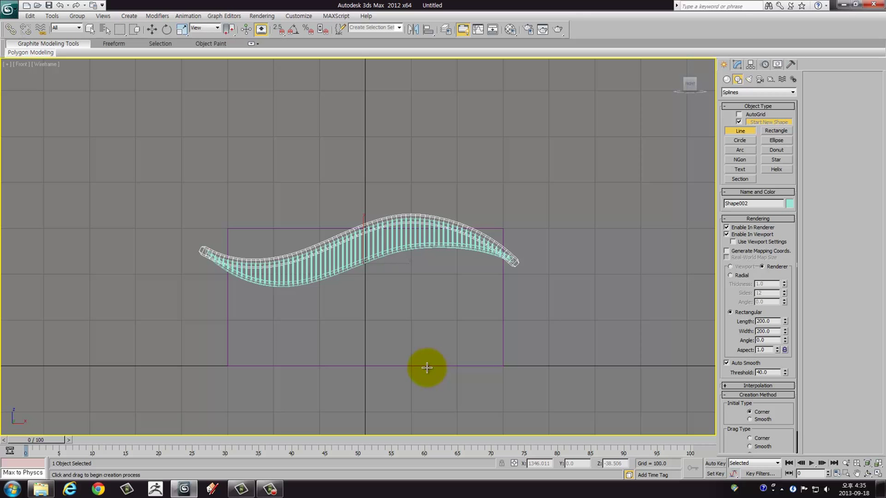
# Step: Draw two straight diagonal lines in the Front view crossing the surface, one leaning each way
pyautogui.click(426, 367)
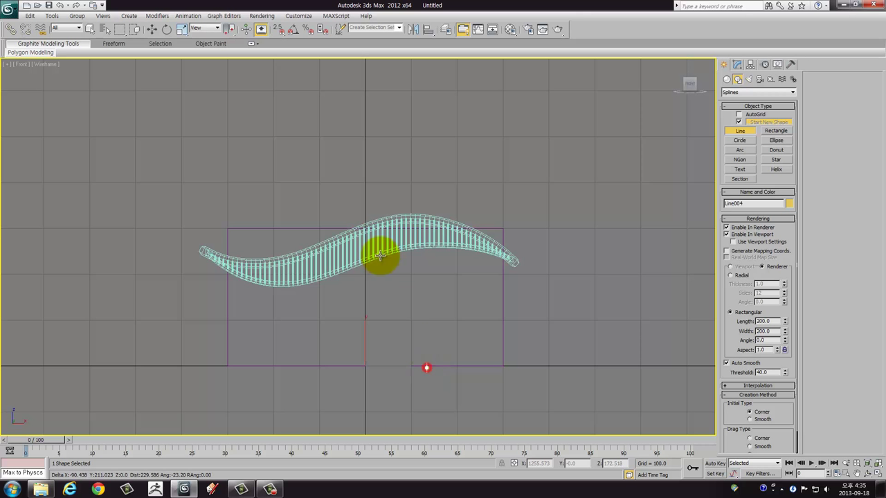
pyautogui.rightClick(310, 99)
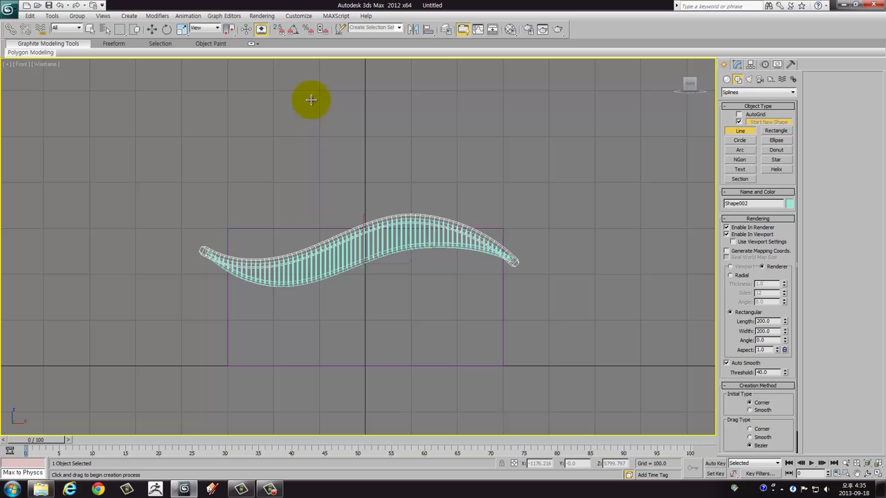
pyautogui.click(441, 388)
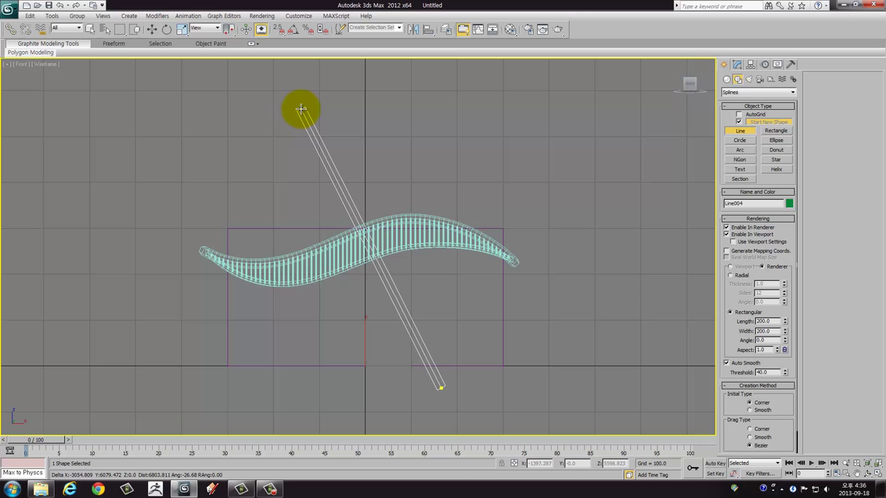
pyautogui.click(300, 109)
pyautogui.rightClick(257, 290)
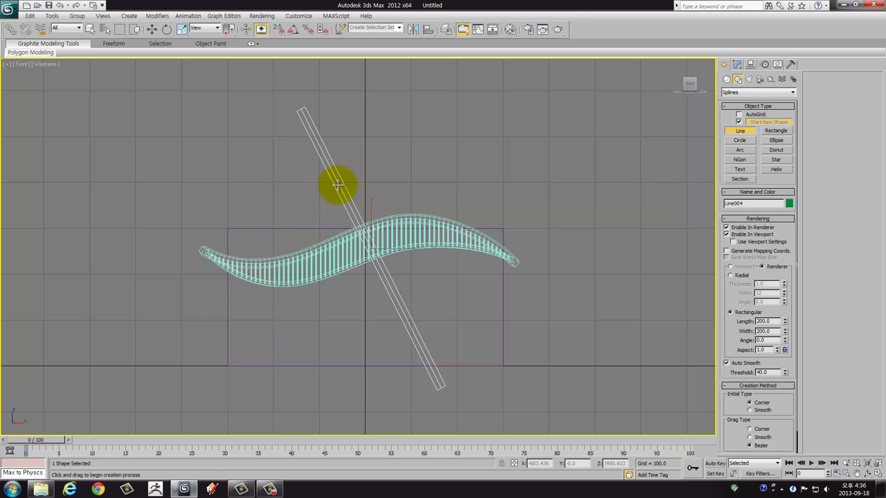
pyautogui.click(338, 185)
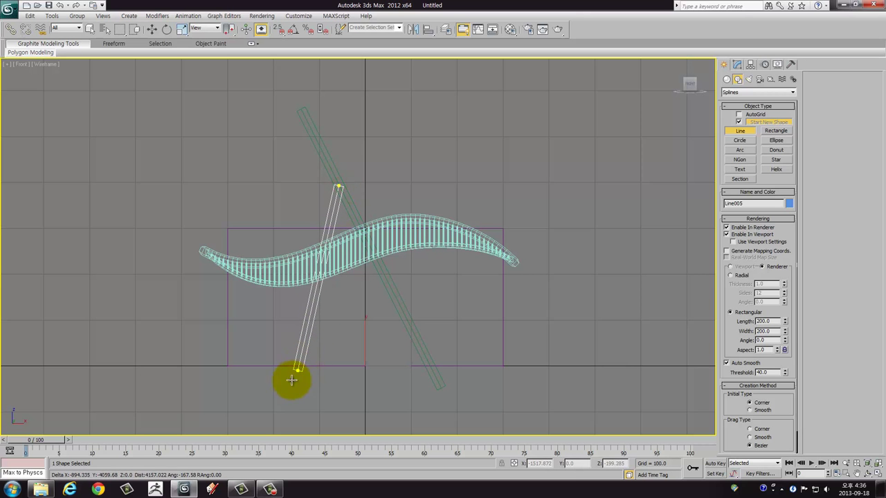
pyautogui.click(283, 393)
# Step: Maximize the Perspective view and select the green post, Line004
pyautogui.press('w')
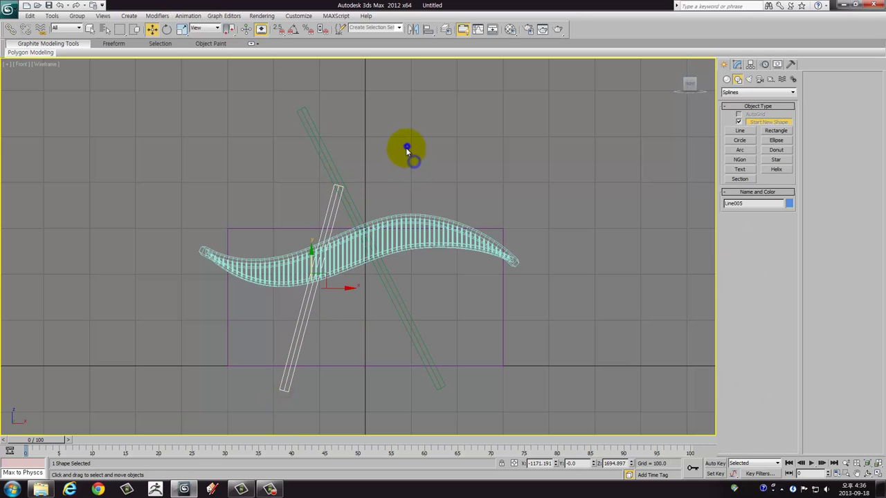
pyautogui.hotkey('alt', 'w')
pyautogui.click(531, 339)
pyautogui.hotkey('alt', 'w')
pyautogui.moveTo(530, 298)
pyautogui.keyDown('alt'); pyautogui.mouseDown(button='middle')
pyautogui.moveTo(504, 322)
pyautogui.moveTo(391, 303)
pyautogui.moveTo(340, 307)
pyautogui.moveTo(445, 227)
pyautogui.moveTo(510, 236)
pyautogui.moveTo(429, 244)
pyautogui.moveTo(389, 229)
pyautogui.moveTo(334, 229)
pyautogui.moveTo(406, 228)
pyautogui.moveTo(421, 192)
pyautogui.mouseUp(button='middle'); pyautogui.keyUp('alt')
pyautogui.scroll(-2, 408, 225)
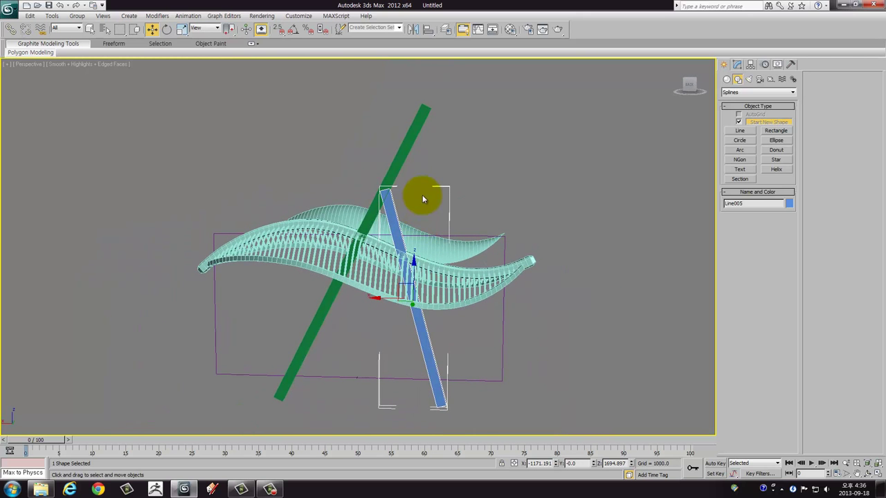
pyautogui.click(404, 152)
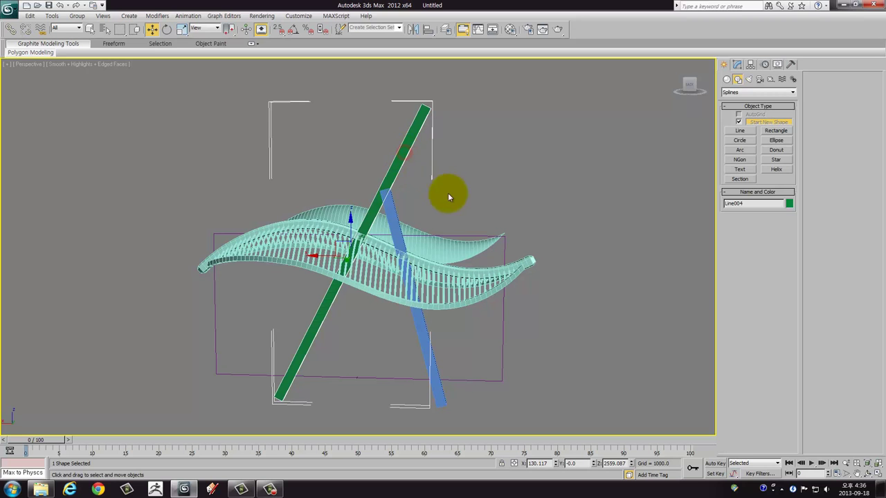
pyautogui.moveTo(431, 202)
pyautogui.keyDown('alt'); pyautogui.mouseDown(button='middle')
pyautogui.moveTo(518, 199)
pyautogui.moveTo(484, 217)
pyautogui.moveTo(512, 207)
pyautogui.mouseUp(button='middle'); pyautogui.keyUp('alt')
# Step: Set Line004's rendering to Radial with thickness 200 and 24 sides
pyautogui.click(735, 64)
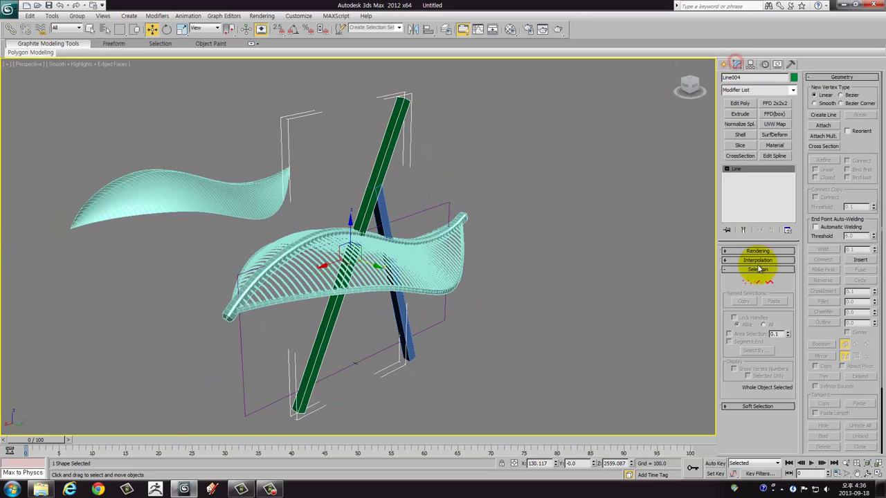
pyautogui.click(762, 252)
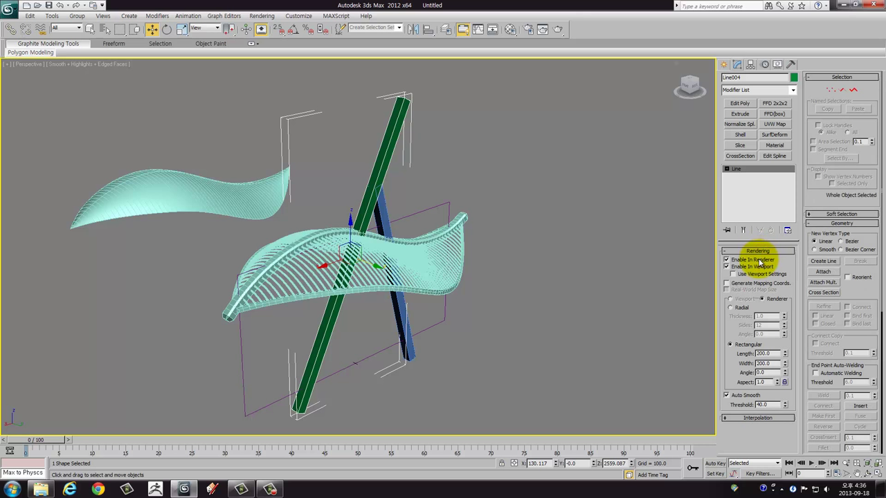
pyautogui.click(738, 307)
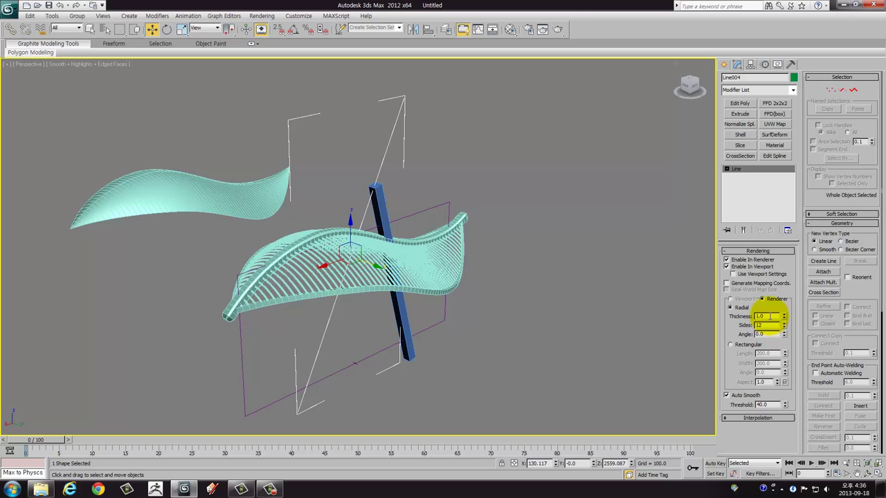
pyautogui.moveTo(767, 316); pyautogui.dragTo(728, 319)
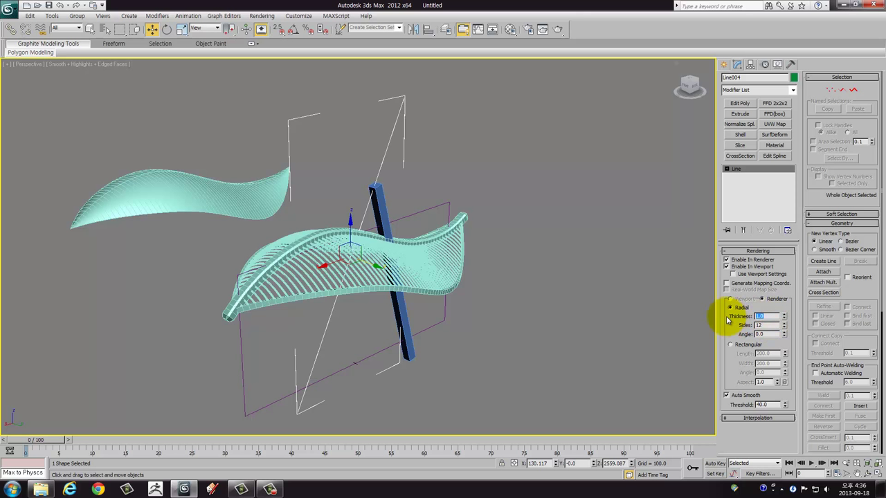
pyautogui.write('200')
pyautogui.press('Return')
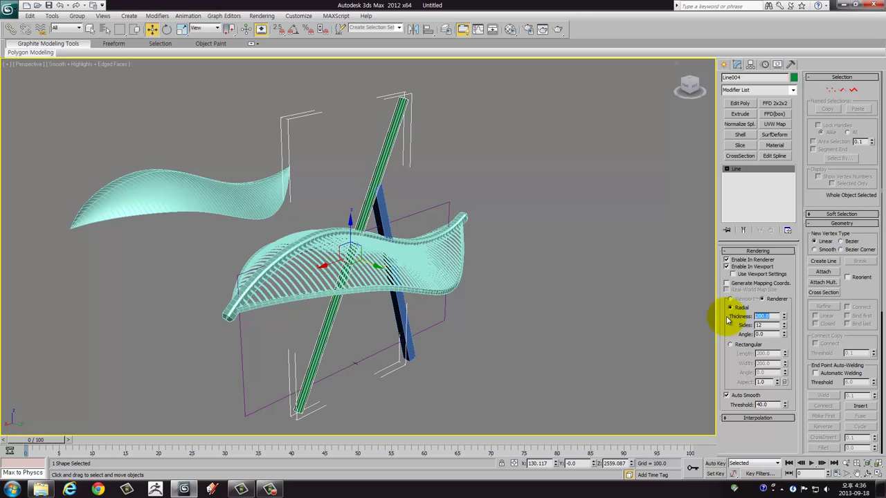
pyautogui.moveTo(761, 325); pyautogui.dragTo(710, 330)
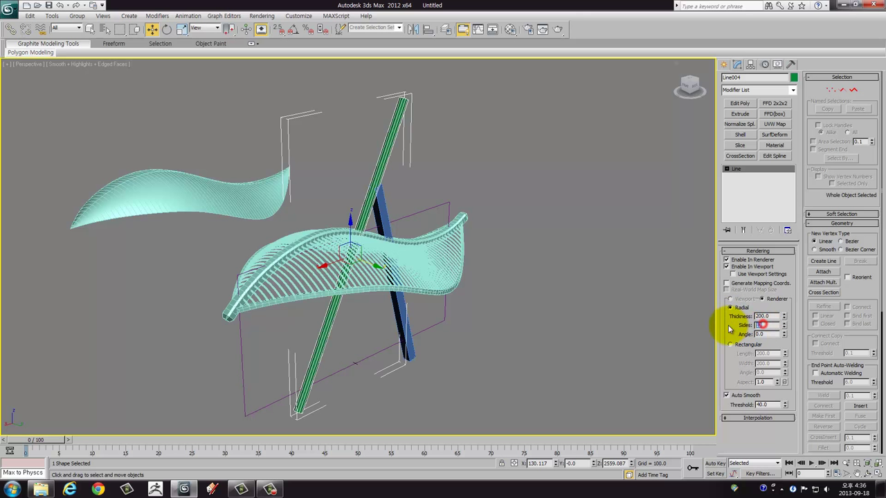
pyautogui.write('24')
pyautogui.press('Return')
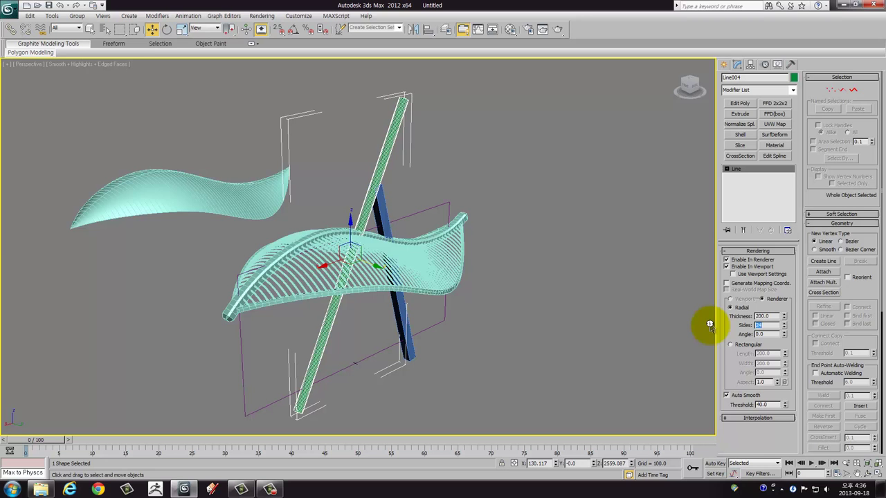
pyautogui.moveTo(530, 296)
pyautogui.keyDown('alt'); pyautogui.mouseDown(button='middle')
pyautogui.moveTo(515, 285)
pyautogui.moveTo(499, 307)
pyautogui.mouseUp(button='middle'); pyautogui.keyUp('alt')
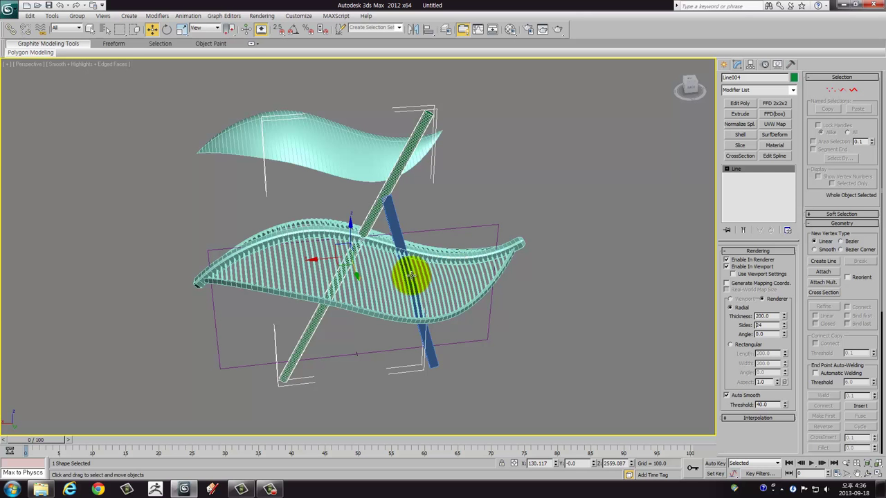
pyautogui.moveTo(411, 270)
pyautogui.keyDown('alt'); pyautogui.mouseDown(button='middle')
pyautogui.moveTo(435, 242)
pyautogui.moveTo(401, 247)
pyautogui.moveTo(468, 243)
pyautogui.mouseUp(button='middle'); pyautogui.keyUp('alt')
# Step: Add an Edit Poly modifier to the green post
pyautogui.click(752, 90)
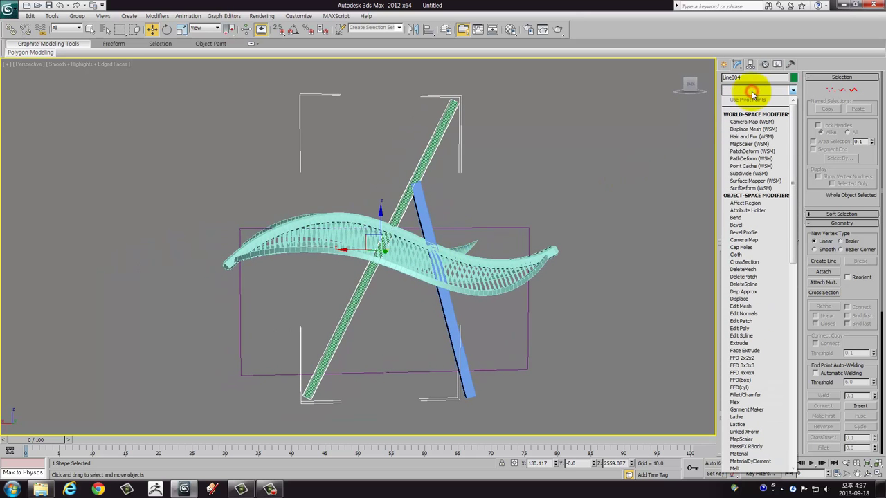
pyautogui.scroll(-9, 761, 124)
pyautogui.click(742, 121)
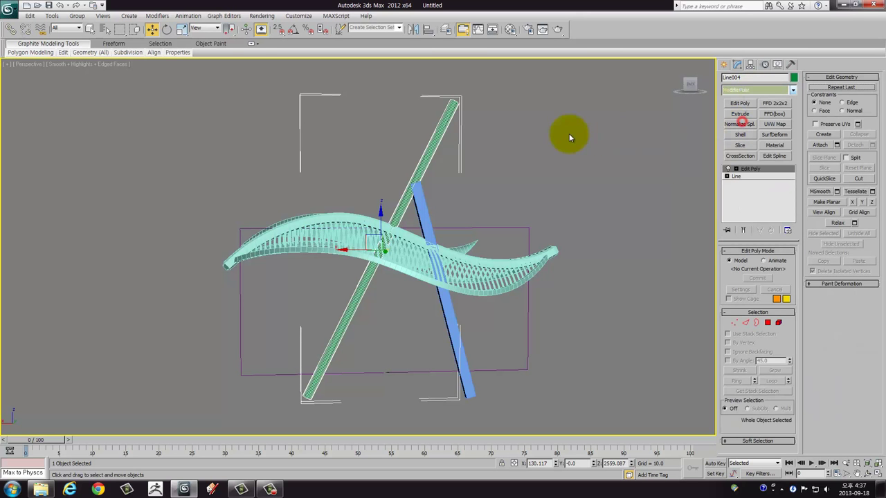
# Step: Scale the tube's top vertices down to about 60%, then select all the post's polygons
pyautogui.press('1')
pyautogui.moveTo(411, 79); pyautogui.dragTo(458, 116)
pyautogui.keyDown('alt'); pyautogui.moveTo(439, 108); pyautogui.dragTo(438, 134, button='middle'); pyautogui.keyUp('alt')
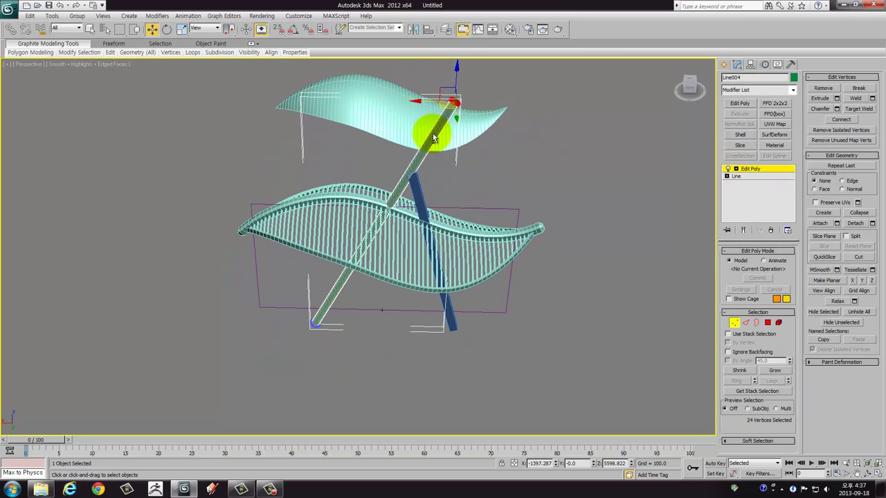
pyautogui.press('r')
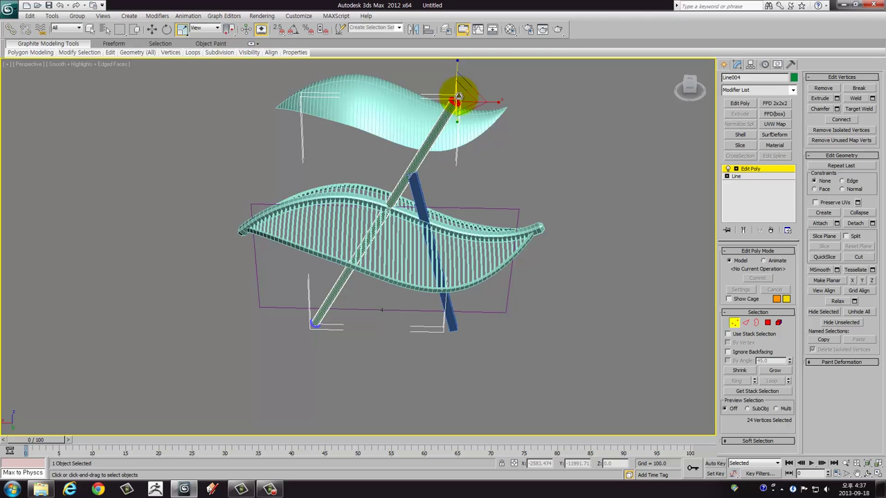
pyautogui.keyDown('alt'); pyautogui.moveTo(458, 95); pyautogui.dragTo(459, 103, button='middle'); pyautogui.keyUp('alt')
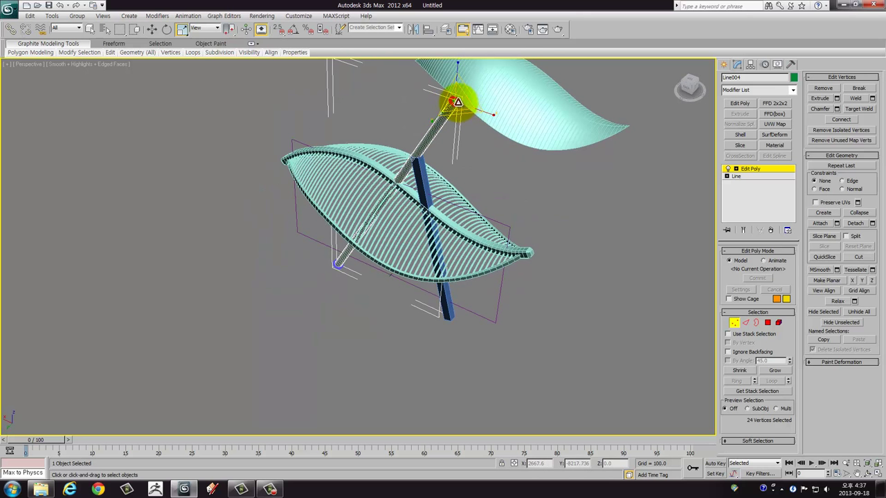
pyautogui.moveTo(457, 102); pyautogui.dragTo(460, 135)
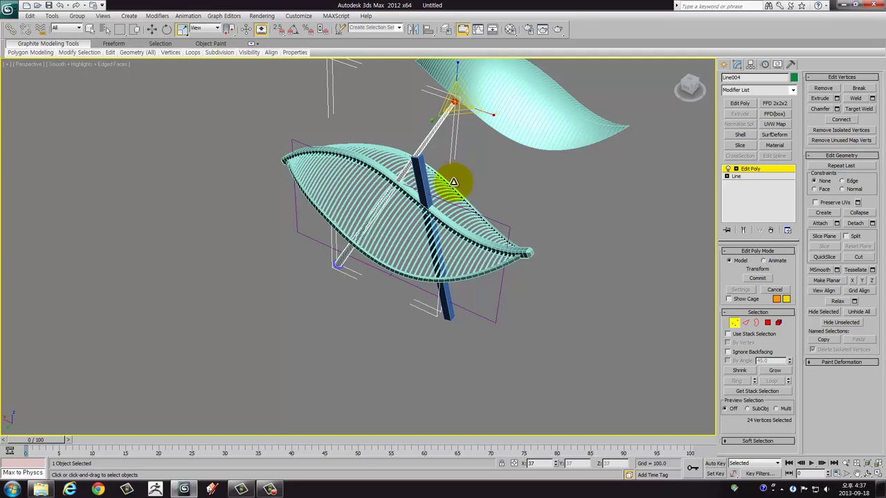
pyautogui.moveTo(450, 183)
pyautogui.keyDown('alt'); pyautogui.mouseDown(button='middle')
pyautogui.moveTo(474, 139)
pyautogui.moveTo(498, 128)
pyautogui.moveTo(509, 131)
pyautogui.moveTo(500, 174)
pyautogui.mouseUp(button='middle'); pyautogui.keyUp('alt')
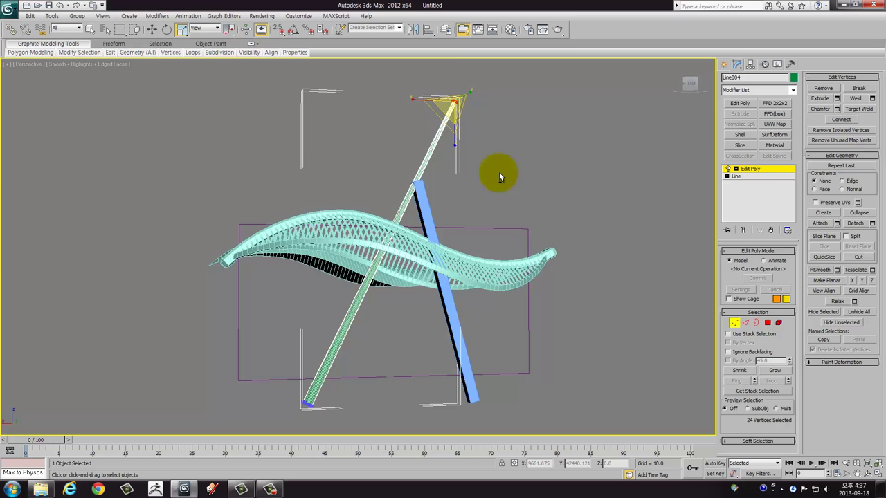
pyautogui.click(768, 322)
pyautogui.moveTo(431, 335); pyautogui.dragTo(210, 296)
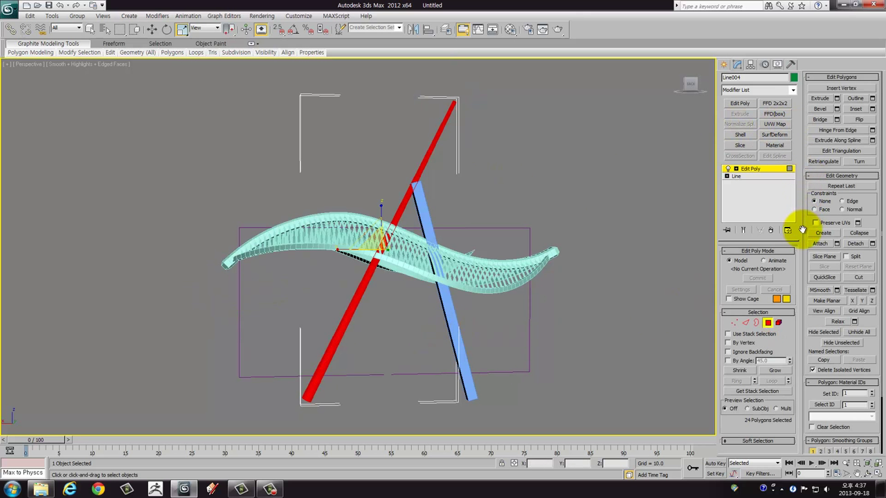
# Step: Rotate the post's slice plane flat with angle snap, lower it to Z 0, and enable Split
pyautogui.click(824, 256)
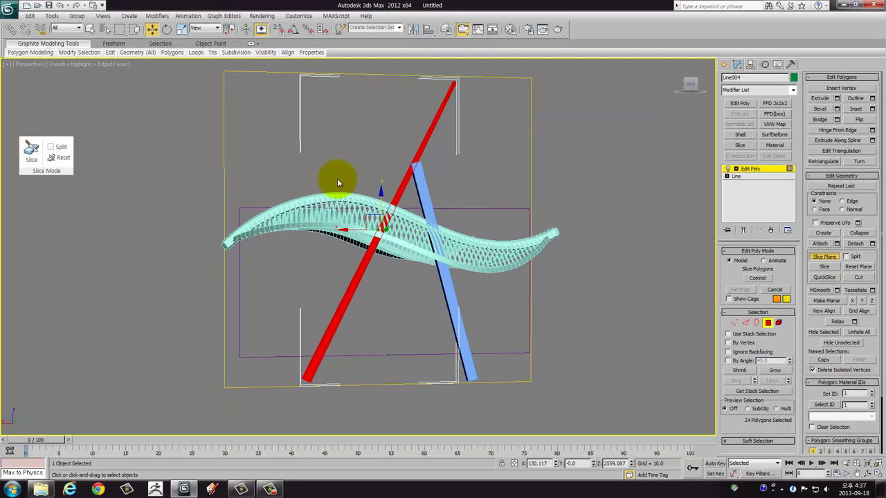
pyautogui.keyDown('alt'); pyautogui.moveTo(335, 211); pyautogui.dragTo(339, 217, button='middle'); pyautogui.keyUp('alt')
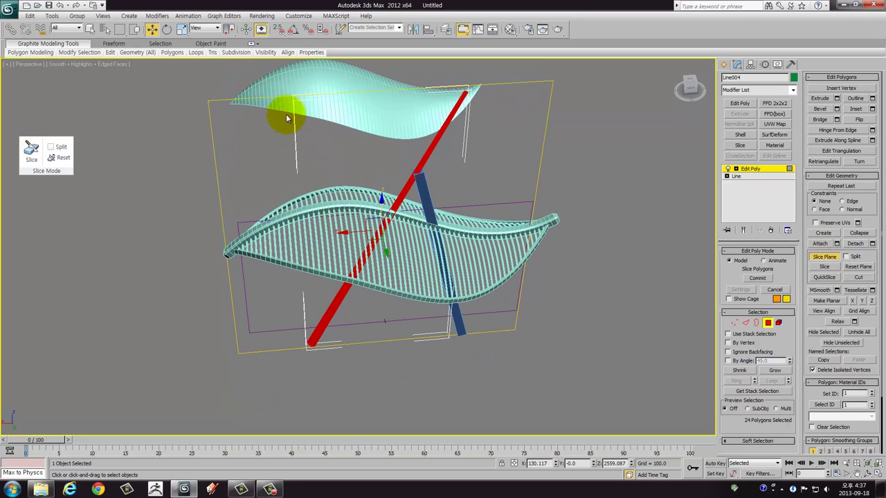
pyautogui.click(293, 31)
pyautogui.click(166, 29)
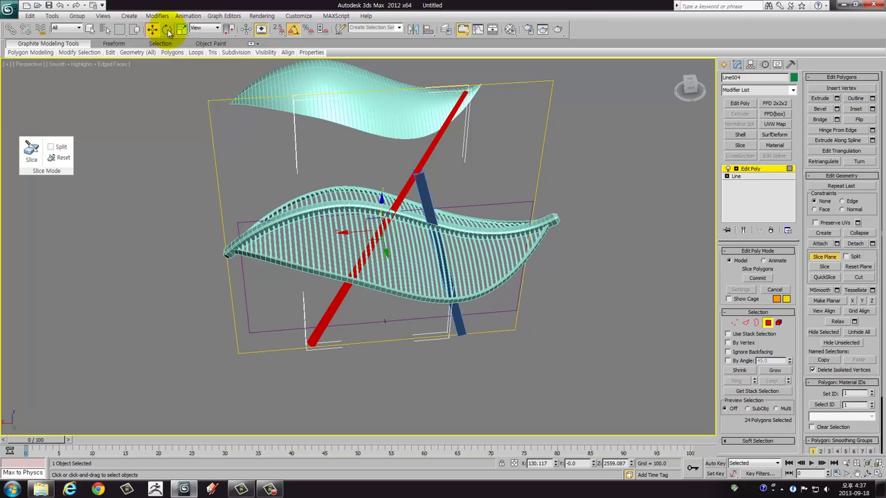
pyautogui.moveTo(386, 234); pyautogui.dragTo(388, 193)
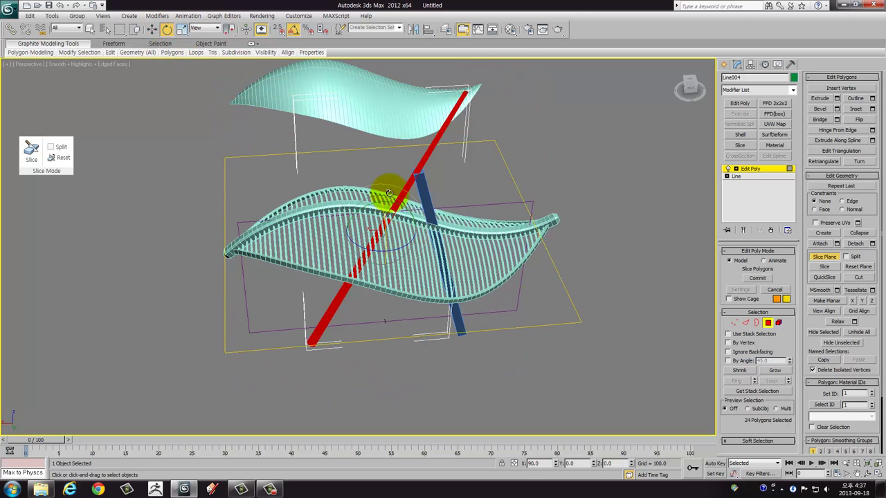
pyautogui.keyDown('alt'); pyautogui.moveTo(386, 211); pyautogui.dragTo(418, 199, button='middle'); pyautogui.keyUp('alt')
pyautogui.press('w')
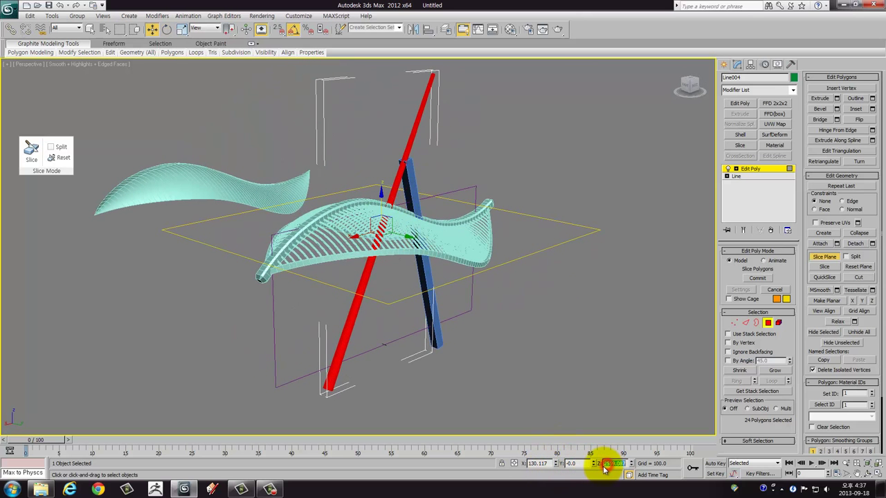
pyautogui.press('Return')
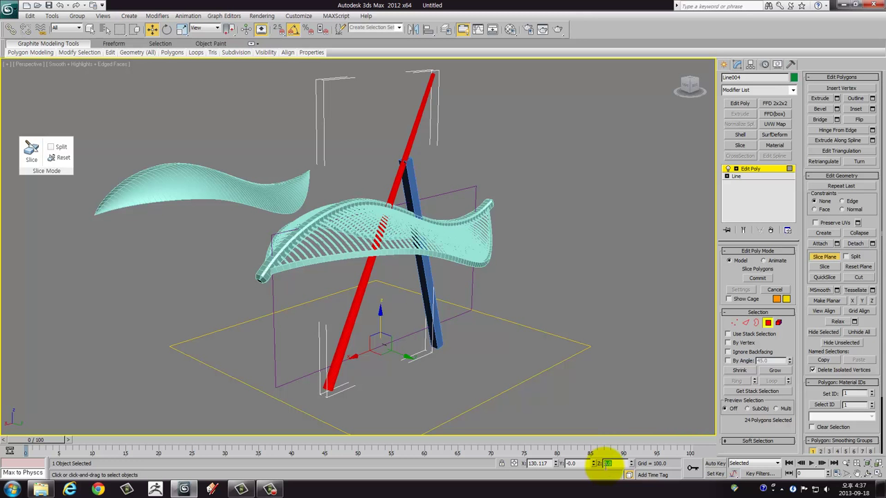
pyautogui.click(850, 255)
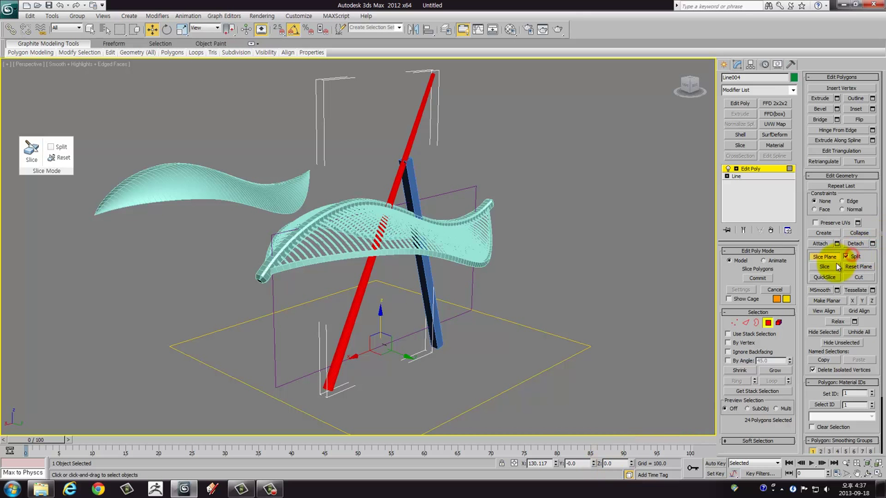
# Step: Slice the green post and delete its below-ground stub element
pyautogui.click(768, 322)
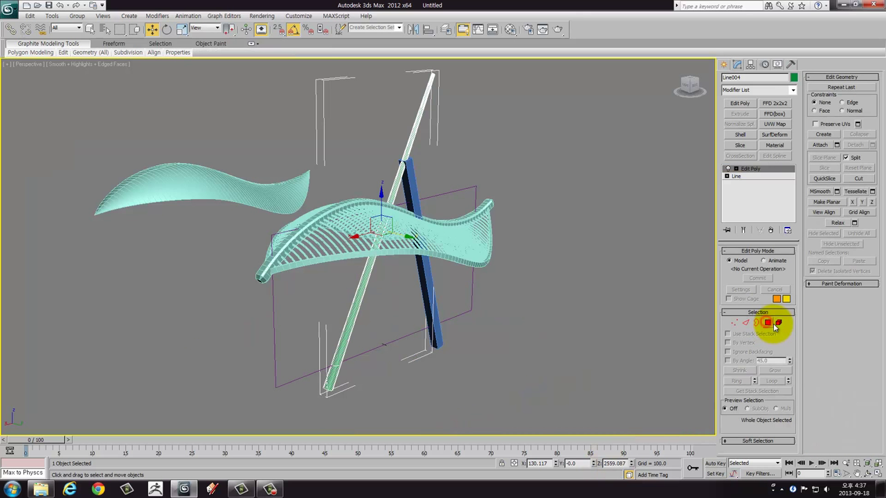
pyautogui.click(779, 322)
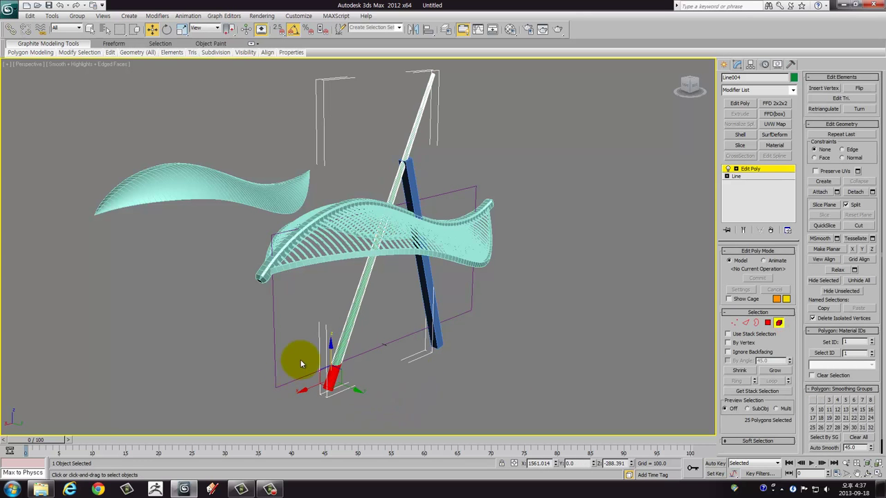
pyautogui.moveTo(286, 375)
pyautogui.keyDown('alt'); pyautogui.mouseDown(button='middle')
pyautogui.moveTo(346, 306)
pyautogui.moveTo(417, 326)
pyautogui.mouseUp(button='middle'); pyautogui.keyUp('alt')
pyautogui.press('z')
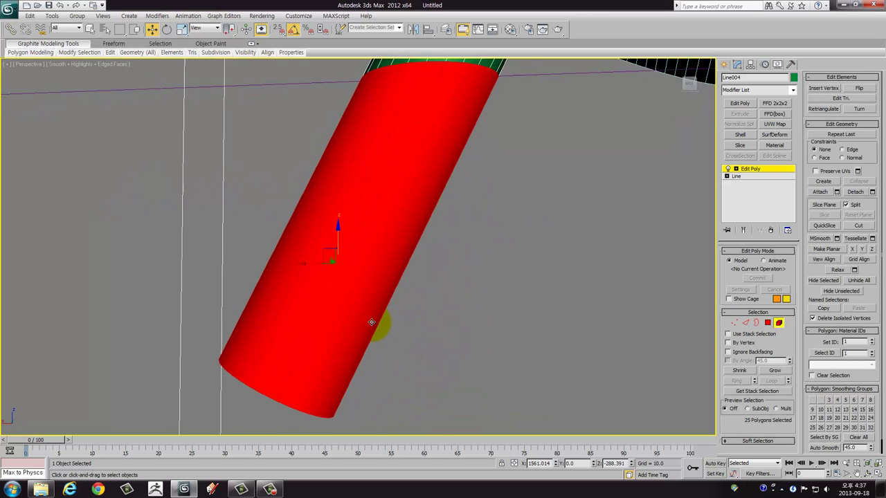
pyautogui.press('Delete')
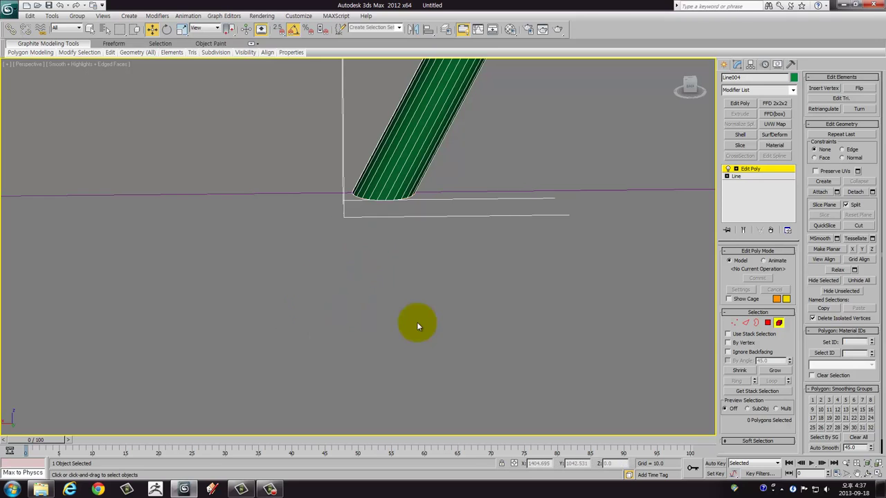
# Step: Cap the open bottom border of the green post
pyautogui.click(756, 322)
pyautogui.click(354, 192)
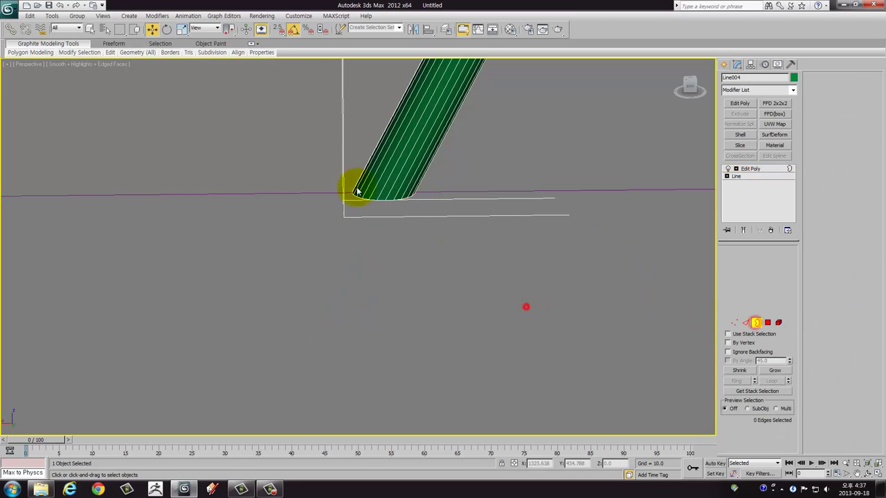
pyautogui.moveTo(580, 173)
pyautogui.keyDown('alt'); pyautogui.mouseDown(button='middle')
pyautogui.moveTo(454, 218)
pyautogui.moveTo(663, 201)
pyautogui.mouseUp(button='middle'); pyautogui.keyUp('alt')
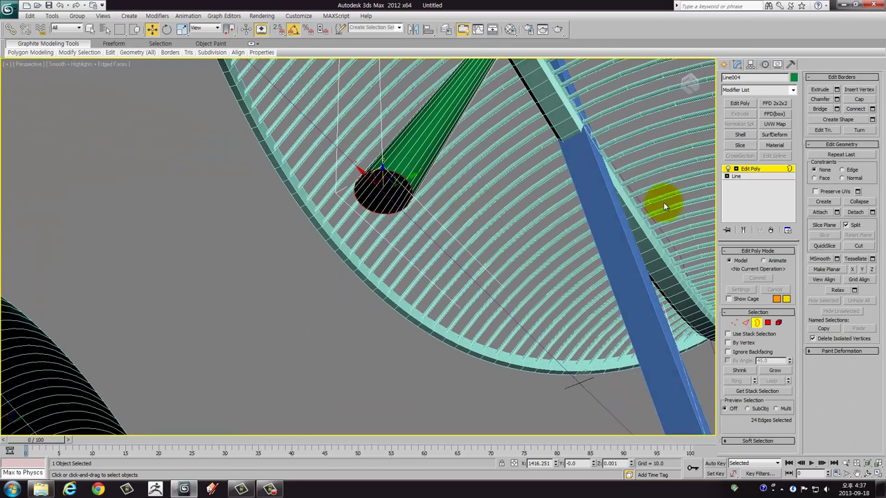
pyautogui.click(858, 99)
pyautogui.moveTo(501, 184)
pyautogui.keyDown('alt'); pyautogui.mouseDown(button='middle')
pyautogui.moveTo(469, 273)
pyautogui.moveTo(480, 231)
pyautogui.moveTo(468, 256)
pyautogui.moveTo(405, 298)
pyautogui.moveTo(450, 209)
pyautogui.moveTo(320, 327)
pyautogui.moveTo(328, 300)
pyautogui.moveTo(351, 290)
pyautogui.moveTo(385, 306)
pyautogui.moveTo(382, 340)
pyautogui.moveTo(389, 272)
pyautogui.moveTo(386, 279)
pyautogui.mouseUp(button='middle'); pyautogui.keyUp('alt')
pyautogui.scroll(-3, 382, 340)
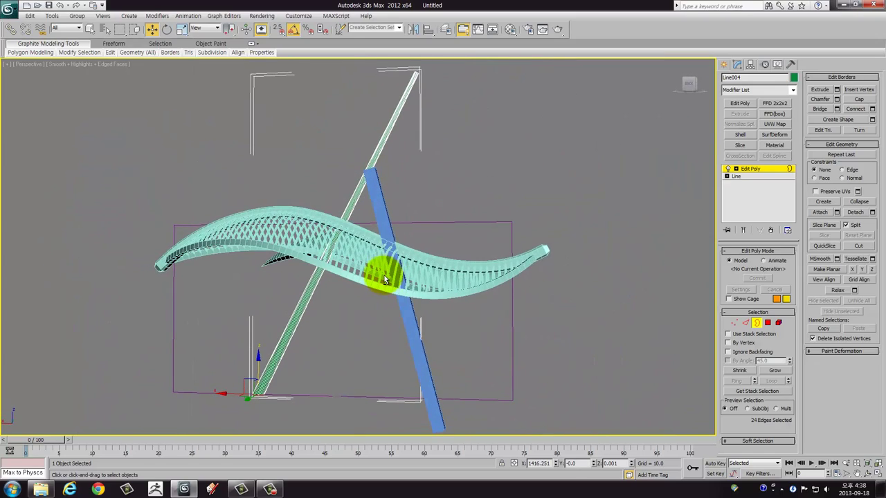
pyautogui.moveTo(399, 273)
pyautogui.keyDown('alt'); pyautogui.mouseDown(button='middle')
pyautogui.moveTo(433, 268)
pyautogui.moveTo(590, 320)
pyautogui.mouseUp(button='middle'); pyautogui.keyUp('alt')
# Step: Select the blue post, Line005, and make it render Radial, 200 thick with 24 sides
pyautogui.click(757, 323)
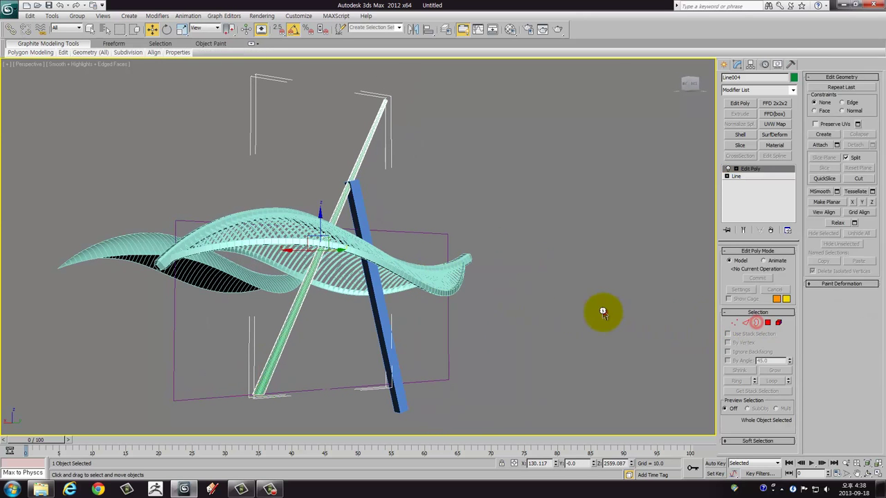
pyautogui.click(602, 311)
pyautogui.click(376, 318)
pyautogui.moveTo(440, 294)
pyautogui.keyDown('alt'); pyautogui.mouseDown(button='middle')
pyautogui.moveTo(323, 297)
pyautogui.moveTo(422, 304)
pyautogui.mouseUp(button='middle'); pyautogui.keyUp('alt')
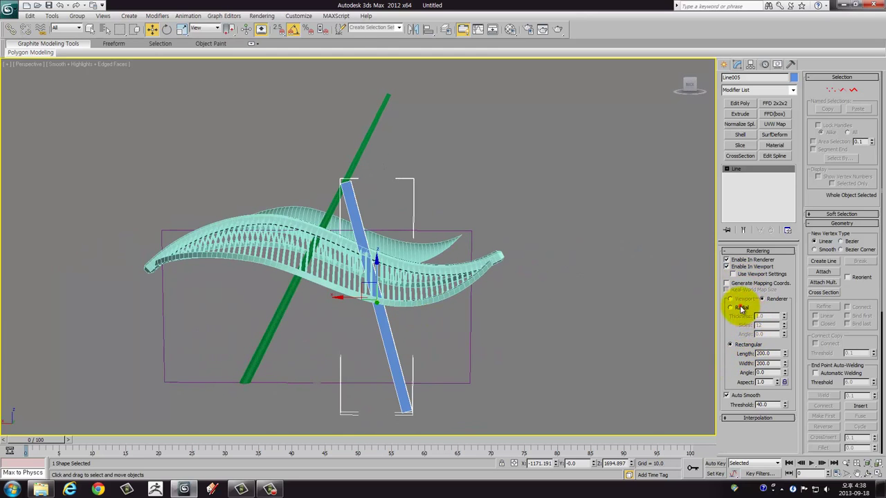
pyautogui.click(731, 306)
pyautogui.write('200')
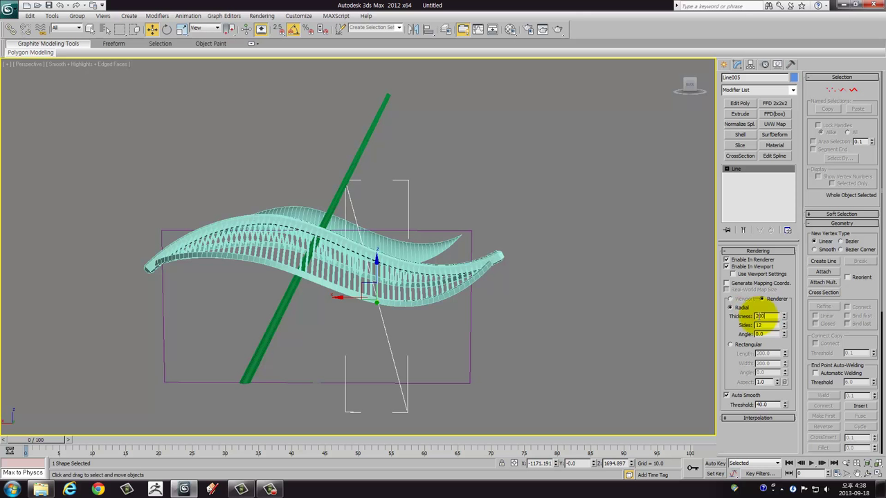
pyautogui.press('Return')
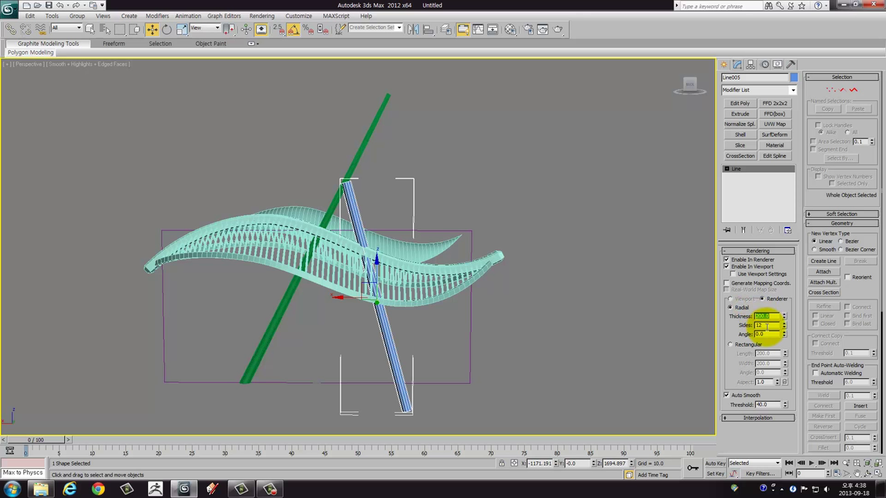
pyautogui.click(766, 326)
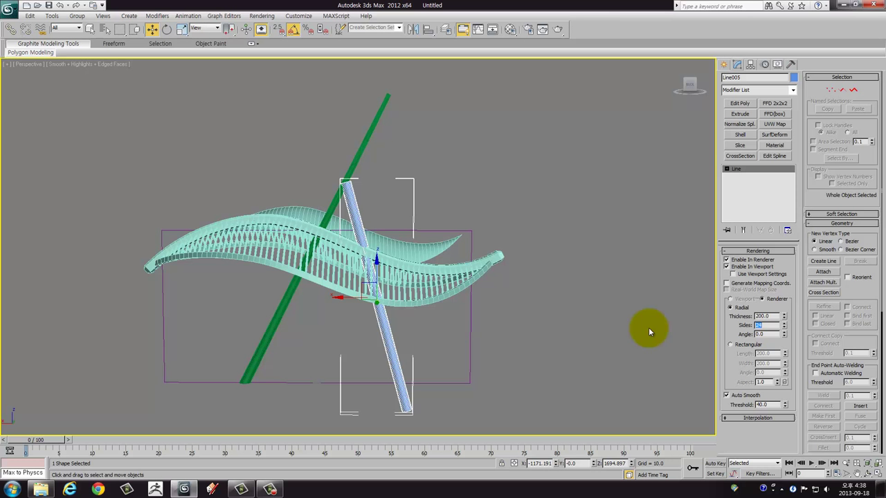
# Step: Add an Edit Poly modifier to the blue post
pyautogui.click(737, 90)
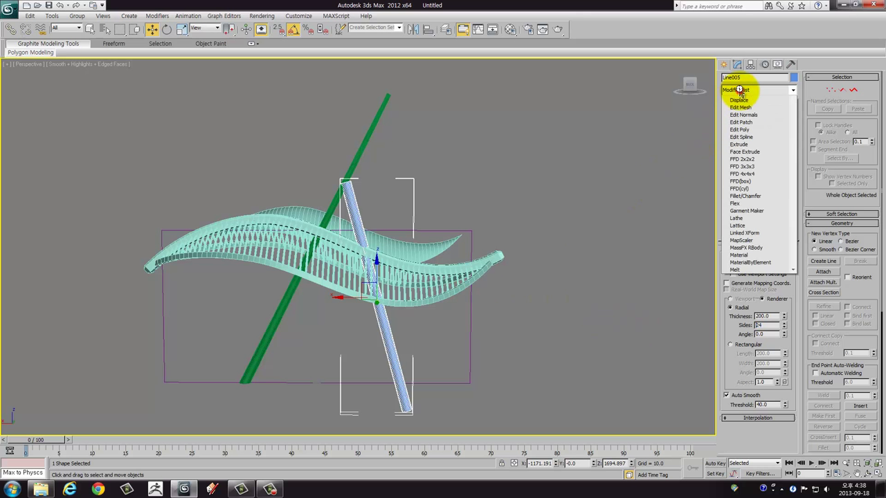
pyautogui.scroll(-8, 741, 97)
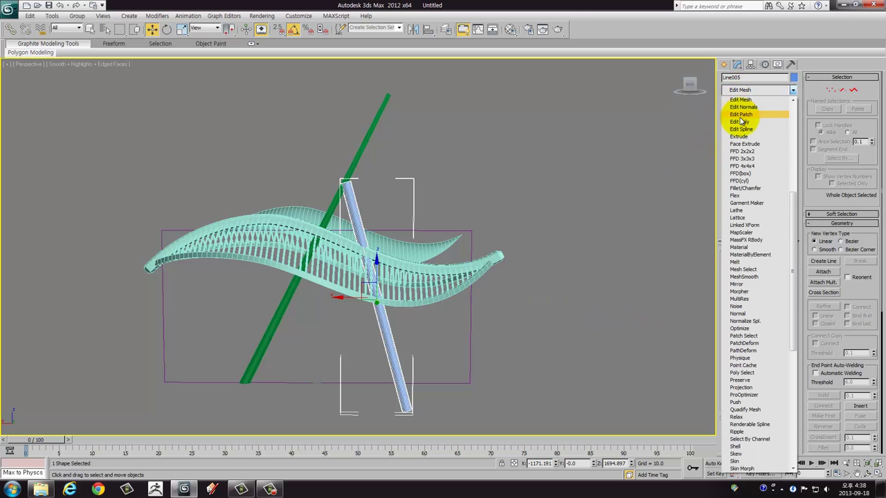
pyautogui.click(739, 122)
# Step: Scale the blue tube's top vertex ring narrower in the maximized Front view
pyautogui.press('1')
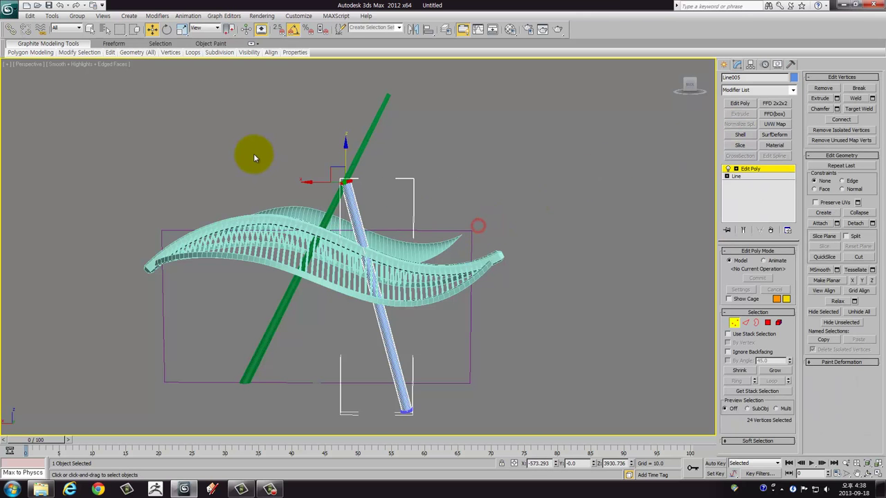
pyautogui.press('z')
pyautogui.keyDown('alt'); pyautogui.moveTo(335, 187); pyautogui.dragTo(350, 211, button='middle'); pyautogui.keyUp('alt')
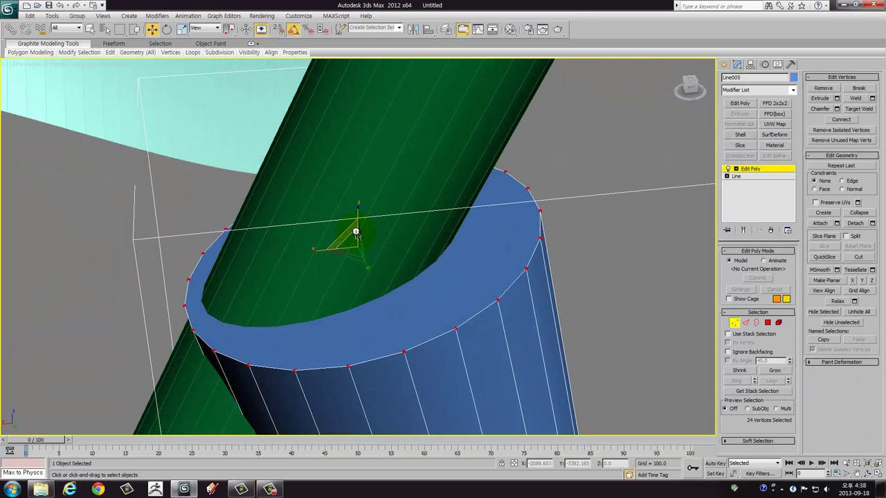
pyautogui.keyDown('alt'); pyautogui.moveTo(356, 247); pyautogui.dragTo(453, 212, button='middle'); pyautogui.keyUp('alt')
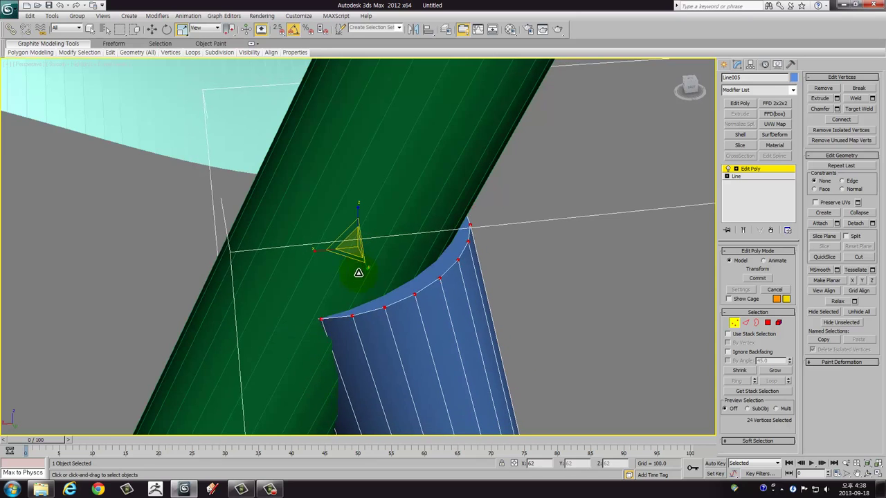
pyautogui.hotkey('alt', 'w')
pyautogui.rightClick(460, 200)
pyautogui.hotkey('alt', 'w')
pyautogui.press('z')
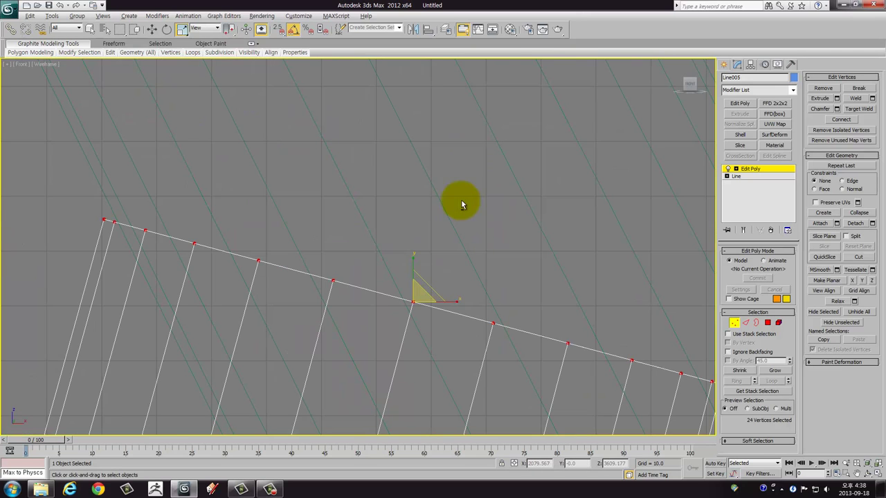
pyautogui.scroll(-5, 464, 204)
pyautogui.moveTo(464, 203); pyautogui.dragTo(412, 198, button='middle')
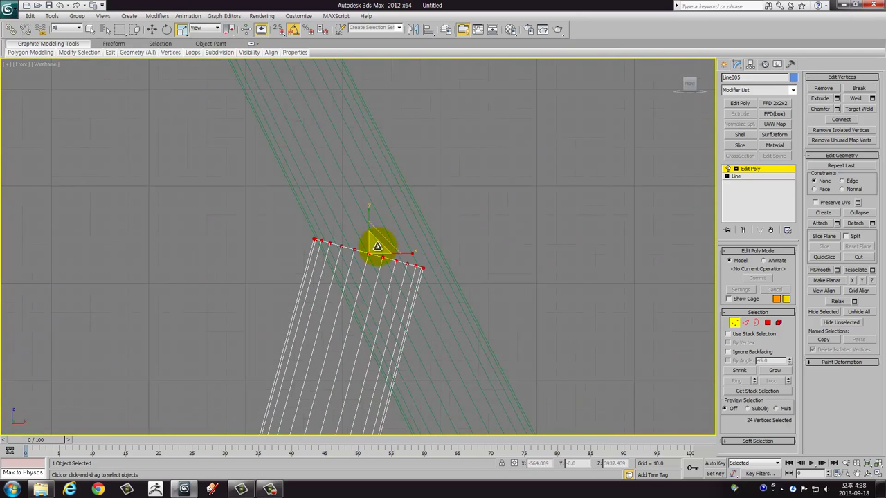
pyautogui.moveTo(376, 250); pyautogui.dragTo(380, 251)
pyautogui.press('w')
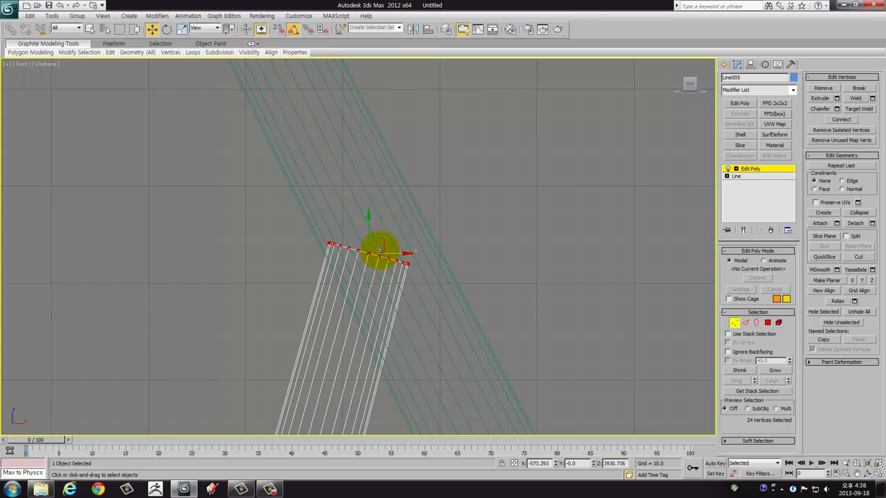
# Step: Return to the full-size Perspective view and orbit to a low side view of the sculpture
pyautogui.hotkey('alt', 'w')
pyautogui.rightClick(523, 315)
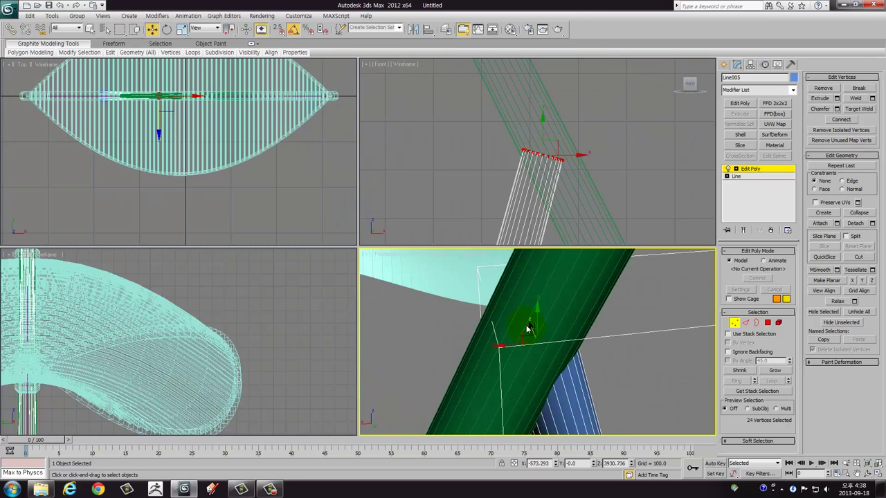
pyautogui.press('z')
pyautogui.hotkey('alt', 'w')
pyautogui.scroll(-3, 447, 297)
pyautogui.scroll(-3, 448, 297)
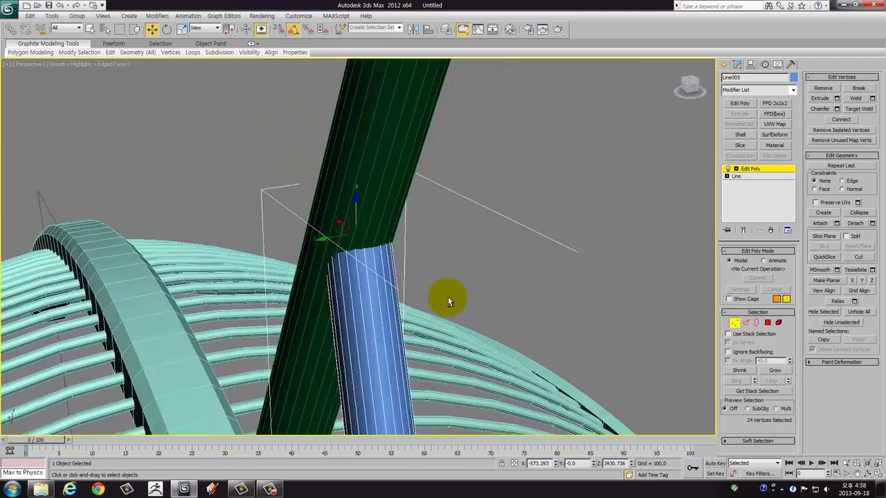
pyautogui.scroll(-3, 448, 296)
pyautogui.scroll(-2, 448, 297)
pyautogui.moveTo(471, 162)
pyautogui.keyDown('alt'); pyautogui.mouseDown(button='middle')
pyautogui.moveTo(475, 148)
pyautogui.moveTo(450, 194)
pyautogui.moveTo(510, 178)
pyautogui.moveTo(517, 201)
pyautogui.moveTo(535, 188)
pyautogui.moveTo(584, 287)
pyautogui.mouseUp(button='middle'); pyautogui.keyUp('alt')
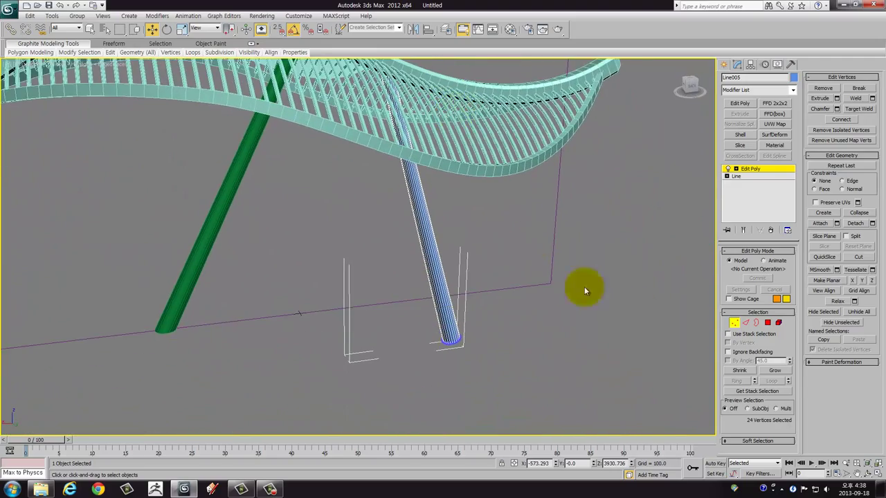
# Step: Select all of the blue post's polygons in Polygon mode
pyautogui.click(767, 323)
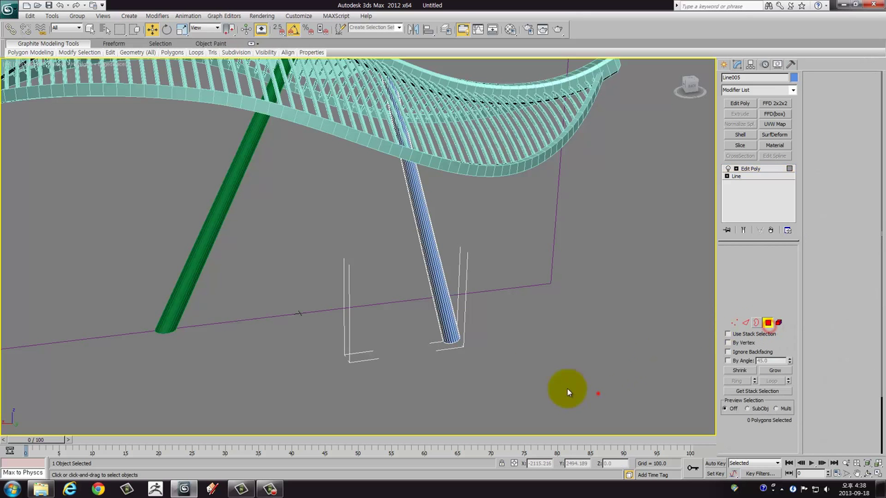
pyautogui.moveTo(598, 394); pyautogui.dragTo(367, 264)
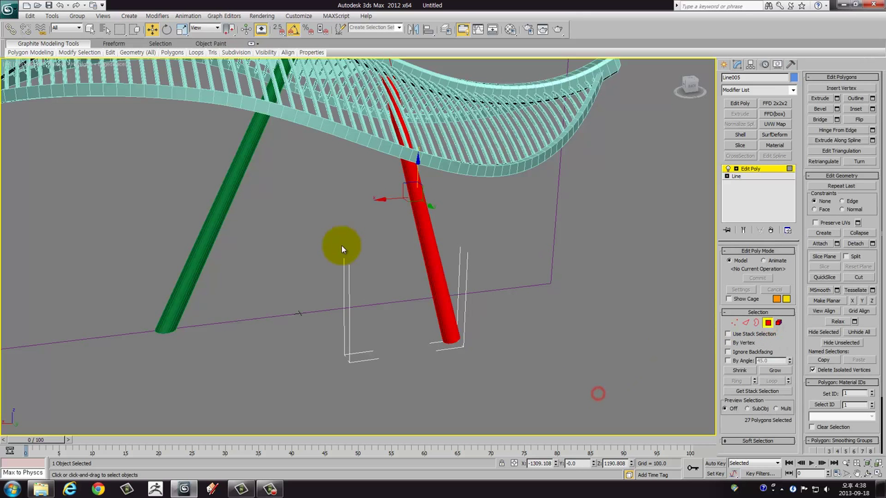
pyautogui.click(823, 256)
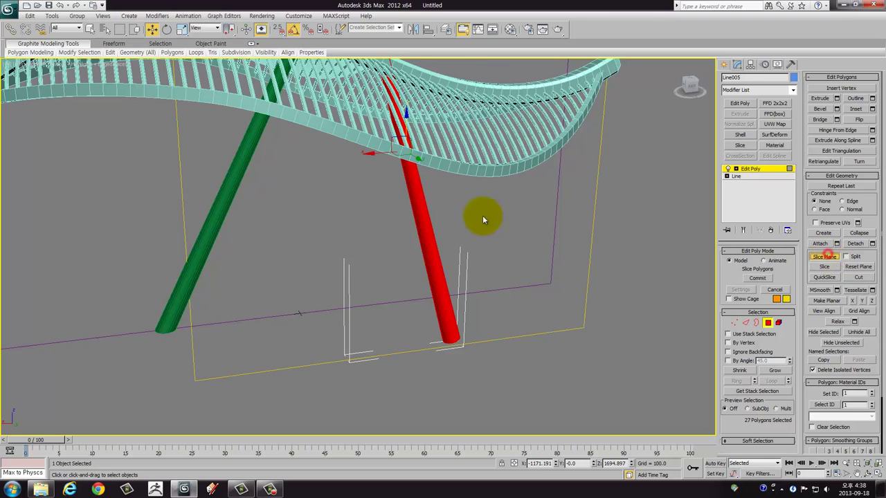
pyautogui.moveTo(482, 215)
pyautogui.keyDown('alt'); pyautogui.mouseDown(button='middle')
pyautogui.moveTo(453, 217)
pyautogui.moveTo(421, 200)
pyautogui.mouseUp(button='middle'); pyautogui.keyUp('alt')
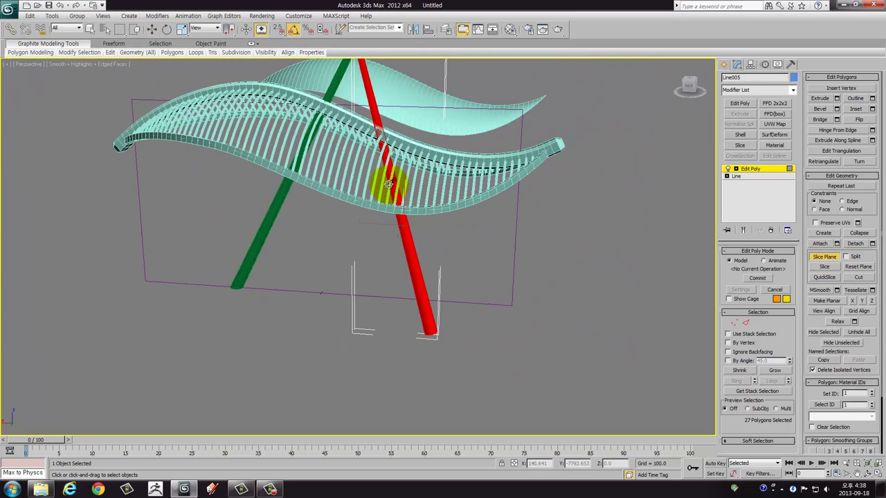
pyautogui.hotkey('shift', 'e')
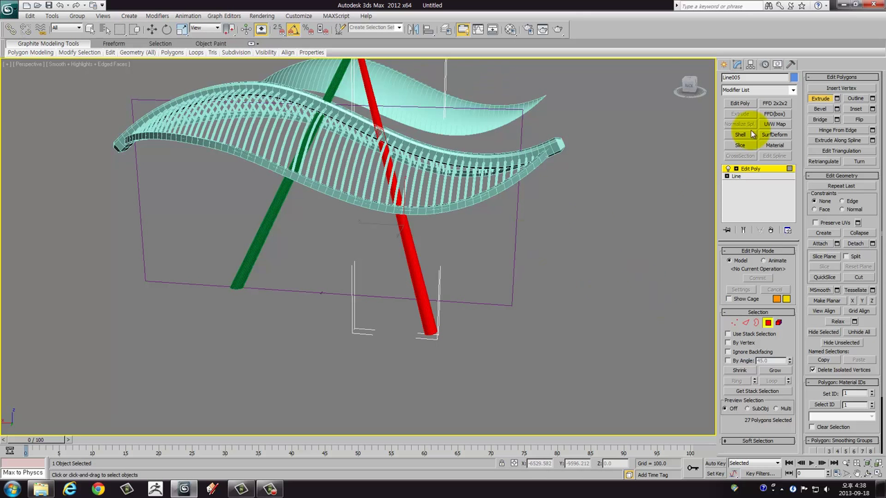
pyautogui.click(820, 98)
pyautogui.press('w')
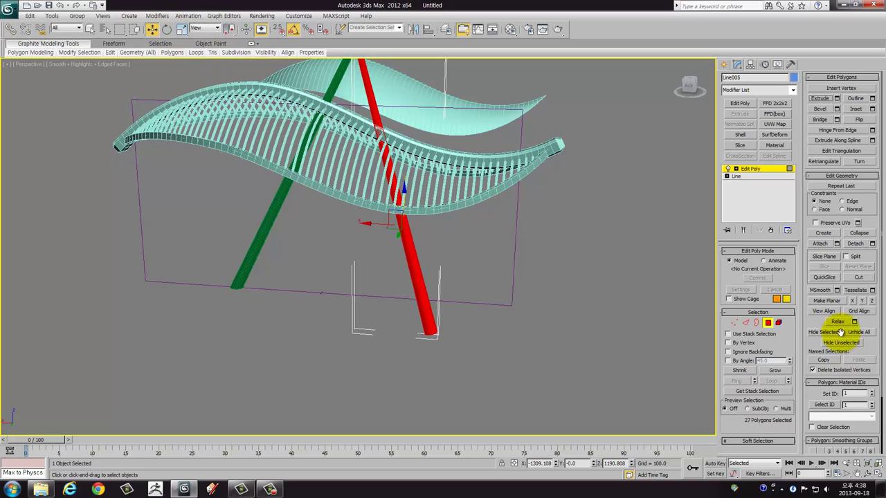
# Step: Rotate the slice plane horizontal, set its height to Z 0, and slice off the bottom stub
pyautogui.click(825, 257)
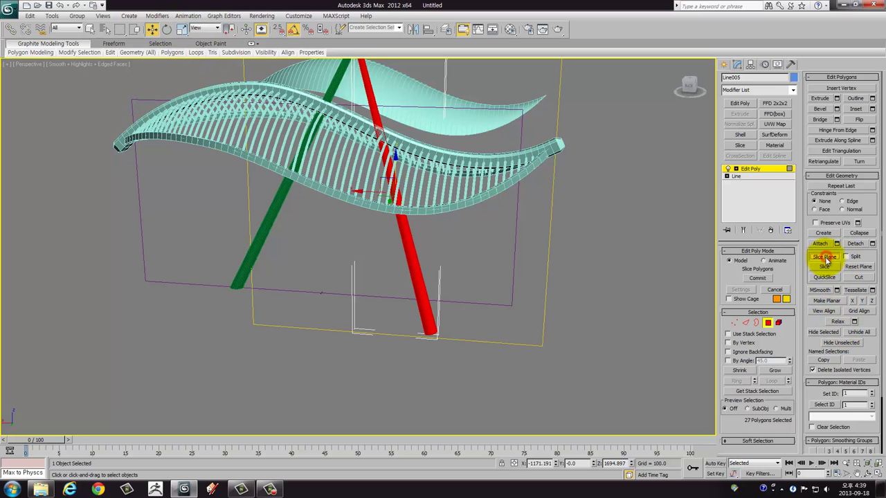
pyautogui.keyDown('alt'); pyautogui.moveTo(410, 241); pyautogui.dragTo(241, 87, button='middle'); pyautogui.keyUp('alt')
pyautogui.click(167, 29)
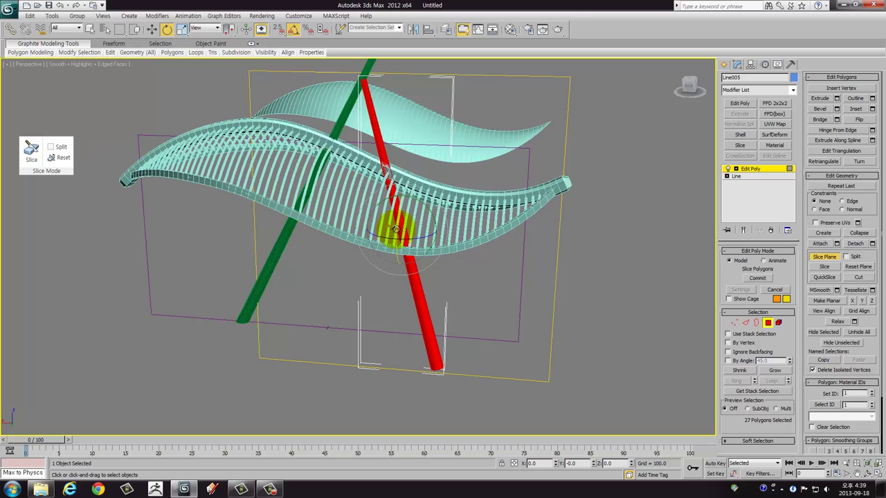
pyautogui.moveTo(393, 235); pyautogui.dragTo(391, 269)
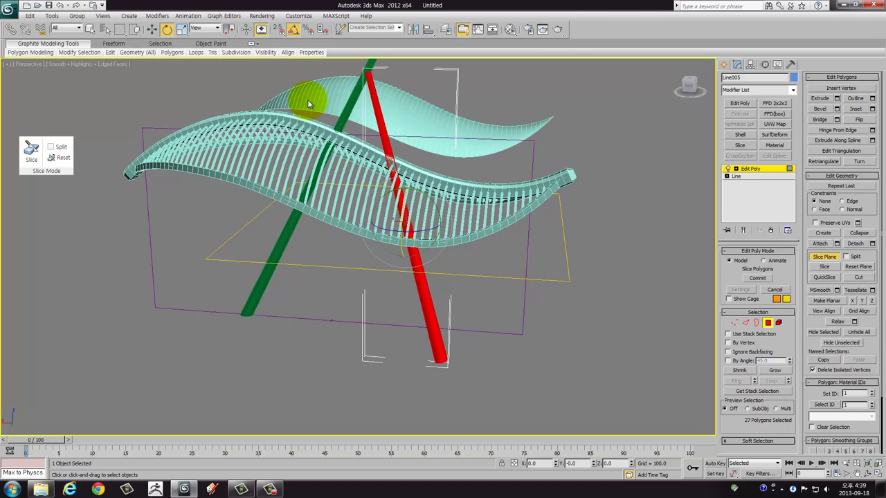
pyautogui.click(152, 29)
pyautogui.click(604, 463)
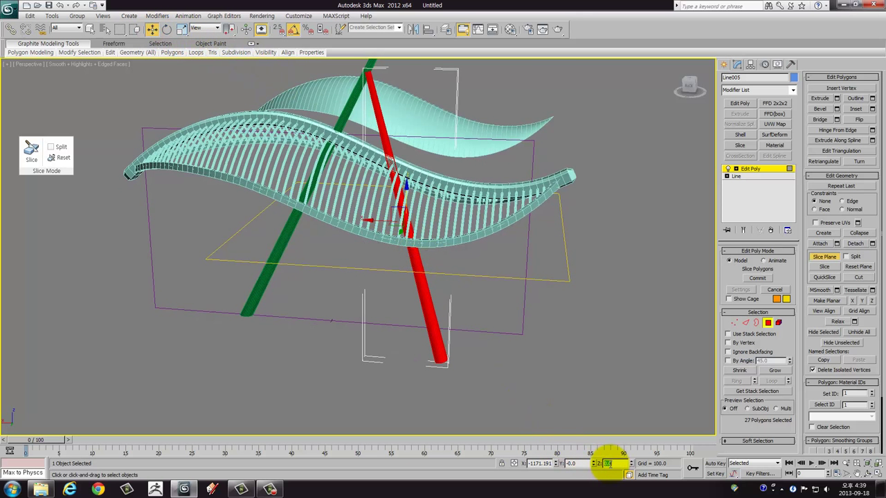
pyautogui.press('Return')
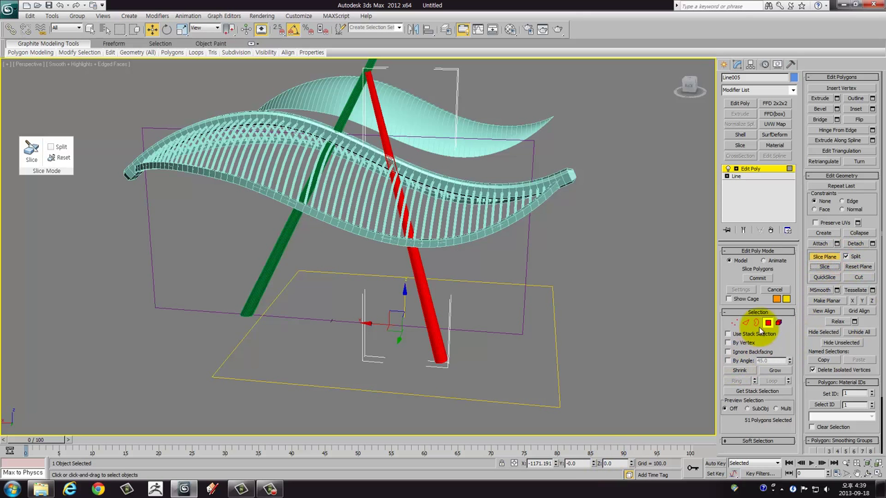
pyautogui.click(767, 323)
pyautogui.click(777, 323)
# Step: Select and delete the blue post's cut-off bottom element
pyautogui.moveTo(564, 408); pyautogui.dragTo(325, 340)
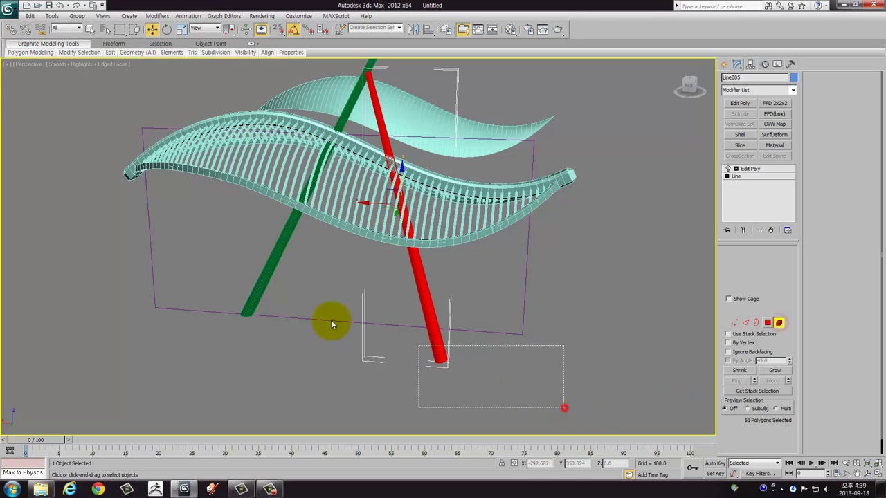
pyautogui.press('z')
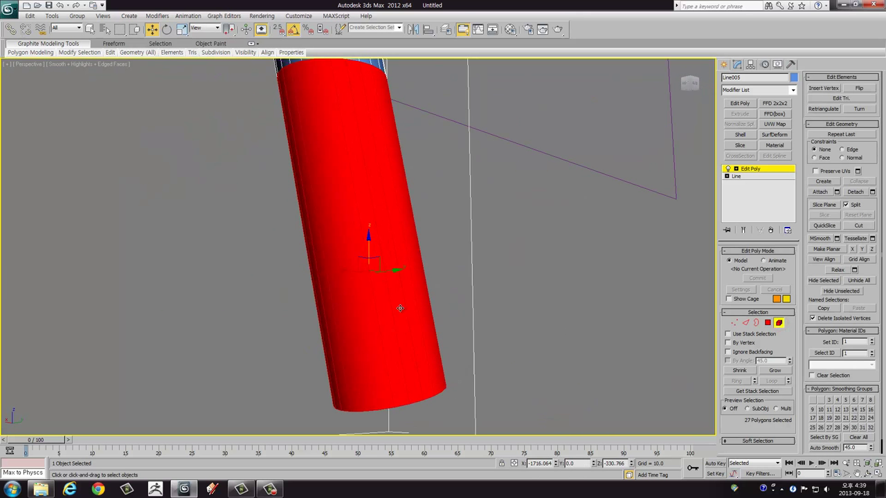
pyautogui.press('Delete')
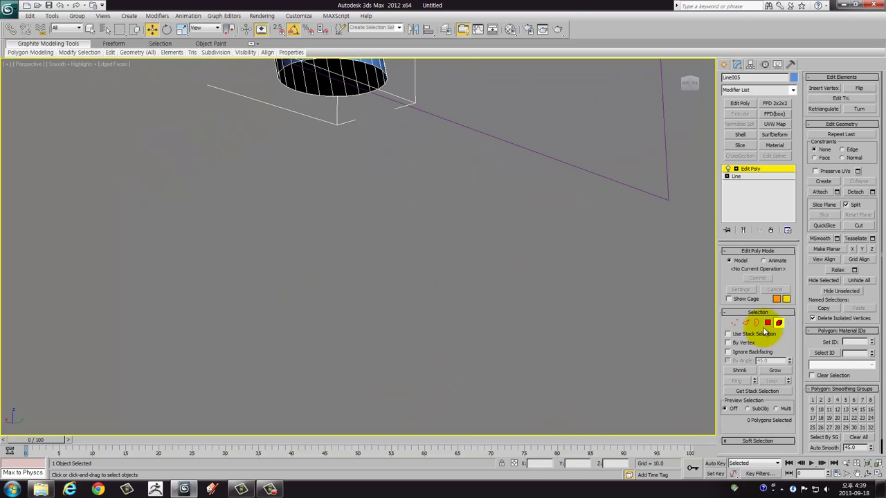
# Step: Cap the post's open bottom border, then exit sub-object mode and deselect
pyautogui.click(756, 323)
pyautogui.click(293, 101)
pyautogui.moveTo(317, 113); pyautogui.dragTo(506, 208, button='middle')
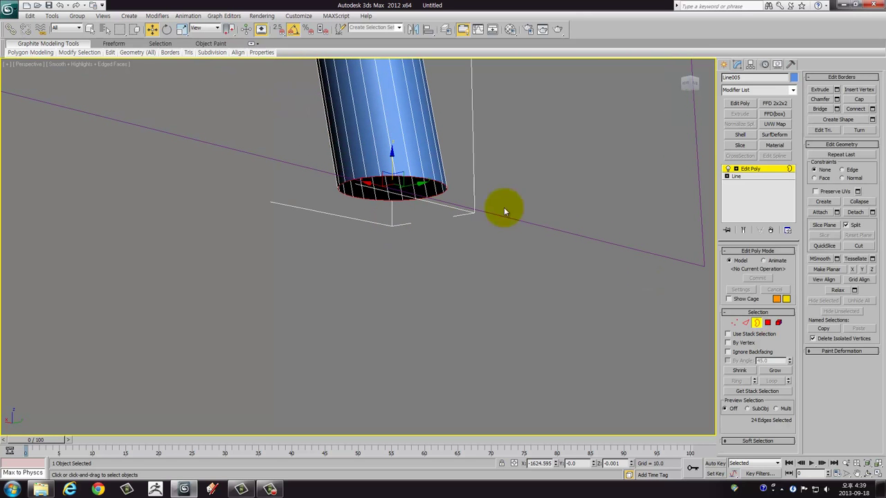
pyautogui.click(858, 99)
pyautogui.moveTo(472, 259)
pyautogui.keyDown('alt'); pyautogui.mouseDown(button='middle')
pyautogui.moveTo(471, 291)
pyautogui.moveTo(461, 243)
pyautogui.moveTo(453, 270)
pyautogui.moveTo(427, 287)
pyautogui.moveTo(371, 283)
pyautogui.moveTo(288, 251)
pyautogui.moveTo(173, 251)
pyautogui.mouseUp(button='middle'); pyautogui.keyUp('alt')
pyautogui.scroll(-5, 471, 291)
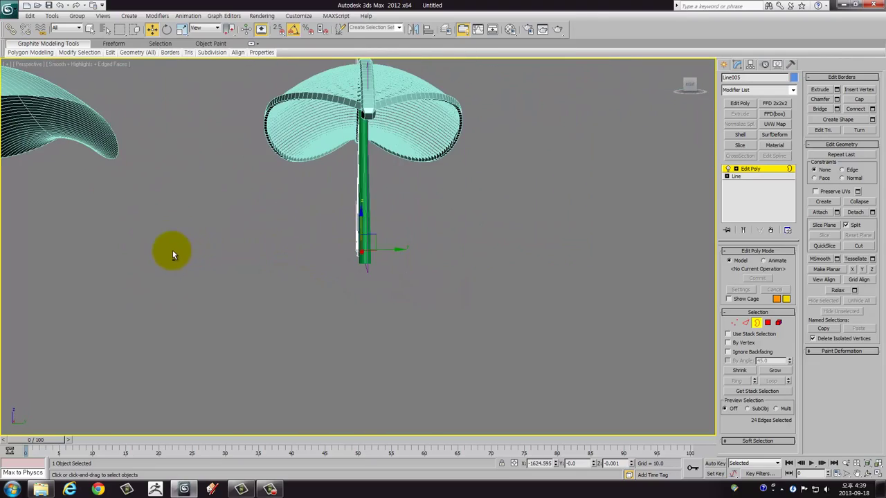
pyautogui.click(757, 322)
pyautogui.click(587, 249)
pyautogui.moveTo(477, 227)
pyautogui.keyDown('alt'); pyautogui.mouseDown(button='middle')
pyautogui.moveTo(490, 310)
pyautogui.moveTo(498, 296)
pyautogui.moveTo(478, 297)
pyautogui.moveTo(500, 334)
pyautogui.moveTo(537, 322)
pyautogui.moveTo(640, 321)
pyautogui.moveTo(645, 284)
pyautogui.moveTo(565, 303)
pyautogui.moveTo(565, 324)
pyautogui.moveTo(534, 350)
pyautogui.moveTo(395, 307)
pyautogui.moveTo(449, 270)
pyautogui.moveTo(413, 275)
pyautogui.mouseUp(button='middle'); pyautogui.keyUp('alt')
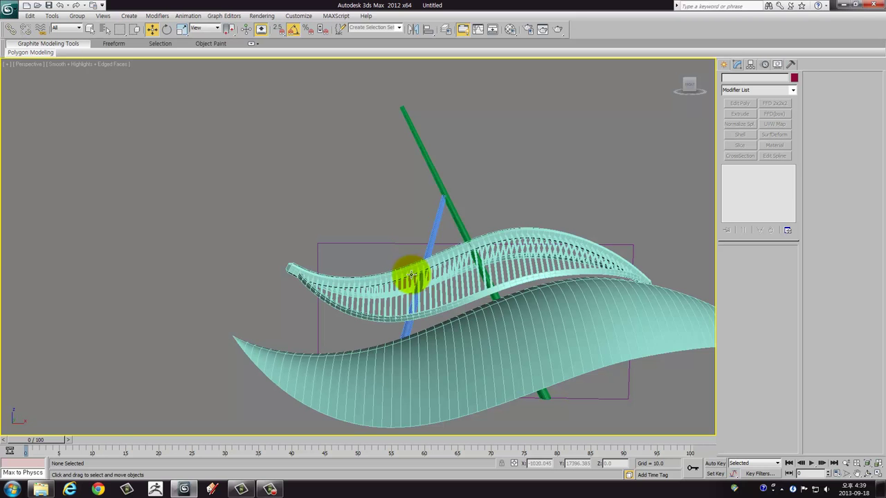
# Step: Maximize the Front view and center the ribbon in it
pyautogui.hotkey('alt', 'w')
pyautogui.click(522, 203)
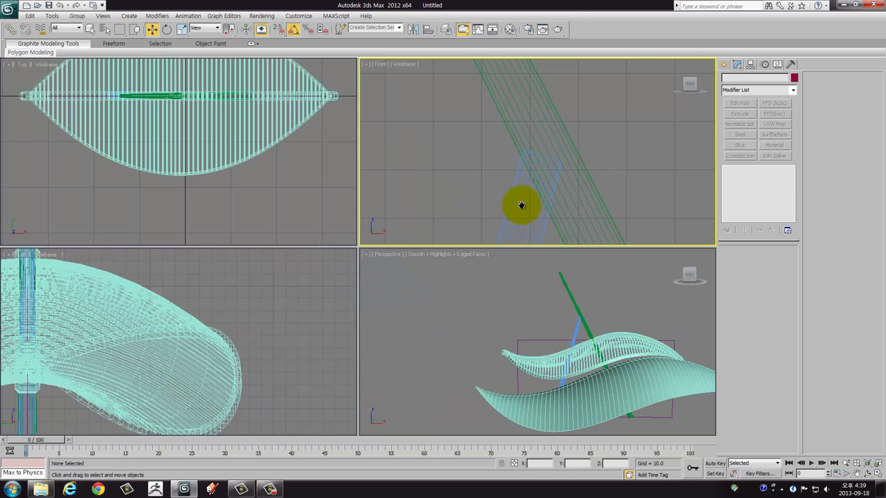
pyautogui.hotkey('alt', 'w')
pyautogui.scroll(-5, 444, 282)
pyautogui.scroll(-2, 443, 282)
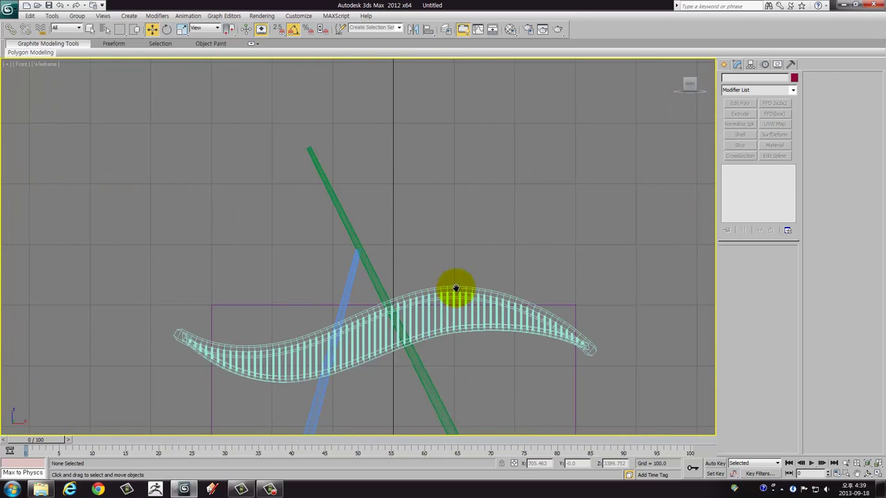
pyautogui.moveTo(455, 294); pyautogui.dragTo(485, 302, button='middle')
pyautogui.scroll(2, 484, 302)
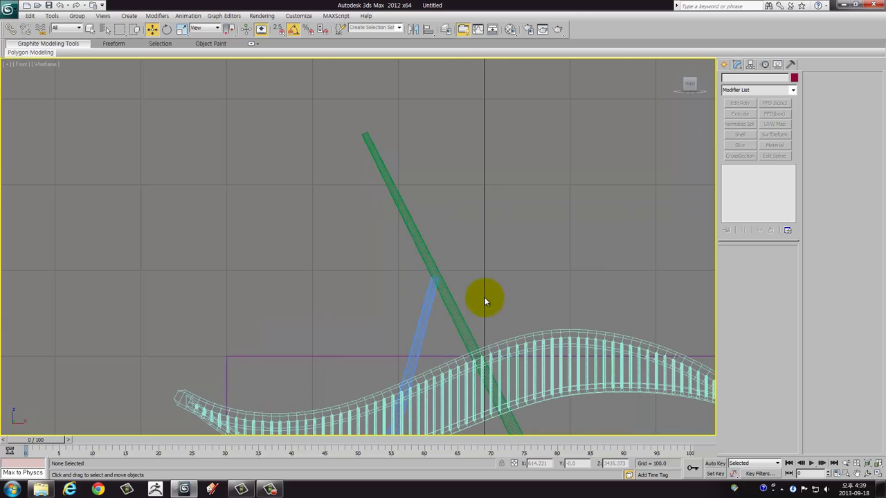
# Step: Draw a straight line, Line006, from the green post's top partway down the post
pyautogui.click(723, 63)
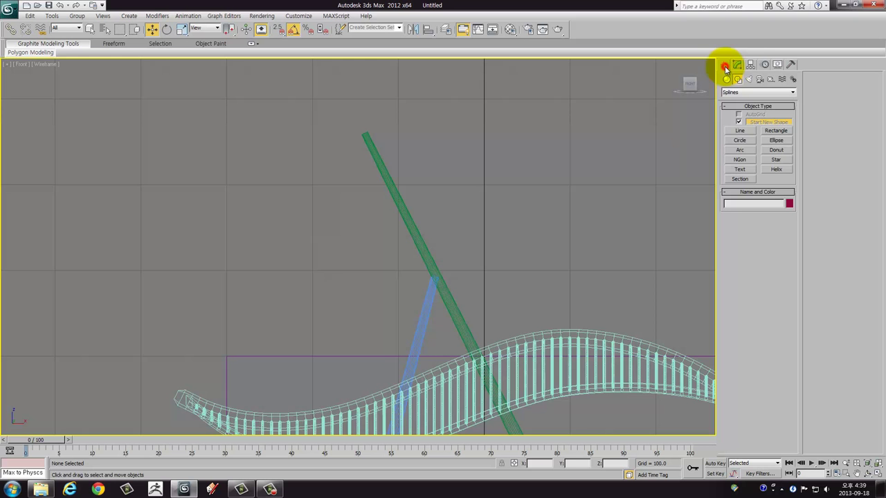
pyautogui.click(737, 131)
pyautogui.scroll(1, 401, 149)
pyautogui.scroll(1, 378, 153)
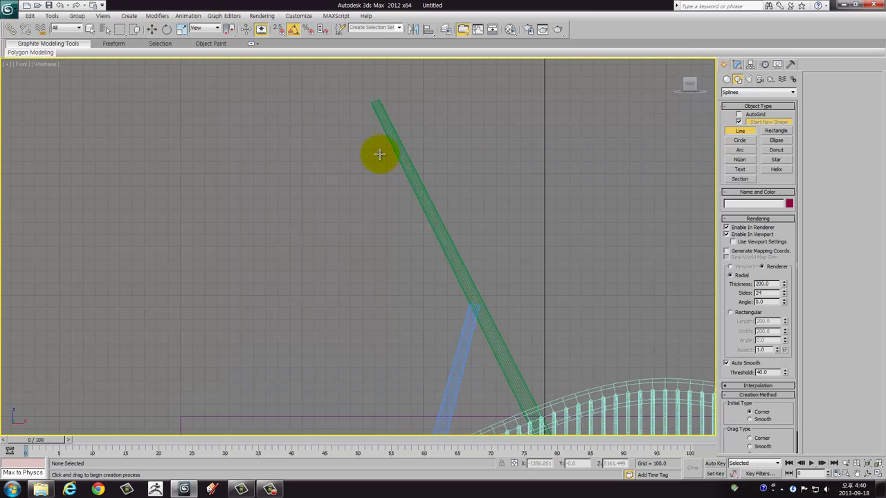
pyautogui.moveTo(401, 101); pyautogui.dragTo(340, 186, button='middle')
pyautogui.scroll(1, 339, 186)
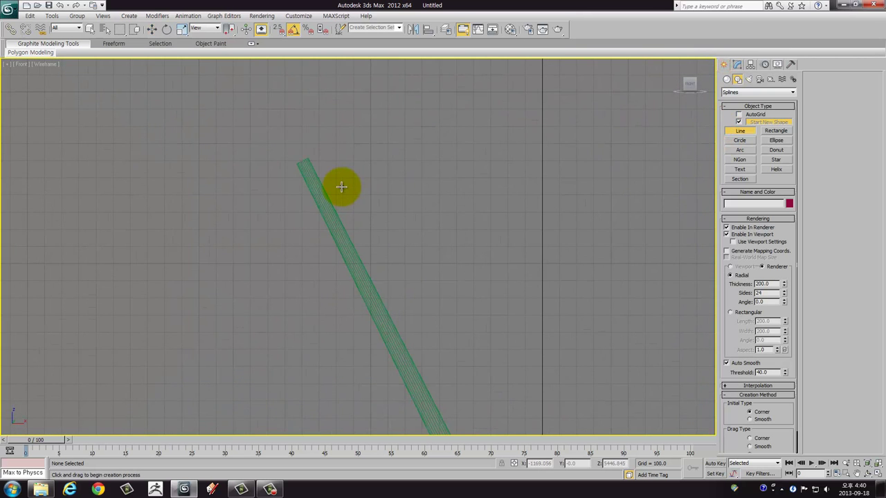
pyautogui.scroll(2, 285, 147)
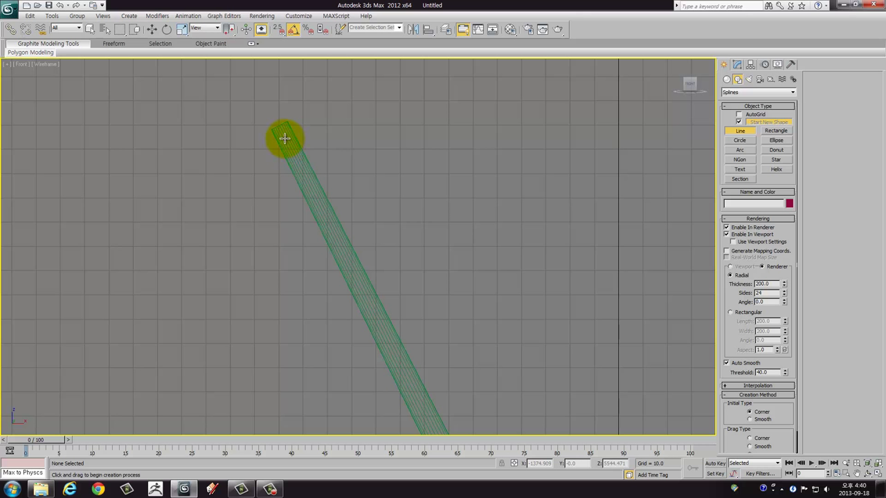
pyautogui.click(284, 138)
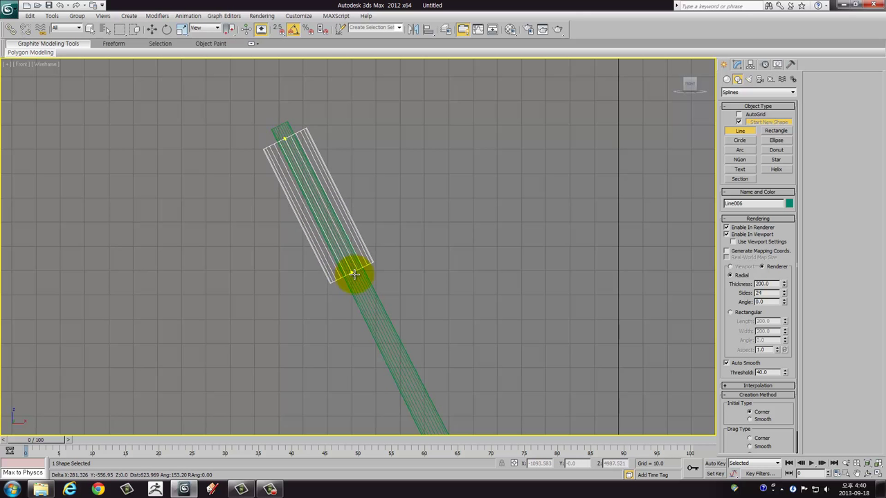
pyautogui.click(353, 275)
pyautogui.rightClick(353, 275)
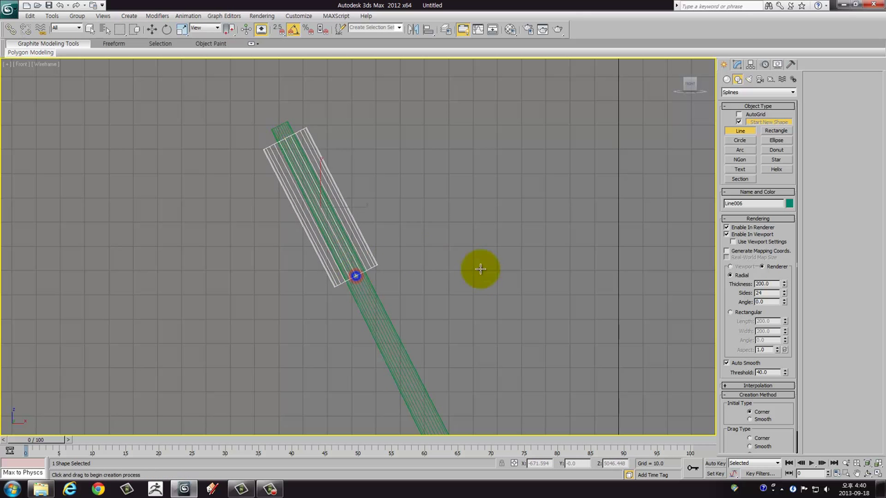
# Step: Turn off Enable In Viewport so Line006 displays as a thin line
pyautogui.click(740, 235)
pyautogui.moveTo(346, 243); pyautogui.dragTo(510, 186, button='middle')
pyautogui.scroll(-2, 439, 231)
pyautogui.scroll(1, 438, 231)
pyautogui.scroll(2, 463, 210)
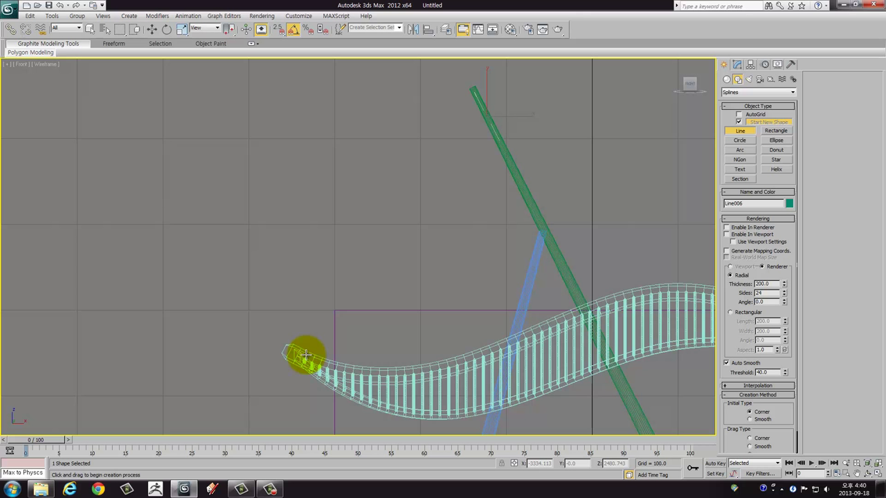
# Step: Draw Line007 from the ribbon's left tip to a point a short way along it
pyautogui.moveTo(305, 355); pyautogui.dragTo(353, 374)
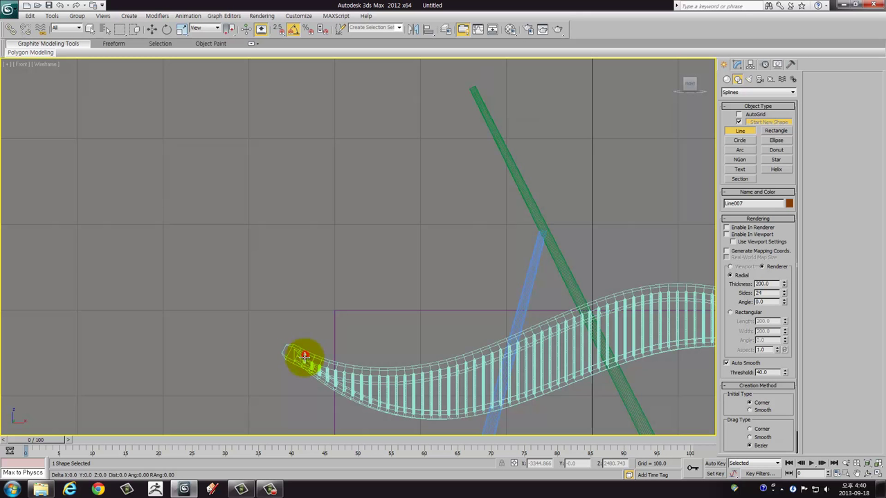
pyautogui.click(366, 373)
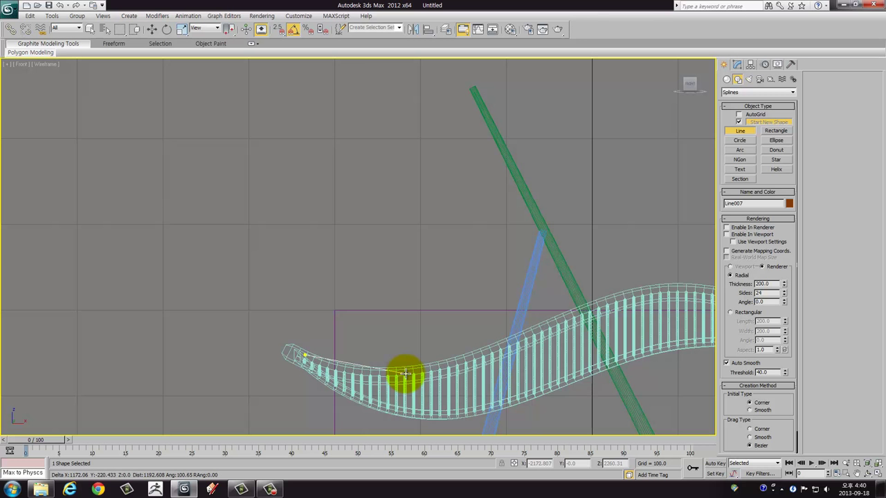
pyautogui.rightClick(391, 346)
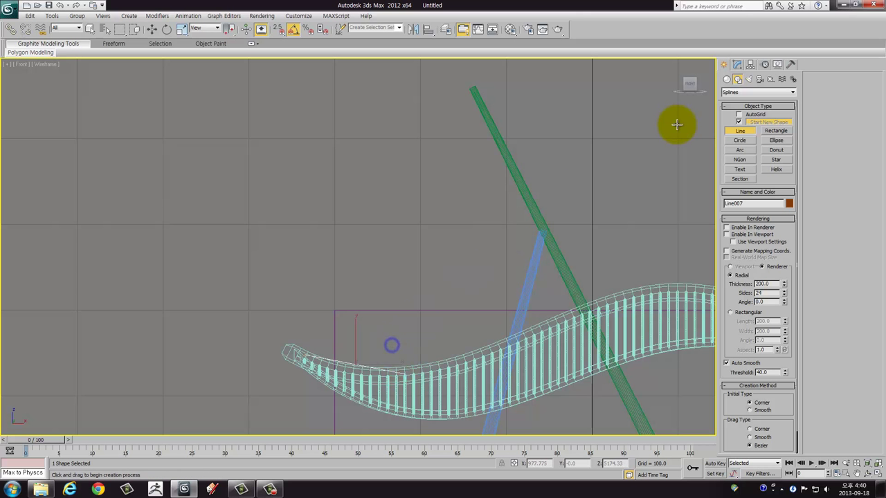
# Step: Divide Line007's segment to add a vertex in its middle
pyautogui.click(735, 64)
pyautogui.click(842, 90)
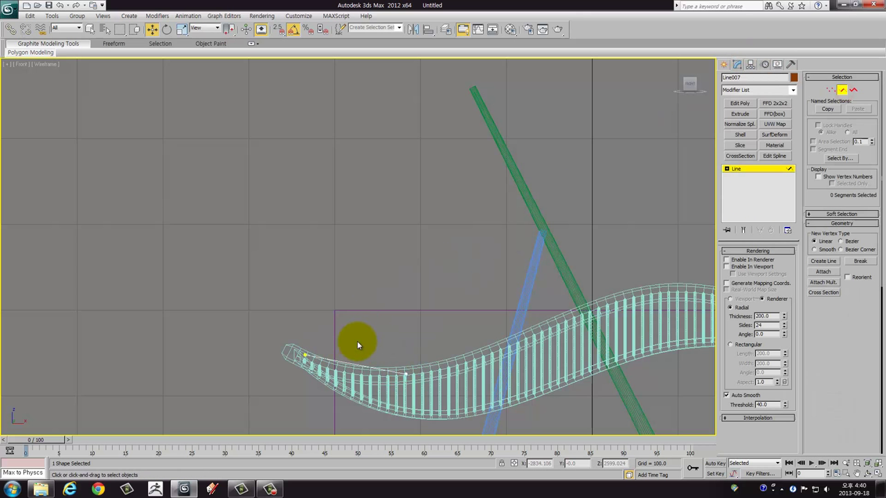
pyautogui.click(350, 379)
pyautogui.moveTo(350, 379); pyautogui.dragTo(408, 361, button='middle')
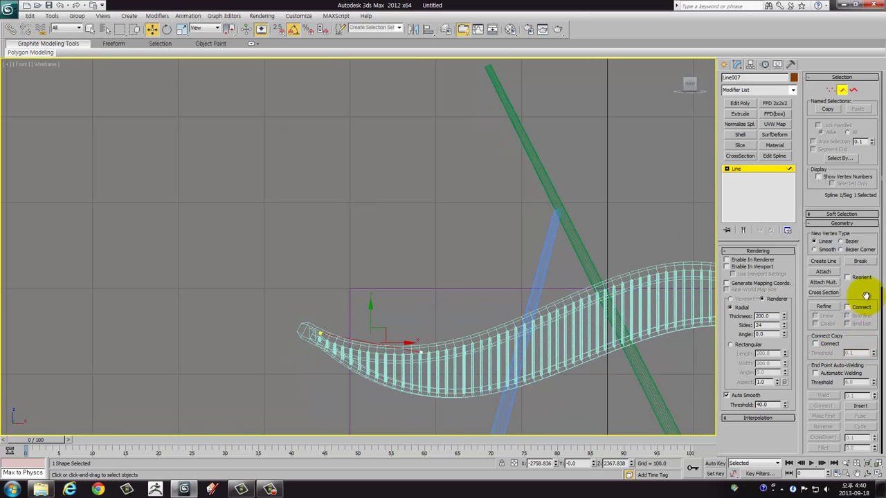
pyautogui.scroll(-2, 844, 316)
pyautogui.scroll(-3, 844, 316)
pyautogui.scroll(-3, 839, 325)
pyautogui.scroll(-3, 839, 332)
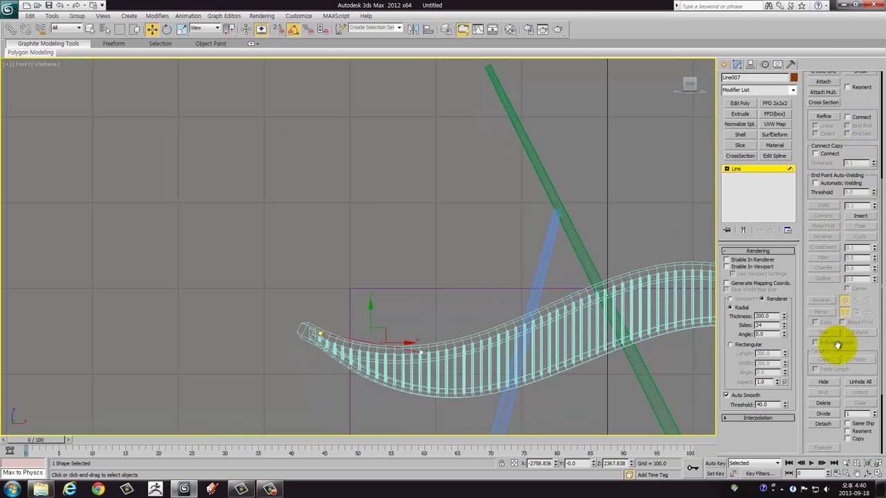
pyautogui.click(834, 413)
# Step: Nudge the new middle vertex slightly down toward the ribbon, then select the green-post line
pyautogui.moveTo(361, 298); pyautogui.dragTo(376, 291, button='middle')
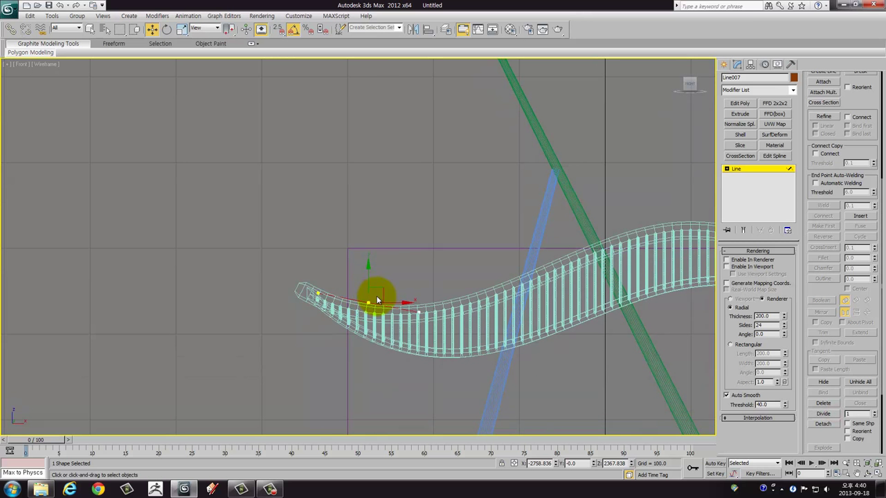
pyautogui.press('1')
pyautogui.click(371, 309)
pyautogui.moveTo(382, 287); pyautogui.dragTo(382, 294)
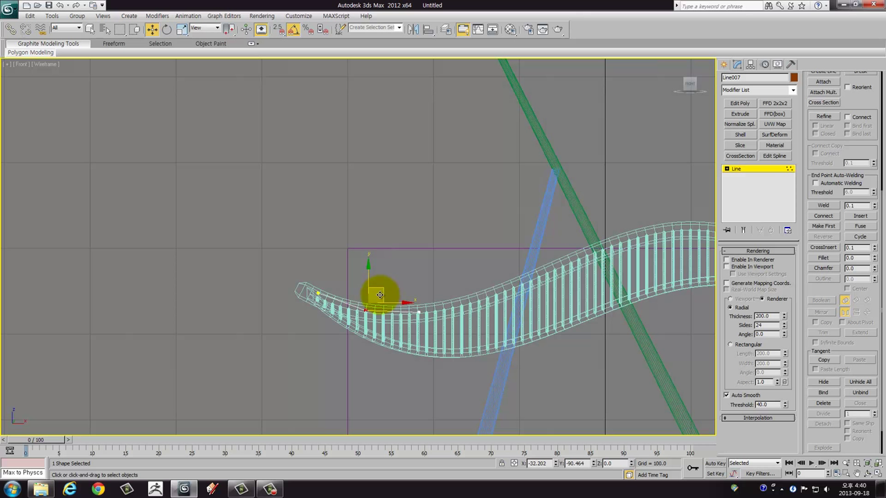
pyautogui.moveTo(537, 261); pyautogui.dragTo(514, 302, button='middle')
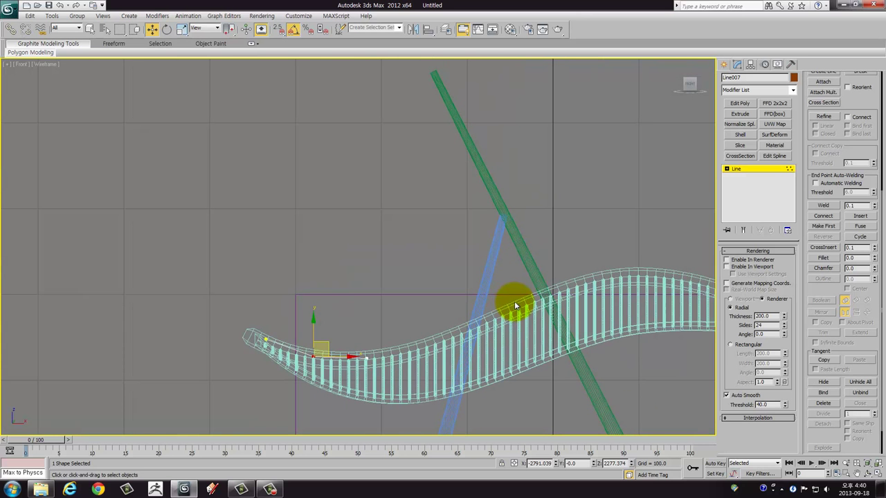
pyautogui.click(746, 170)
pyautogui.moveTo(553, 231); pyautogui.dragTo(523, 303, button='middle')
pyautogui.click(488, 242)
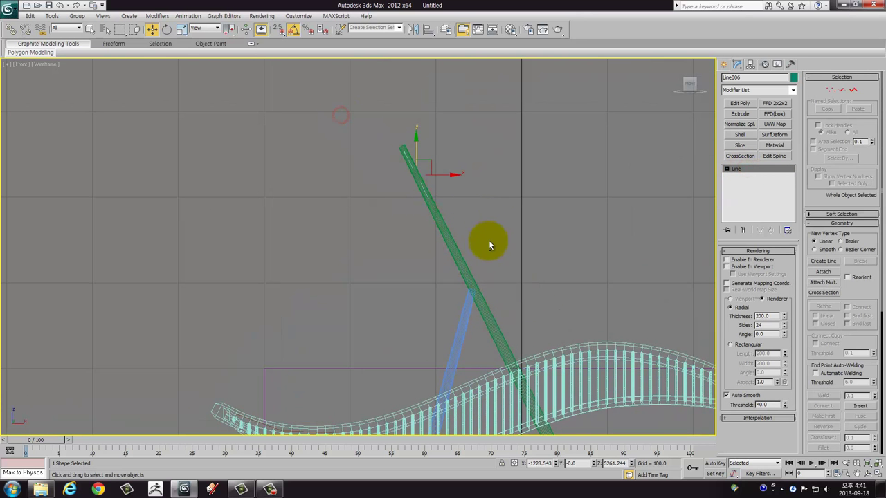
pyautogui.scroll(-2, 527, 253)
# Step: Draw Line008 from the wavy surface's crest to its right end
pyautogui.scroll(-3, 530, 249)
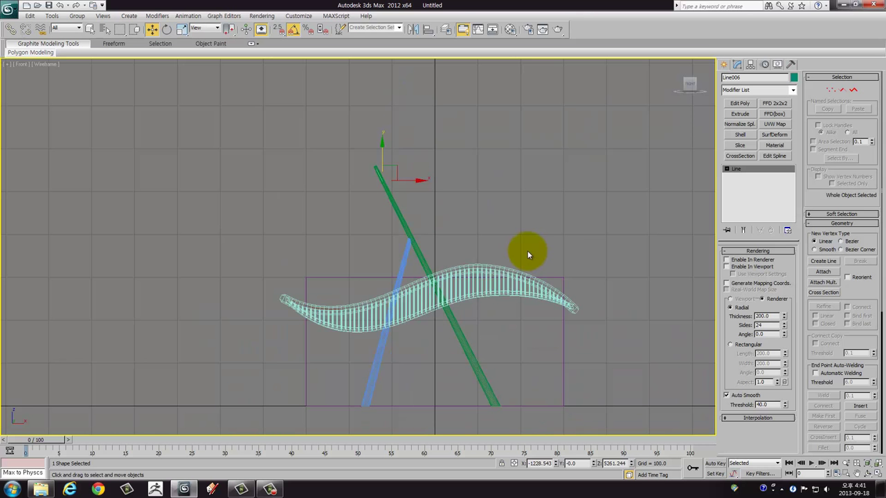
pyautogui.moveTo(530, 249); pyautogui.dragTo(512, 267, button='middle')
pyautogui.click(724, 64)
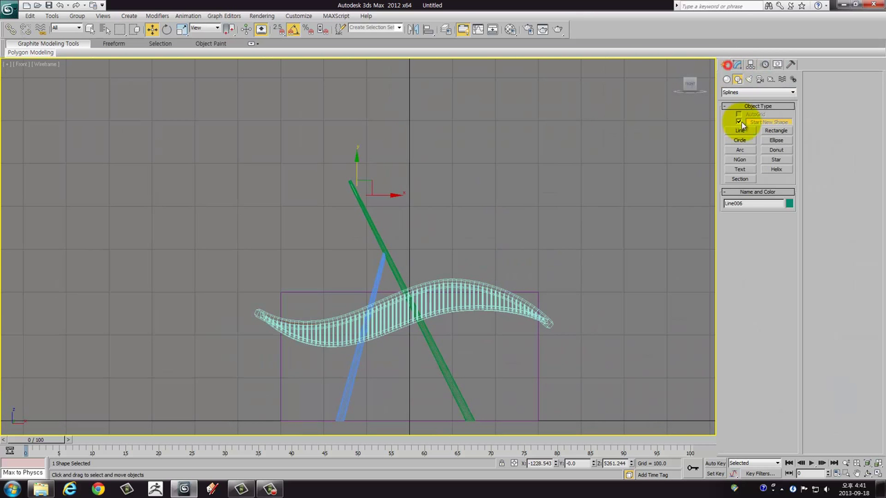
pyautogui.click(741, 130)
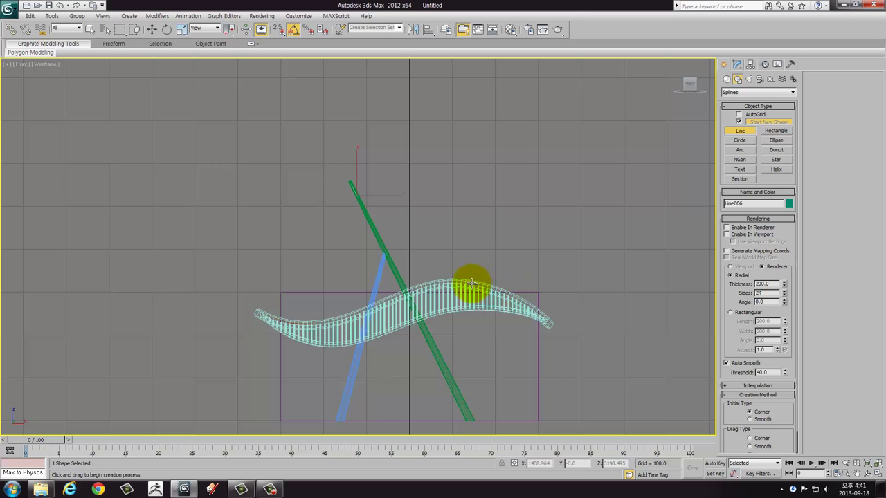
pyautogui.moveTo(489, 284); pyautogui.dragTo(480, 293, button='middle')
pyautogui.scroll(2, 480, 292)
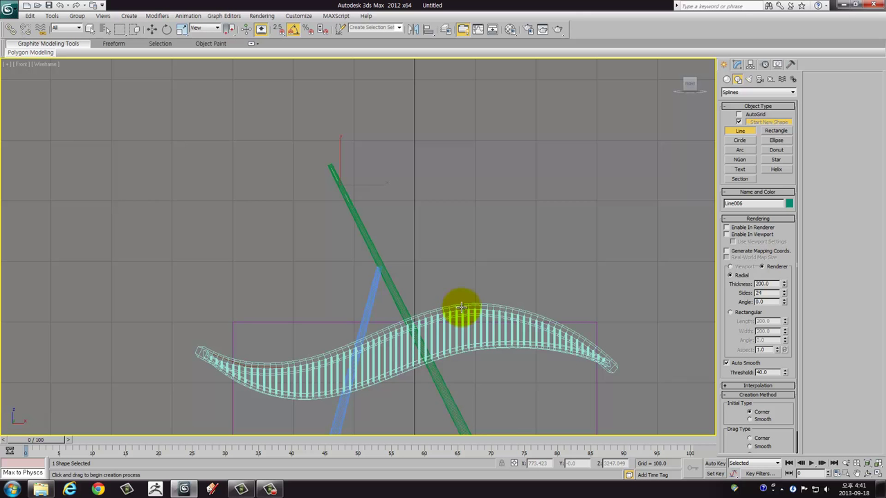
pyautogui.click(461, 306)
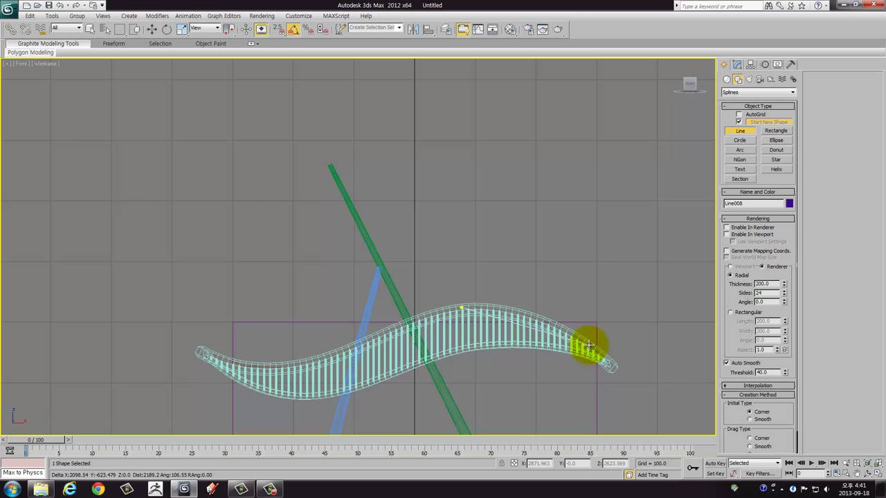
pyautogui.click(591, 344)
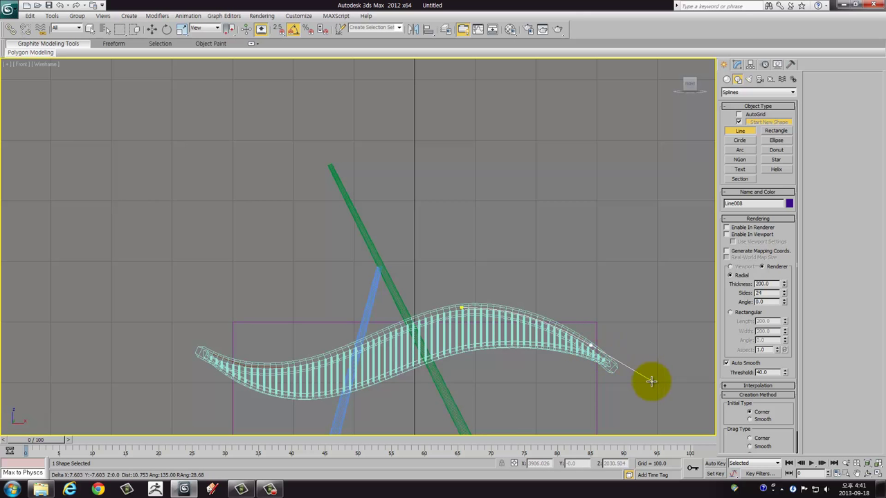
pyautogui.rightClick(646, 279)
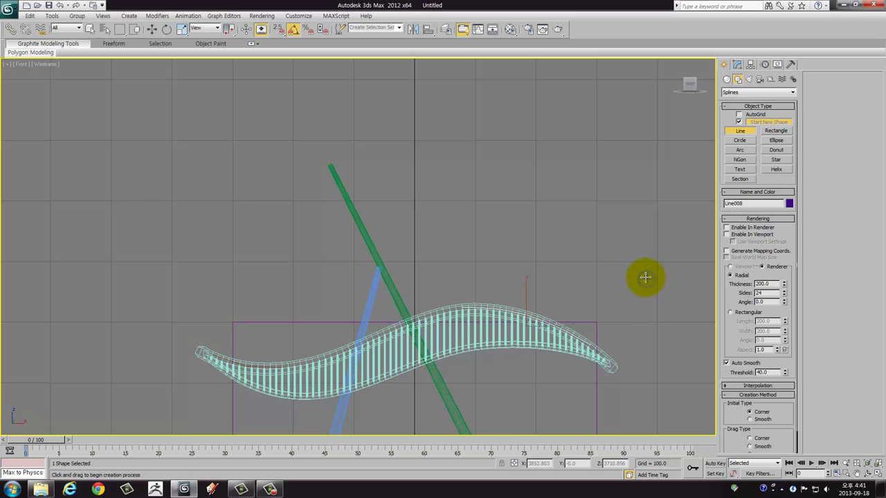
pyautogui.rightClick(354, 236)
# Step: Select the spare spline hidden beneath the wavy surface and inspect its vertices
pyautogui.click(248, 365)
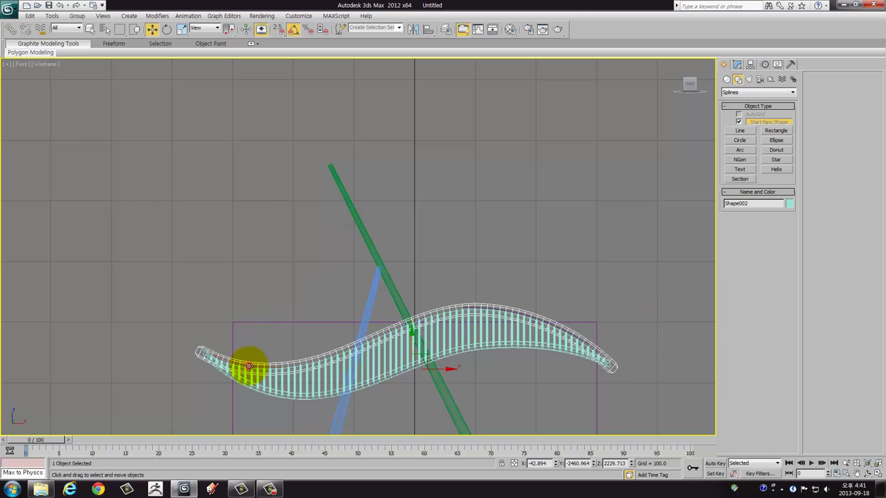
pyautogui.click(248, 365)
pyautogui.click(248, 365)
pyautogui.click(248, 365)
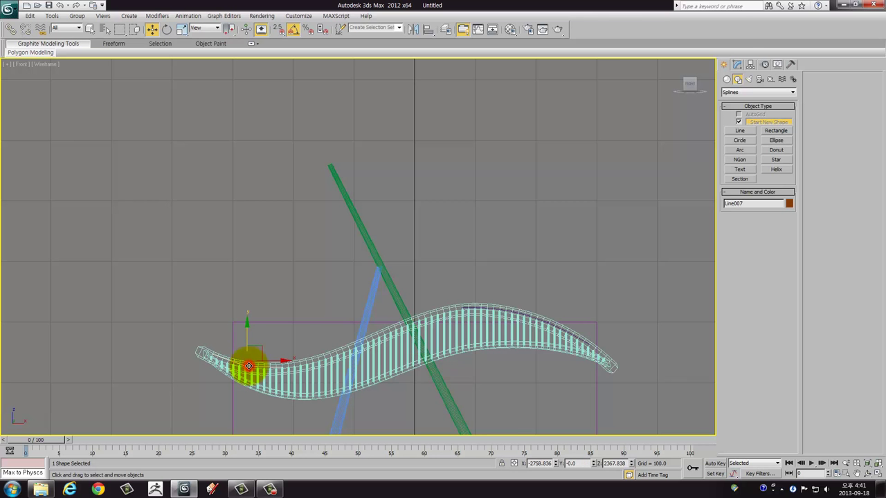
pyautogui.click(737, 64)
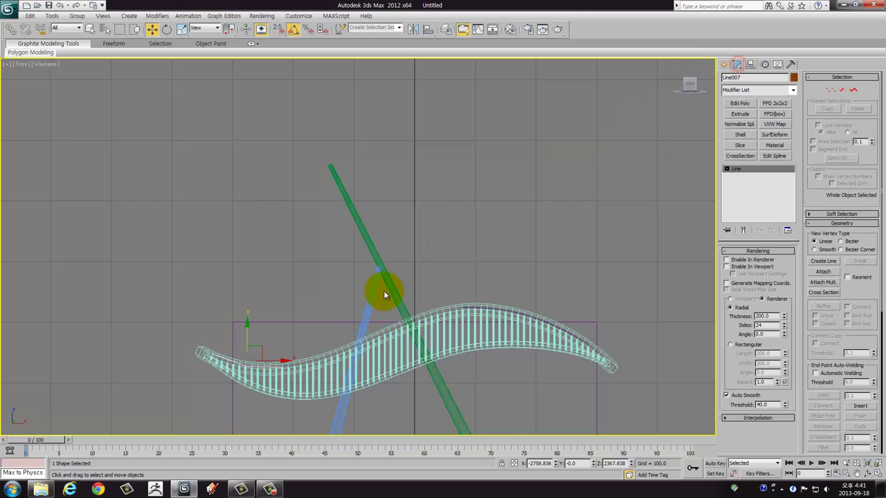
pyautogui.moveTo(401, 264); pyautogui.dragTo(417, 236, button='middle')
pyautogui.scroll(2, 319, 295)
pyautogui.scroll(2, 321, 293)
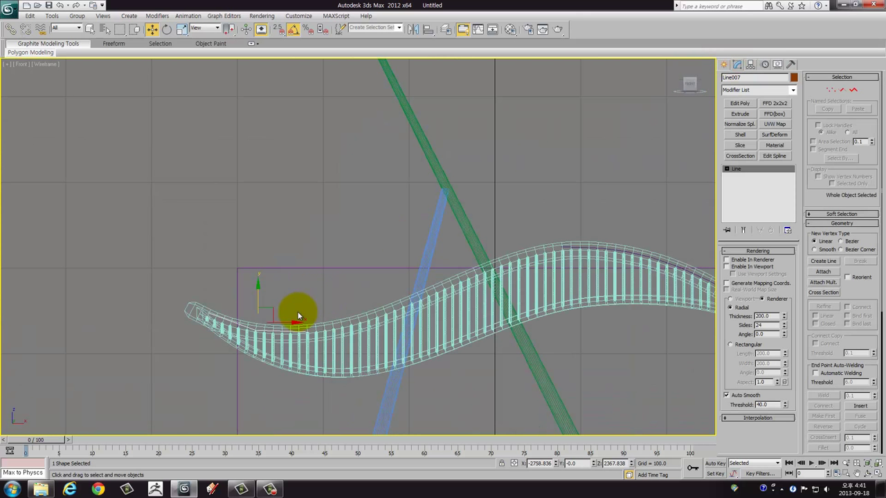
pyautogui.press('1')
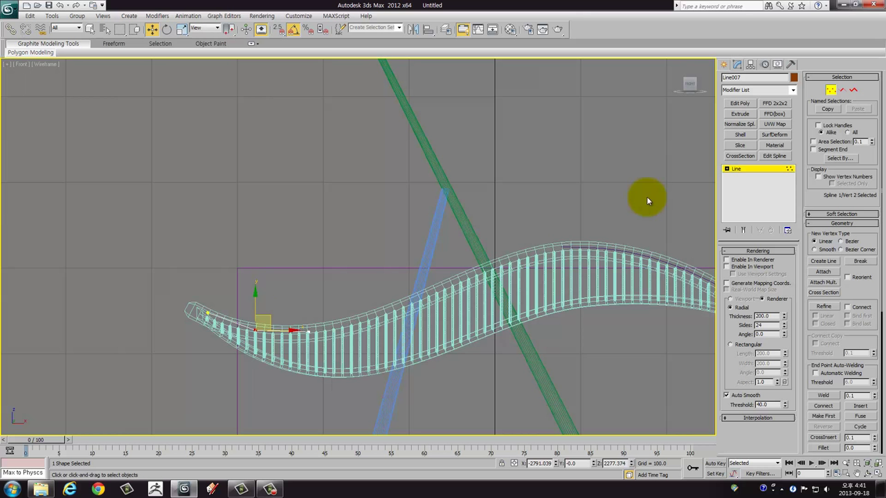
pyautogui.click(830, 92)
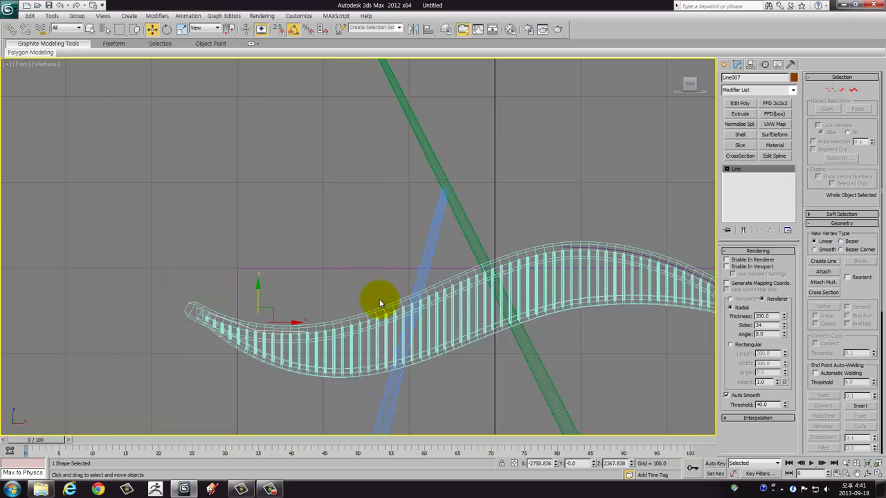
# Step: Lift the spare spline above the surface and delete it
pyautogui.click(278, 286)
pyautogui.moveTo(322, 277); pyautogui.dragTo(269, 315, button='middle')
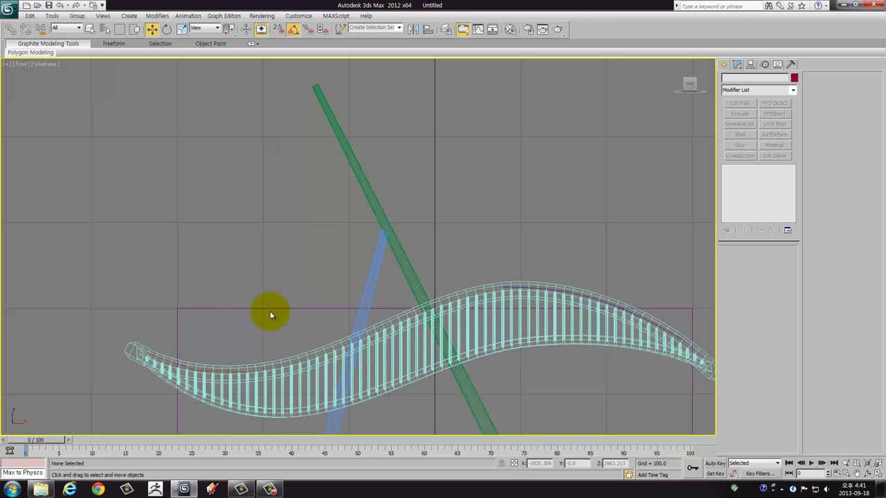
pyautogui.click(216, 372)
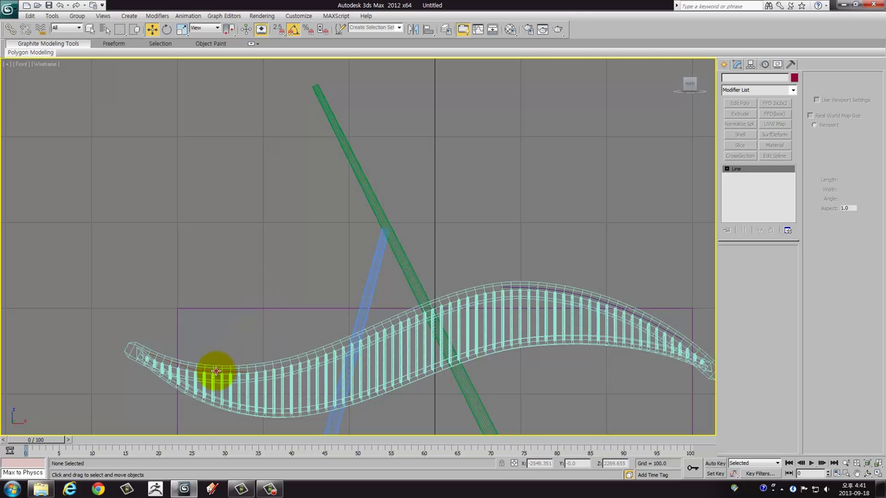
pyautogui.moveTo(213, 353); pyautogui.dragTo(223, 229)
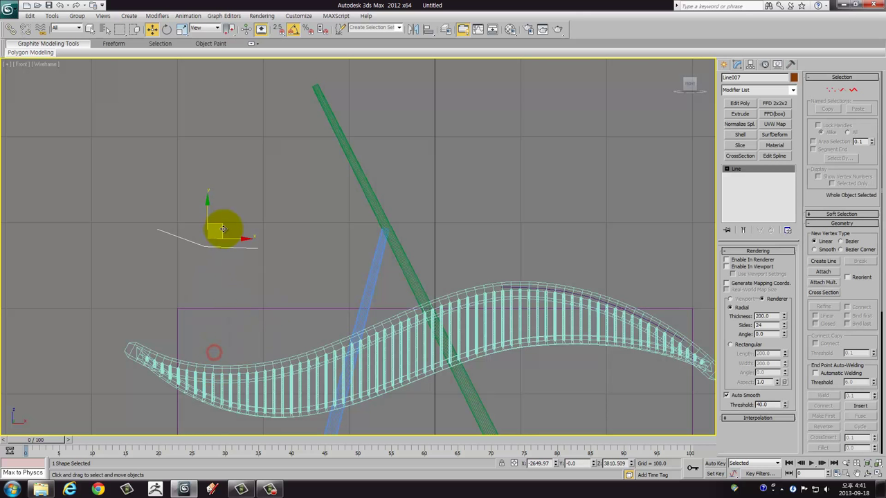
pyautogui.press('Delete')
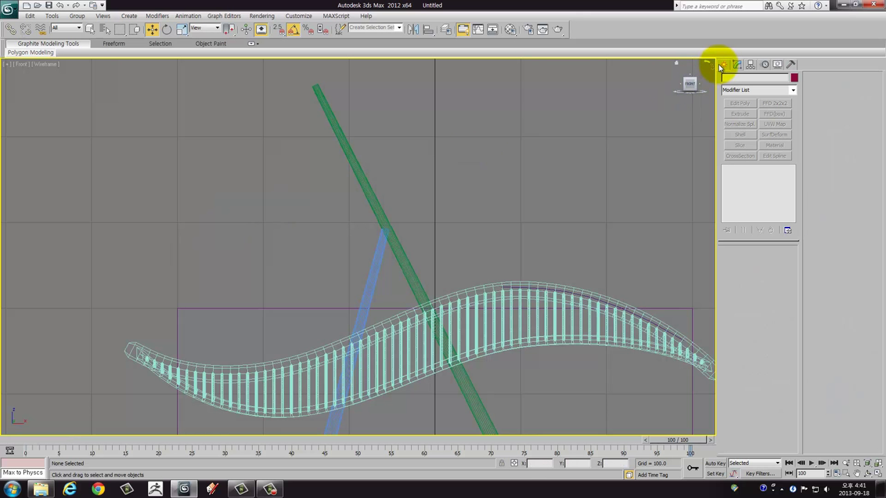
# Step: Draw Line009 from the surface's left tip along its lower edge toward the blue post
pyautogui.click(721, 64)
pyautogui.click(739, 130)
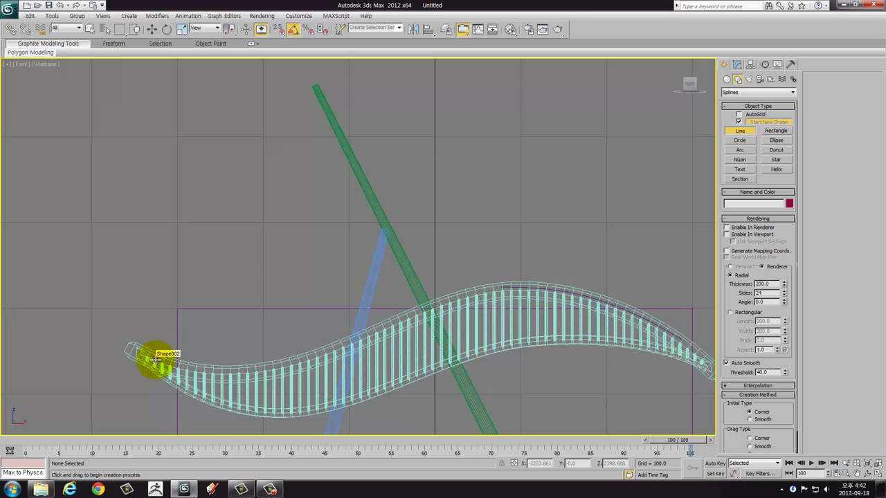
pyautogui.click(155, 358)
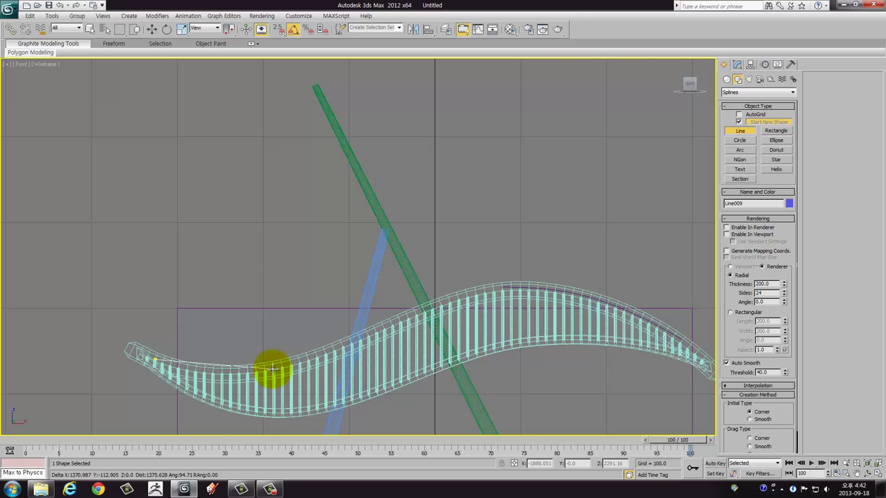
pyautogui.click(272, 368)
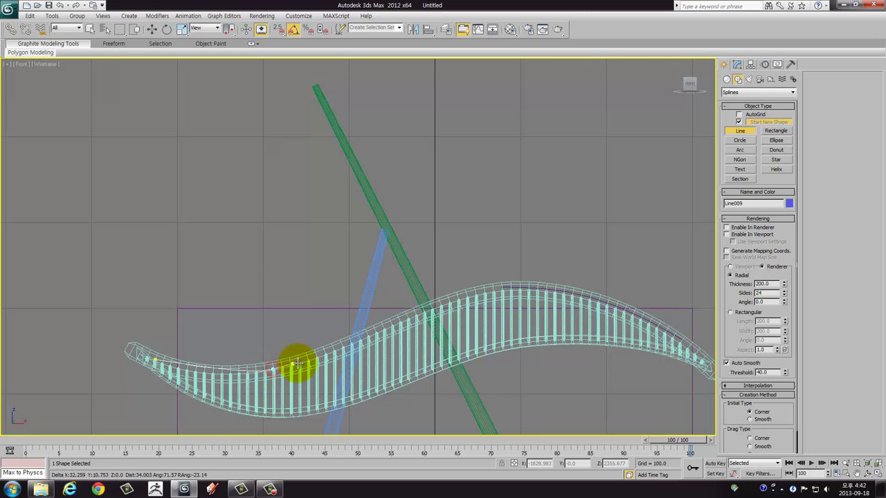
pyautogui.click(330, 353)
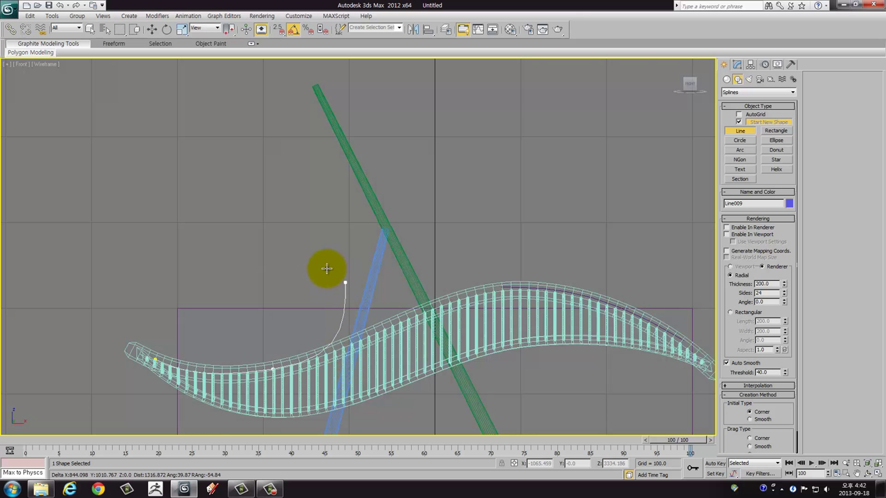
pyautogui.rightClick(256, 207)
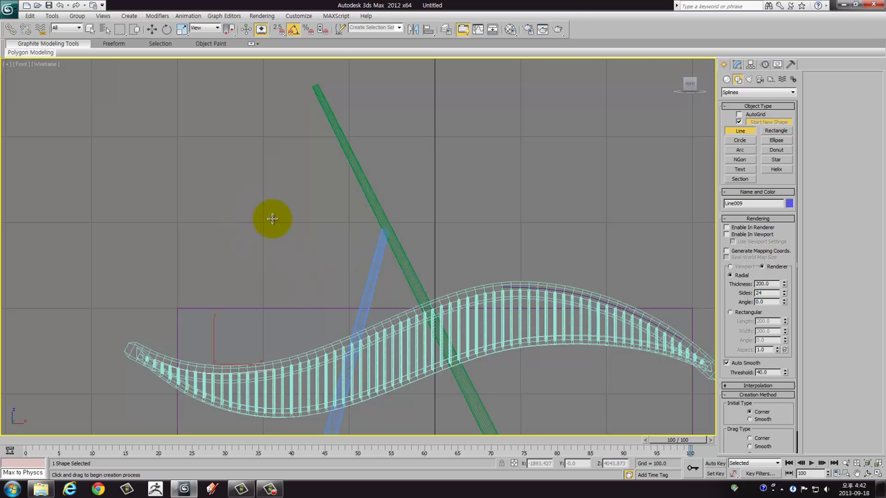
pyautogui.press('w')
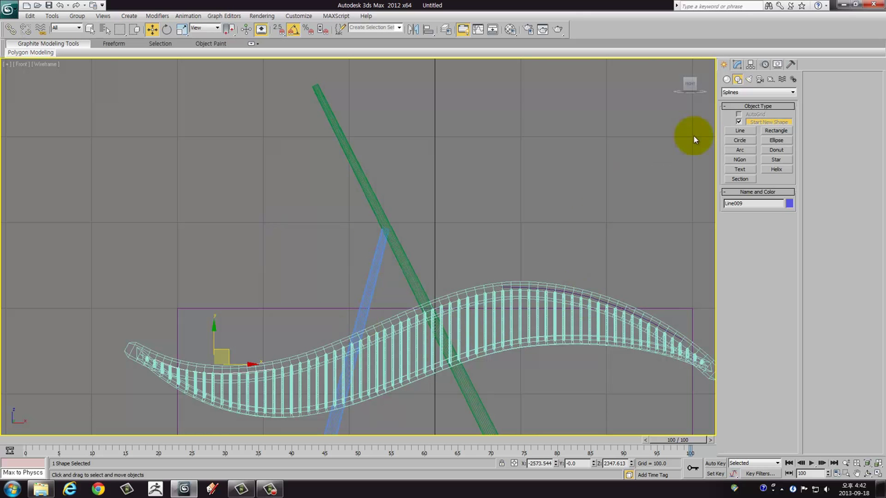
# Step: Sketch an angled test line and a curved test line, then delete both
pyautogui.click(740, 131)
pyautogui.click(42, 169)
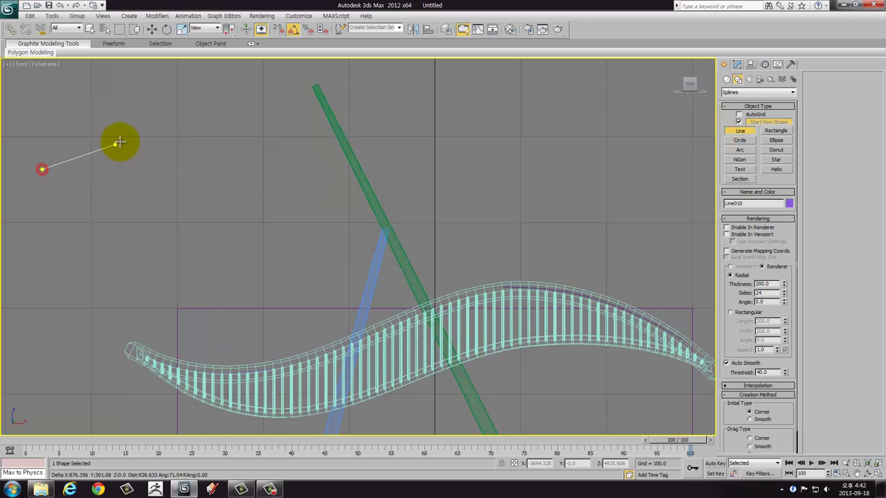
pyautogui.click(142, 135)
pyautogui.click(209, 160)
pyautogui.rightClick(212, 159)
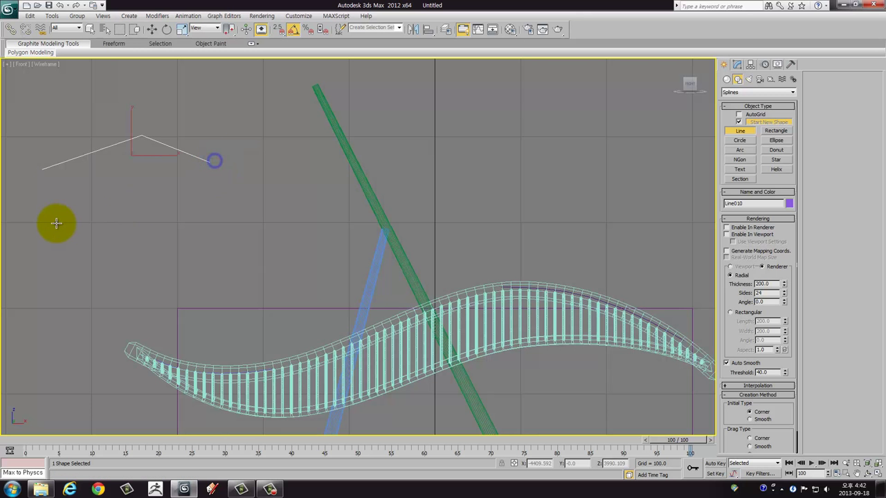
pyautogui.click(52, 225)
pyautogui.moveTo(138, 185); pyautogui.dragTo(192, 184)
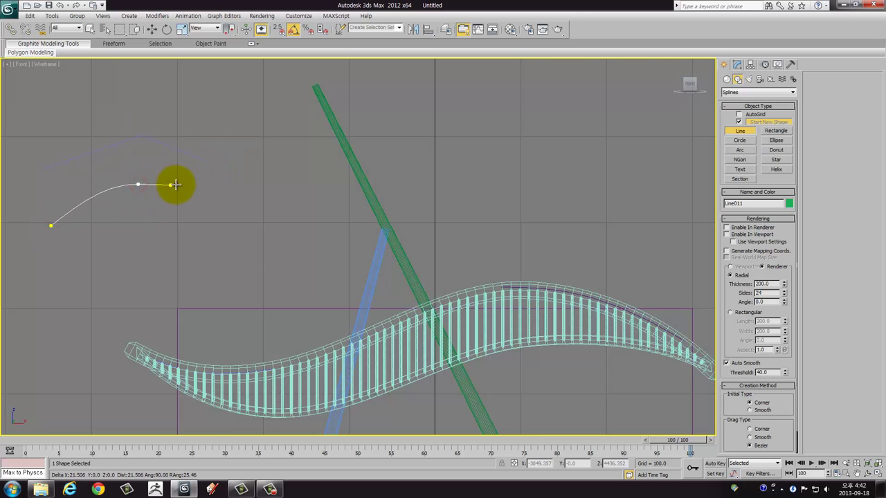
pyautogui.click(216, 227)
pyautogui.rightClick(217, 226)
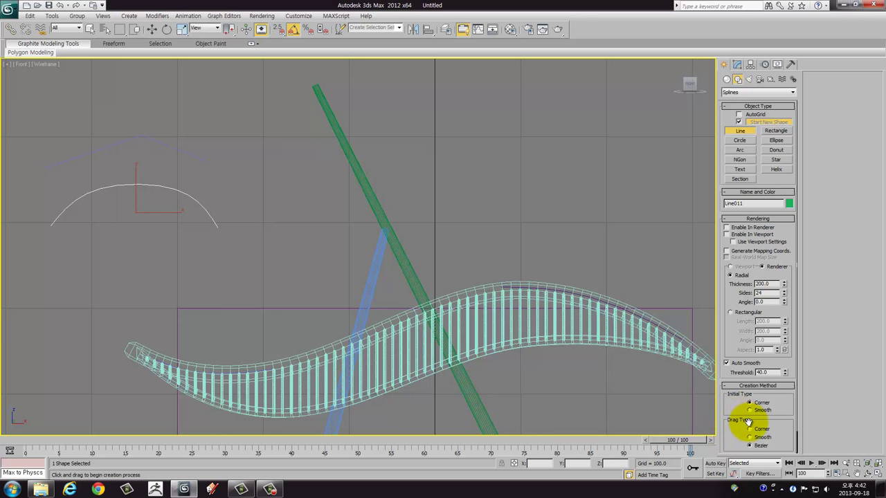
pyautogui.rightClick(235, 259)
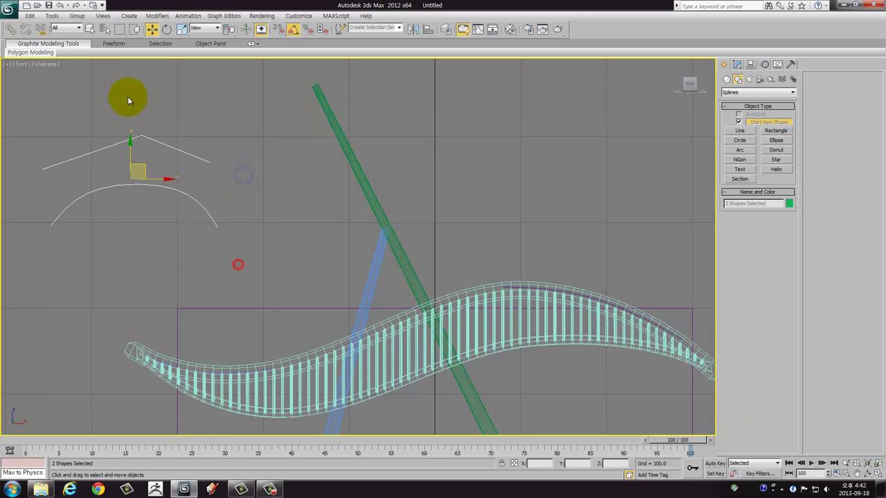
pyautogui.press('Delete')
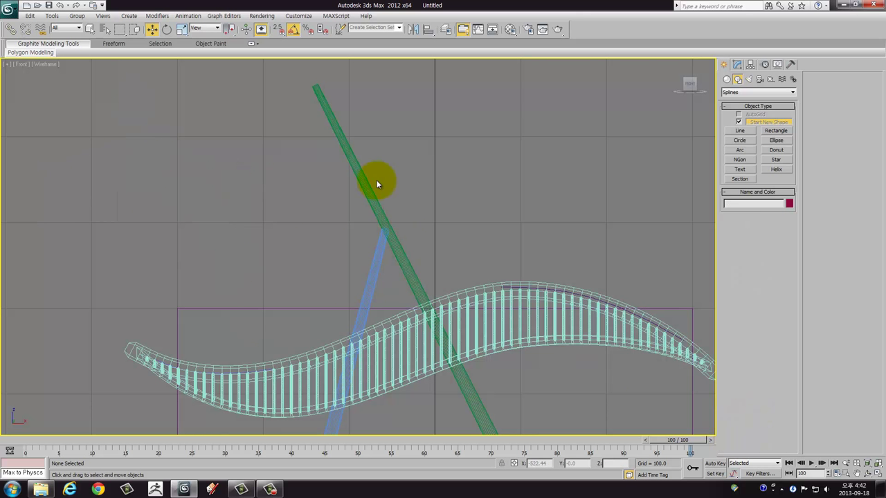
# Step: Select the three cable curves together and move them up above the surface
pyautogui.moveTo(288, 87); pyautogui.dragTo(347, 132)
pyautogui.moveTo(271, 71); pyautogui.dragTo(375, 146)
pyautogui.moveTo(142, 297); pyautogui.dragTo(286, 395)
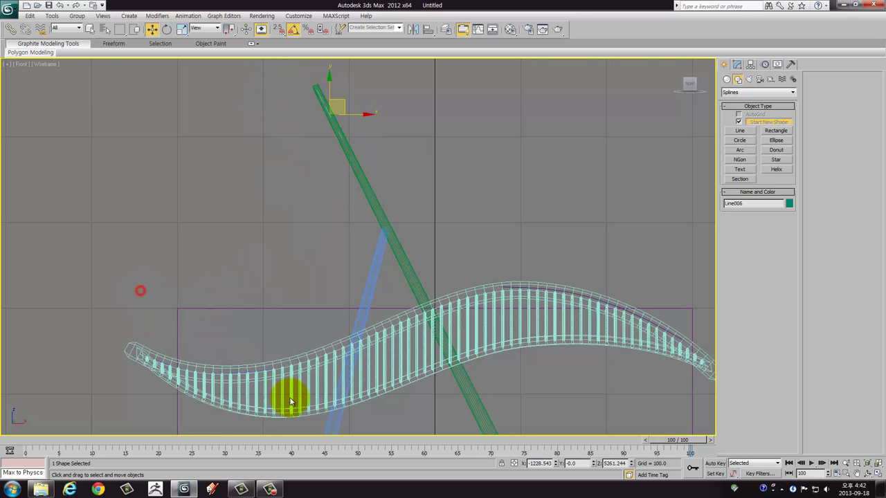
pyautogui.moveTo(514, 252)
pyautogui.mouseDown(button='middle')
pyautogui.moveTo(457, 259)
pyautogui.moveTo(350, 213)
pyautogui.mouseUp(button='middle')
pyautogui.moveTo(350, 212); pyautogui.dragTo(658, 395)
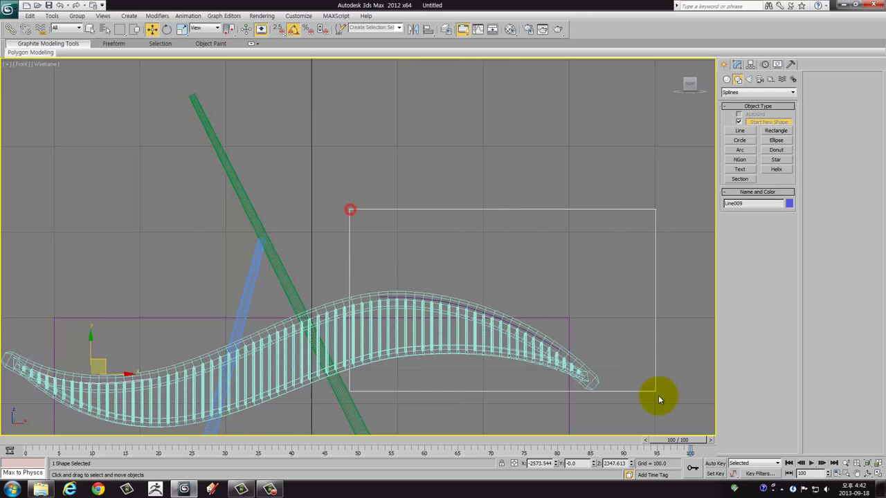
pyautogui.scroll(-3, 597, 354)
pyautogui.keyDown('ctrl'); pyautogui.moveTo(243, 118); pyautogui.dragTo(376, 223); pyautogui.keyUp('ctrl')
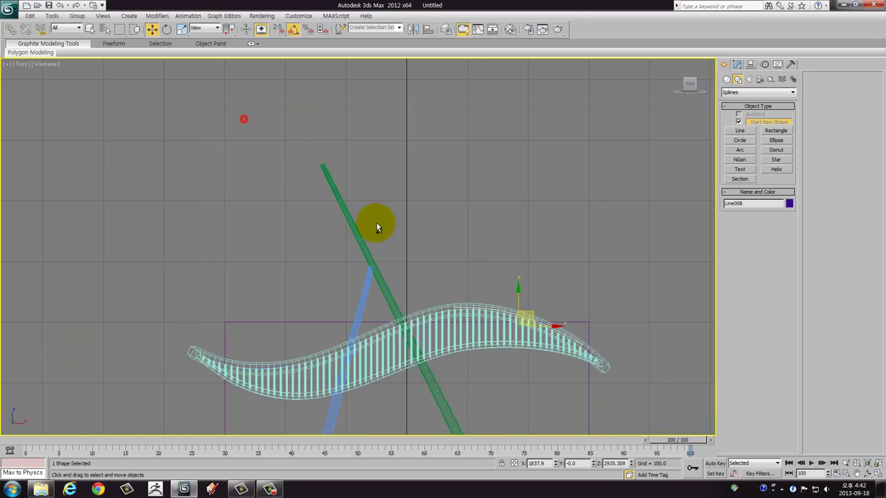
pyautogui.keyDown('ctrl'); pyautogui.moveTo(185, 310); pyautogui.dragTo(306, 406); pyautogui.keyUp('ctrl')
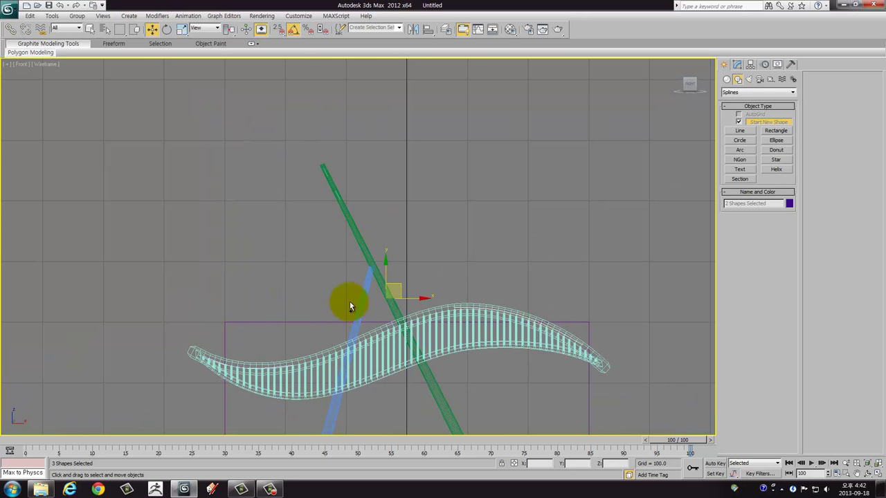
pyautogui.moveTo(346, 301); pyautogui.dragTo(345, 348, button='middle')
pyautogui.moveTo(345, 348); pyautogui.dragTo(359, 200)
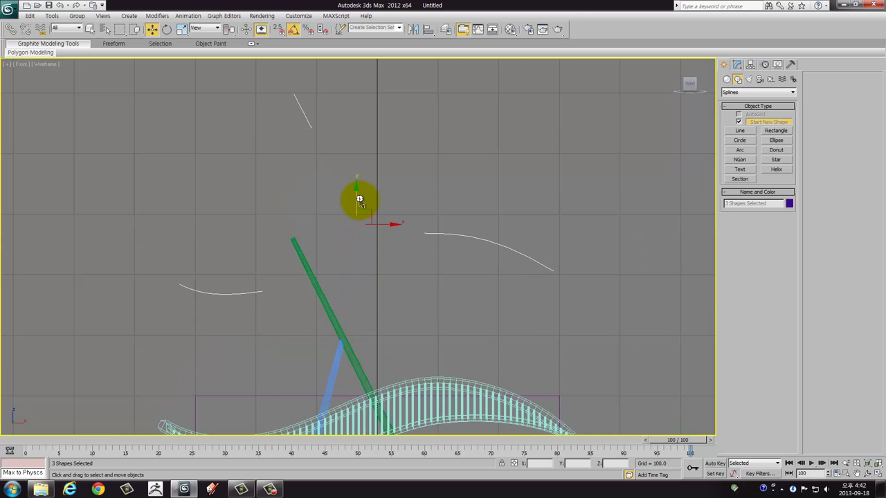
# Step: Check the right arc's vertices, then select the left arc as a whole
pyautogui.click(433, 260)
pyautogui.click(471, 252)
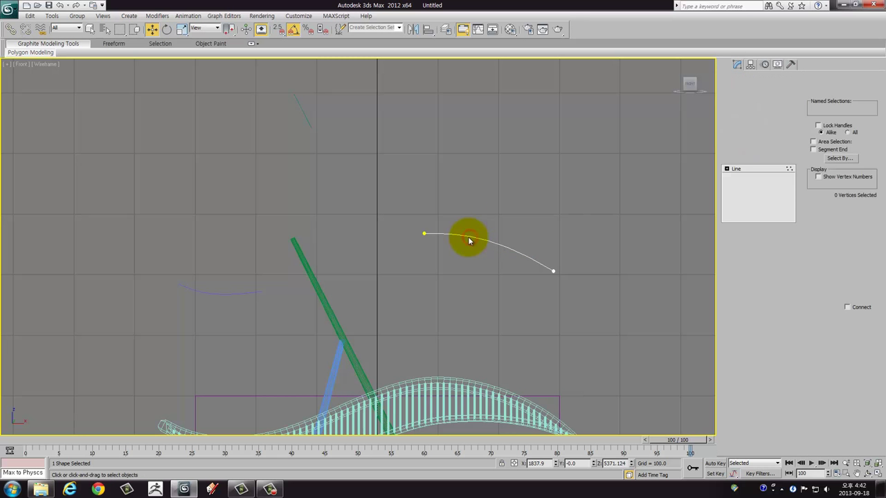
pyautogui.moveTo(449, 242); pyautogui.dragTo(405, 220)
pyautogui.moveTo(407, 222); pyautogui.dragTo(435, 273, button='middle')
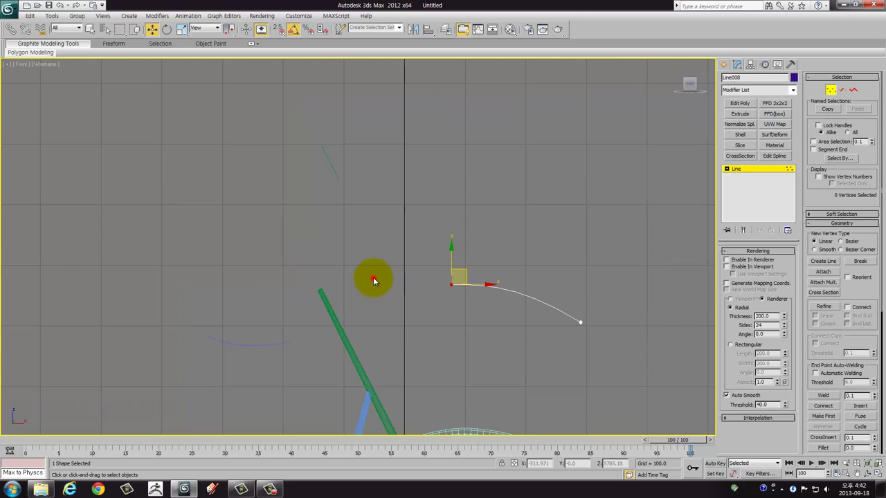
pyautogui.click(374, 276)
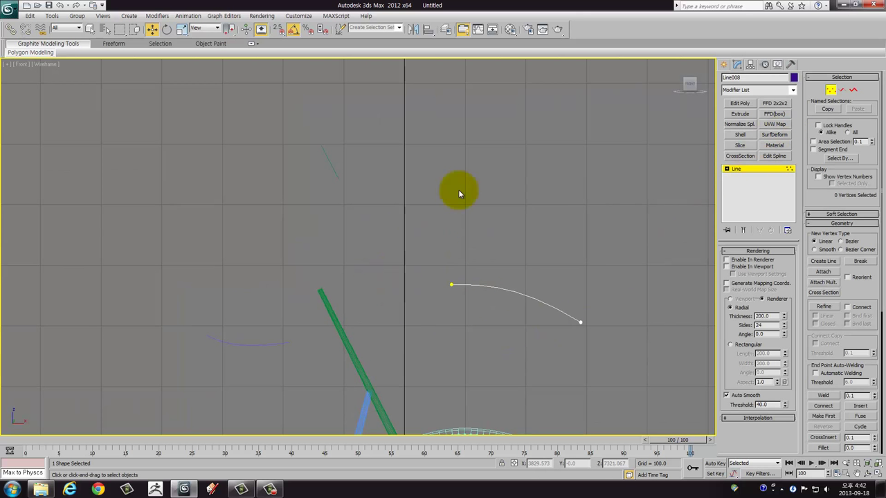
pyautogui.click(735, 169)
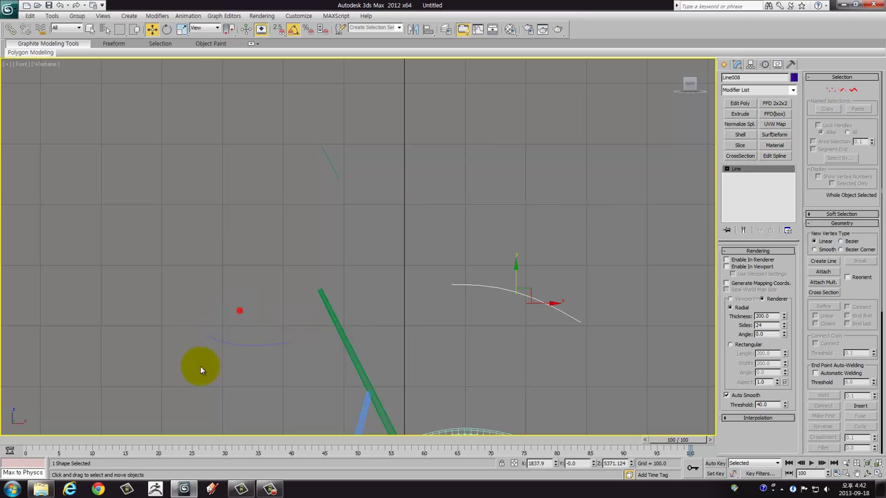
pyautogui.moveTo(239, 308); pyautogui.dragTo(200, 368)
# Step: Attach the short top line and the right arc to the left arc
pyautogui.click(822, 271)
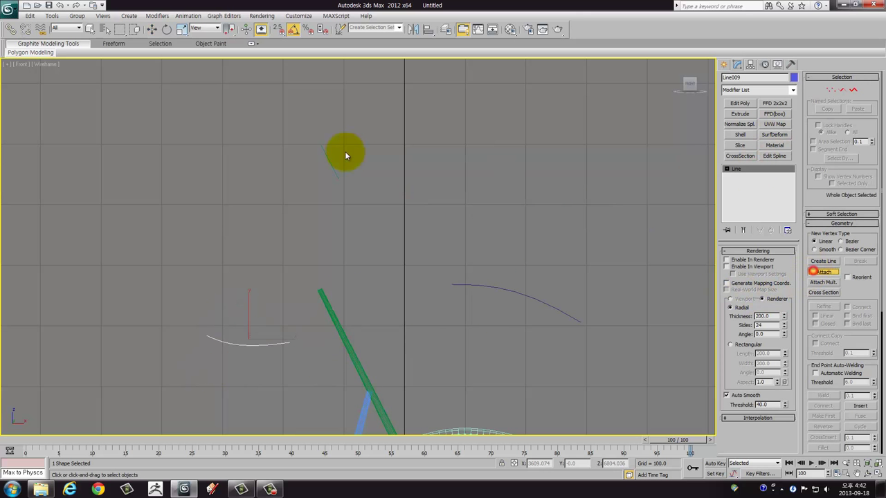
pyautogui.click(330, 158)
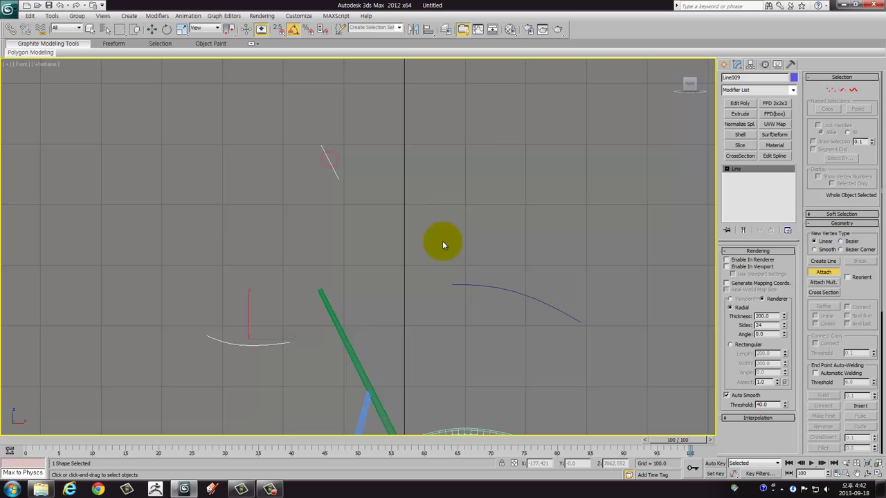
pyautogui.click(480, 284)
pyautogui.press('w')
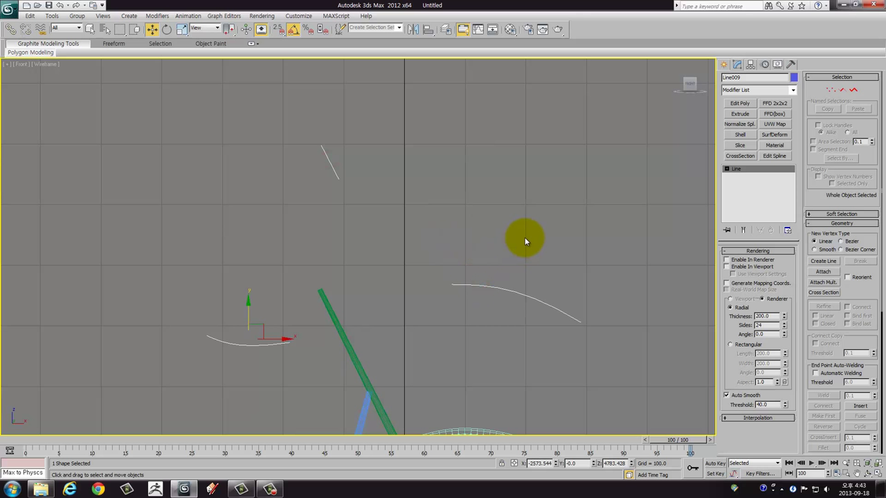
# Step: Select all three segments and Divide them twice, giving five vertices per curve
pyautogui.click(841, 90)
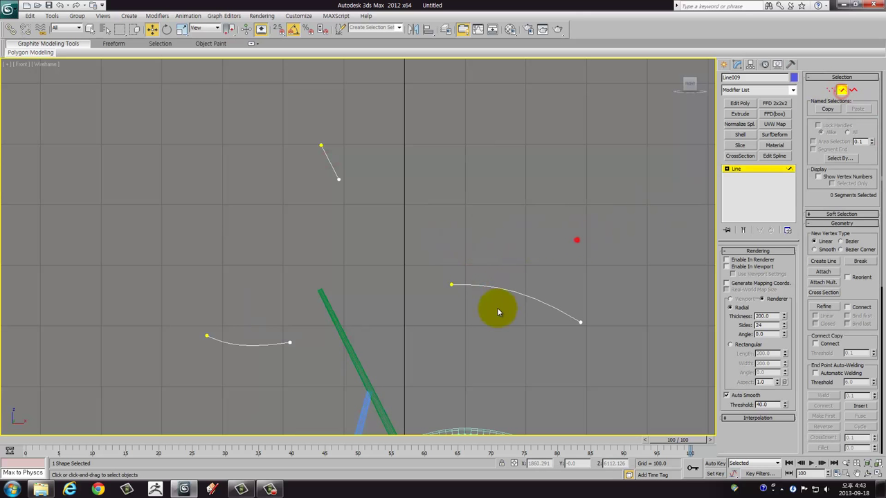
pyautogui.click(502, 292)
pyautogui.click(331, 164)
pyautogui.click(249, 344)
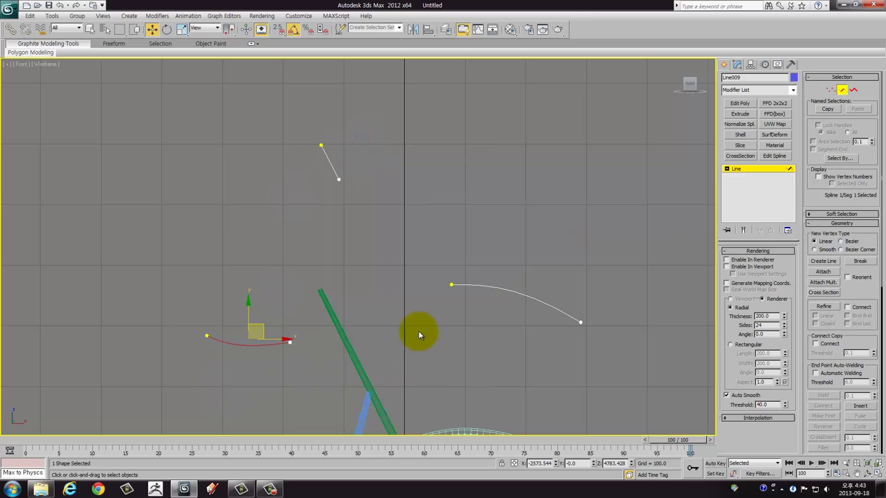
pyautogui.keyDown('ctrl'); pyautogui.click(328, 159); pyautogui.keyUp('ctrl')
pyautogui.keyDown('ctrl'); pyautogui.click(561, 309); pyautogui.keyUp('ctrl')
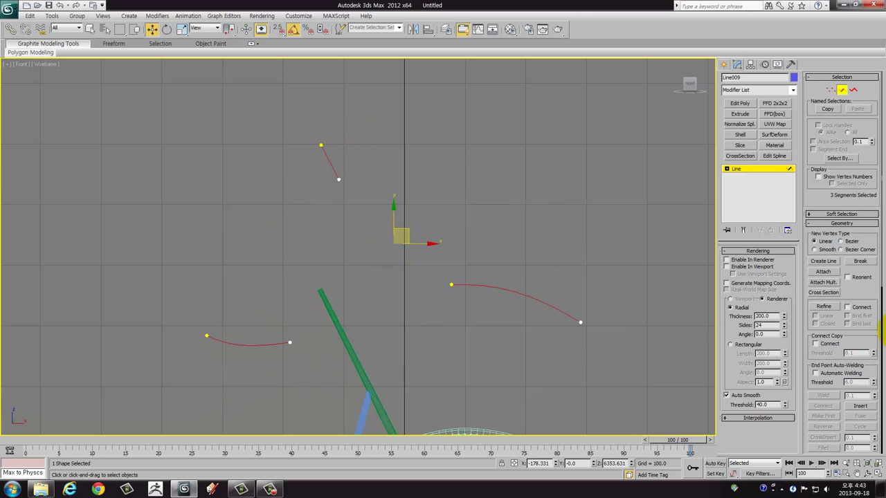
pyautogui.scroll(-2, 853, 307)
pyautogui.scroll(-1, 850, 307)
pyautogui.scroll(-1, 844, 312)
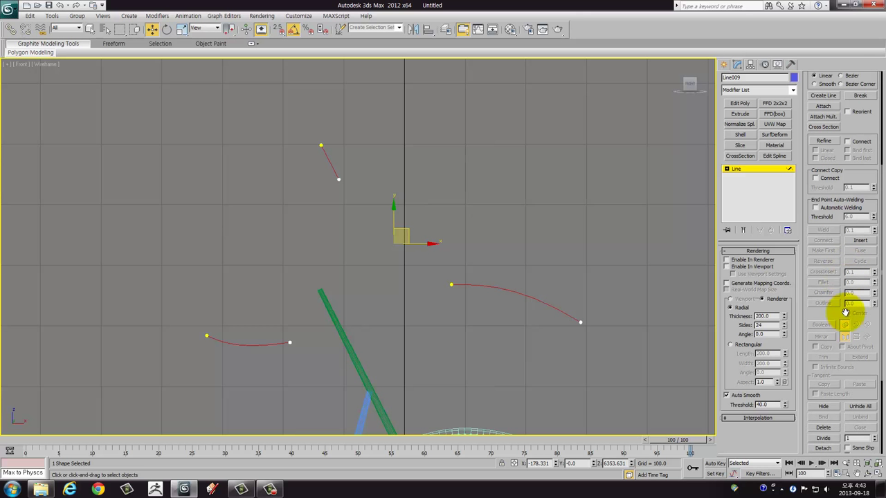
pyautogui.scroll(-1, 844, 325)
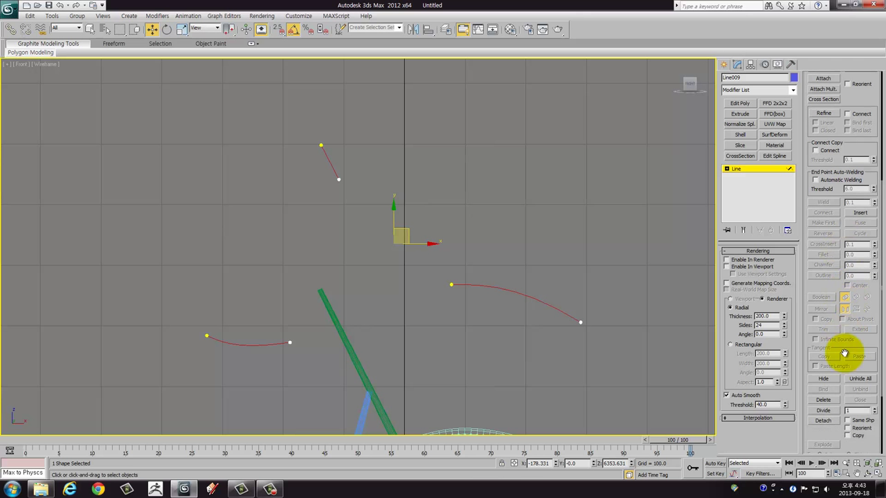
pyautogui.click(829, 413)
pyautogui.click(830, 413)
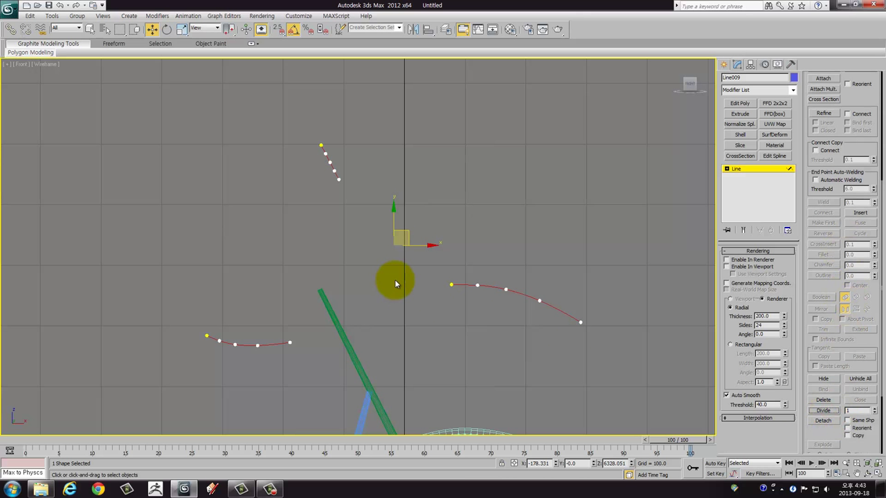
pyautogui.moveTo(394, 279); pyautogui.dragTo(400, 258, button='middle')
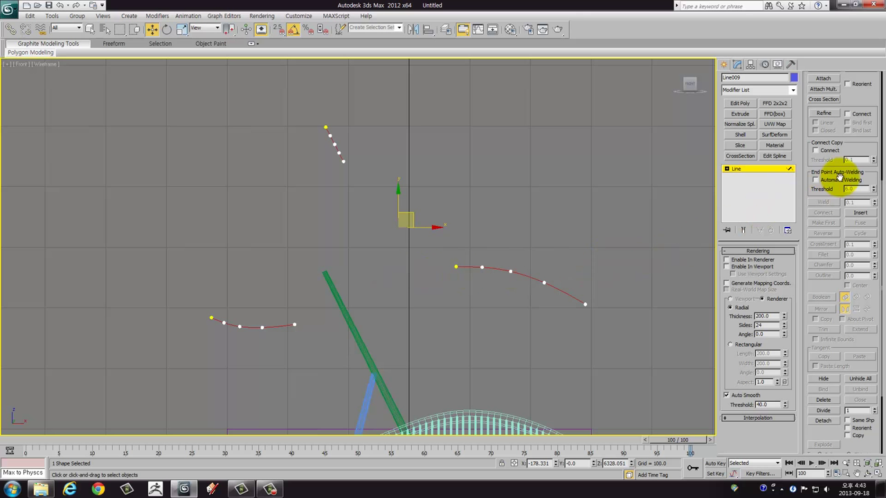
pyautogui.moveTo(869, 150); pyautogui.dragTo(870, 120)
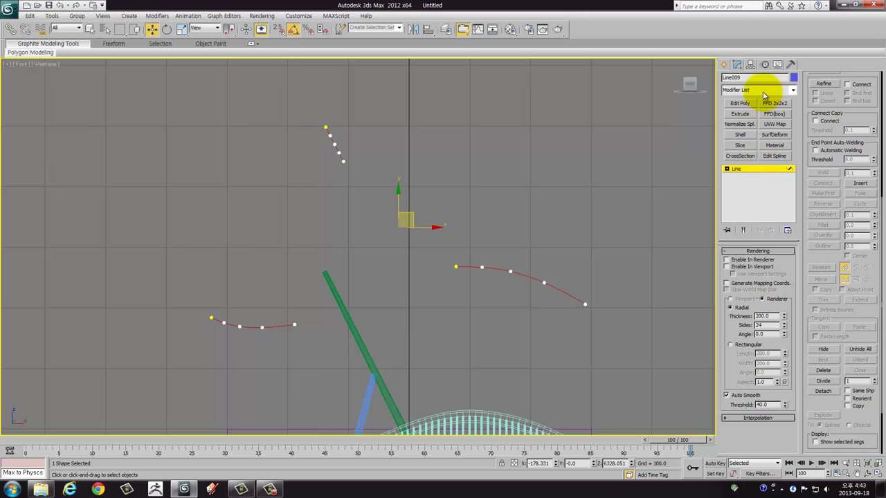
# Step: Add a CrossSection modifier to Line009 with Linear spline options
pyautogui.click(755, 171)
pyautogui.click(754, 90)
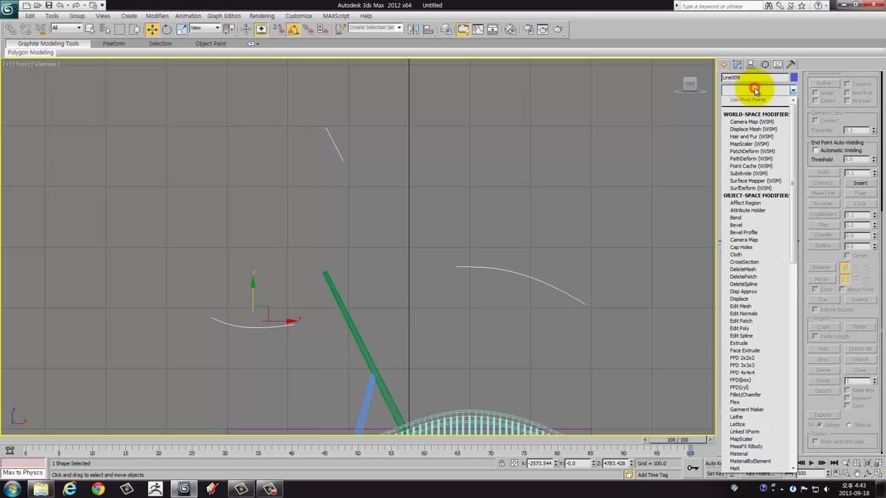
pyautogui.scroll(-1, 754, 97)
pyautogui.scroll(-5, 754, 117)
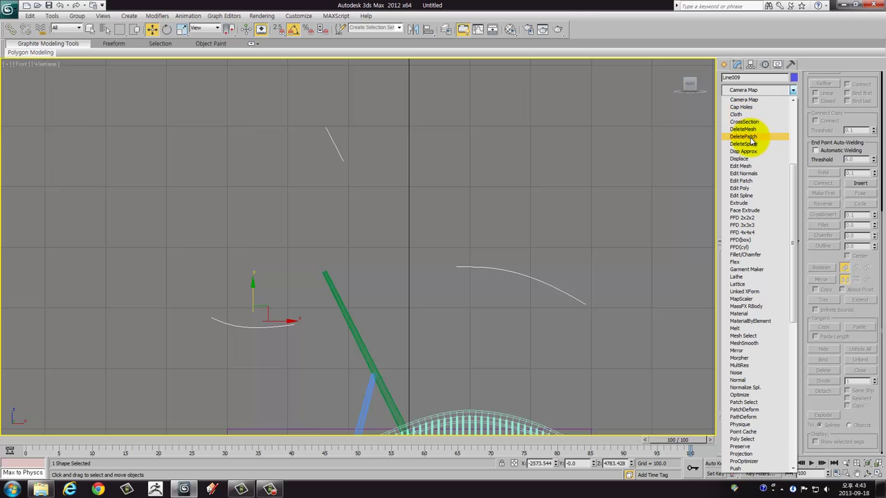
pyautogui.click(747, 122)
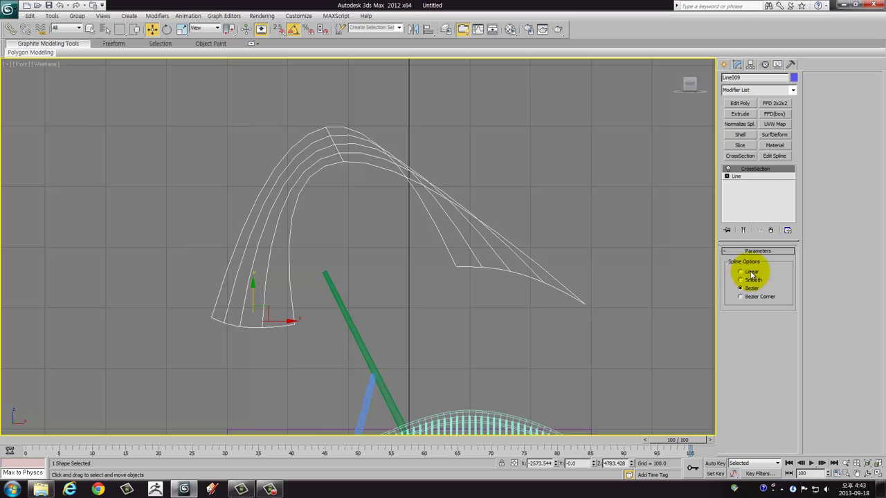
pyautogui.click(750, 272)
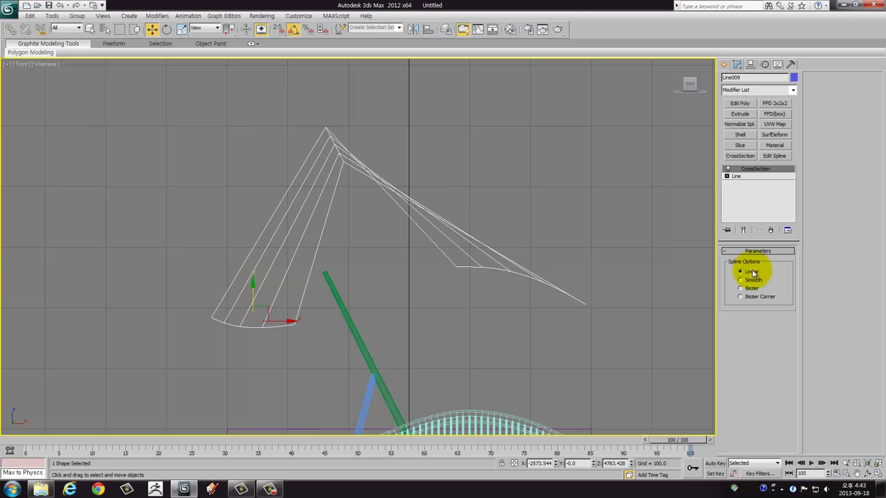
# Step: Make the right curve's right-end vertex its first vertex, then return to the CrossSection result
pyautogui.click(735, 177)
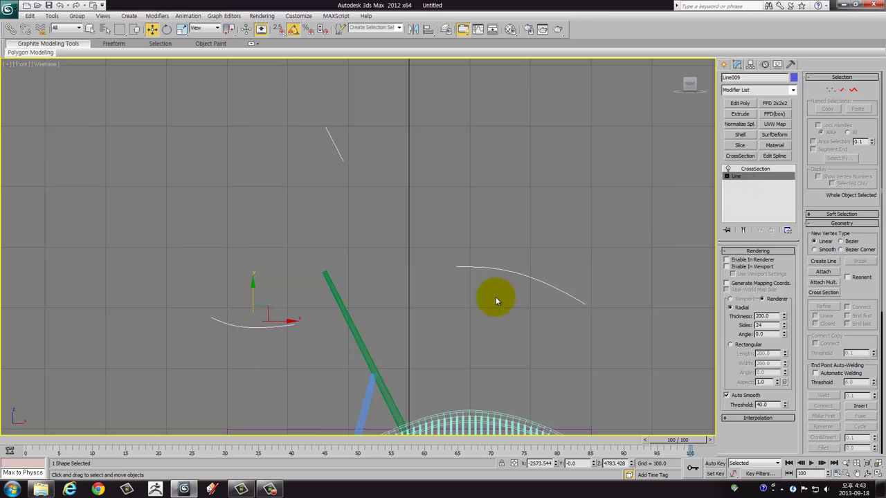
pyautogui.press('1')
pyautogui.moveTo(487, 296); pyautogui.dragTo(432, 251)
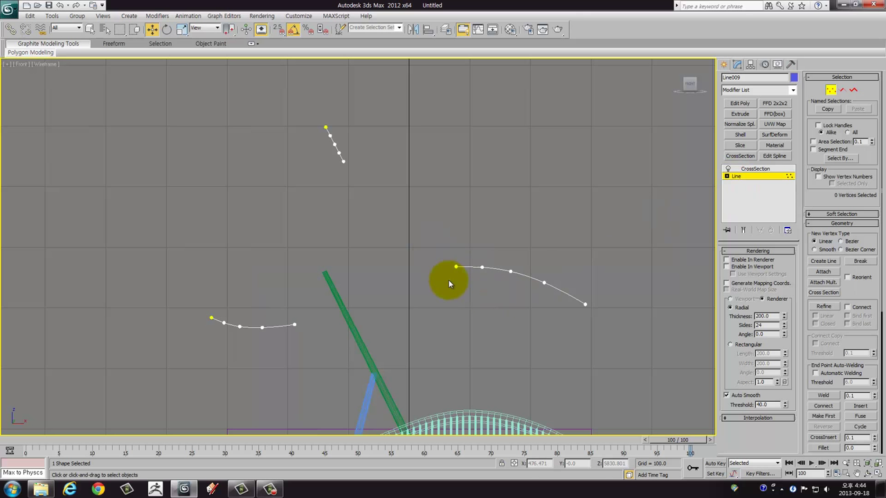
pyautogui.click(458, 266)
pyautogui.click(584, 304)
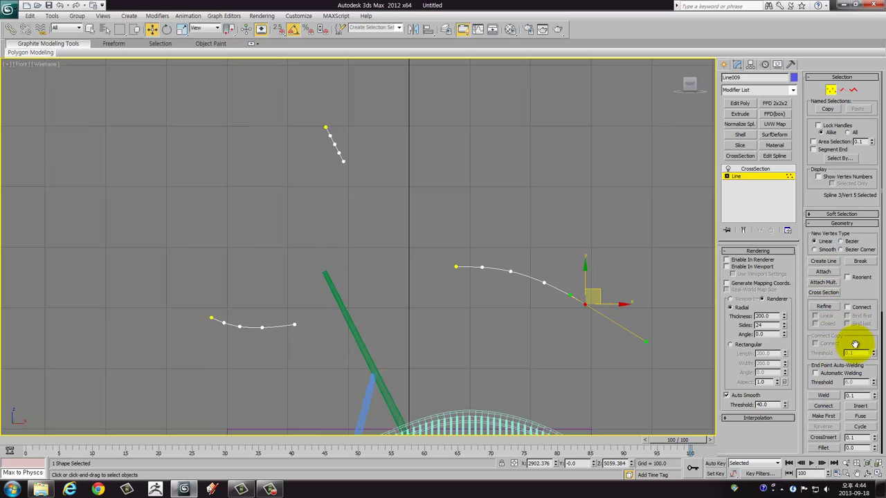
pyautogui.moveTo(856, 346); pyautogui.dragTo(851, 306)
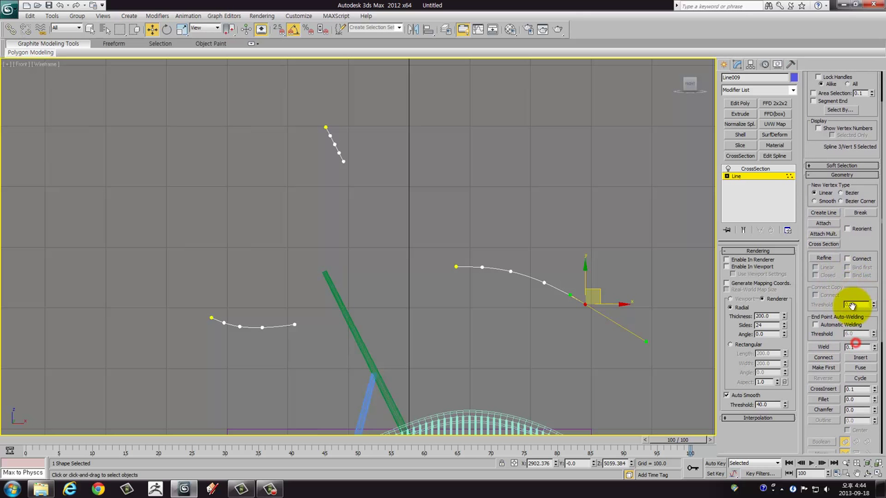
pyautogui.click(821, 368)
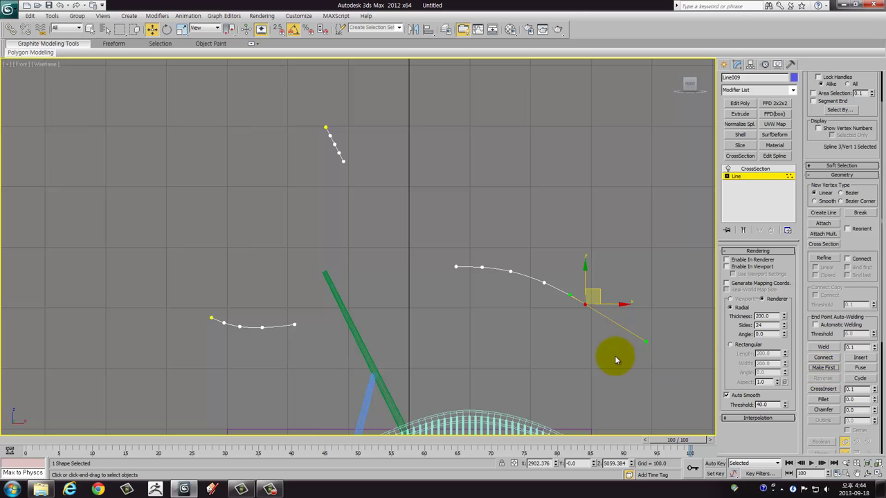
pyautogui.click(614, 355)
pyautogui.moveTo(460, 284); pyautogui.dragTo(444, 253)
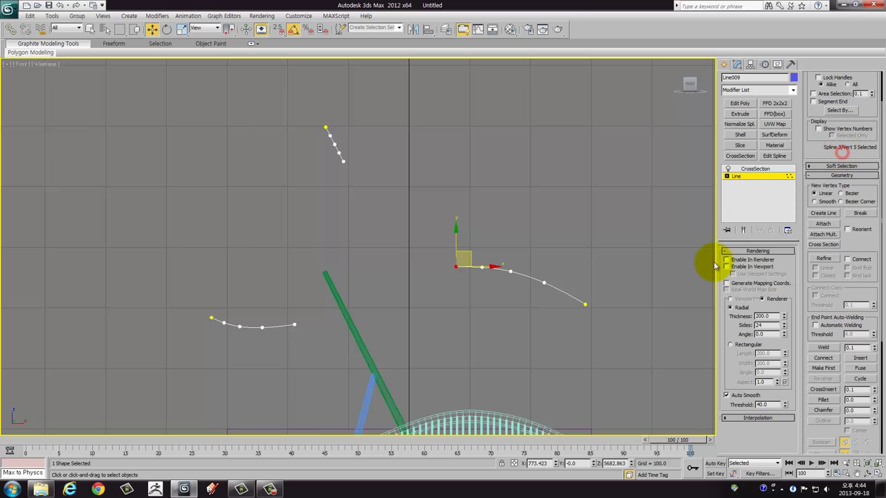
pyautogui.moveTo(651, 336); pyautogui.dragTo(580, 289)
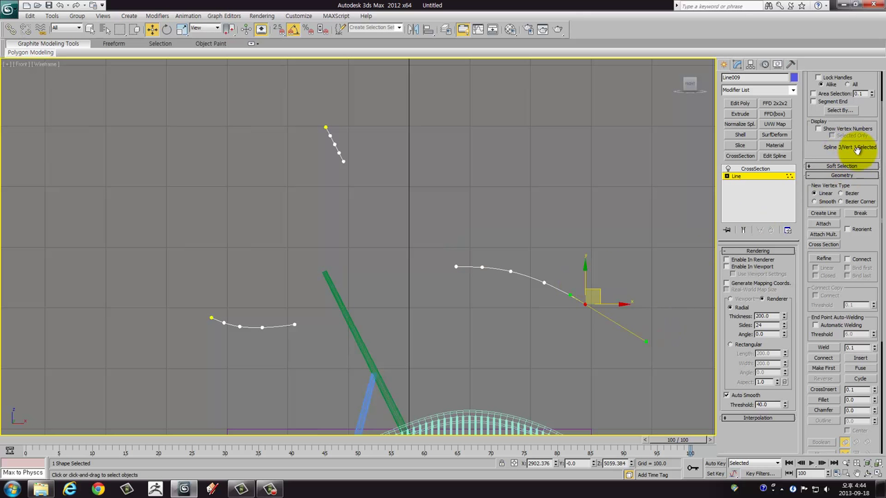
pyautogui.click(856, 152)
pyautogui.click(468, 292)
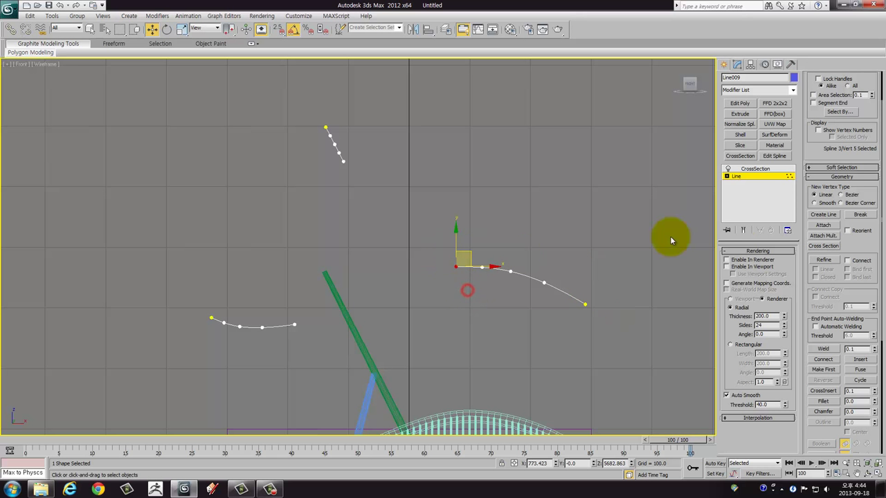
pyautogui.click(756, 169)
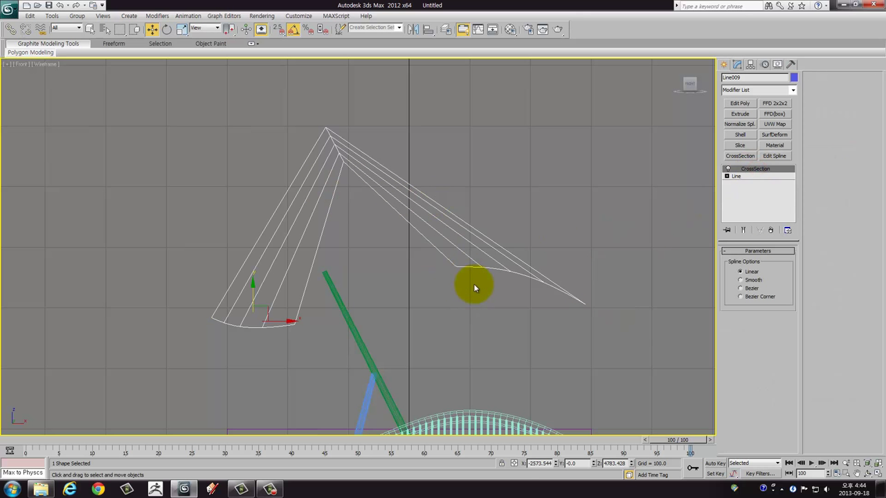
# Step: Maximize the Front view and move the cable fan down so its apex meets the green post top
pyautogui.scroll(-2, 473, 283)
pyautogui.scroll(-2, 476, 301)
pyautogui.hotkey('alt', 'w')
pyautogui.rightClick(522, 340)
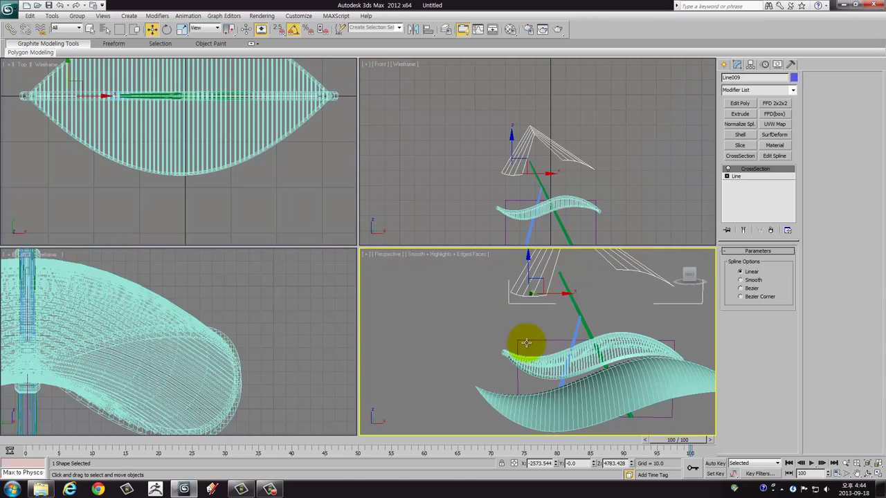
pyautogui.hotkey('alt', 'w')
pyautogui.moveTo(464, 292)
pyautogui.keyDown('alt'); pyautogui.mouseDown(button='middle')
pyautogui.moveTo(467, 370)
pyautogui.moveTo(442, 312)
pyautogui.mouseUp(button='middle'); pyautogui.keyUp('alt')
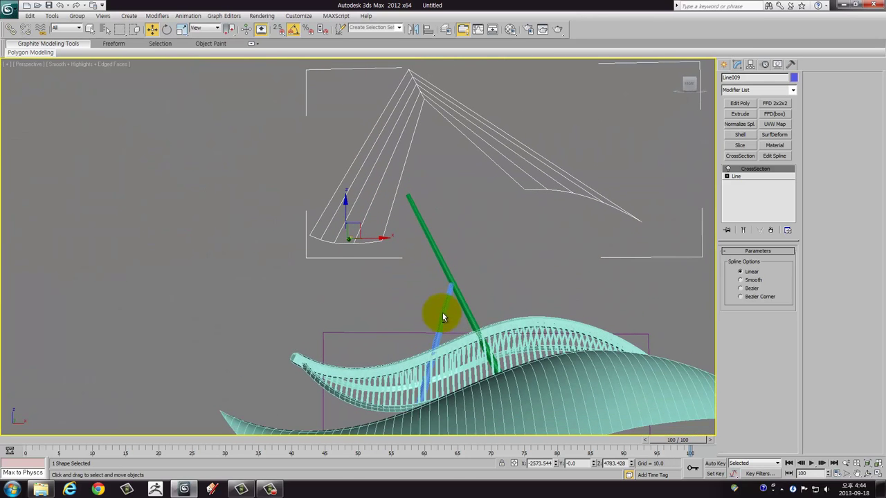
pyautogui.hotkey('alt', 'w')
pyautogui.rightClick(480, 199)
pyautogui.hotkey('alt', 'w')
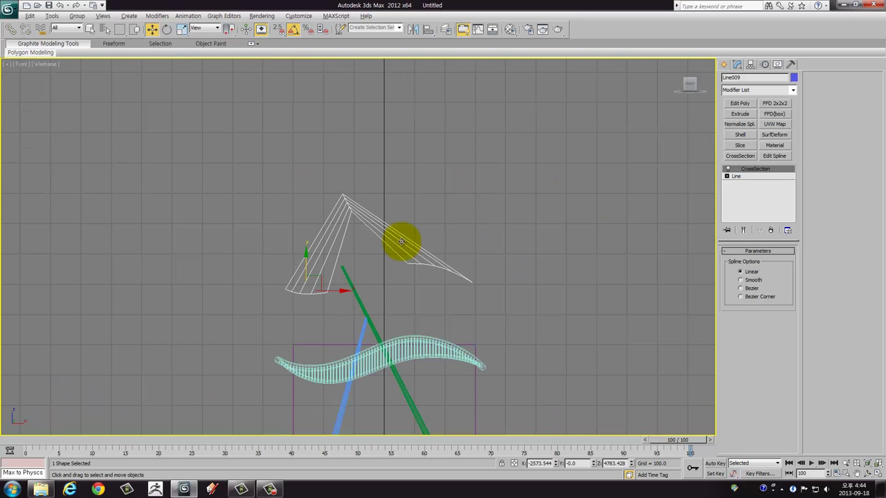
pyautogui.moveTo(305, 265); pyautogui.dragTo(319, 338)
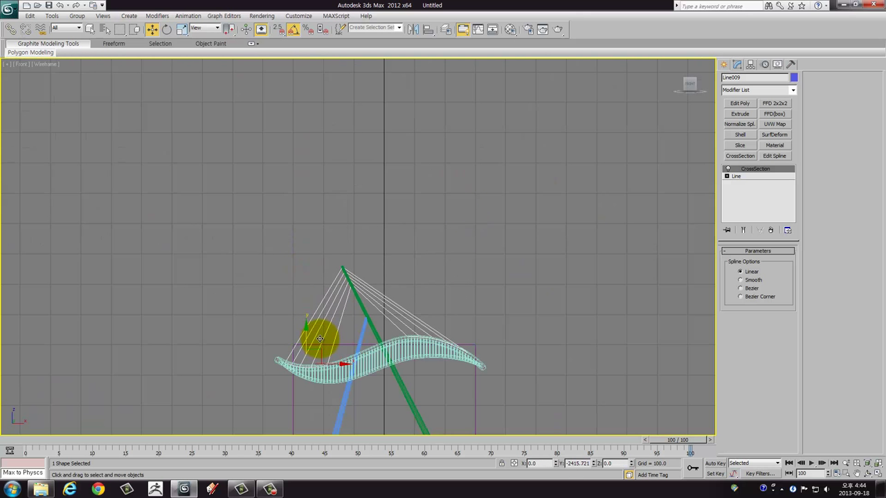
pyautogui.moveTo(357, 305); pyautogui.dragTo(366, 293, button='middle')
pyautogui.scroll(3, 367, 292)
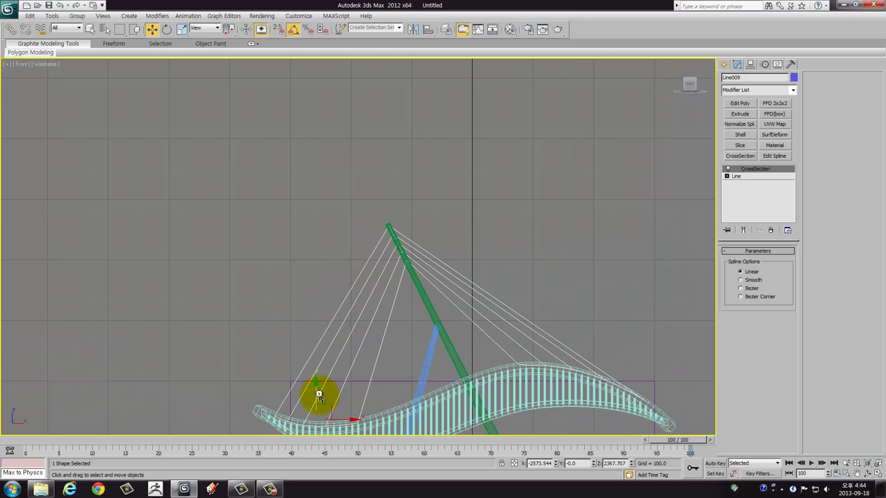
pyautogui.moveTo(316, 396); pyautogui.dragTo(316, 398)
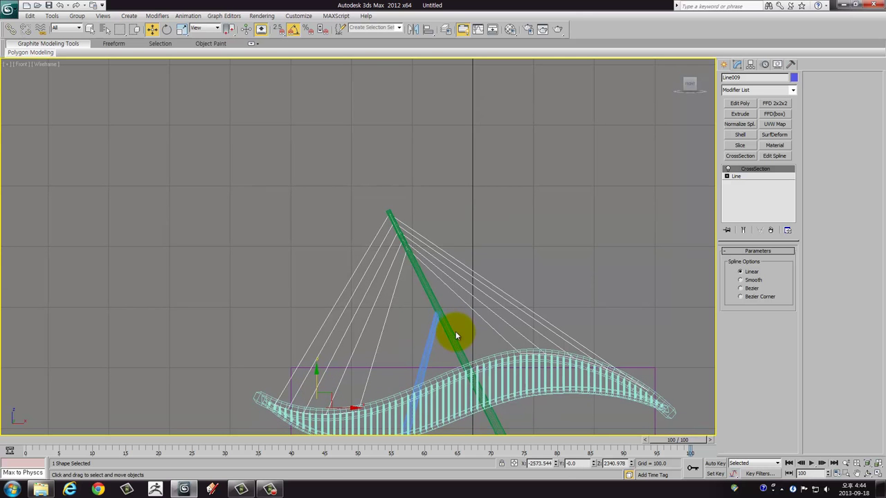
# Step: Orbit the maximized Perspective view to check the cables against the wavy surface
pyautogui.hotkey('alt', 'w')
pyautogui.rightClick(521, 357)
pyautogui.hotkey('alt', 'w')
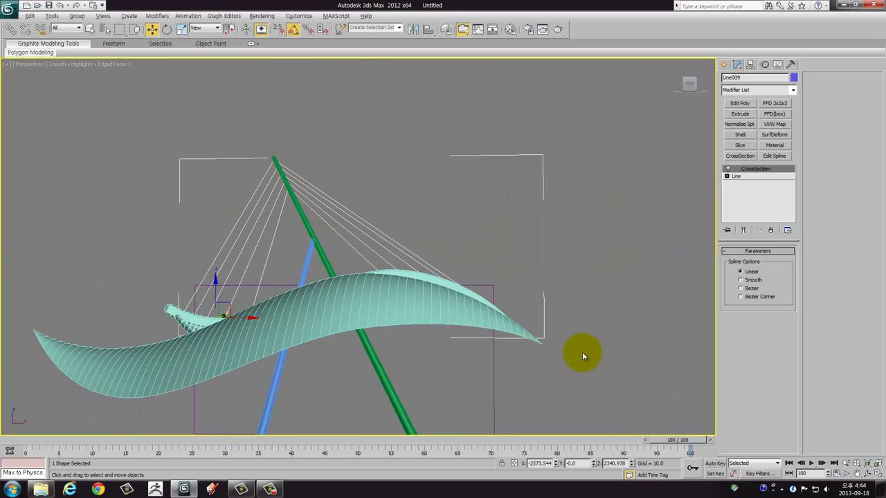
pyautogui.moveTo(511, 335)
pyautogui.keyDown('alt'); pyautogui.mouseDown(button='middle')
pyautogui.moveTo(422, 349)
pyautogui.moveTo(323, 316)
pyautogui.moveTo(252, 317)
pyautogui.moveTo(224, 330)
pyautogui.moveTo(257, 316)
pyautogui.moveTo(362, 311)
pyautogui.mouseUp(button='middle'); pyautogui.keyUp('alt')
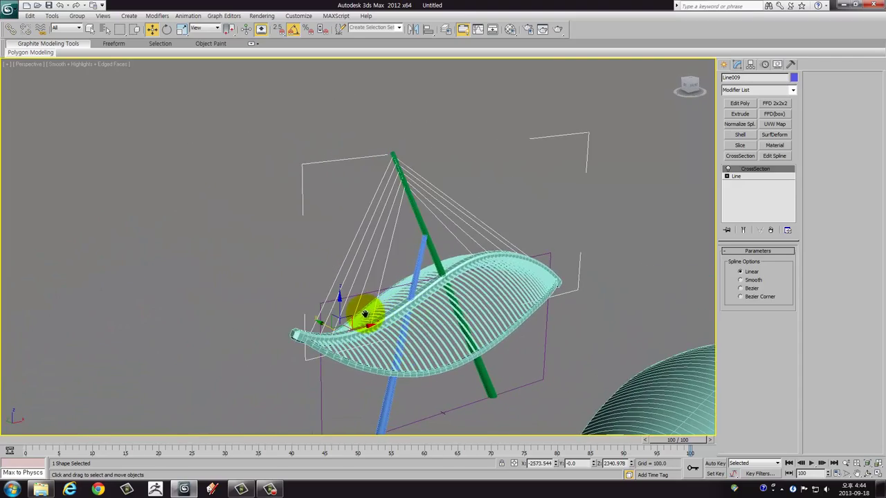
pyautogui.scroll(3, 364, 312)
pyautogui.moveTo(450, 301)
pyautogui.keyDown('alt'); pyautogui.mouseDown(button='middle')
pyautogui.moveTo(510, 297)
pyautogui.moveTo(445, 294)
pyautogui.moveTo(443, 306)
pyautogui.moveTo(512, 284)
pyautogui.mouseUp(button='middle'); pyautogui.keyUp('alt')
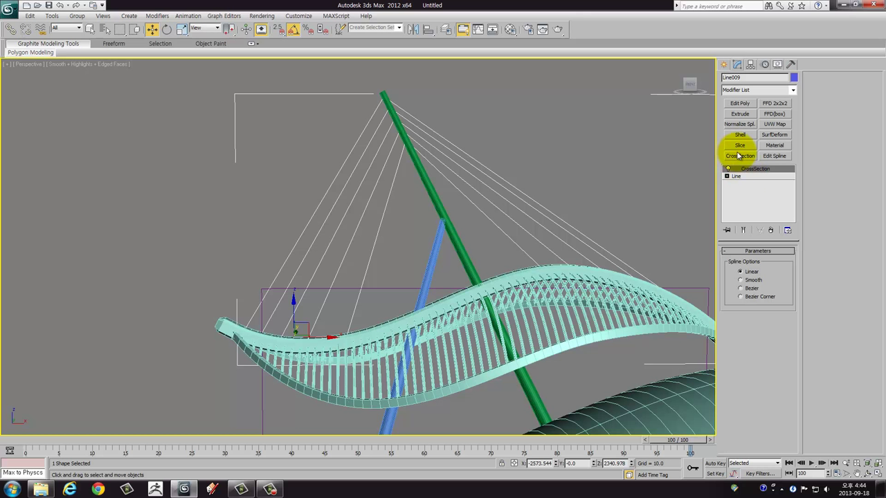
# Step: Try an Edit Spline modifier on the cables, remove it, and convert the line to Editable Spline
pyautogui.click(760, 92)
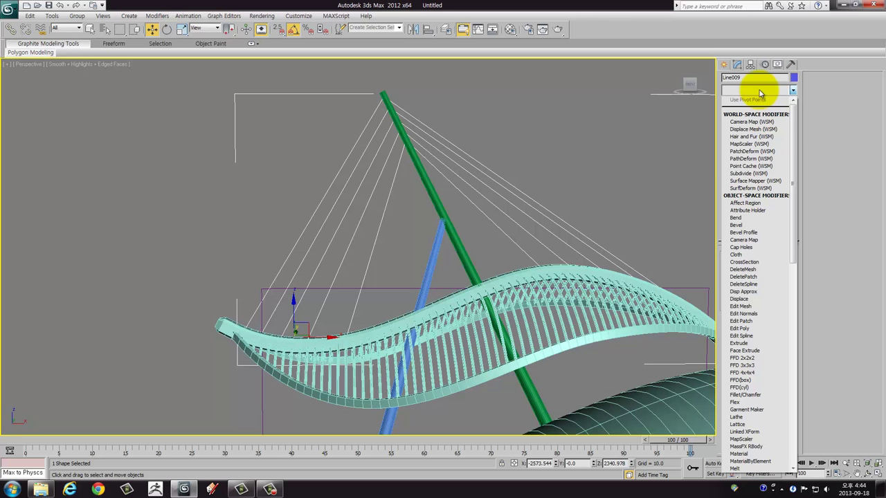
pyautogui.scroll(-8, 759, 104)
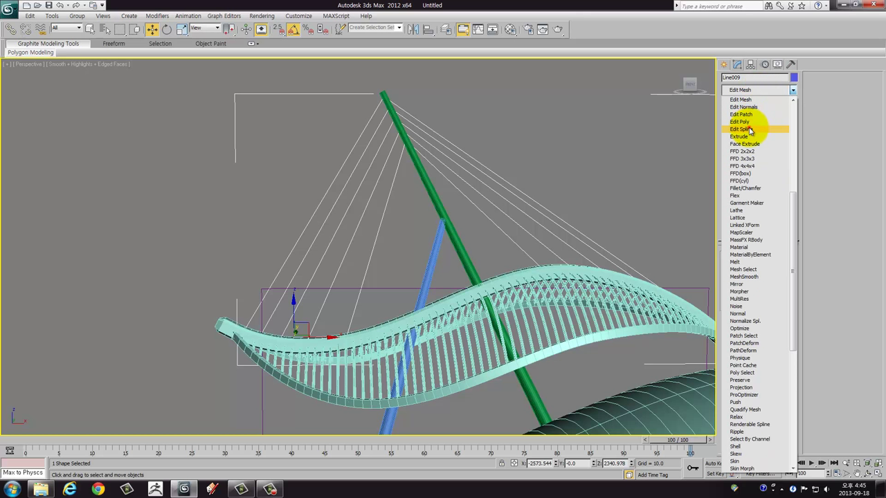
pyautogui.click(750, 129)
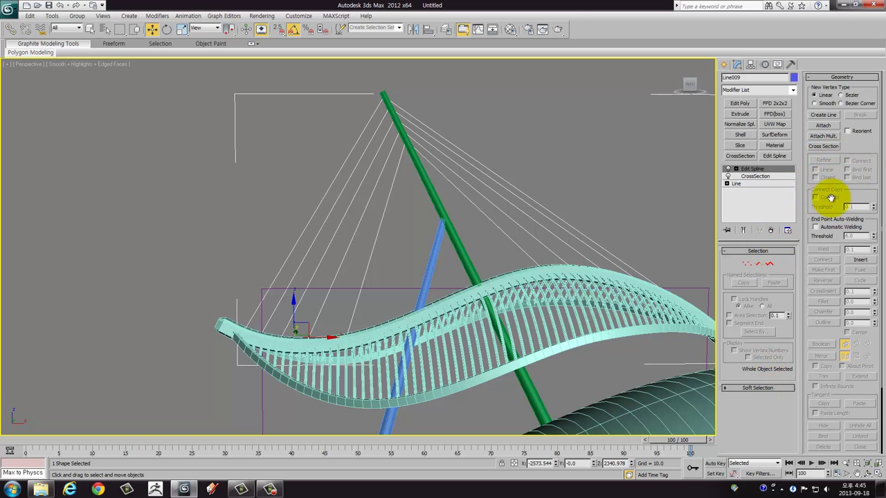
pyautogui.rightClick(746, 168)
pyautogui.click(772, 184)
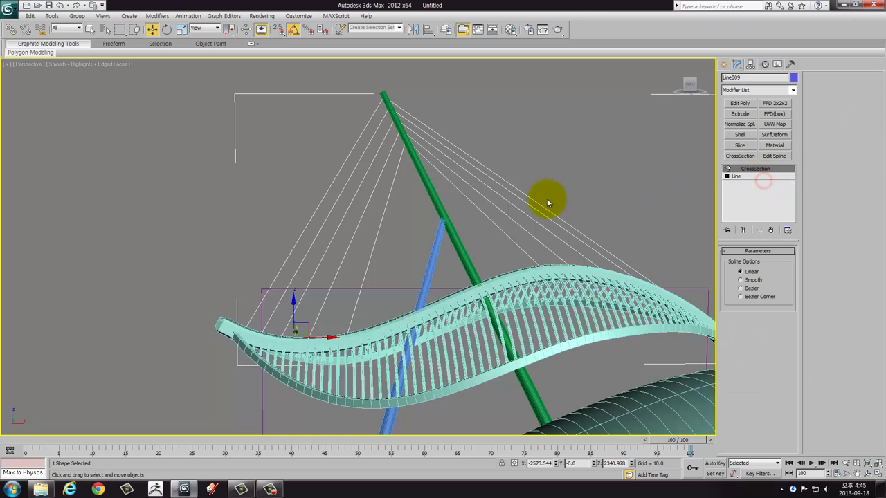
pyautogui.rightClick(539, 209)
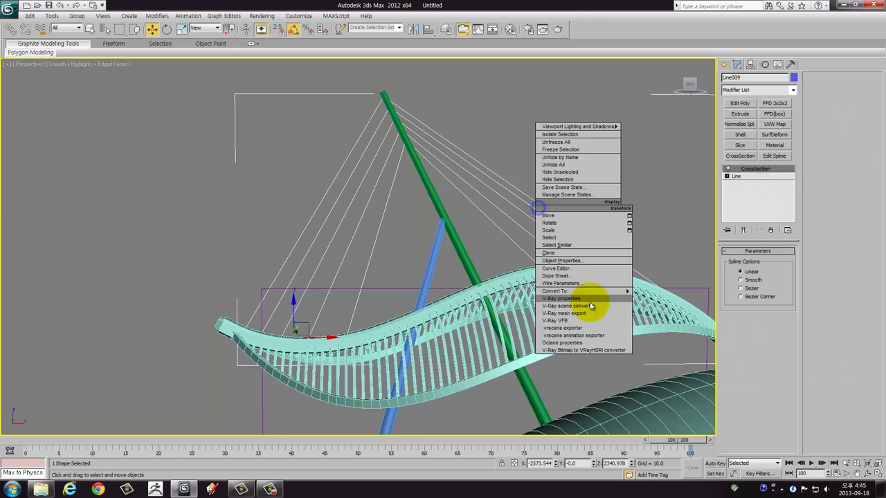
pyautogui.click(671, 292)
# Step: In Spline sub-object mode, maximize the front view and select two of the cable splines
pyautogui.click(853, 90)
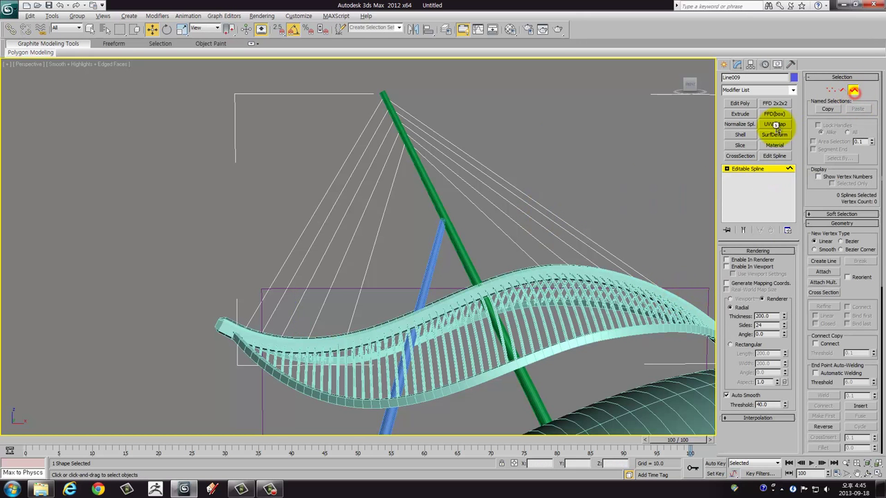
pyautogui.hotkey('alt', 'w')
pyautogui.click(560, 192)
pyautogui.hotkey('alt', 'w')
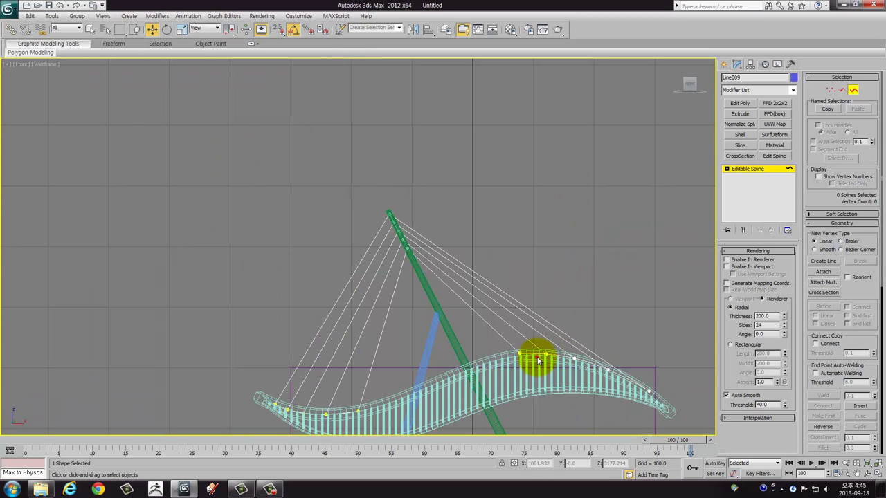
pyautogui.click(535, 354)
pyautogui.moveTo(535, 355); pyautogui.dragTo(544, 263, button='middle')
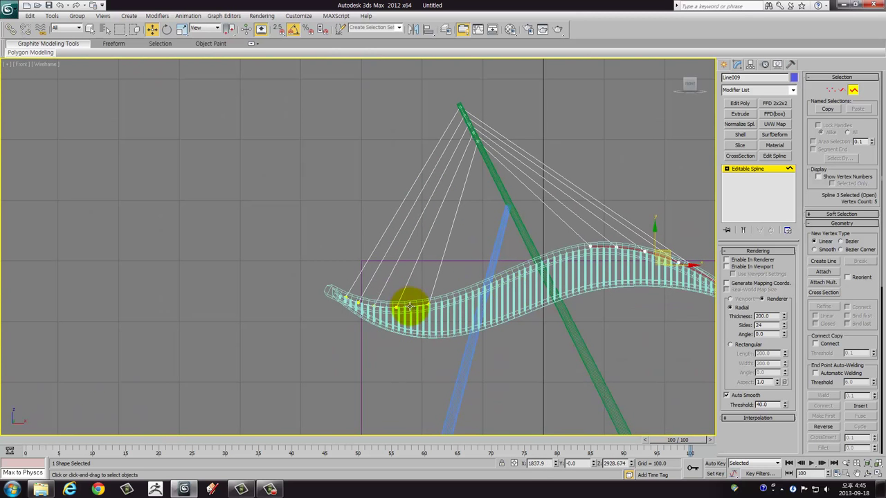
pyautogui.keyDown('ctrl'); pyautogui.click(471, 129); pyautogui.keyUp('ctrl')
pyautogui.scroll(2, 422, 262)
pyautogui.scroll(2, 421, 262)
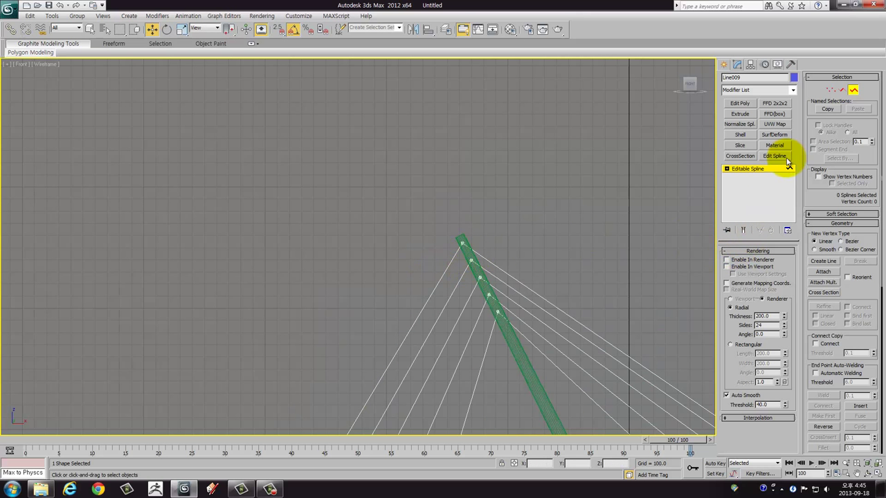
# Step: Enable the cables in renderer and viewport with a thickness of 10.0
pyautogui.click(853, 90)
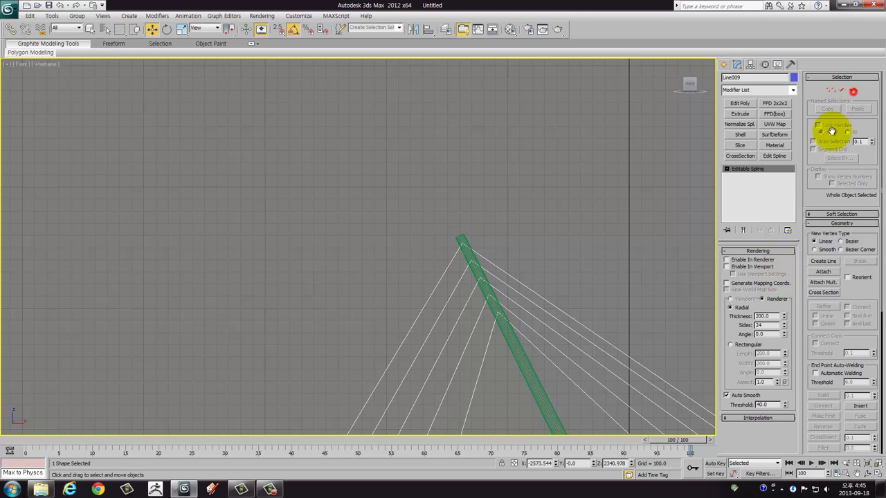
pyautogui.click(750, 259)
pyautogui.click(751, 266)
pyautogui.moveTo(640, 301); pyautogui.dragTo(609, 254, button='middle')
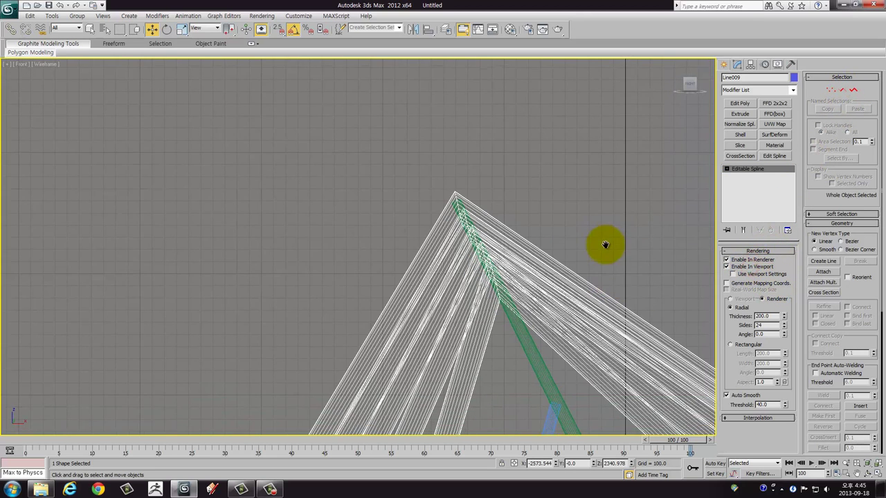
pyautogui.scroll(-2, 609, 255)
pyautogui.click(765, 315)
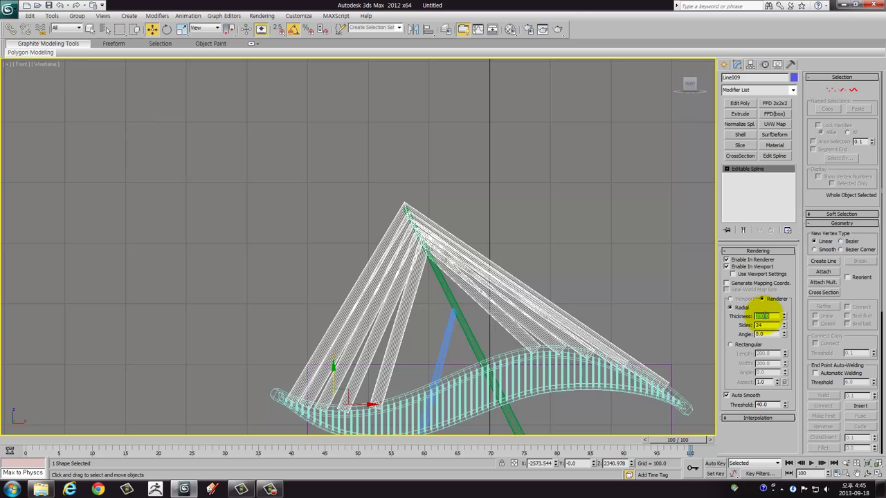
pyautogui.write('10')
pyautogui.press('Return')
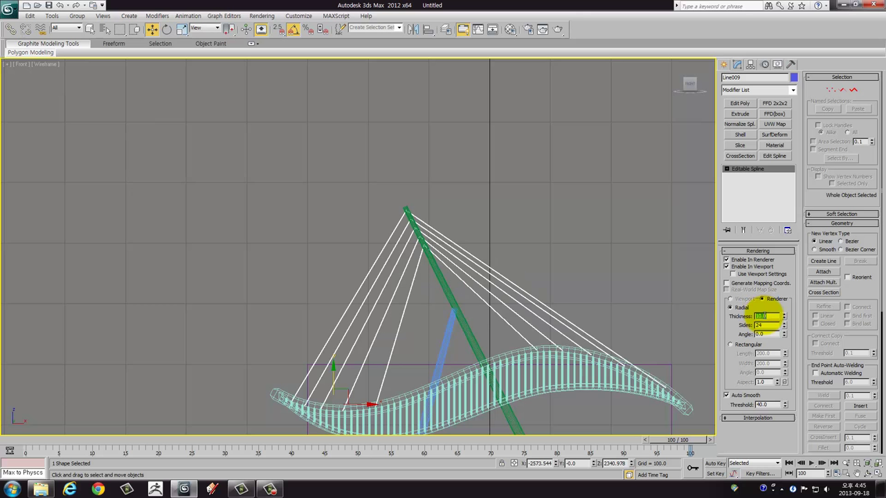
# Step: Frame the sculpture and orbit the maximized perspective view to inspect the thickened cables
pyautogui.moveTo(468, 308)
pyautogui.mouseDown(button='middle')
pyautogui.moveTo(475, 234)
pyautogui.moveTo(474, 270)
pyautogui.mouseUp(button='middle')
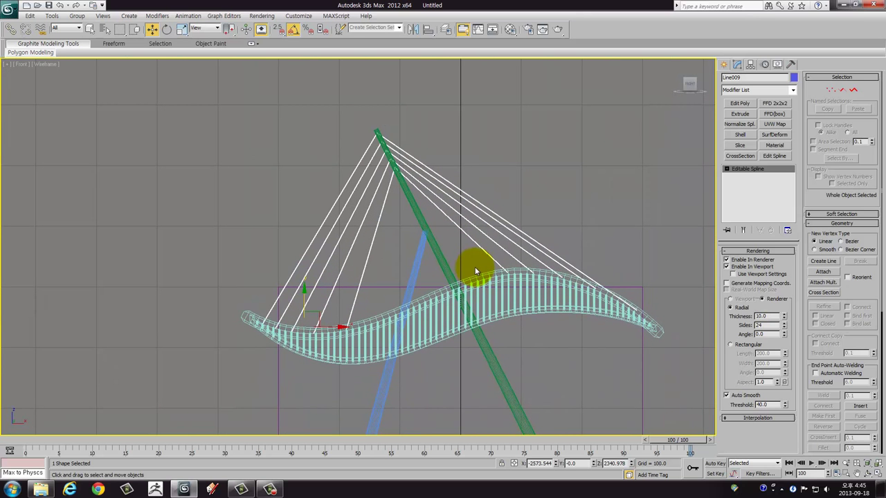
pyautogui.hotkey('alt', 'w')
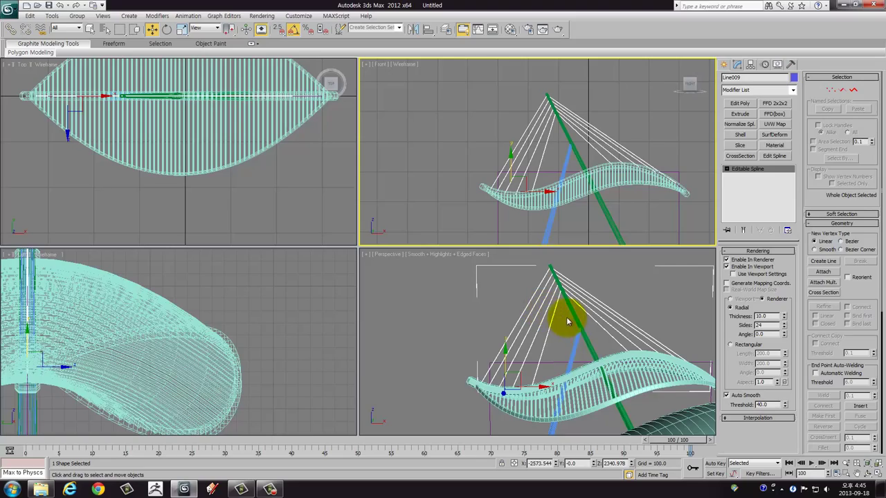
pyautogui.click(561, 309)
pyautogui.moveTo(562, 310)
pyautogui.mouseDown(button='middle')
pyautogui.moveTo(544, 301)
pyautogui.moveTo(511, 323)
pyautogui.moveTo(487, 321)
pyautogui.moveTo(485, 301)
pyautogui.moveTo(514, 287)
pyautogui.moveTo(577, 281)
pyautogui.moveTo(598, 301)
pyautogui.moveTo(621, 221)
pyautogui.mouseUp(button='middle')
pyautogui.hotkey('alt', 'w')
pyautogui.click(620, 222)
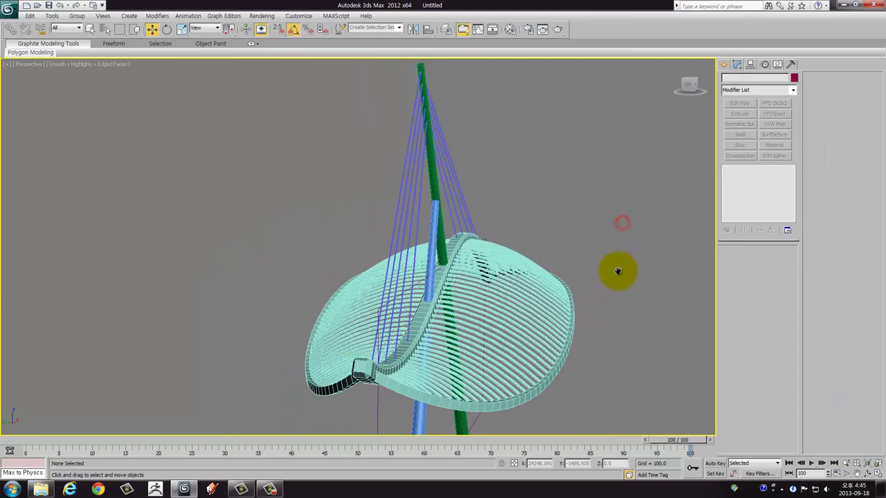
pyautogui.moveTo(619, 270)
pyautogui.keyDown('alt'); pyautogui.mouseDown(button='middle')
pyautogui.moveTo(615, 294)
pyautogui.moveTo(551, 332)
pyautogui.moveTo(475, 291)
pyautogui.moveTo(562, 248)
pyautogui.moveTo(603, 330)
pyautogui.mouseUp(button='middle'); pyautogui.keyUp('alt')
pyautogui.keyDown('alt'); pyautogui.moveTo(587, 301); pyautogui.dragTo(584, 300, button='middle'); pyautogui.keyUp('alt')
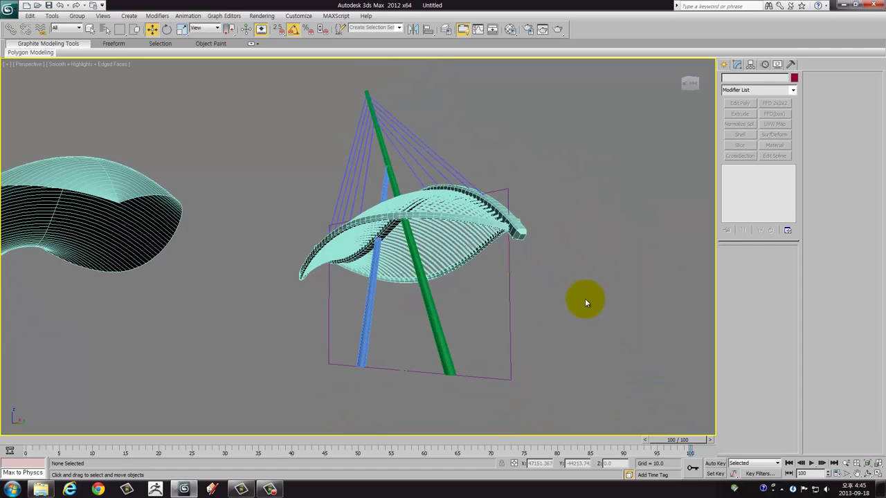
pyautogui.click(498, 315)
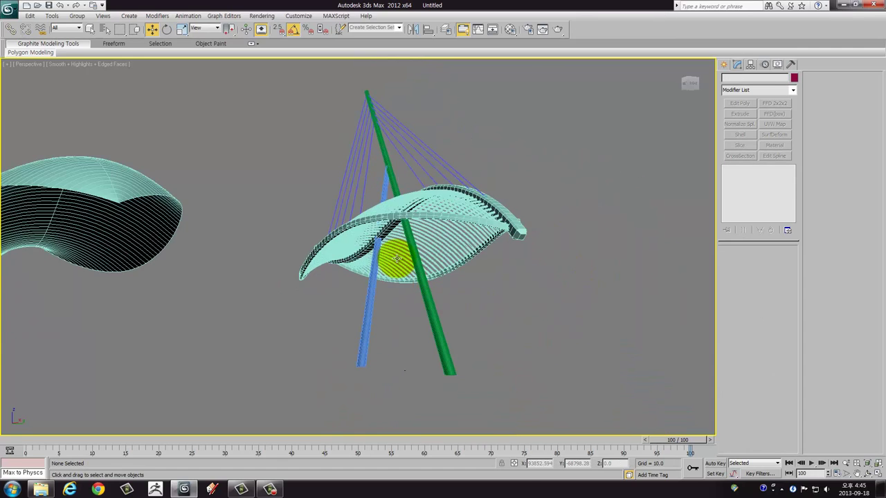
pyautogui.moveTo(390, 241)
pyautogui.keyDown('alt'); pyautogui.mouseDown(button='middle')
pyautogui.moveTo(424, 257)
pyautogui.moveTo(431, 270)
pyautogui.moveTo(497, 250)
pyautogui.moveTo(559, 247)
pyautogui.moveTo(469, 255)
pyautogui.moveTo(438, 247)
pyautogui.moveTo(452, 286)
pyautogui.moveTo(505, 257)
pyautogui.moveTo(540, 257)
pyautogui.moveTo(482, 278)
pyautogui.moveTo(433, 278)
pyautogui.moveTo(401, 257)
pyautogui.moveTo(405, 264)
pyautogui.mouseUp(button='middle'); pyautogui.keyUp('alt')
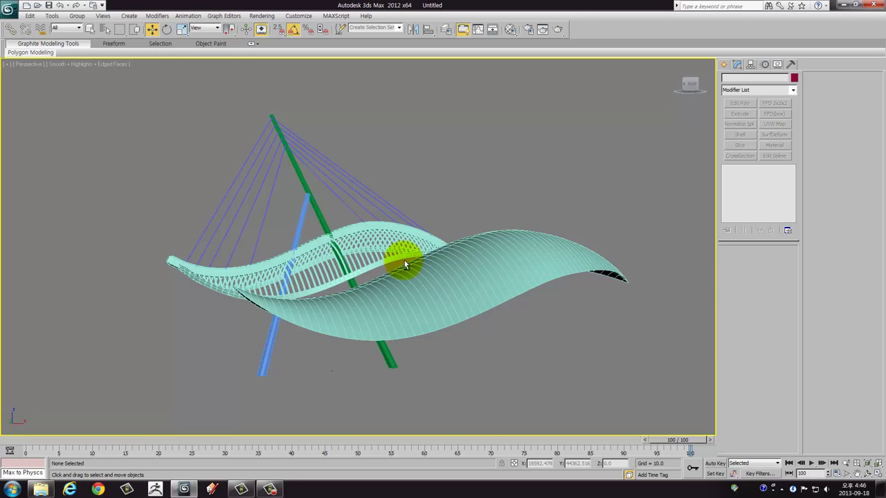
pyautogui.moveTo(408, 271)
pyautogui.keyDown('alt'); pyautogui.mouseDown(button='middle')
pyautogui.moveTo(438, 288)
pyautogui.moveTo(506, 263)
pyautogui.moveTo(666, 262)
pyautogui.moveTo(642, 270)
pyautogui.moveTo(640, 254)
pyautogui.mouseUp(button='middle'); pyautogui.keyUp('alt')
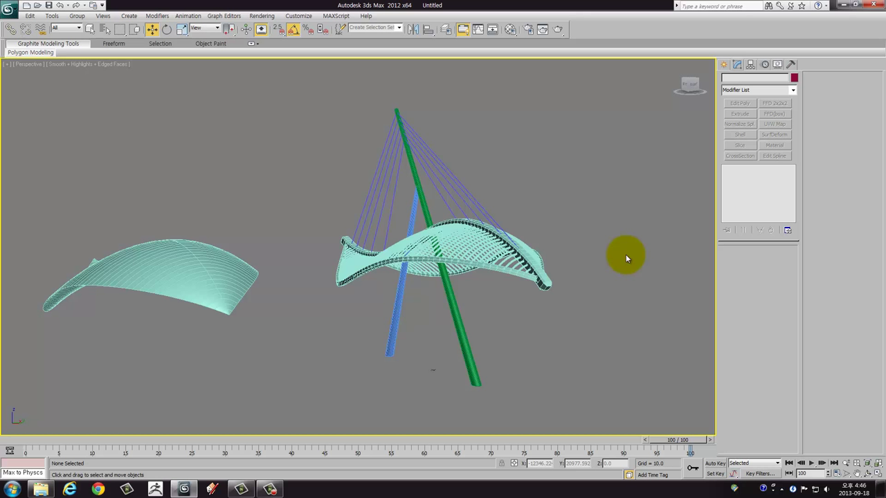
pyautogui.click(269, 489)
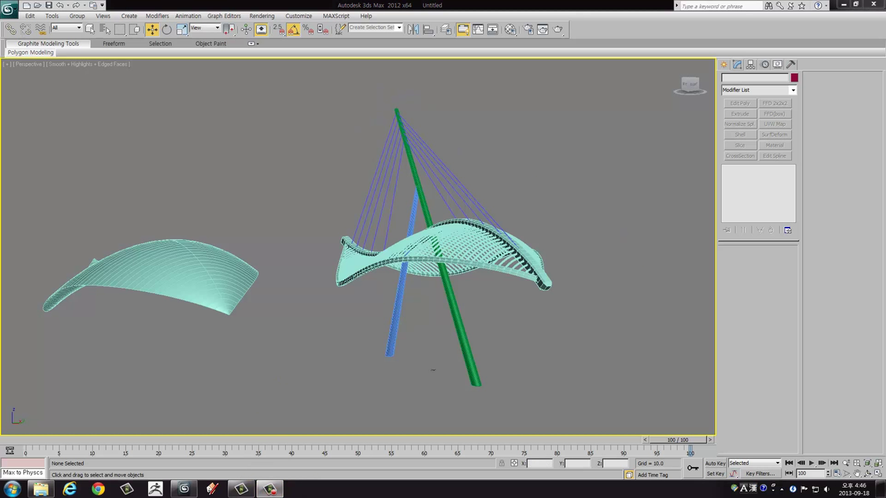